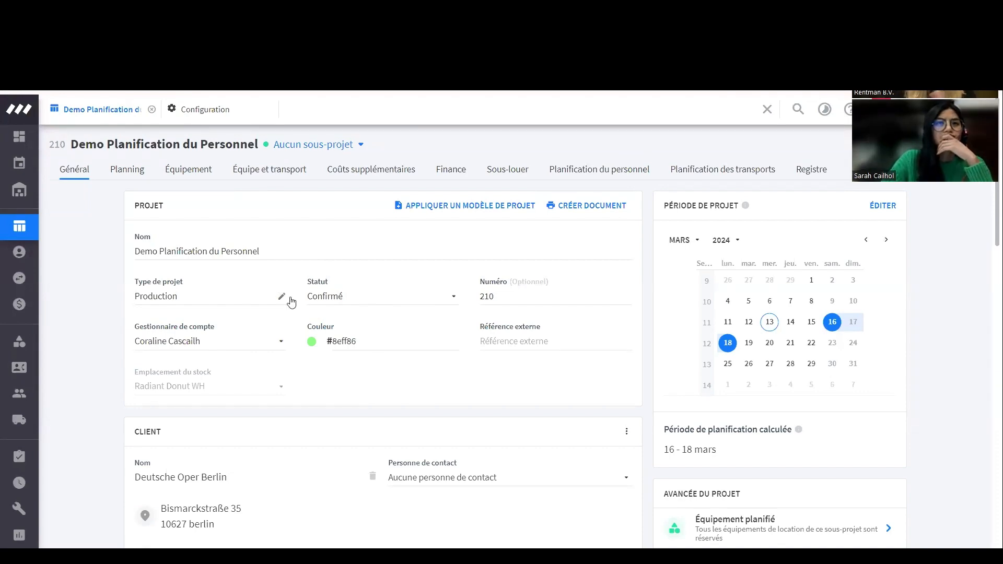
Open the planning of the Demo Planification du Personnel project and deselect its three listed periods
scroll(478, 391, down, 5)
scroll(478, 391, up, 5)
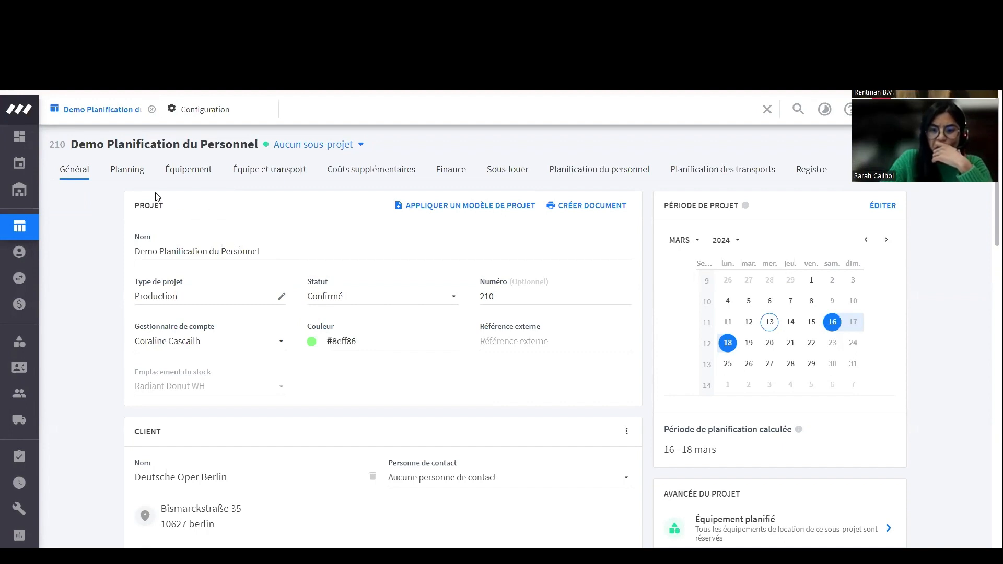
click(138, 170)
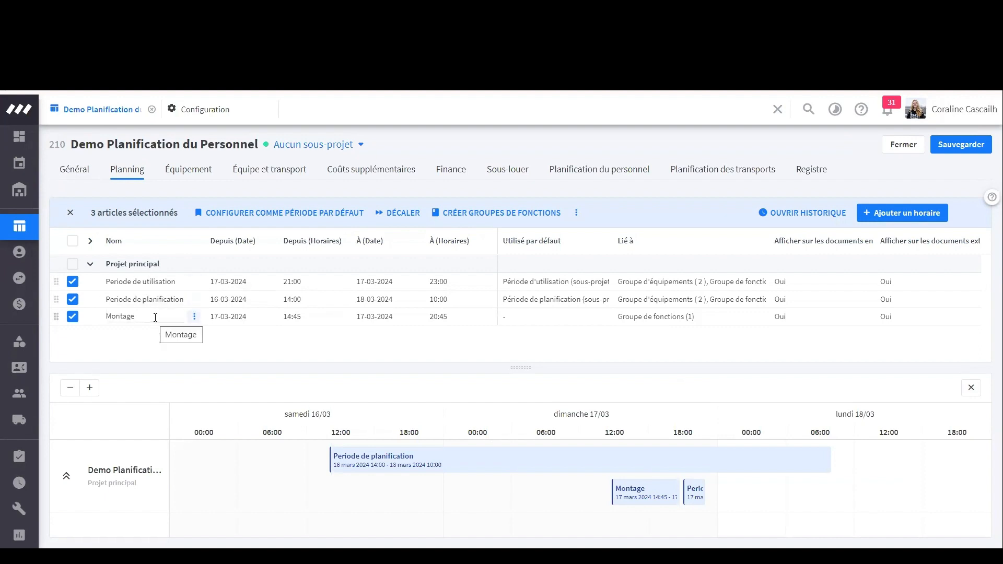
click(73, 316)
click(72, 299)
click(73, 282)
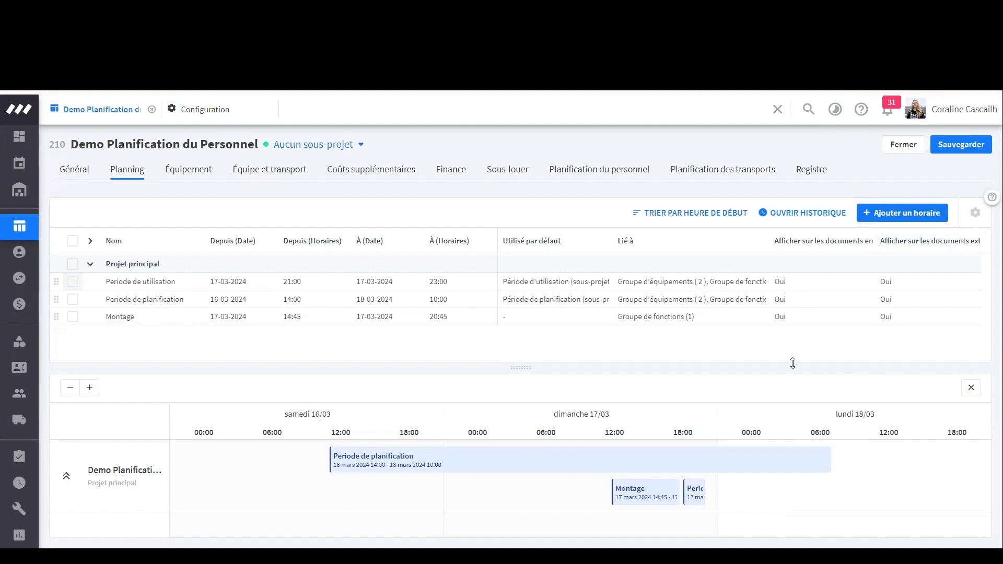
drag(711, 494, 836, 497)
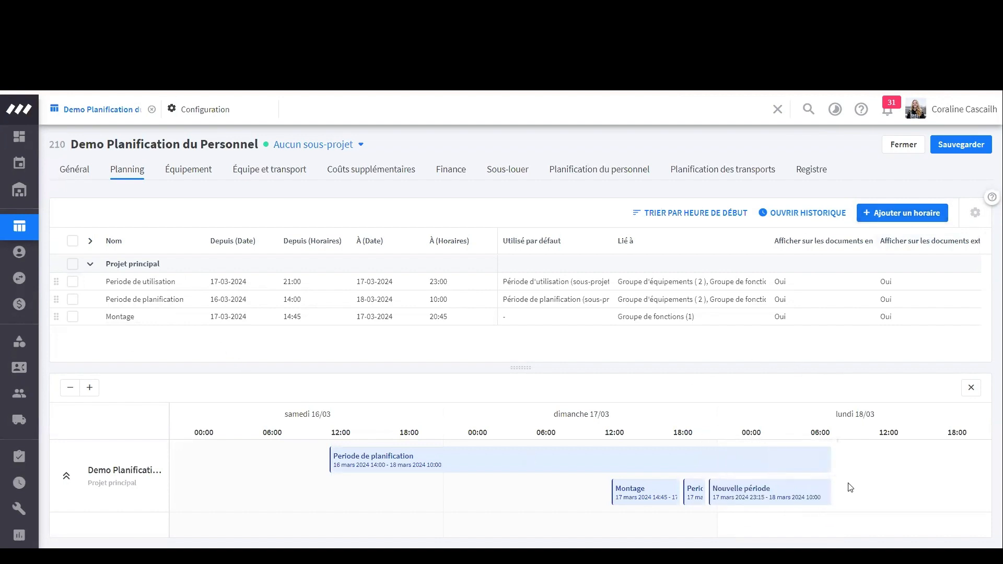
text(Demontage)
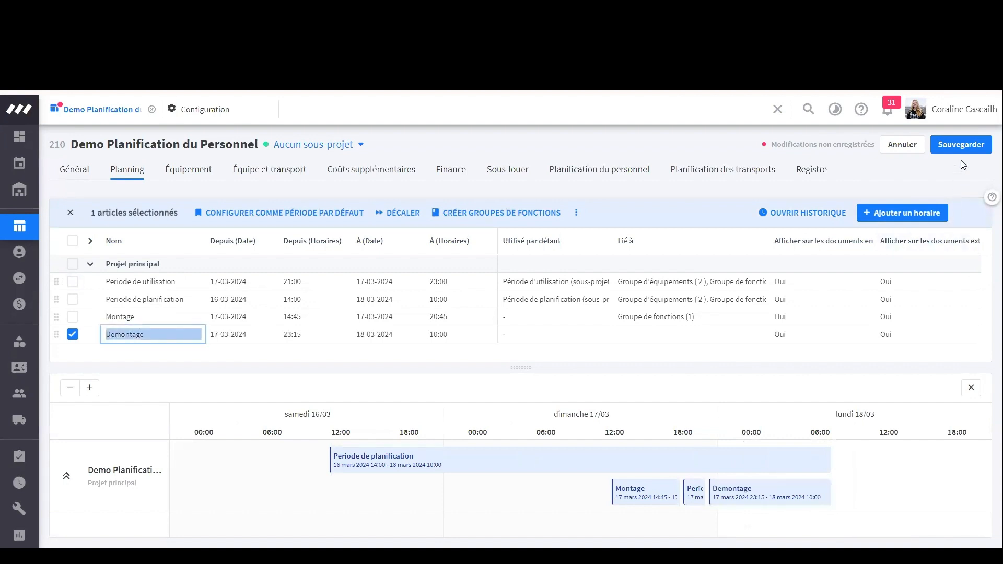
click(961, 145)
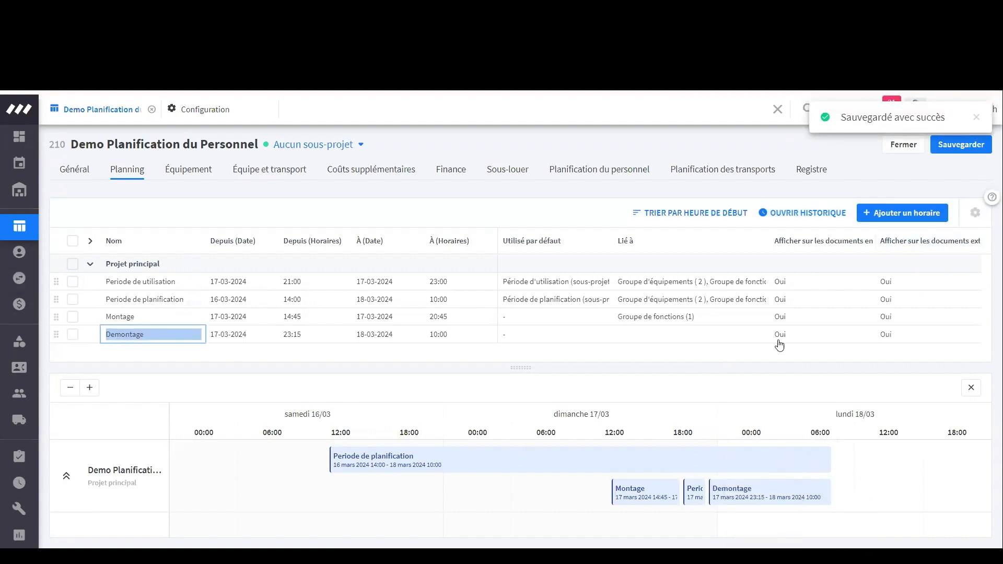
Add one more new period to the project schedule and delete it again
click(896, 214)
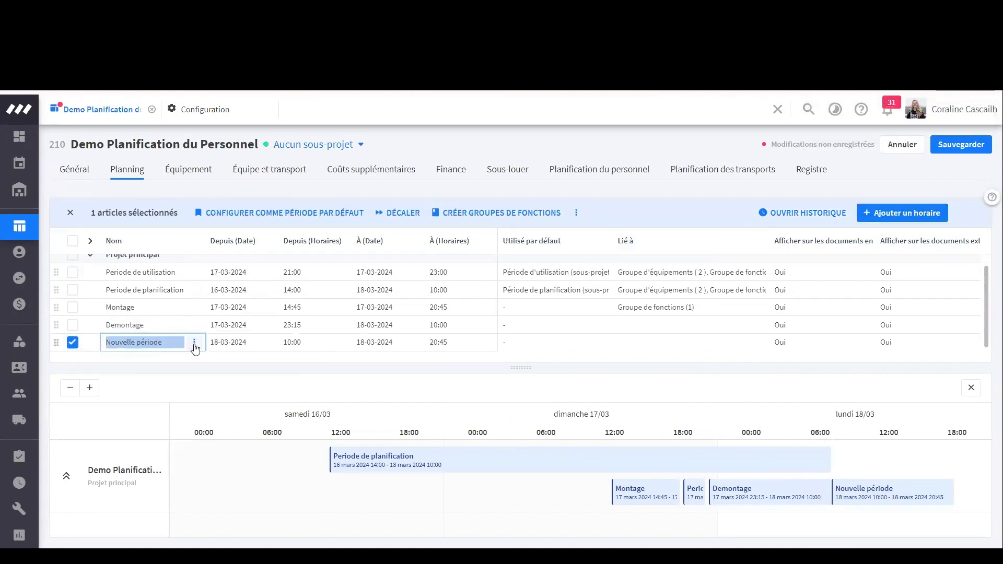
click(194, 343)
click(235, 328)
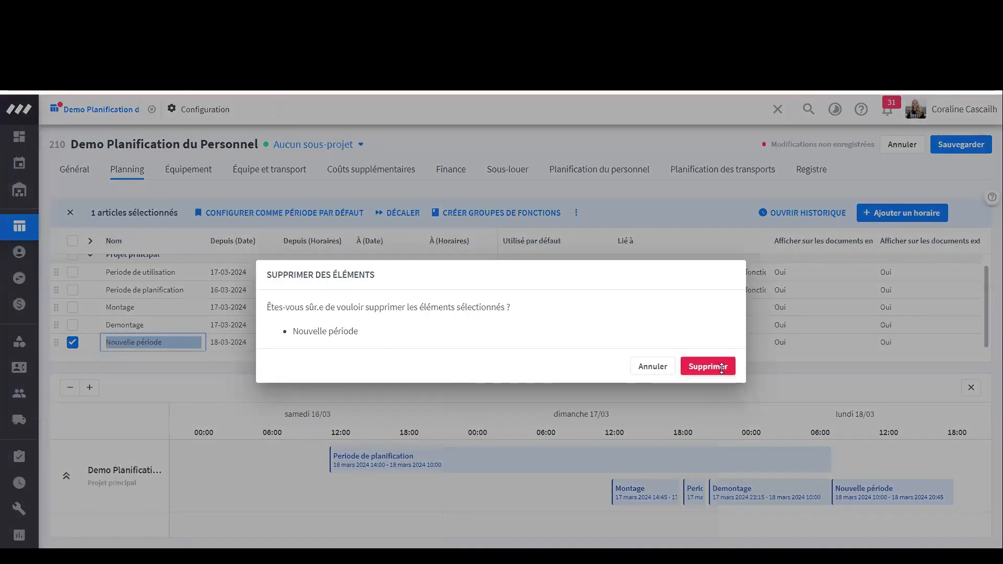
click(715, 366)
mouse_move(521, 367)
mouse_down()
mouse_move(521, 222)
mouse_move(522, 369)
mouse_up()
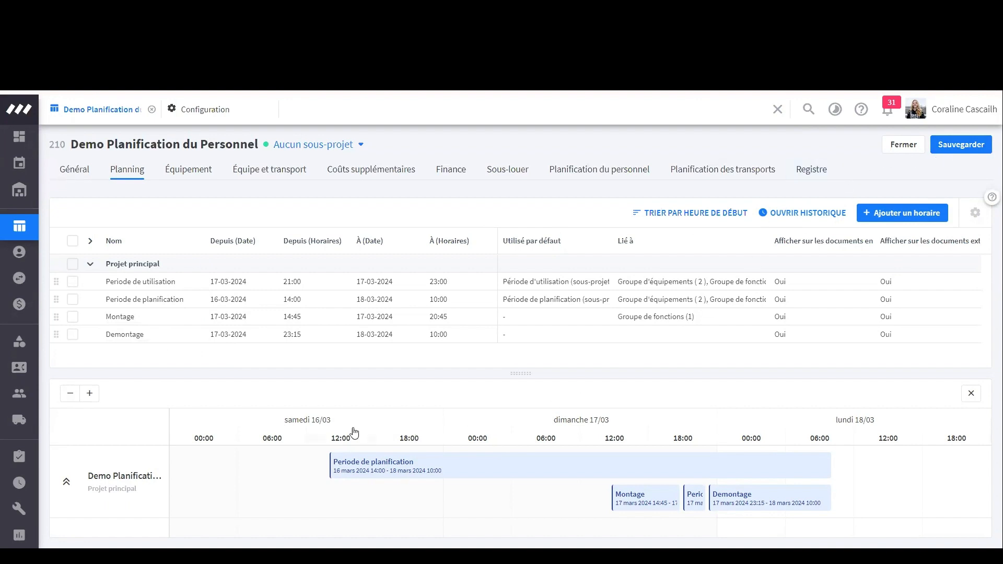
Review the project's crew and transport function groups and collapse the Periode de planification group
click(72, 265)
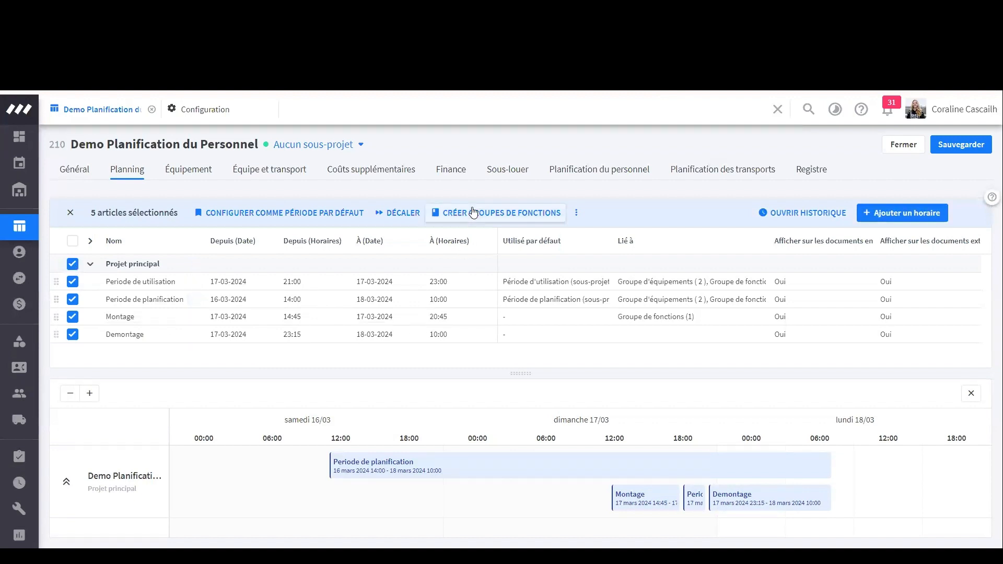
click(70, 212)
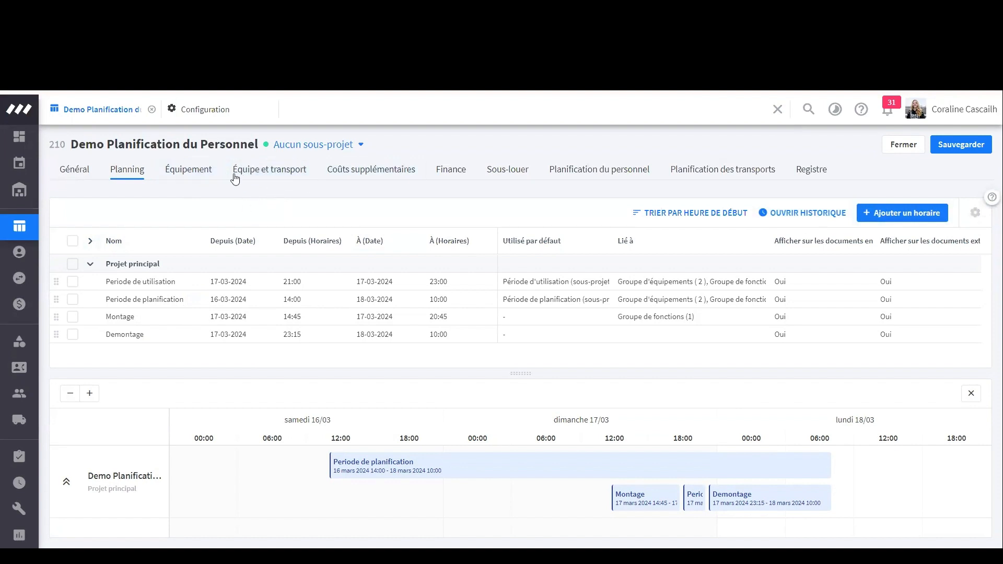
click(259, 181)
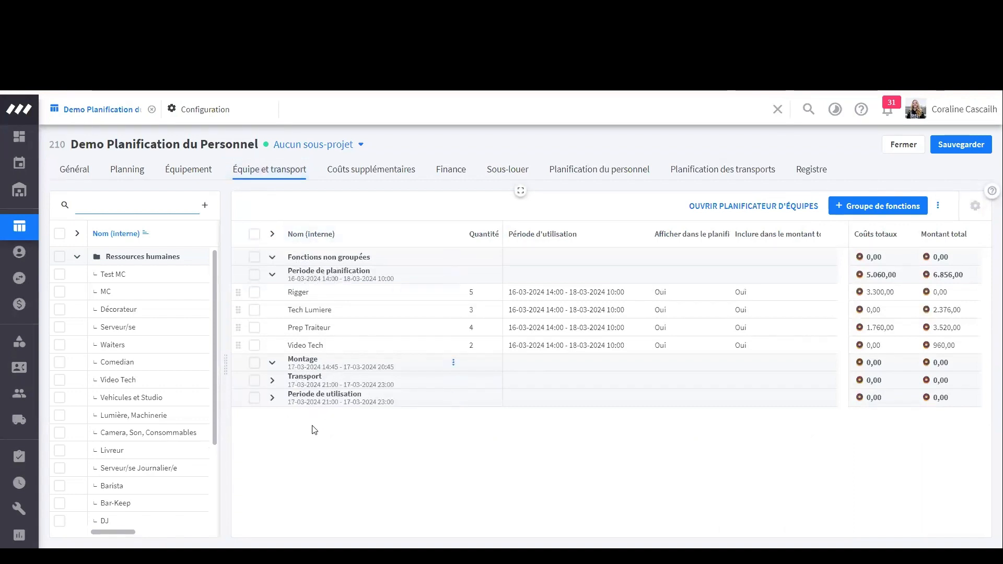
click(272, 275)
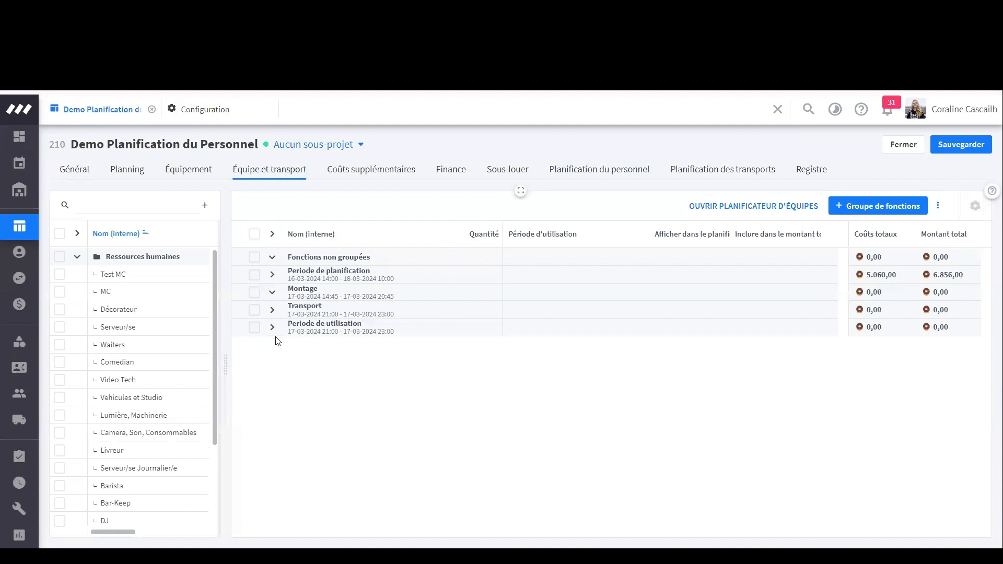
Create a function group from the Demontage period in the planning and save the project
click(121, 173)
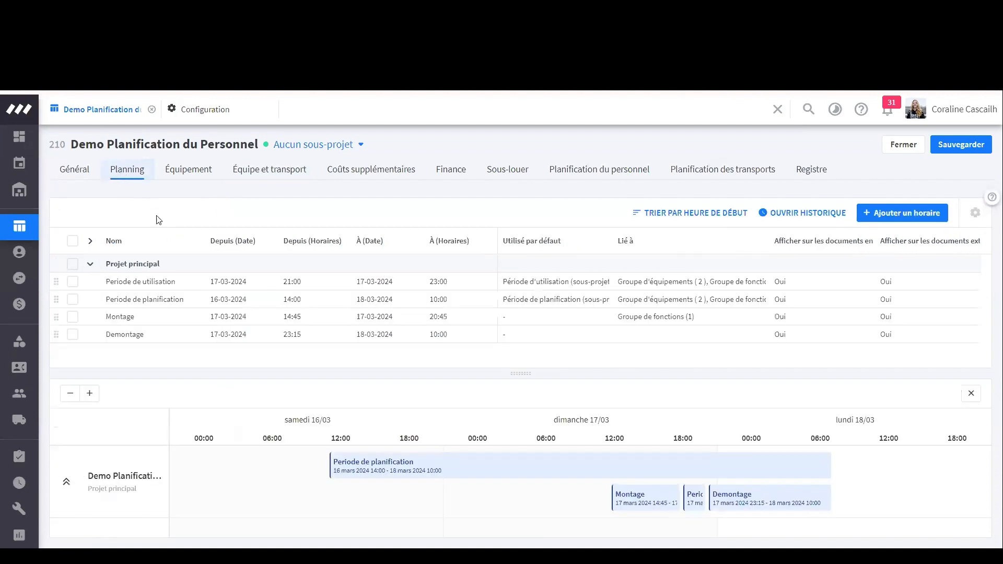
click(72, 334)
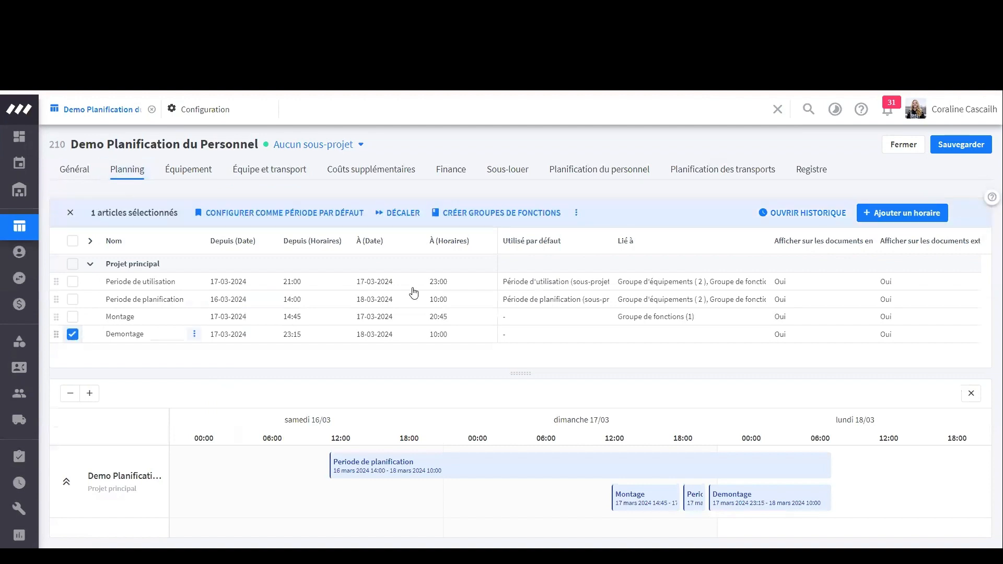
click(465, 214)
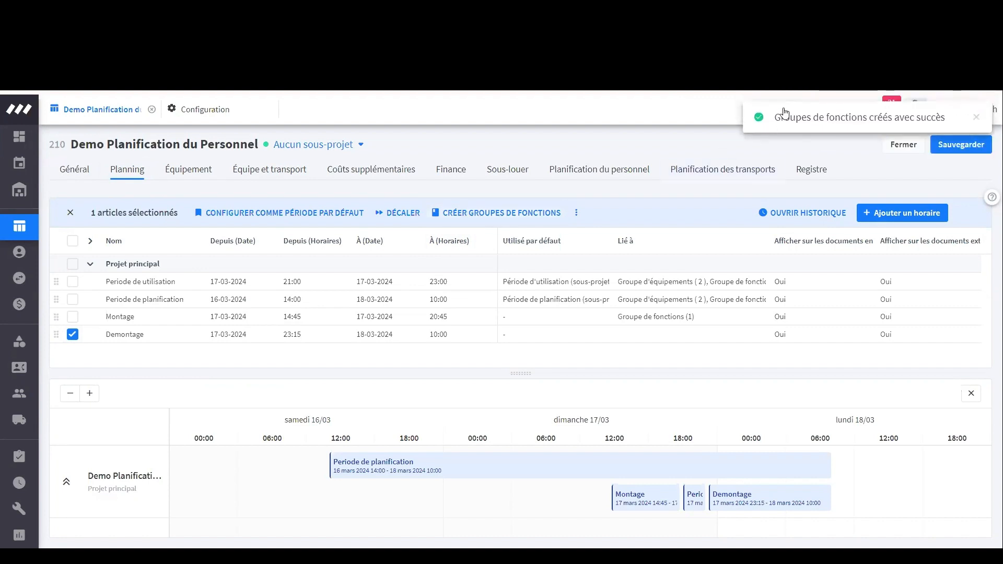
click(961, 146)
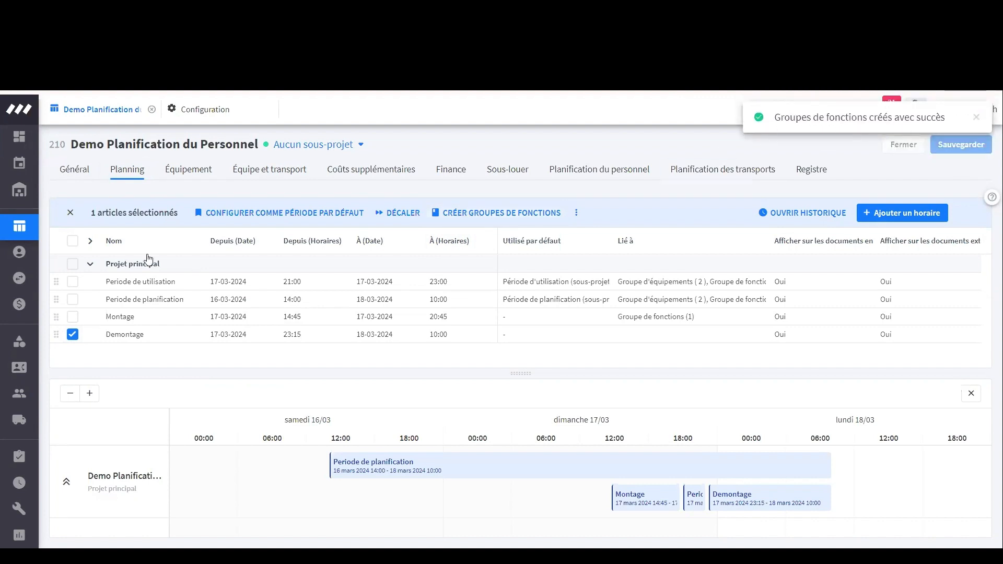
Review the crew and transport function groups and examine the available Ressources humaines functions in a widened resource list
click(268, 176)
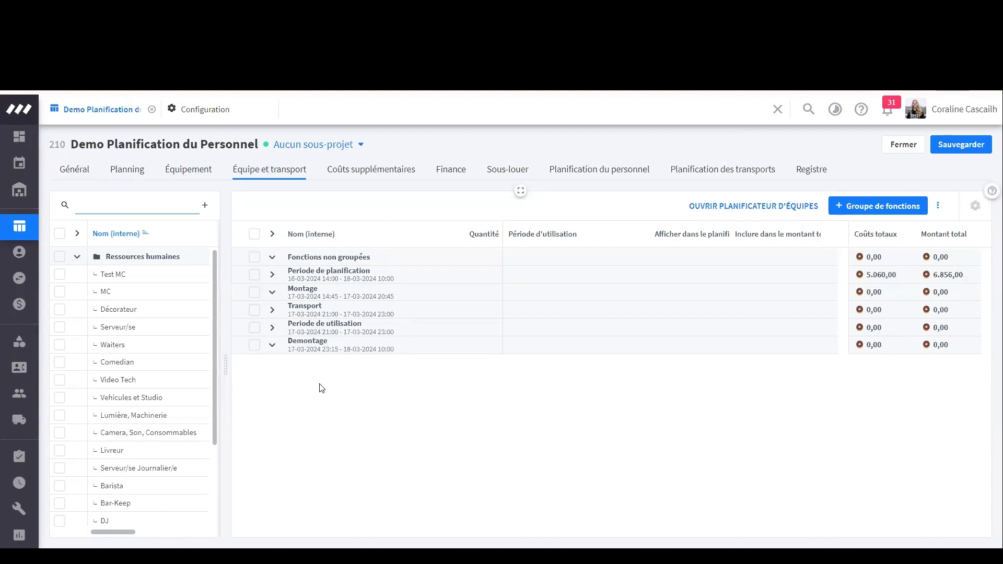
scroll(153, 386, down, 2)
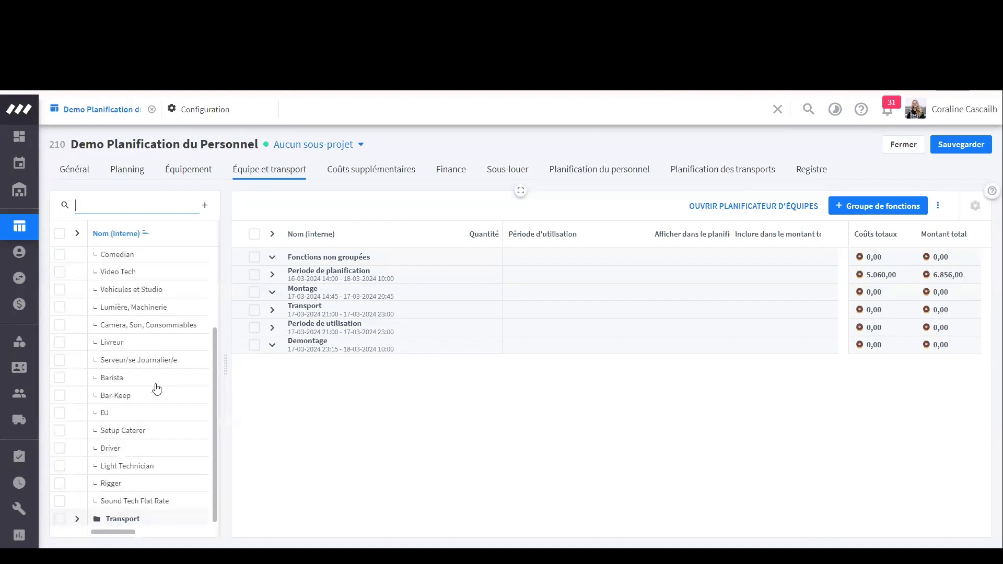
scroll(151, 376, up, 3)
click(78, 257)
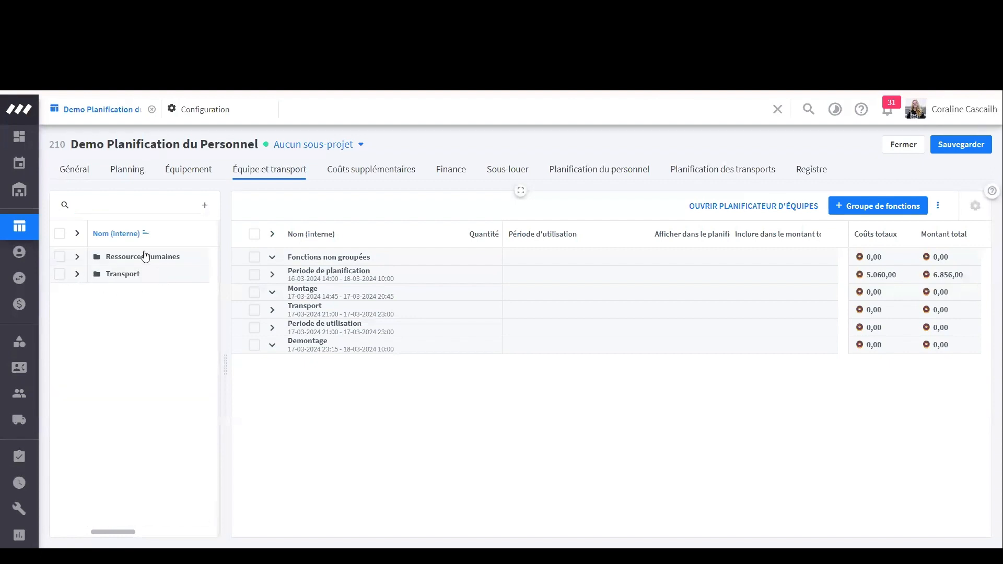
drag(225, 366, 256, 366)
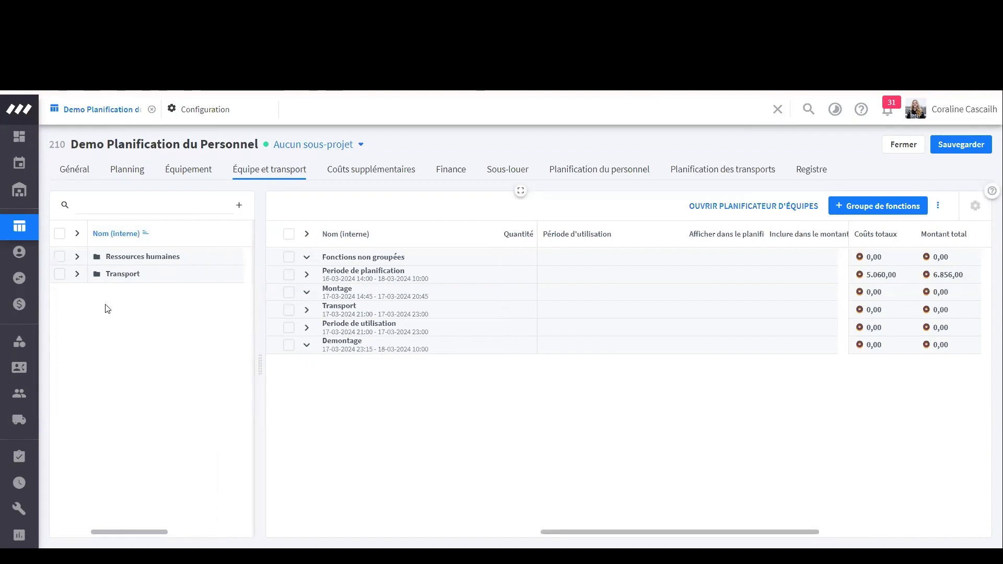
click(76, 256)
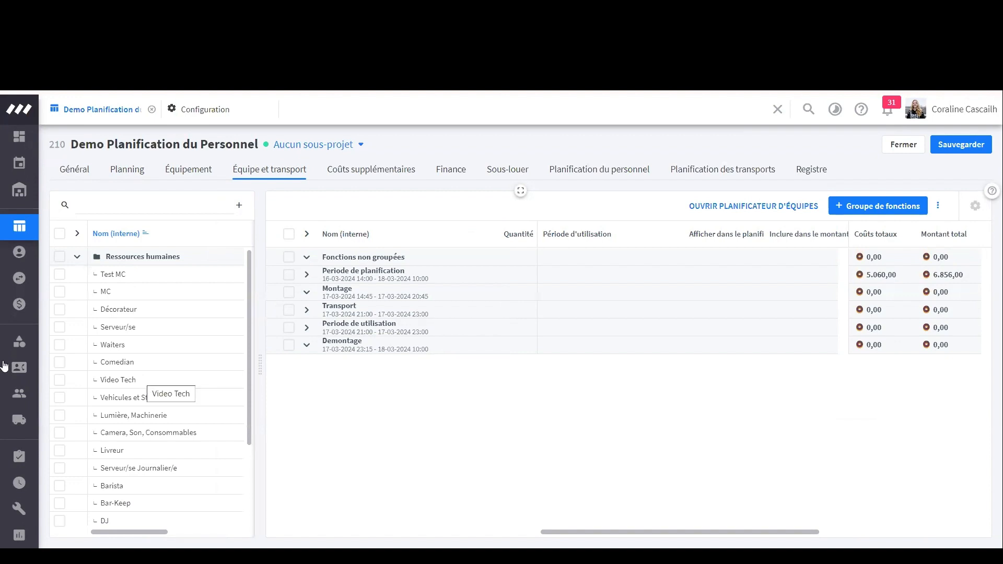
mouse_move(58, 370)
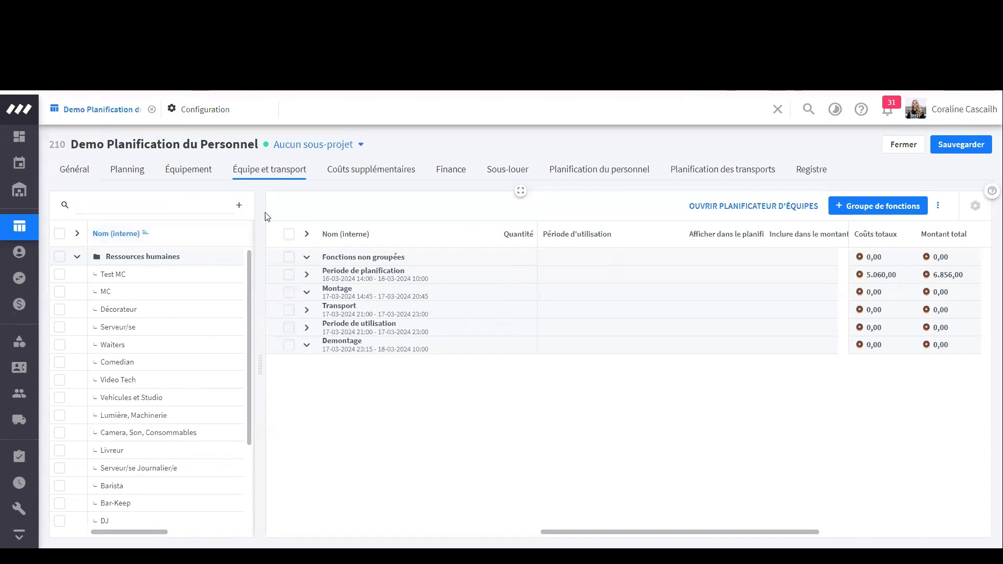
Start a new default crew function and leave its display in the planner set to Oui
click(240, 206)
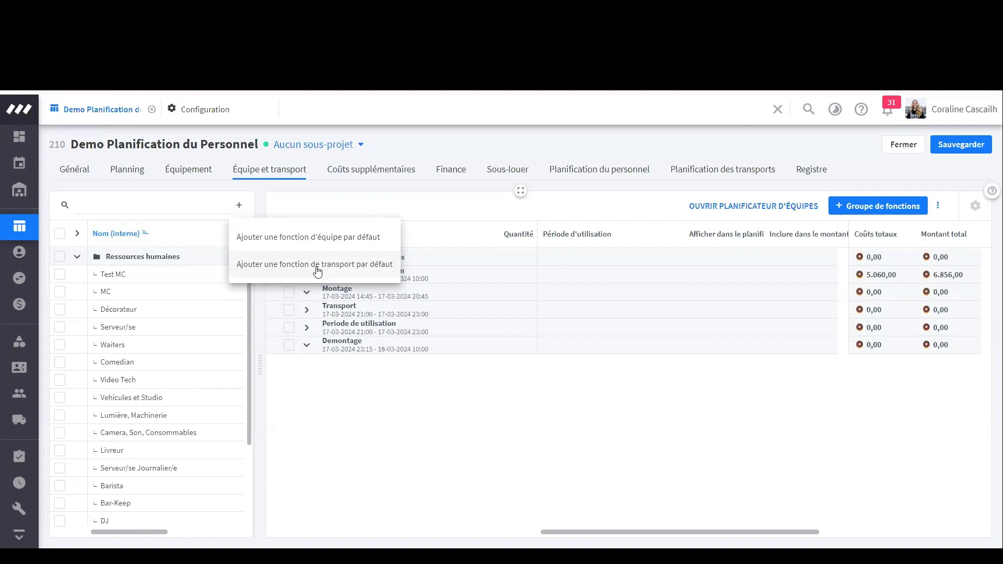
click(335, 241)
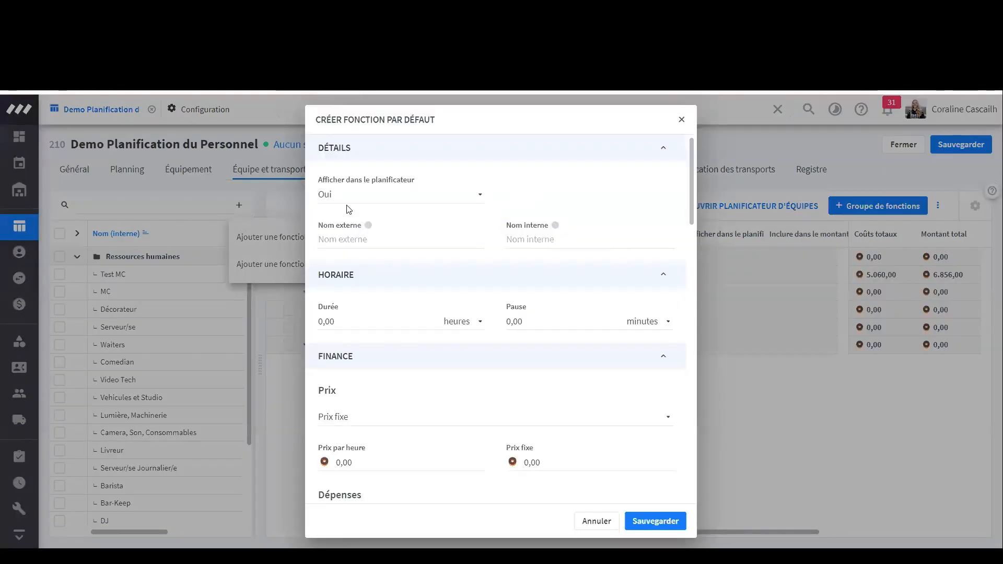
click(403, 197)
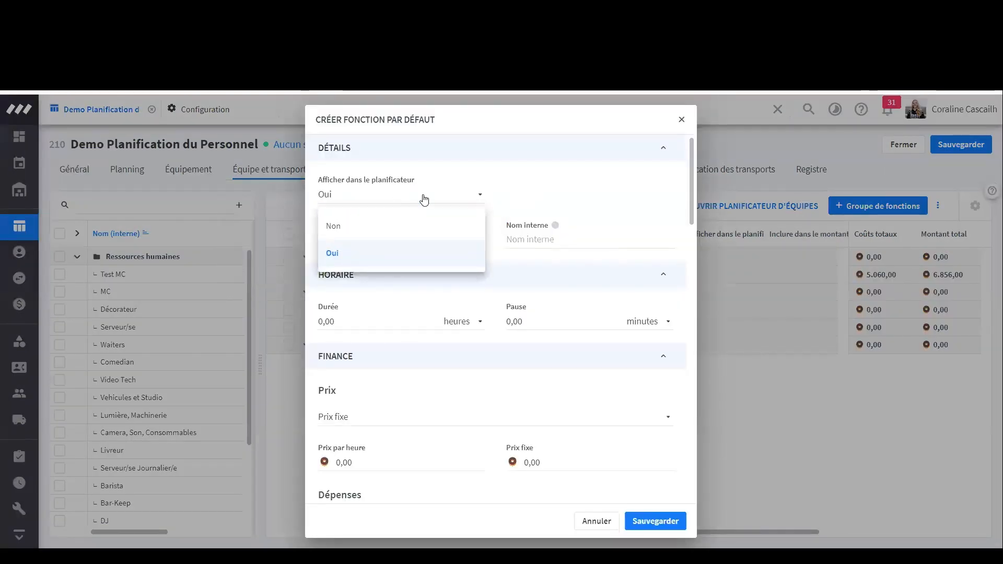
click(522, 195)
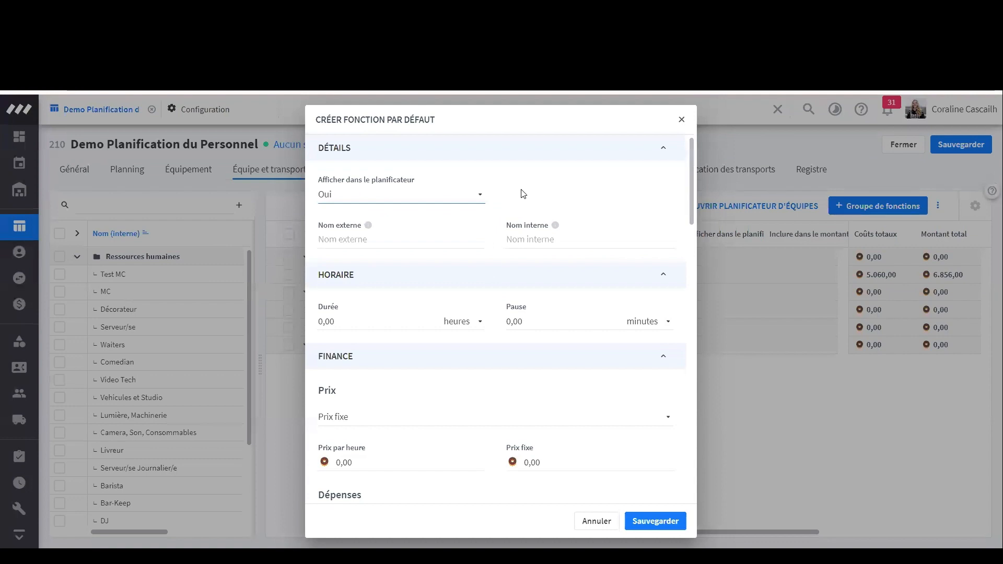
click(475, 203)
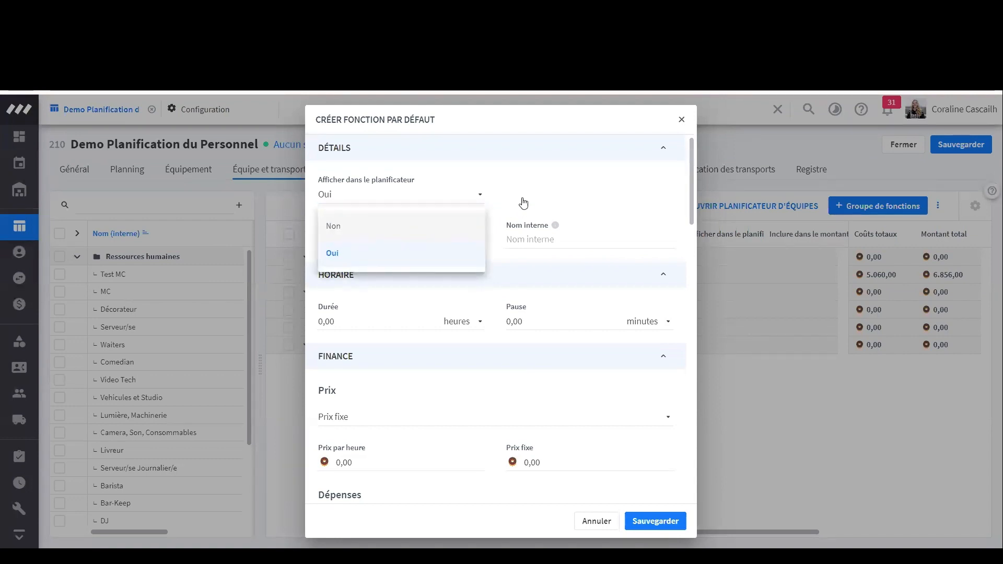
click(439, 228)
click(470, 197)
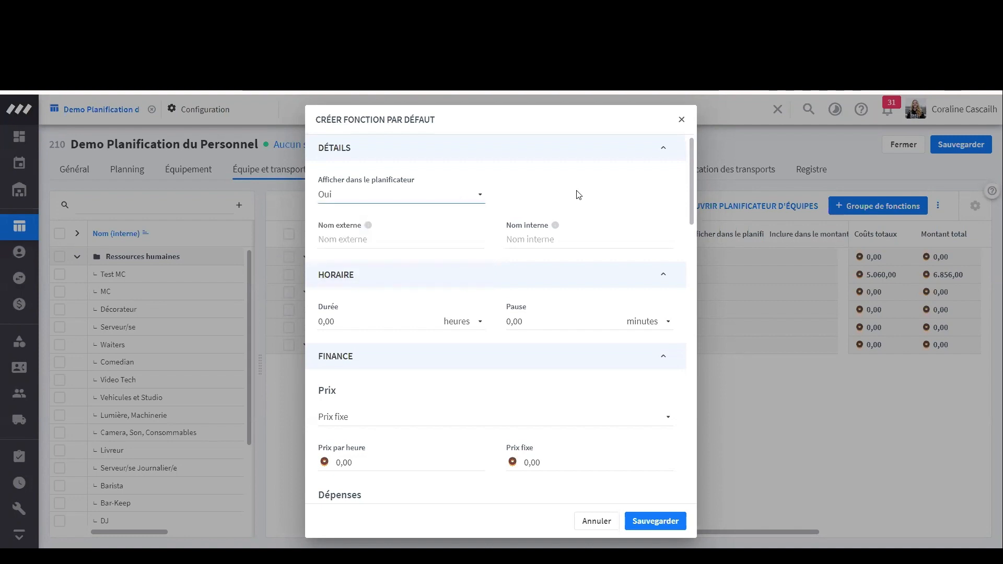
Examine the external name, internal name and duration fields of the new default function
click(421, 236)
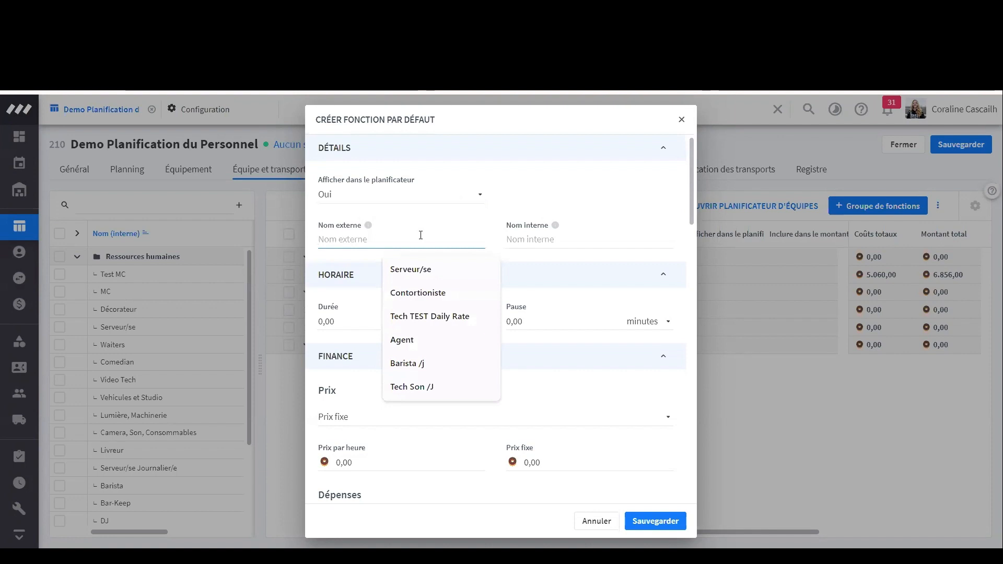
click(645, 231)
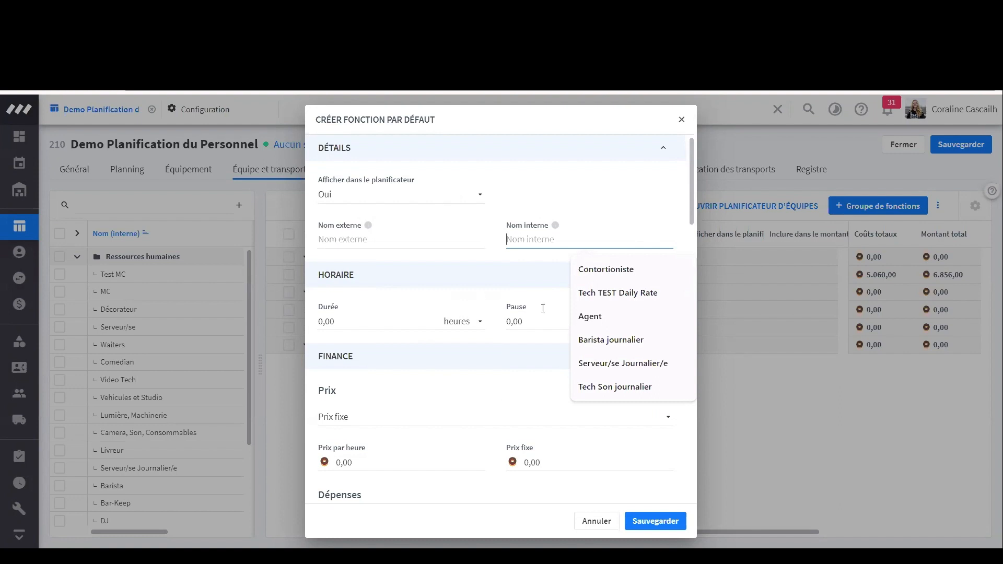
click(354, 241)
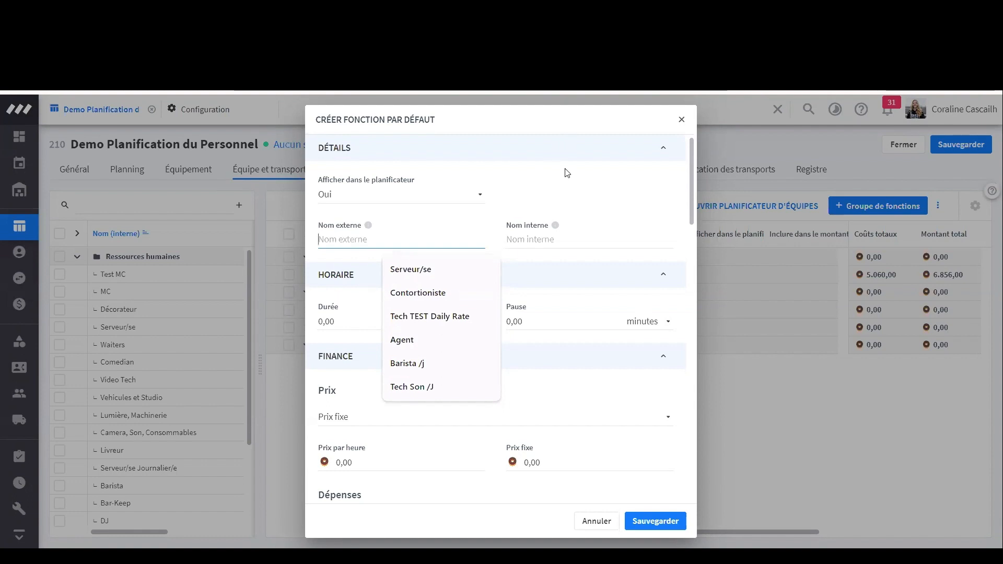
click(457, 253)
scroll(437, 268, down, 1)
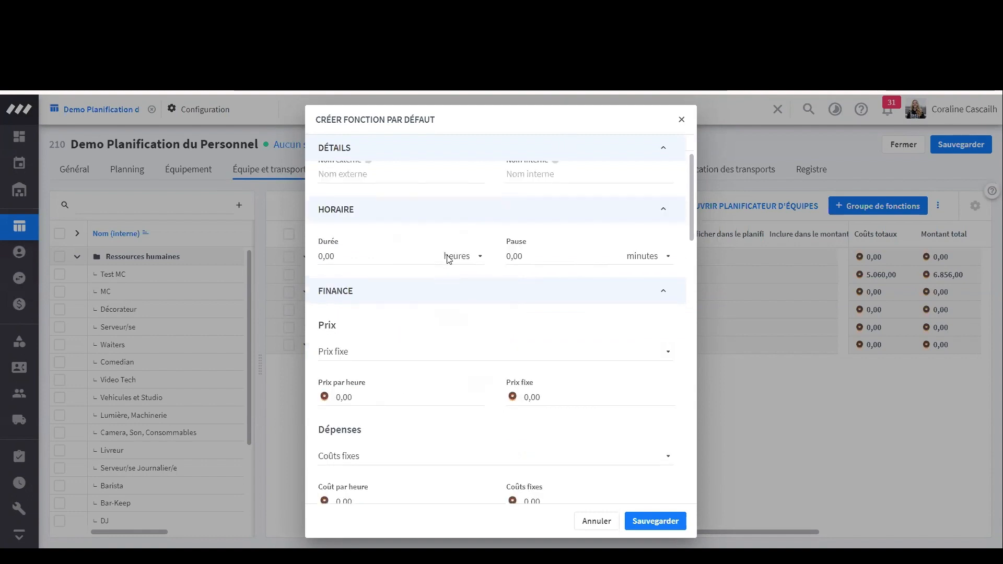
click(349, 257)
scroll(475, 287, down, 2)
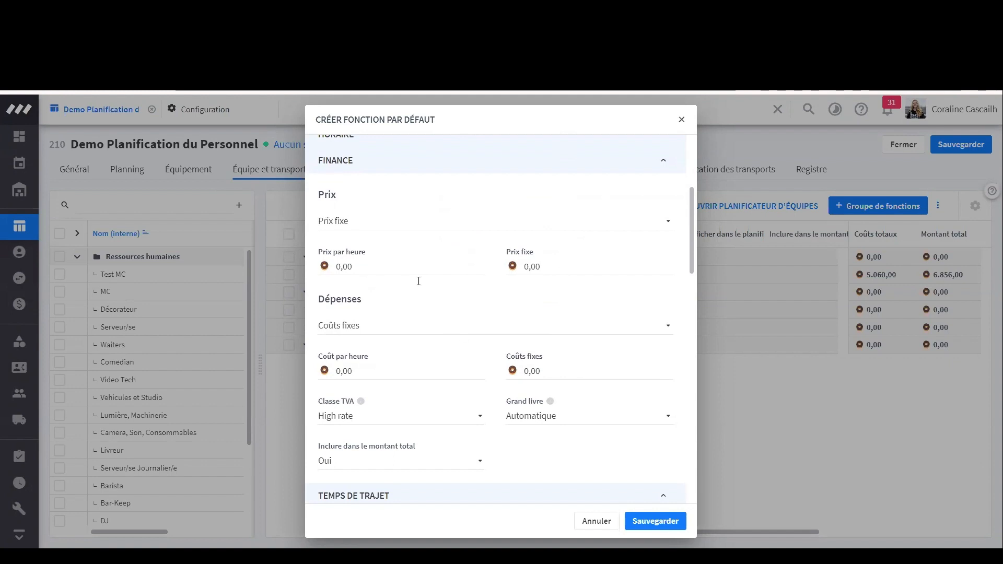
Examine the price options for the new default function, including the Taux de facturation rates, and close the form without saving
click(361, 225)
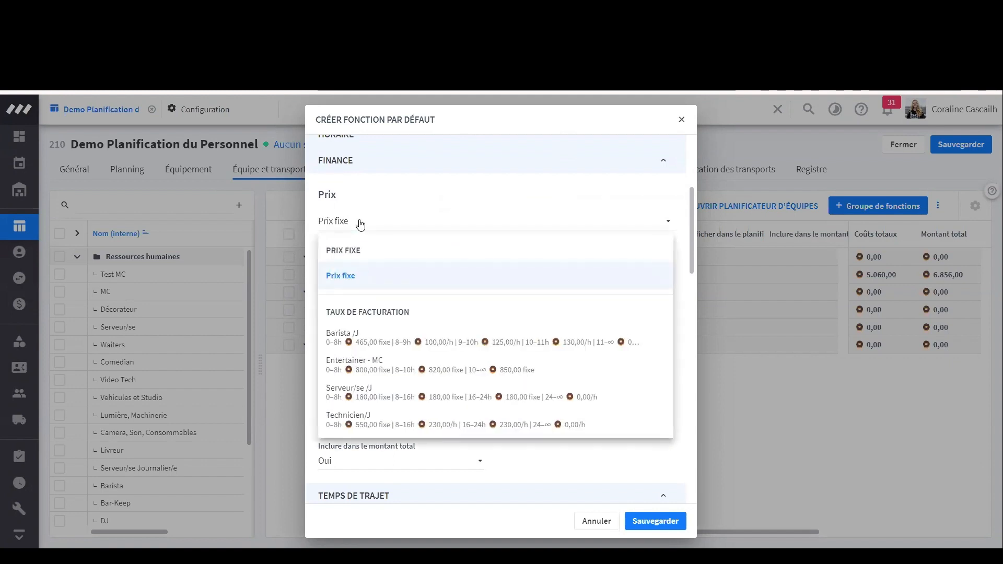
click(360, 225)
click(364, 229)
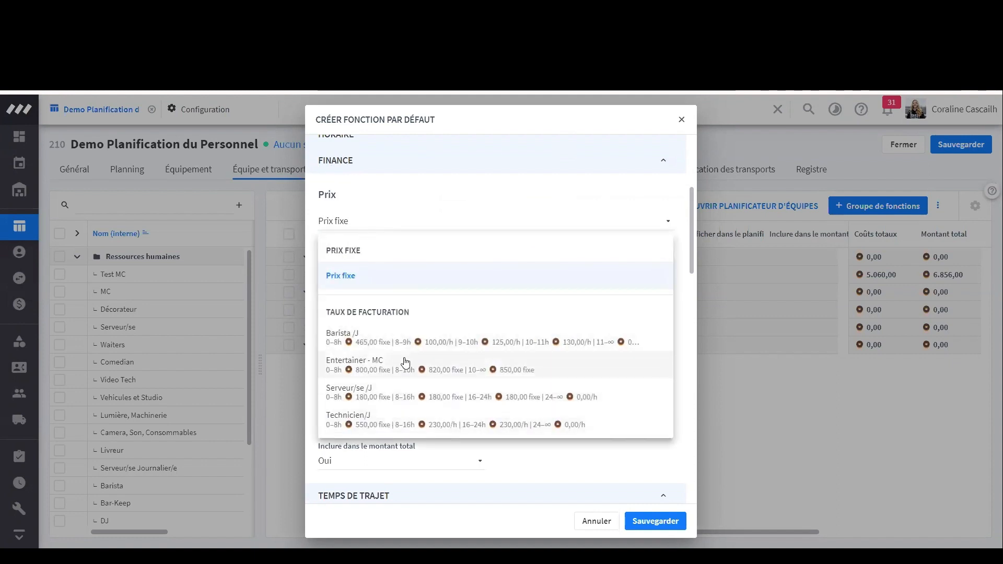
click(518, 201)
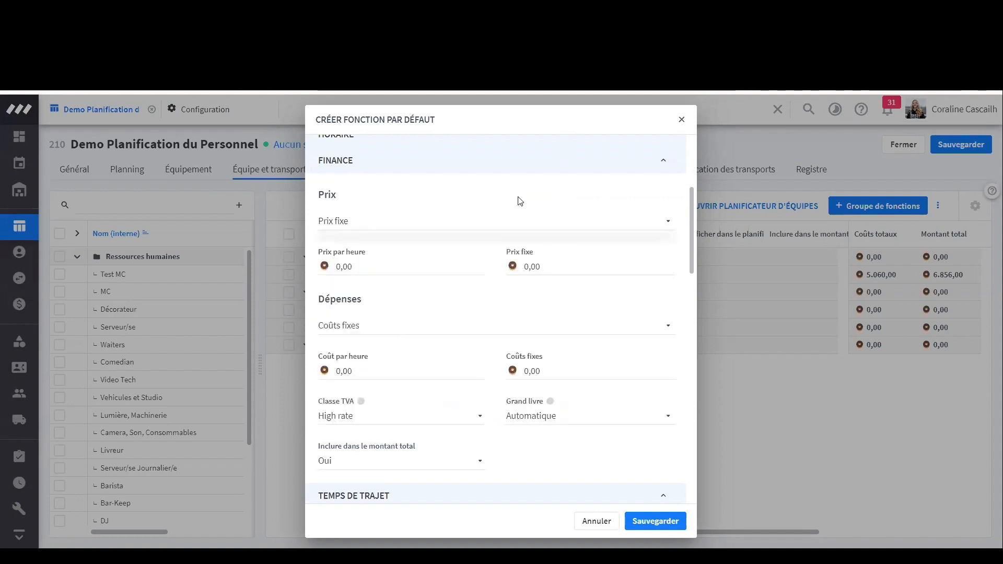
click(681, 120)
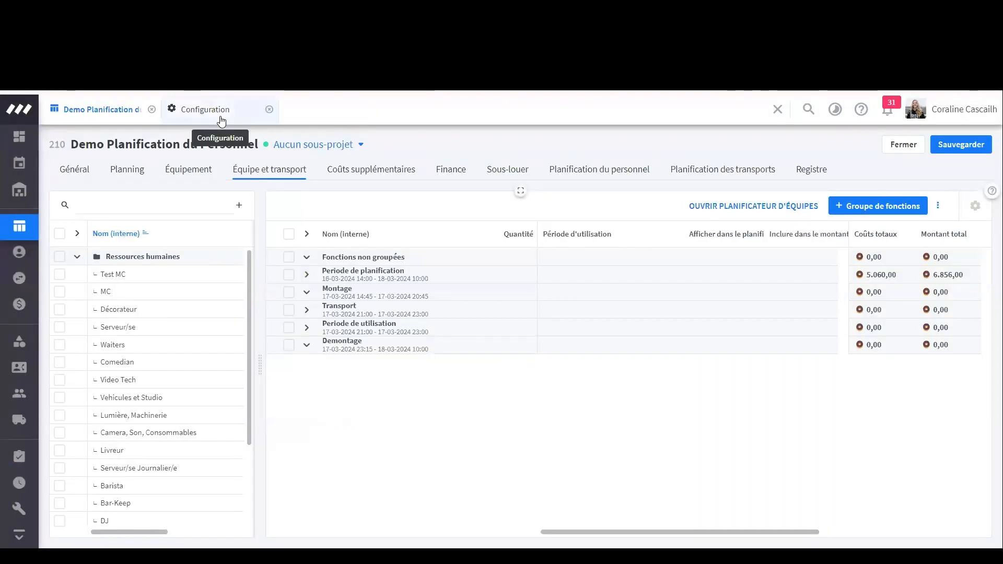
In Configuration's Tarifs du personnel, review the name and hour tiers of the Barista /J billing rate and close it without applying changes
click(222, 122)
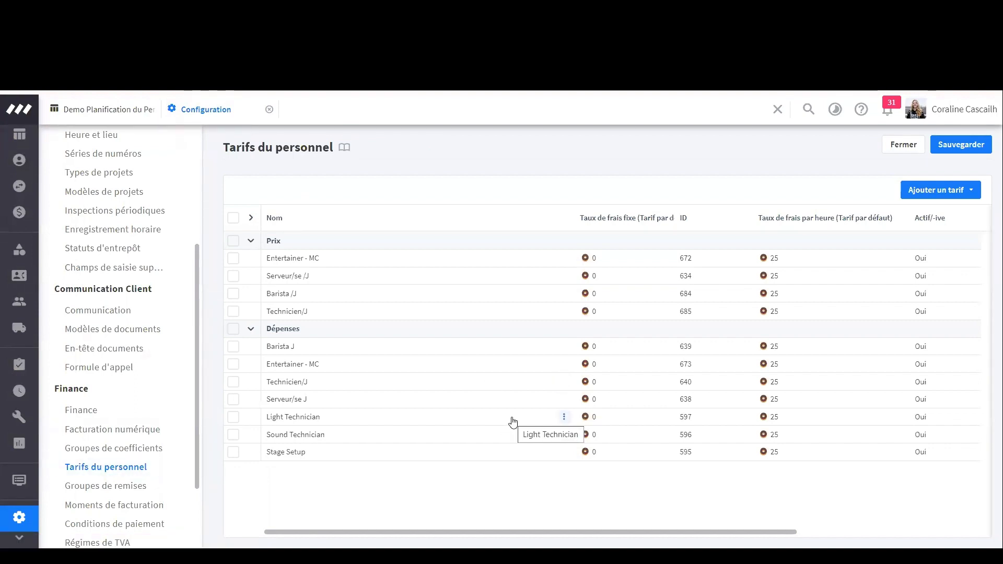
double_click(372, 297)
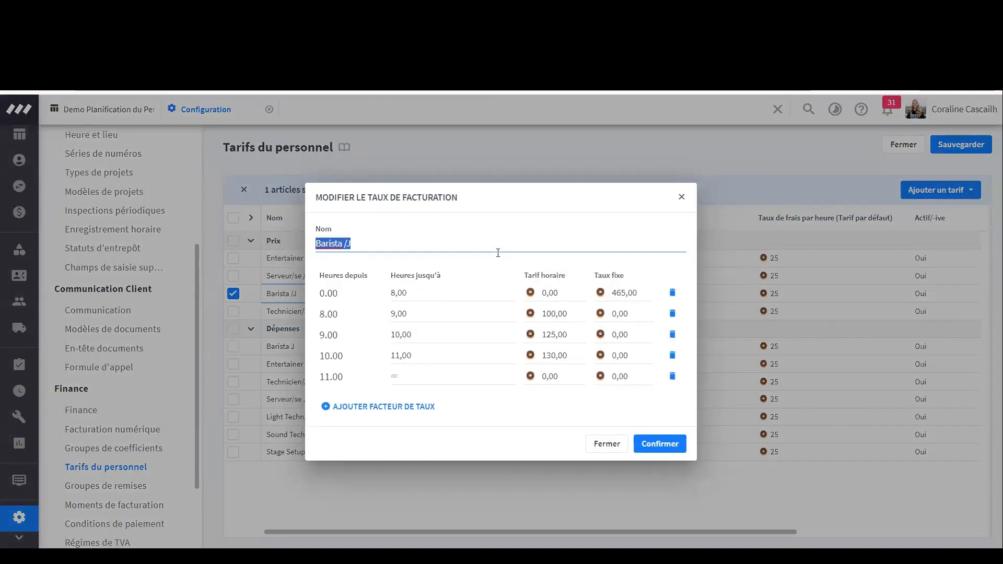
click(477, 244)
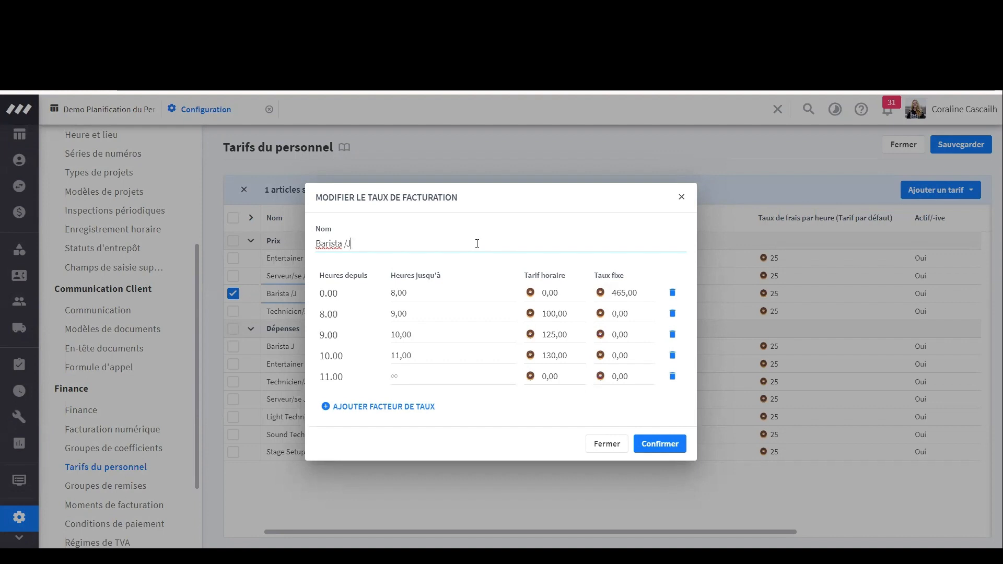
click(338, 293)
click(428, 291)
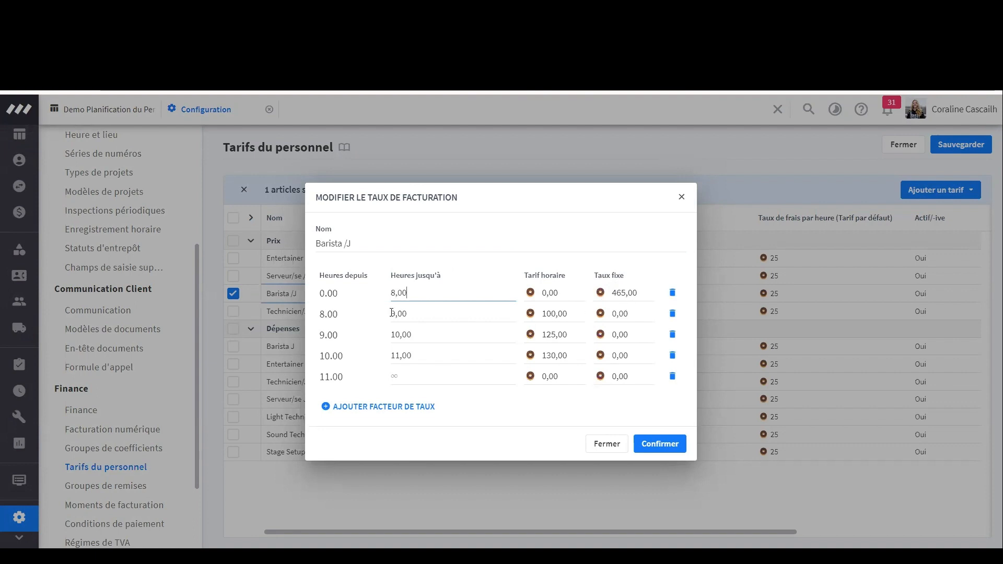
click(342, 320)
click(670, 445)
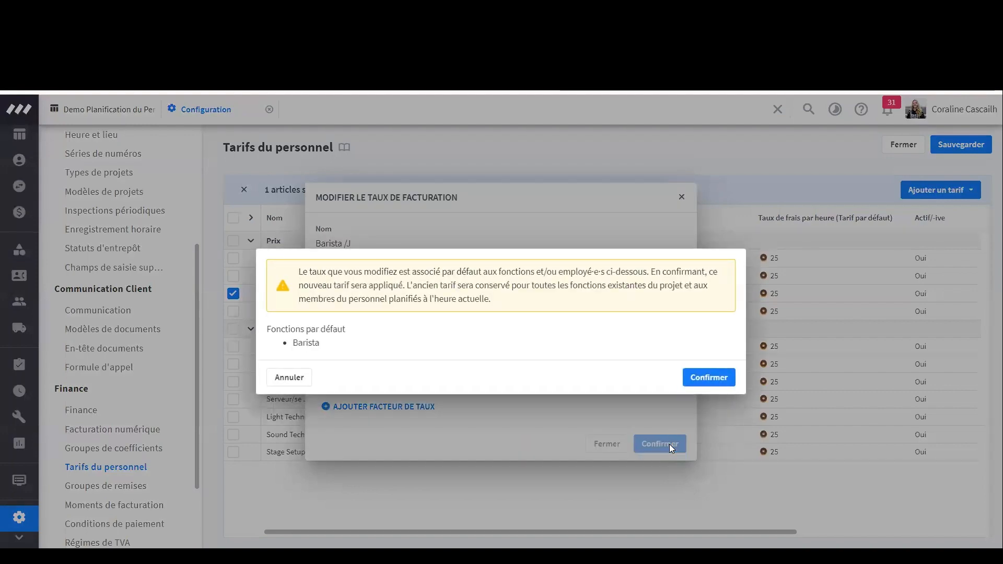
click(297, 381)
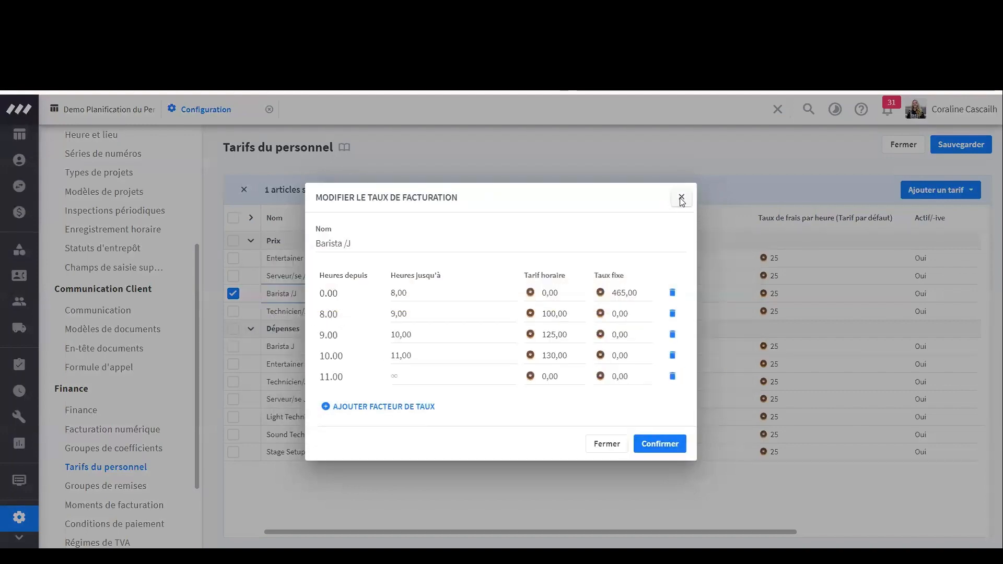
click(682, 197)
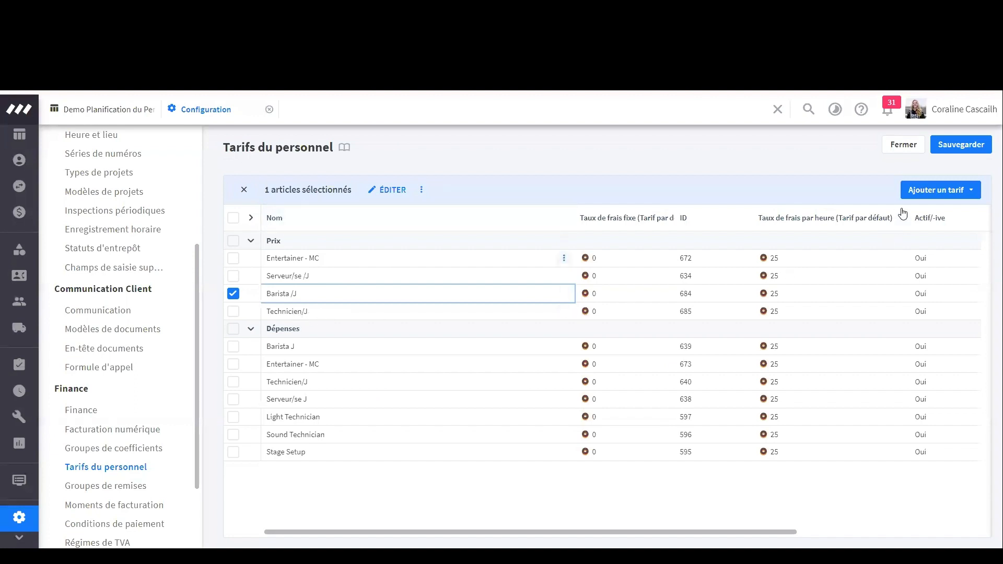
Check which rate types can be added, deselect Barista /J and review the Serveur/se J remuneration rate under Dépenses
click(935, 191)
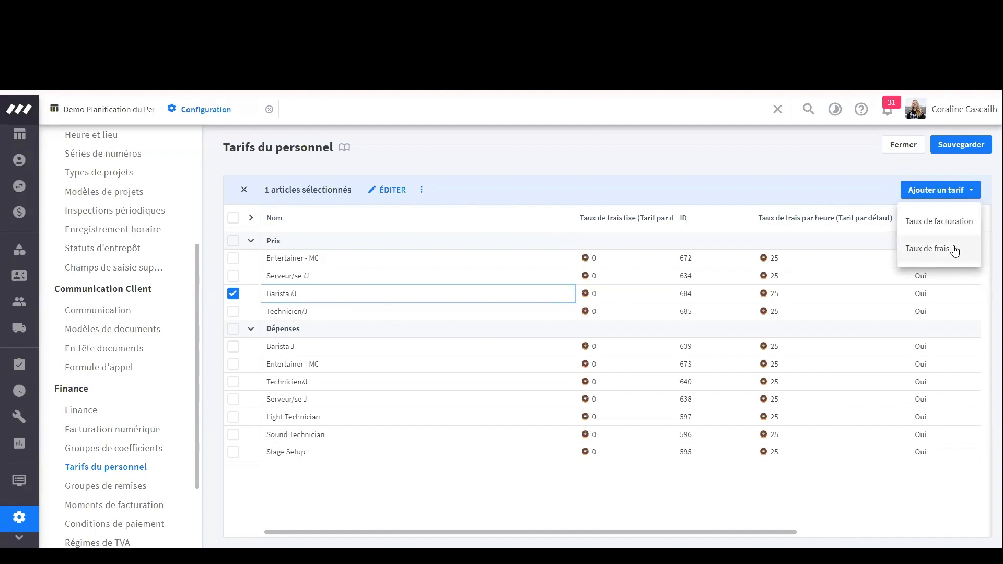
click(793, 171)
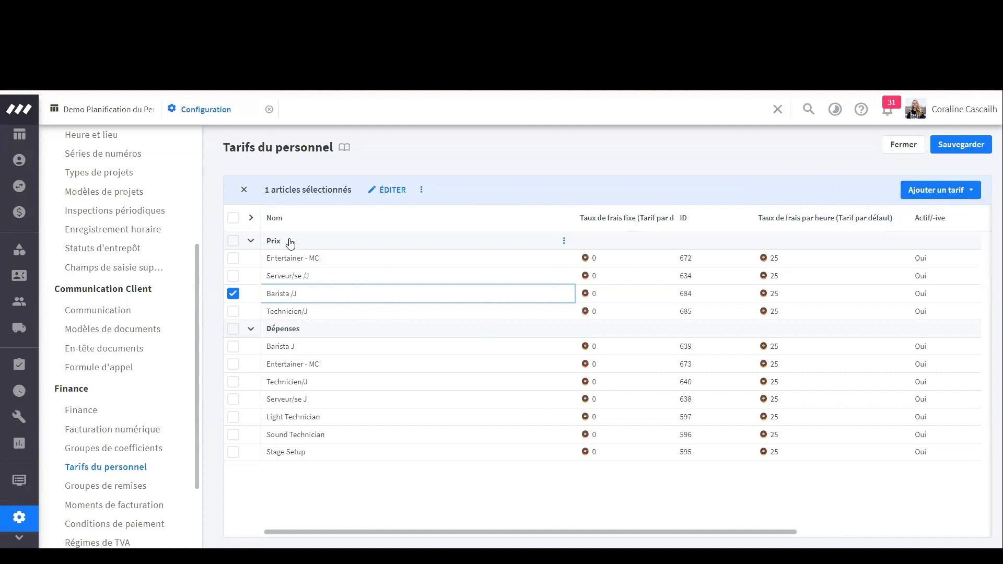
key(space)
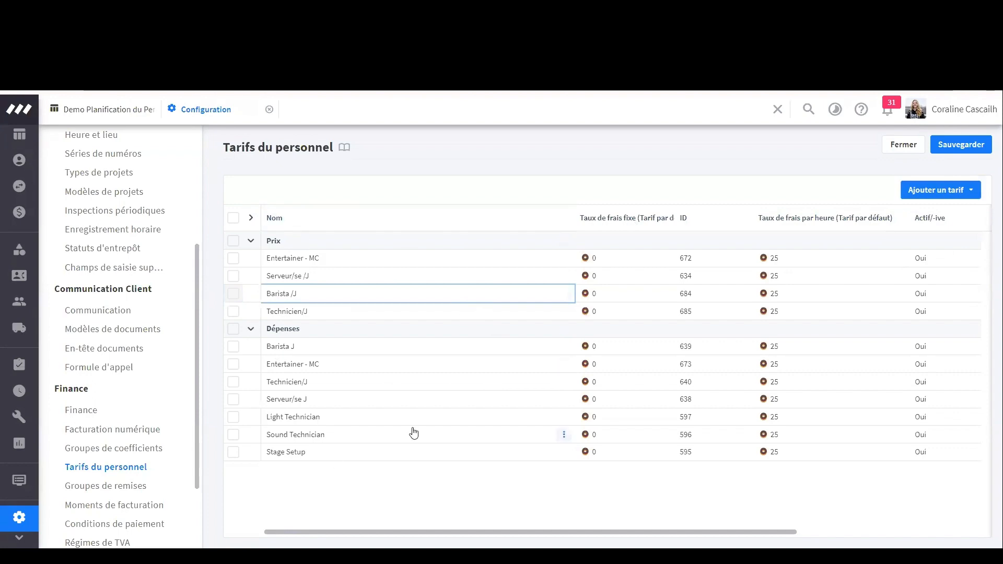
double_click(308, 400)
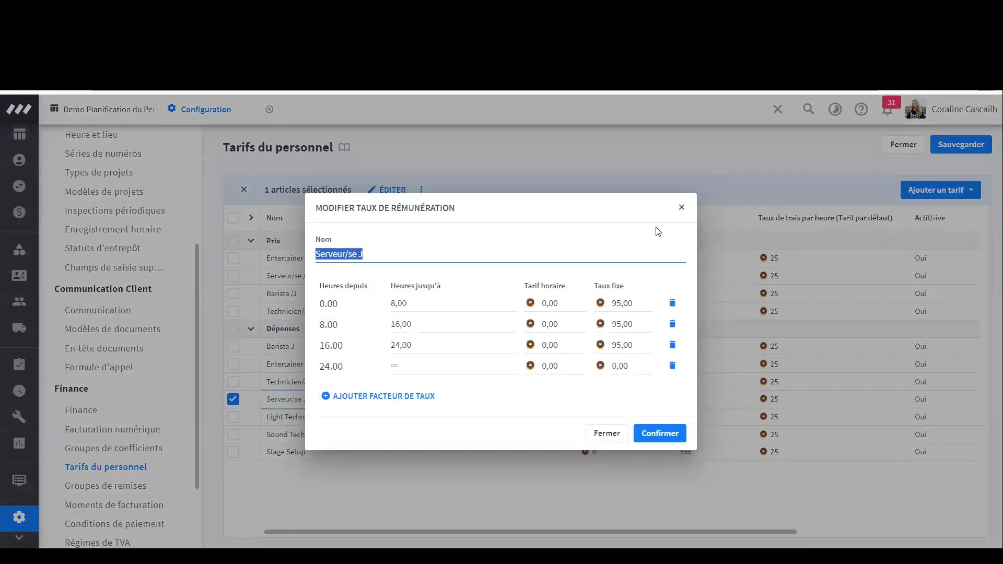
click(681, 208)
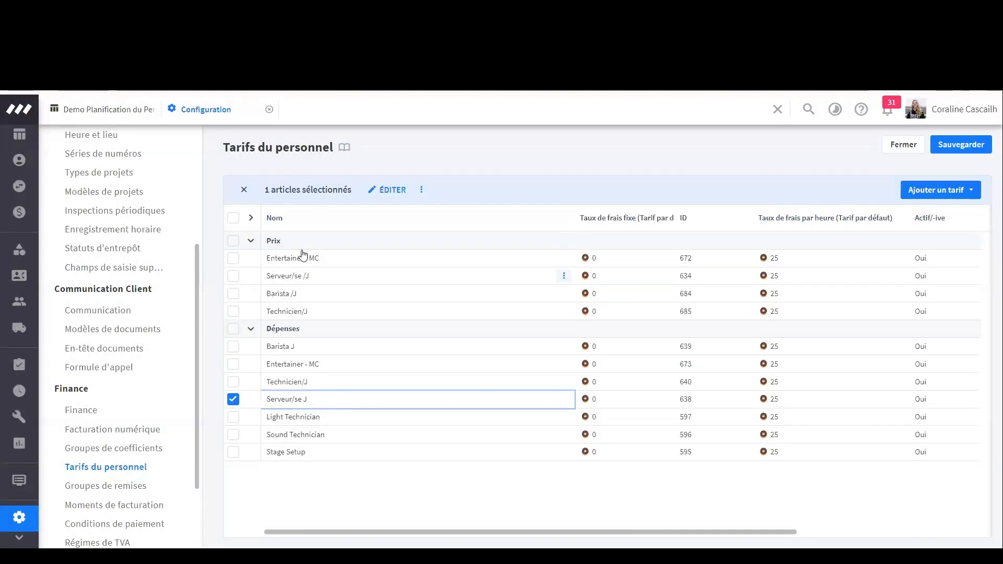
Return to the Demo Planification du Personnel project and start a new default function with the Barista /J billing rate as its price
click(117, 109)
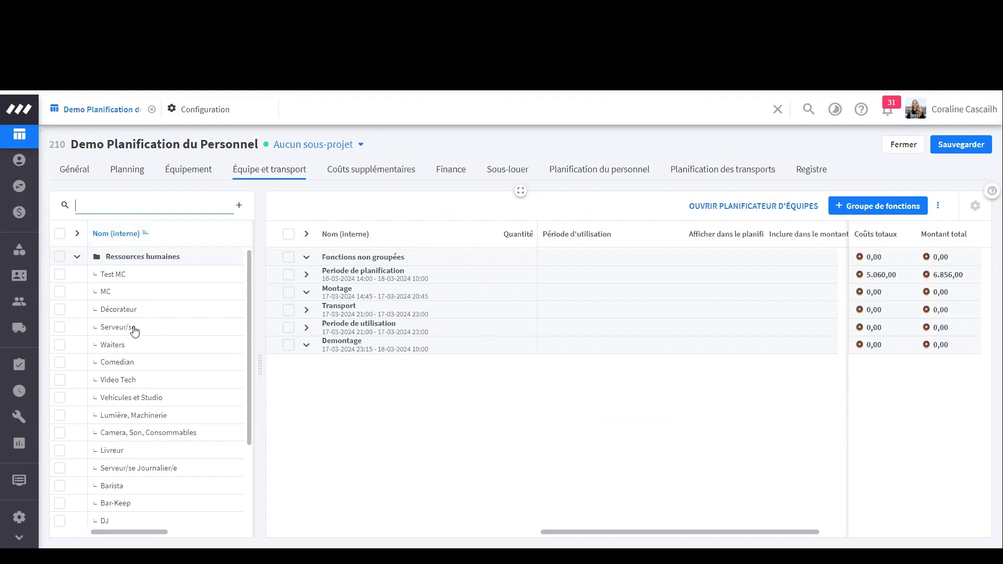
click(239, 207)
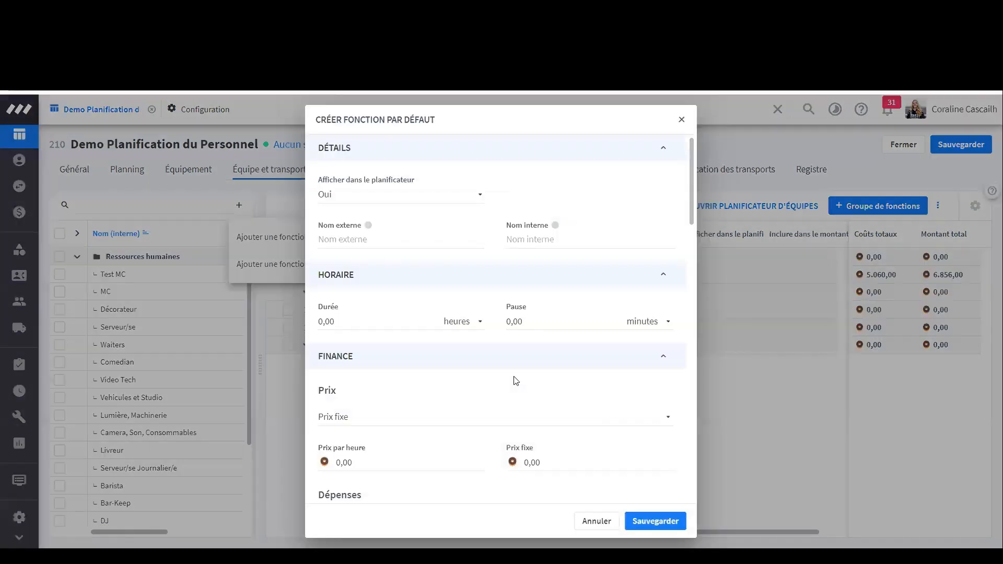
scroll(515, 381, down, 5)
scroll(515, 382, up, 3)
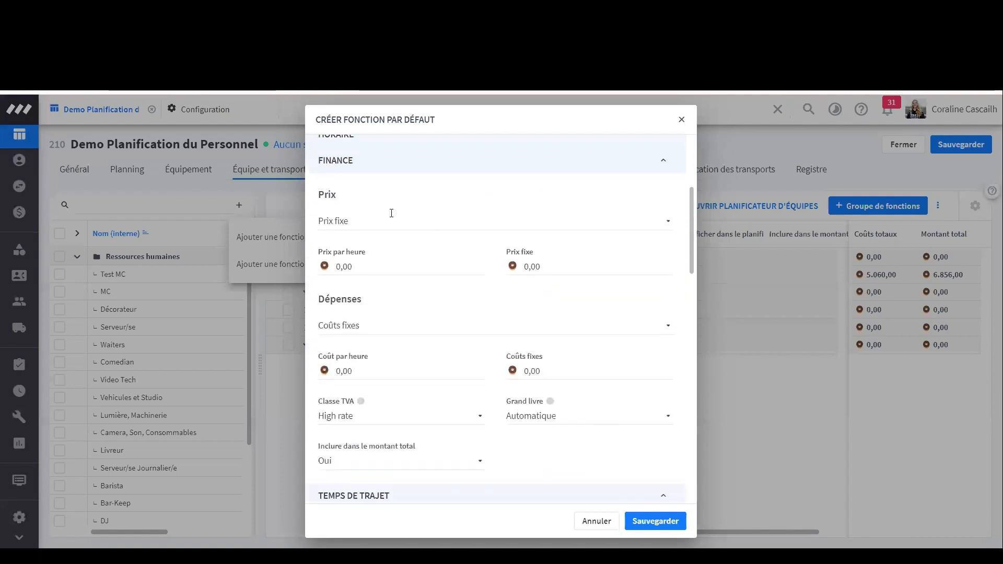
click(358, 222)
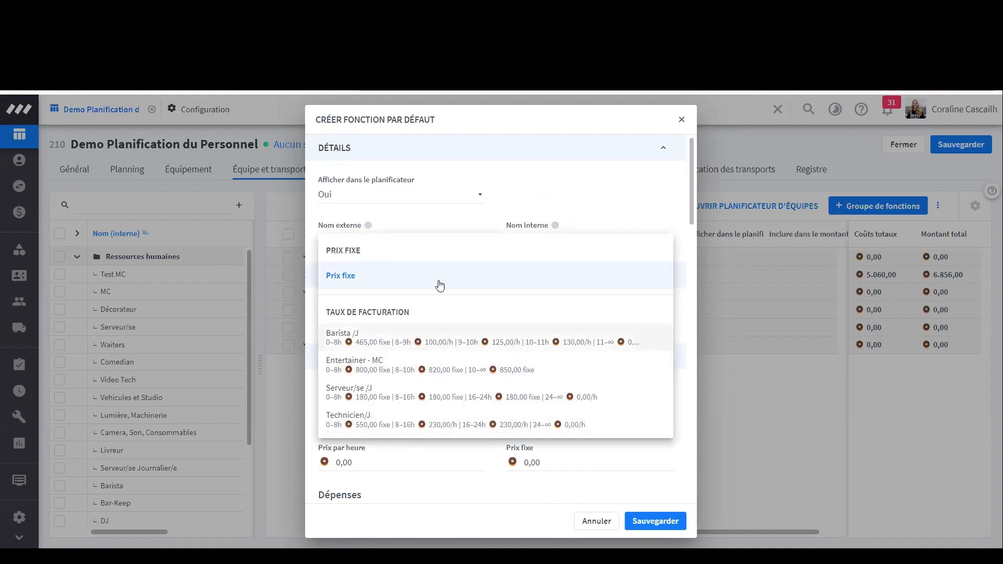
click(396, 340)
Examine the hour tiers of the Barista /J price in the new function's finance section
scroll(396, 293, down, 2)
scroll(441, 323, up, 2)
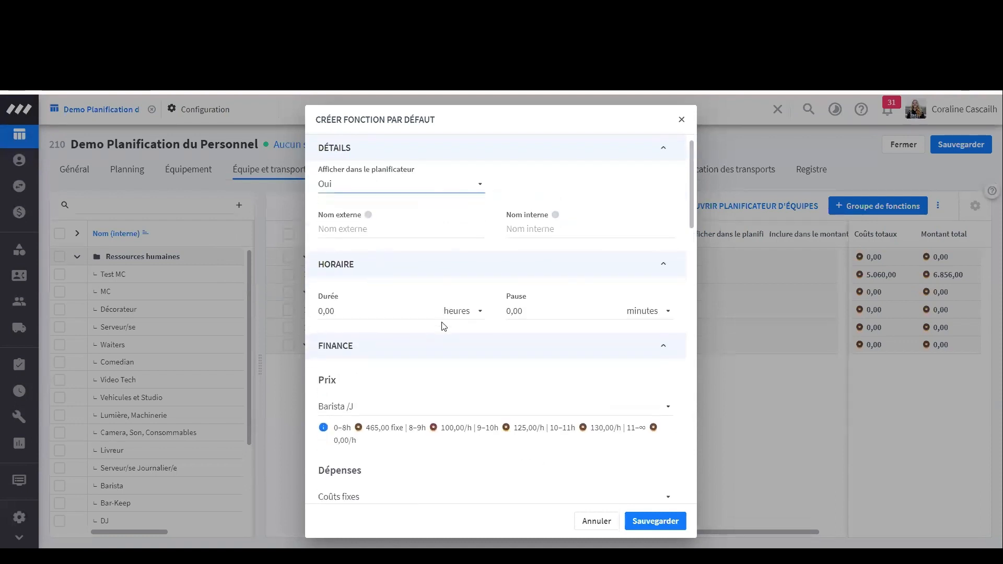
scroll(407, 339, down, 3)
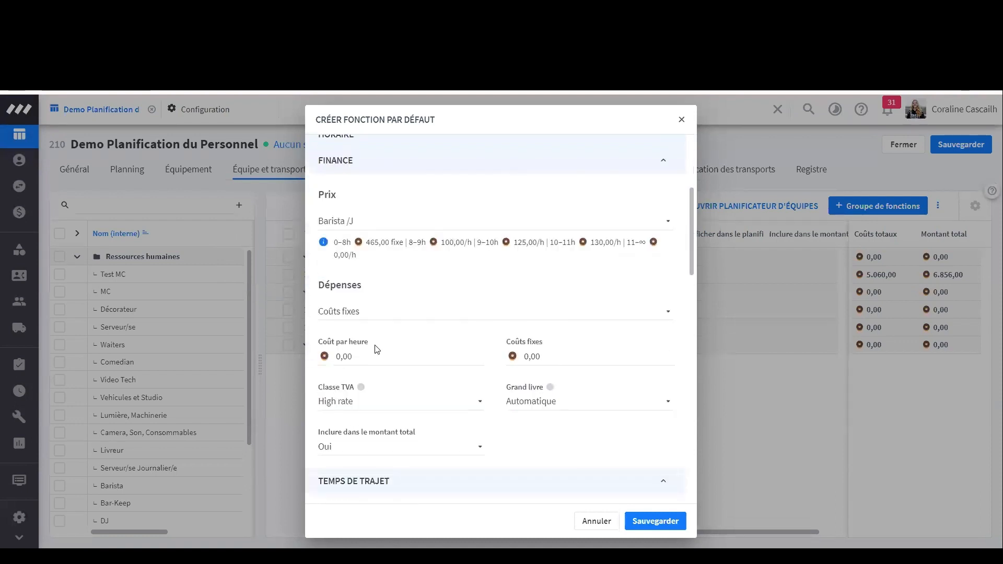
triple_click(339, 244)
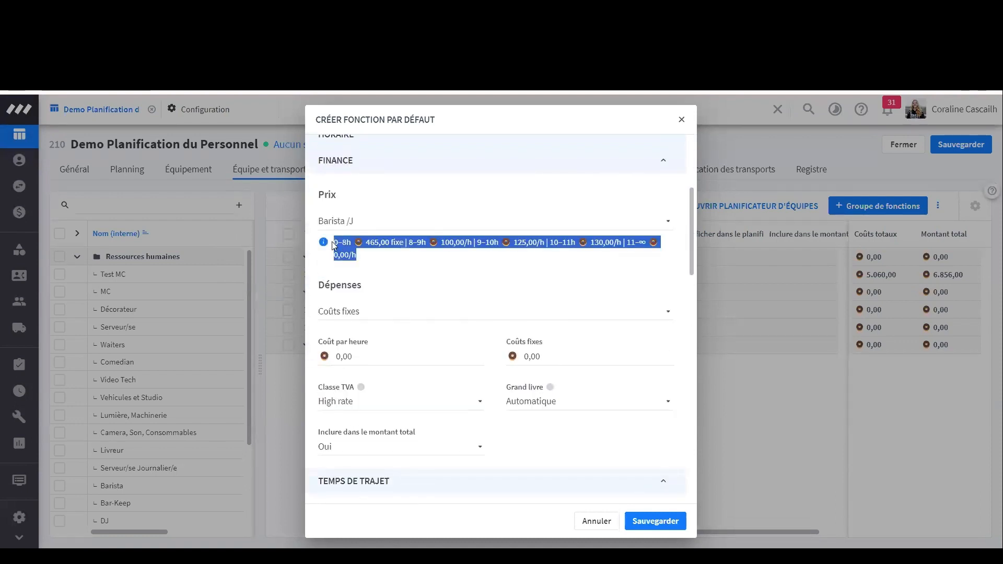
click(364, 259)
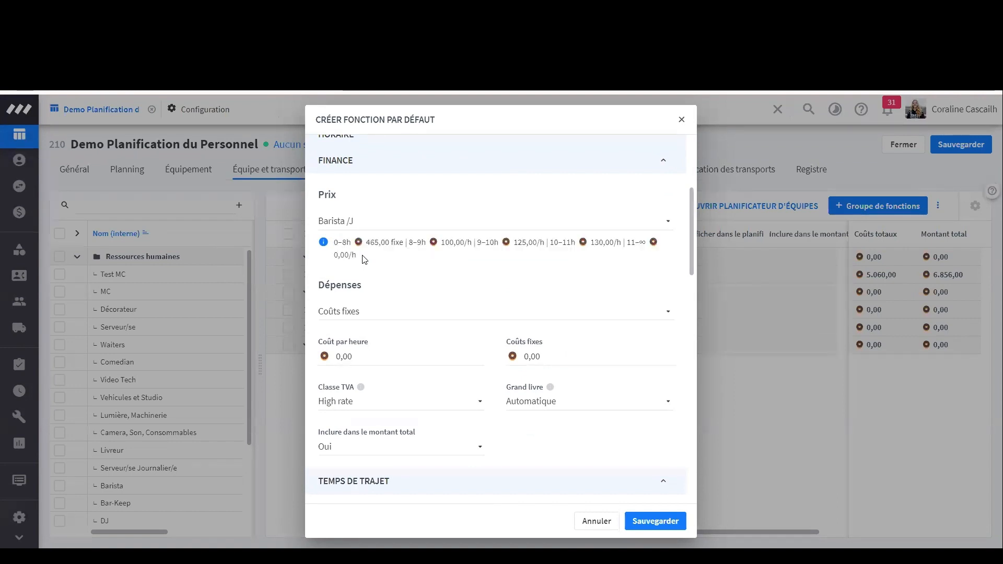
Set the new function's Dépenses to the Barista J cost rate
scroll(433, 264, down, 1)
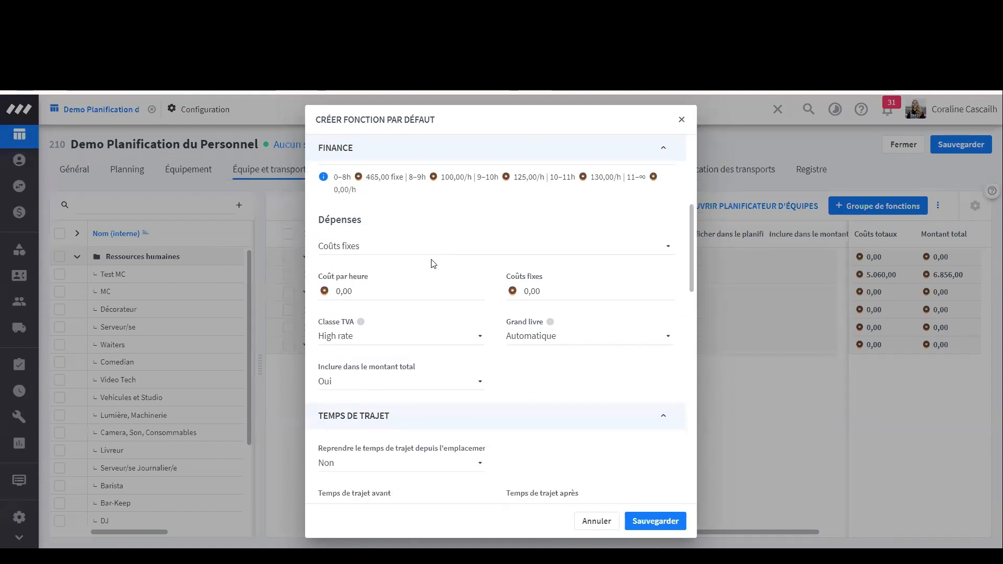
click(425, 250)
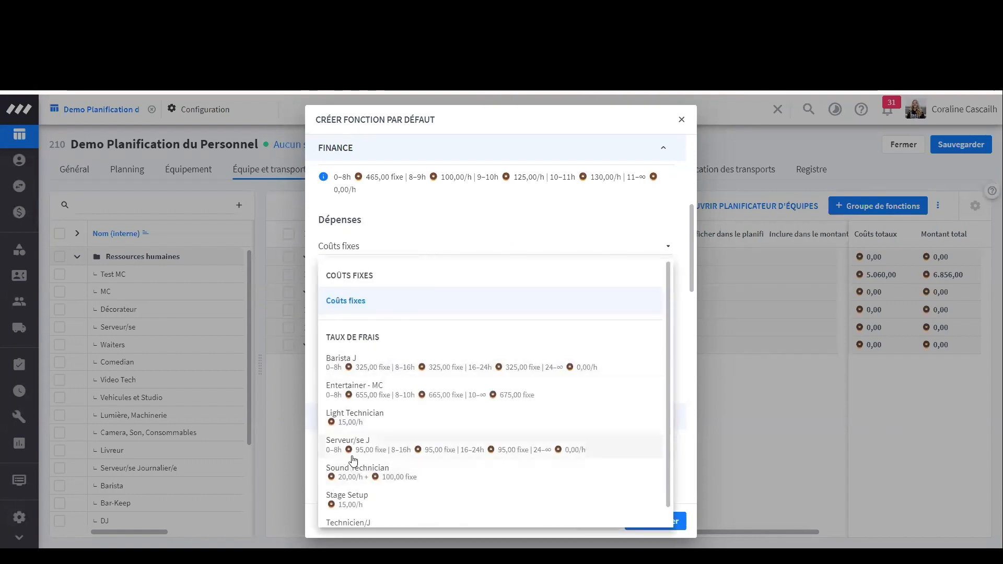
scroll(355, 454, down, 1)
click(380, 348)
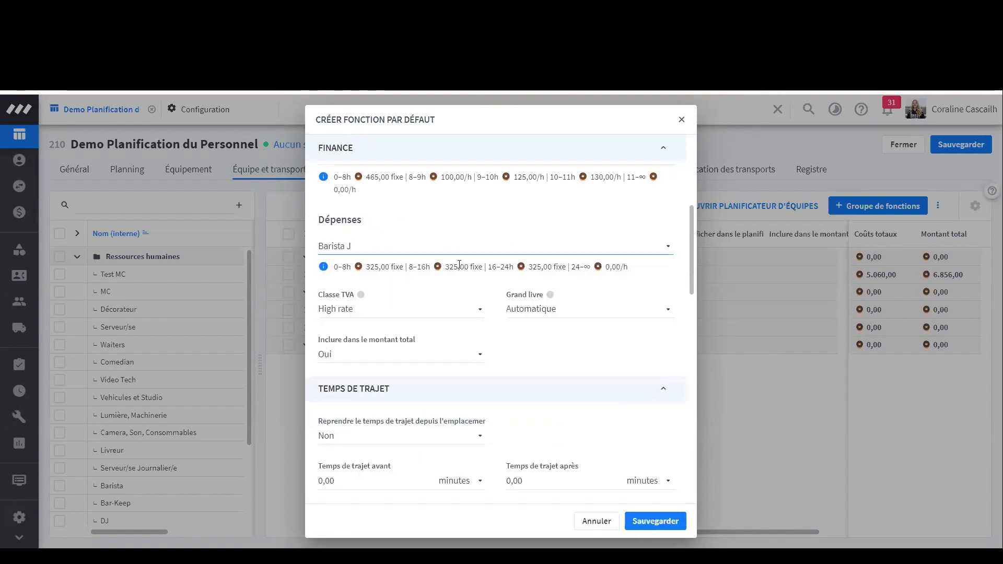
Examine the fixed cost for each hour tier of the Barista J rate under Dépenses
drag(368, 266, 649, 277)
click(647, 283)
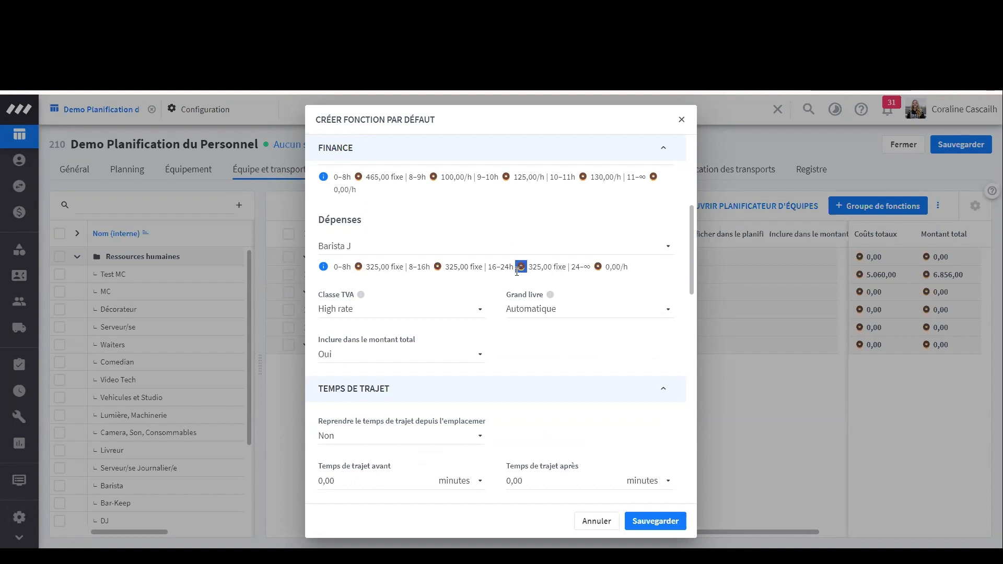
click(492, 290)
scroll(486, 299, down, 3)
scroll(471, 251, up, 3)
drag(432, 267, 643, 273)
click(620, 278)
drag(540, 267, 409, 299)
click(414, 289)
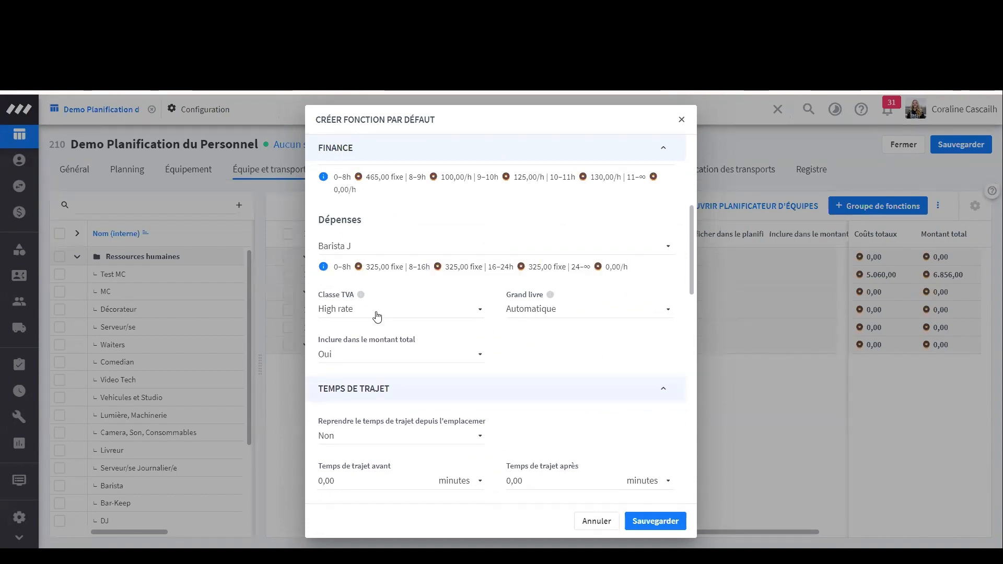
Review the Classe TVA and Grand livre options for the new default function without changing either selection
scroll(377, 311, down, 1)
click(388, 246)
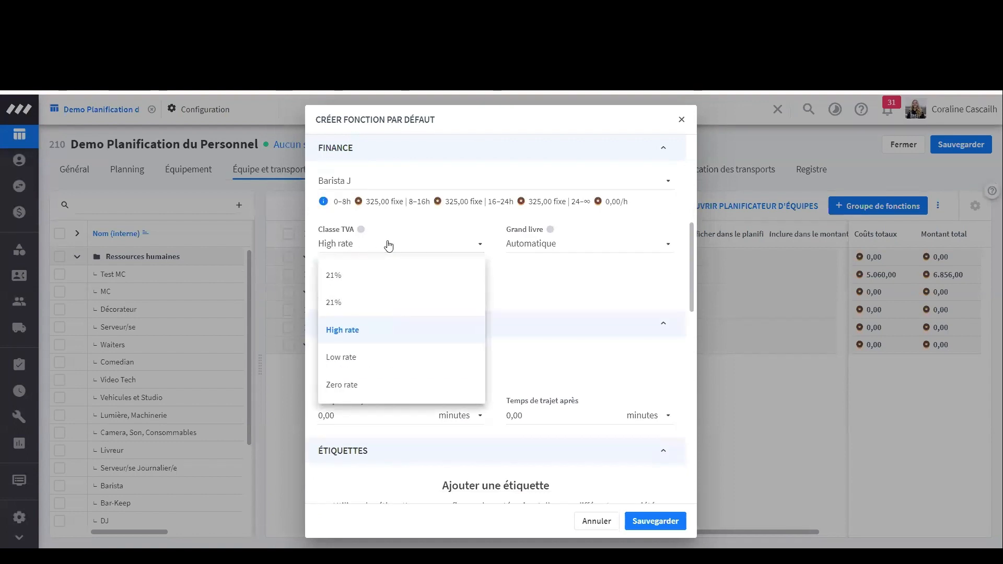
click(580, 250)
click(580, 249)
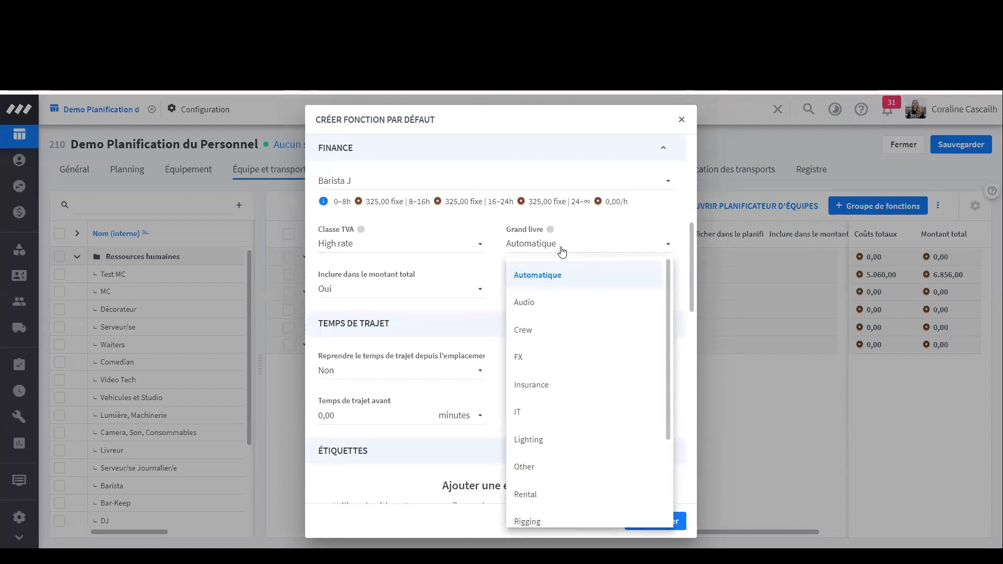
click(467, 231)
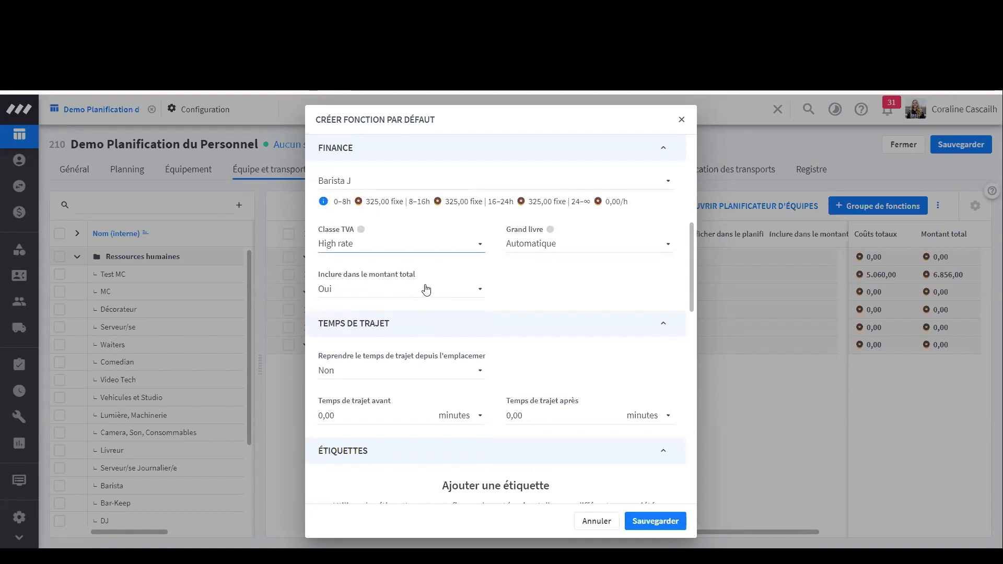
Review the new function's travel time, tags and remarks sections, and leave the form without saving
scroll(425, 290, down, 3)
scroll(468, 229, up, 1)
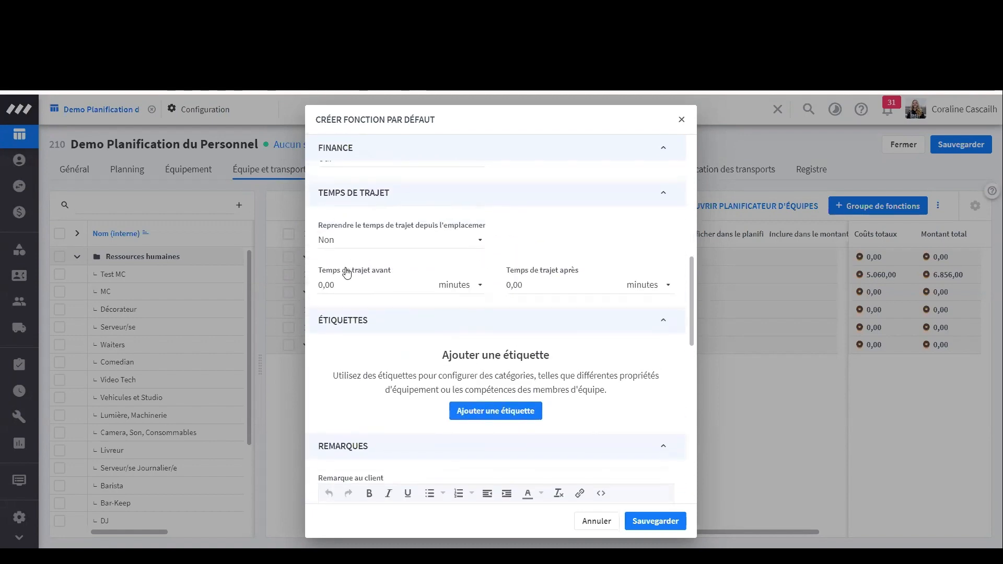
scroll(494, 265, down, 5)
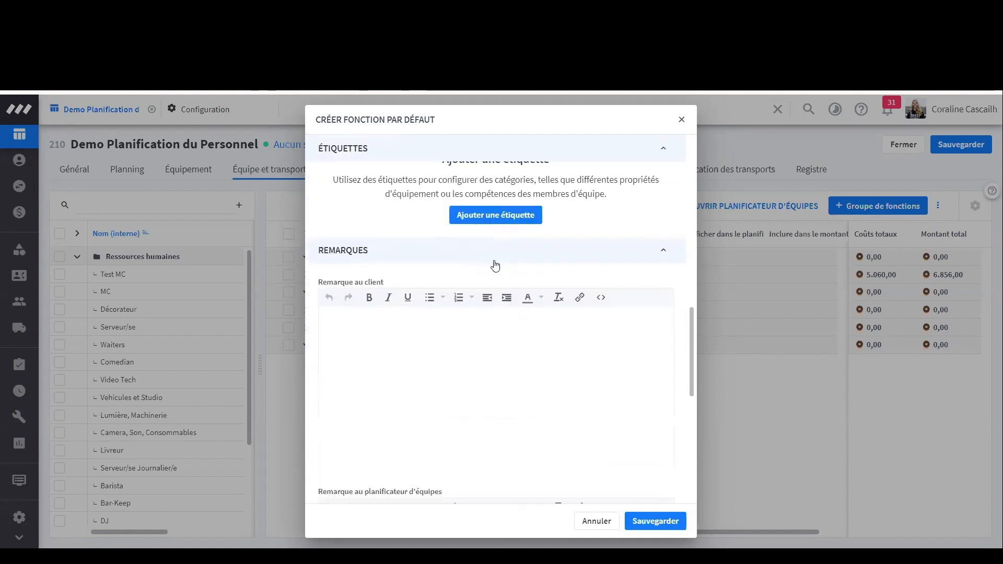
scroll(438, 283, up, 1)
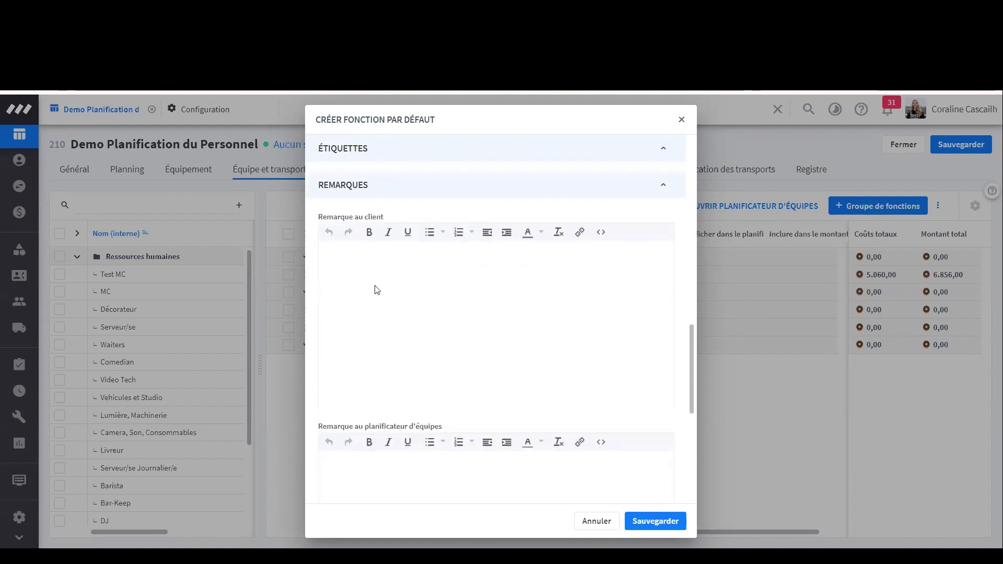
scroll(377, 290, down, 2)
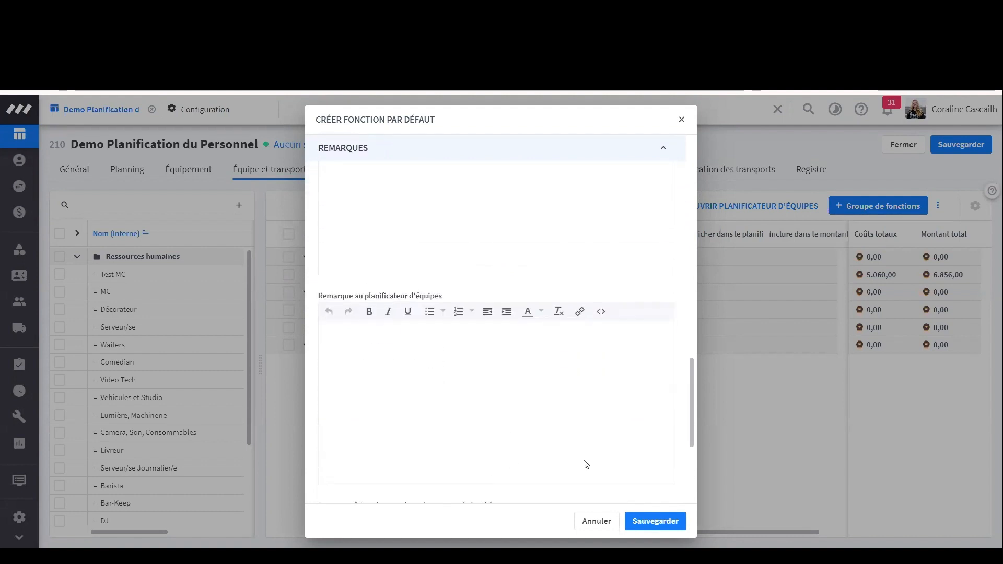
scroll(606, 397, down, 3)
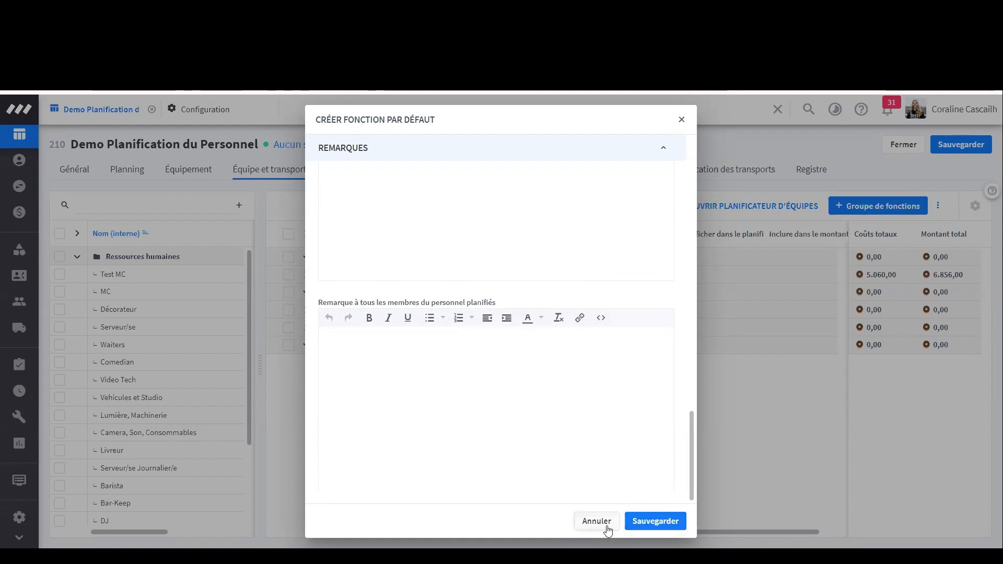
key(Escape)
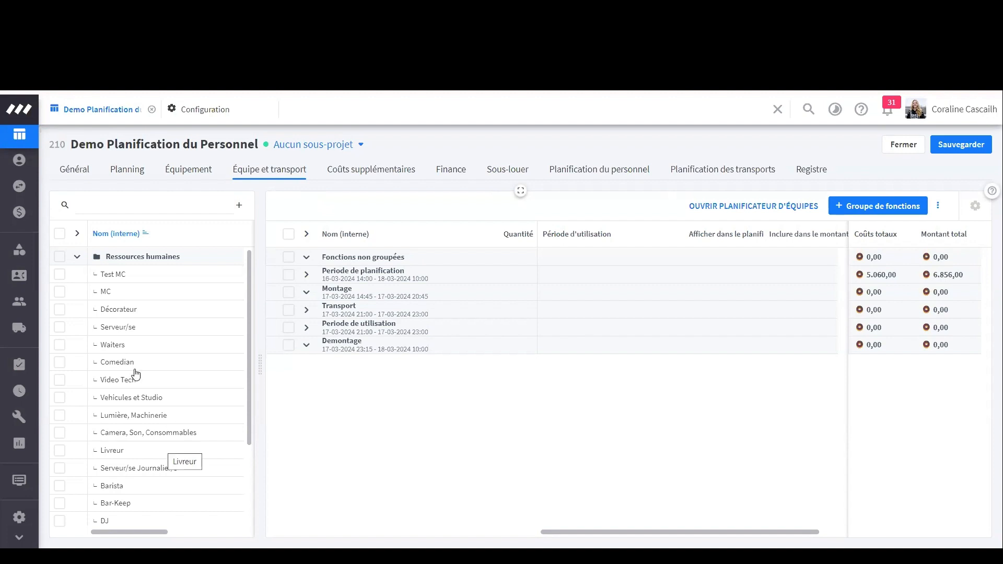
Examine the functions in the Transport, Periode de utilisation and Periode de planification groups, and collapse Transport and Periode de planification again
click(307, 312)
click(306, 310)
click(306, 310)
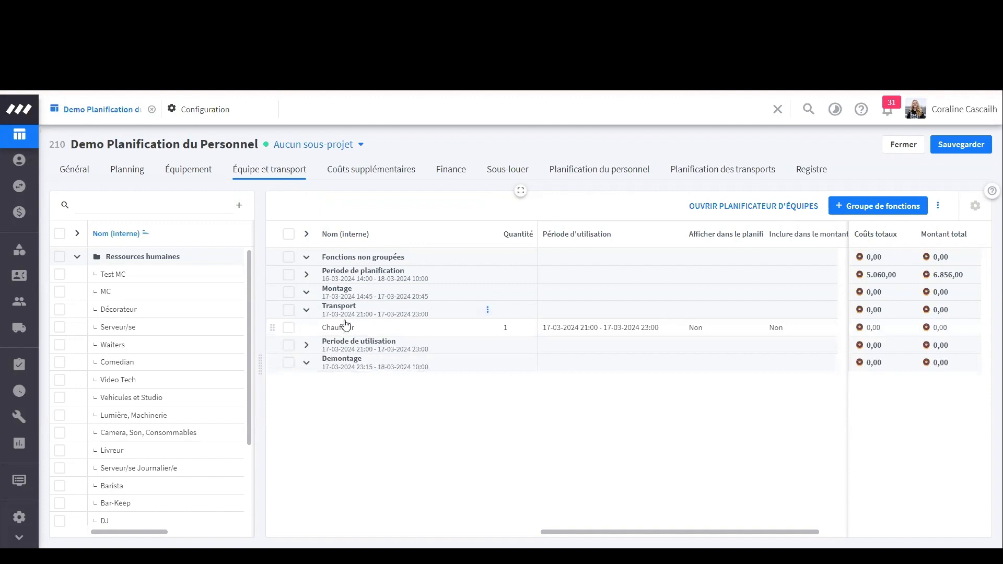
click(309, 311)
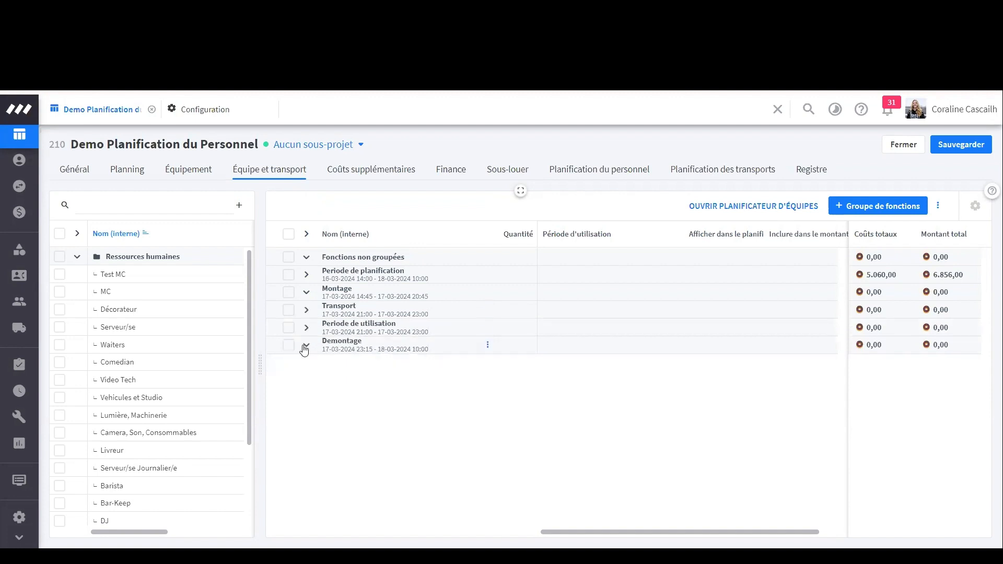
click(307, 328)
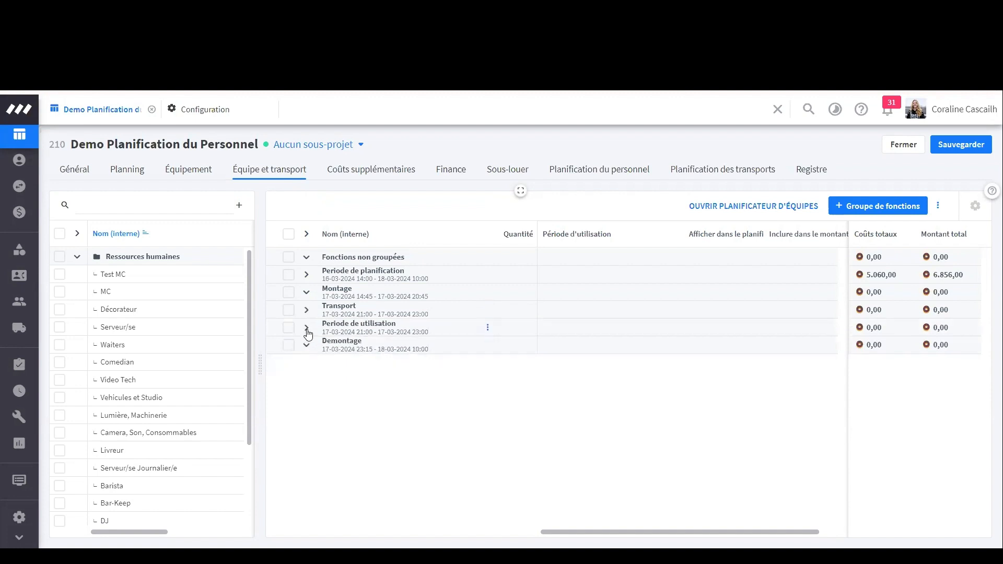
click(307, 274)
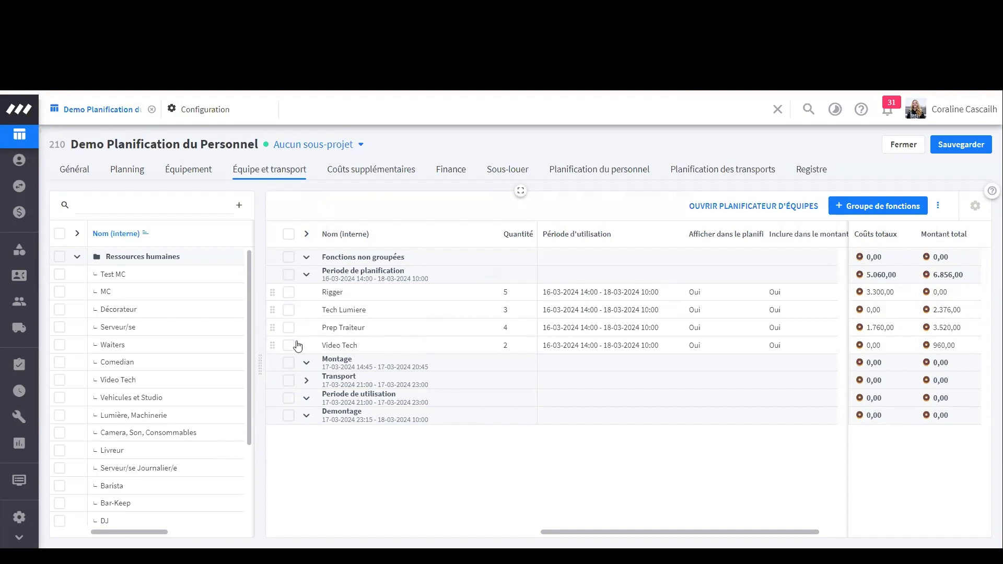
click(306, 274)
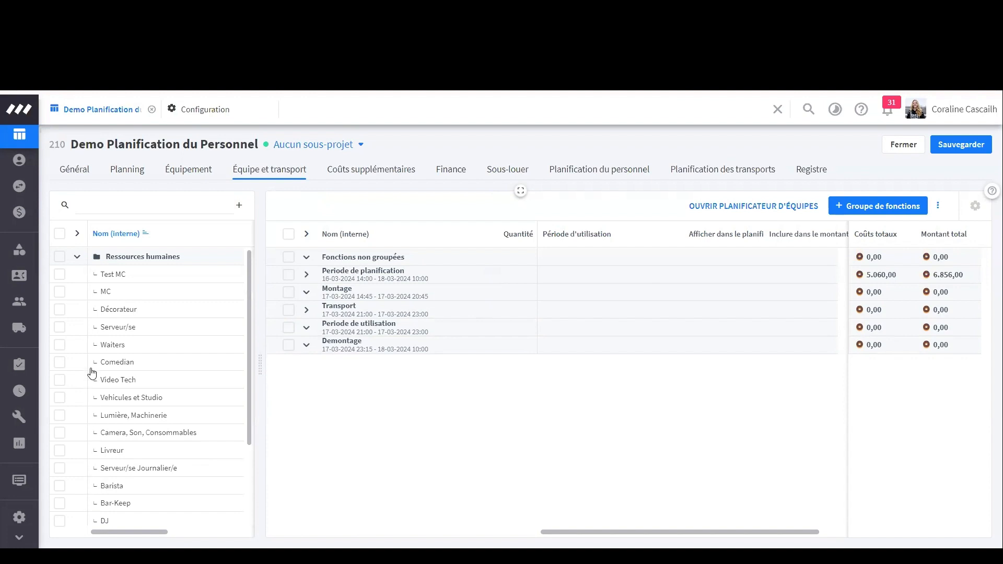
Add the default functions Rigger and Barista to the Montage group
scroll(90, 376, down, 1)
scroll(83, 457, down, 1)
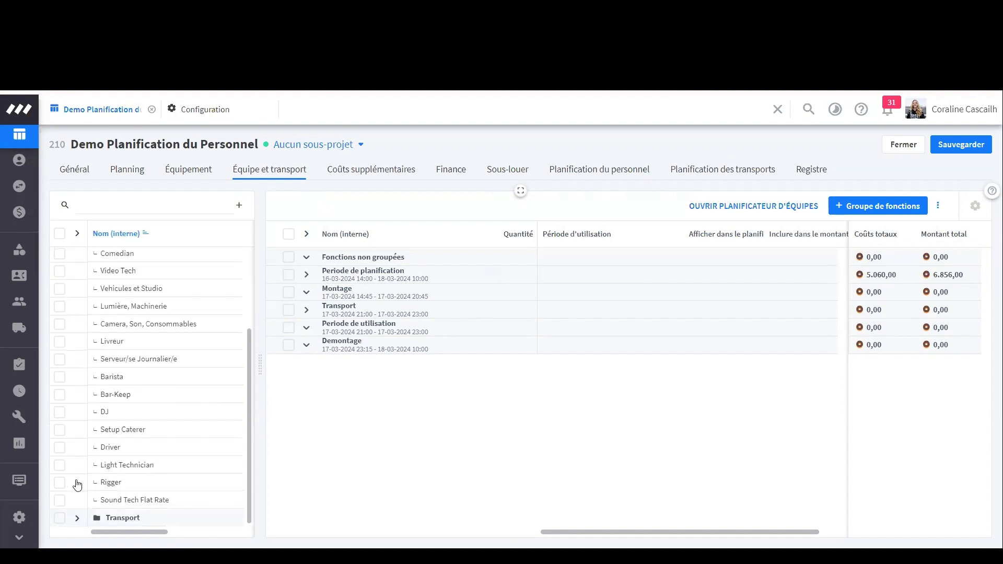
click(60, 482)
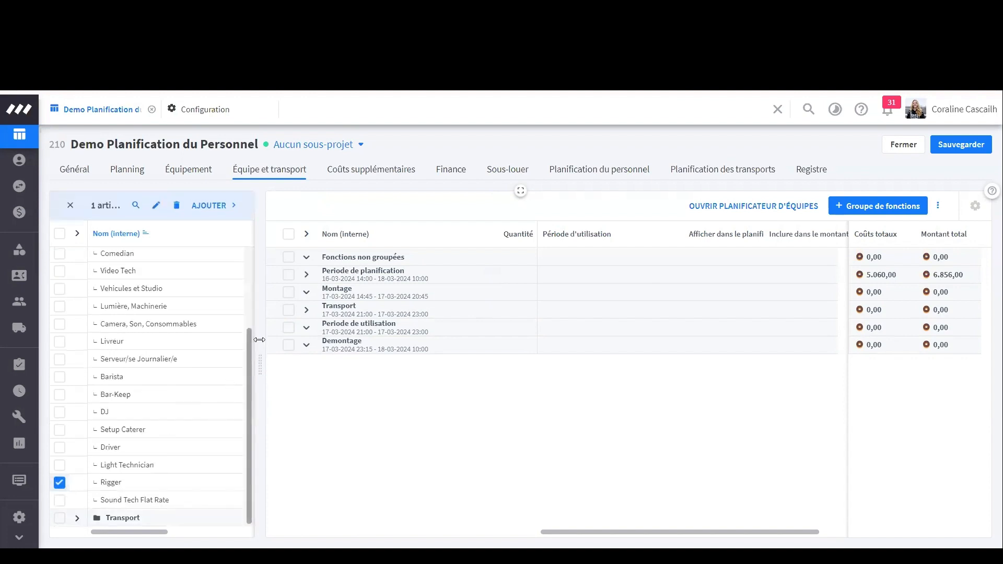
click(288, 292)
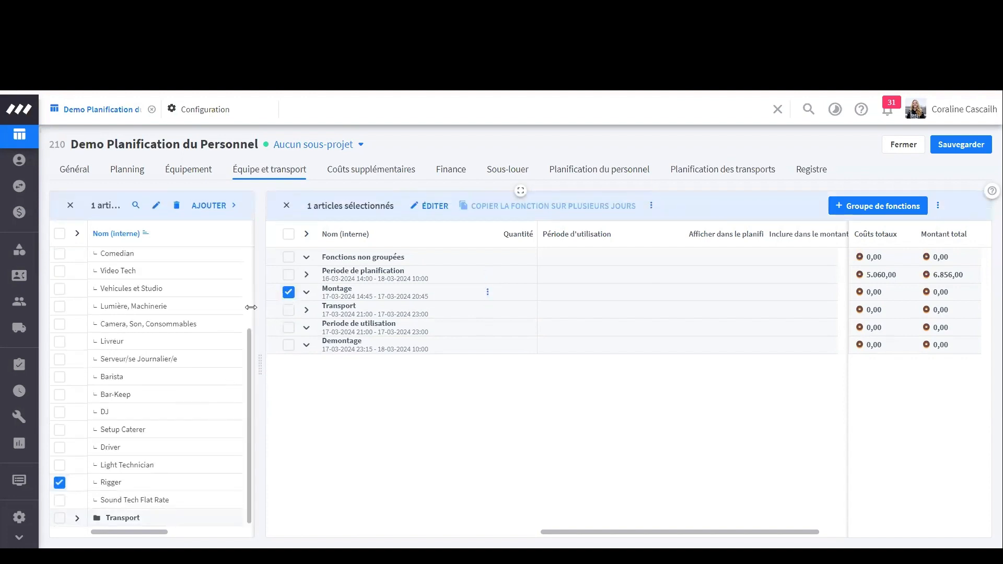
click(60, 381)
click(219, 205)
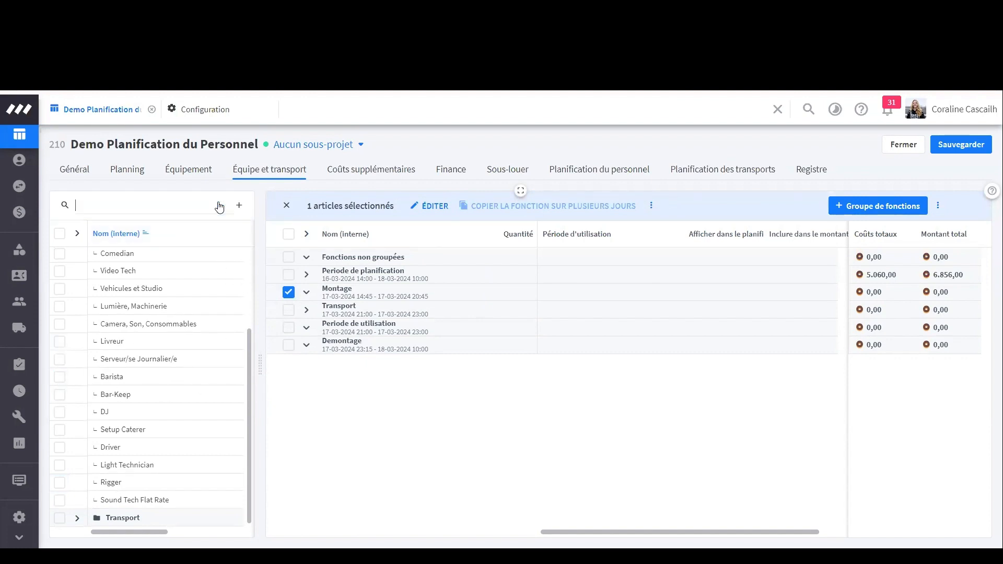
Set the Montage quantities to 2 for Barista and 3 for Rigger, and save the project
click(509, 327)
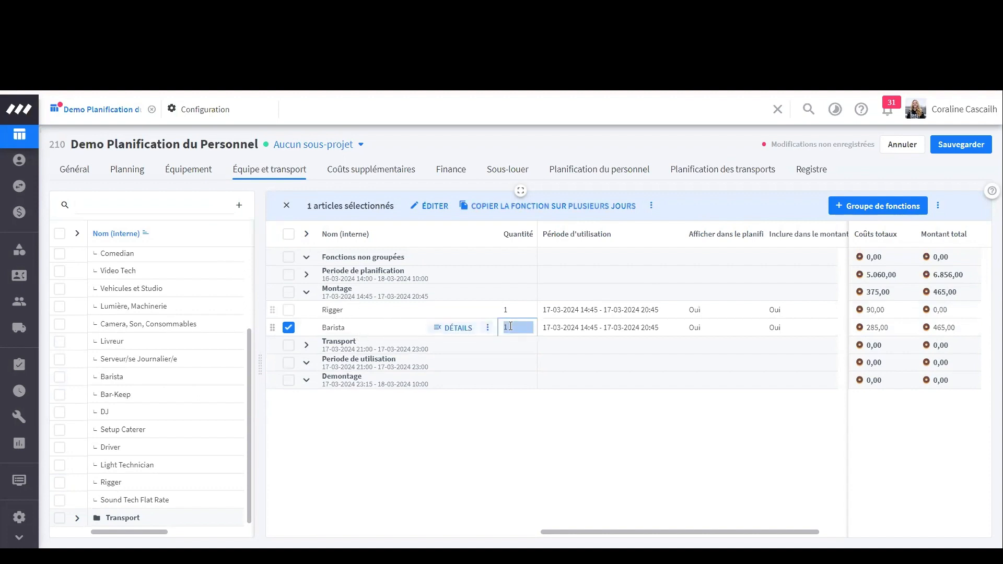
text(2)
click(515, 313)
text(3)
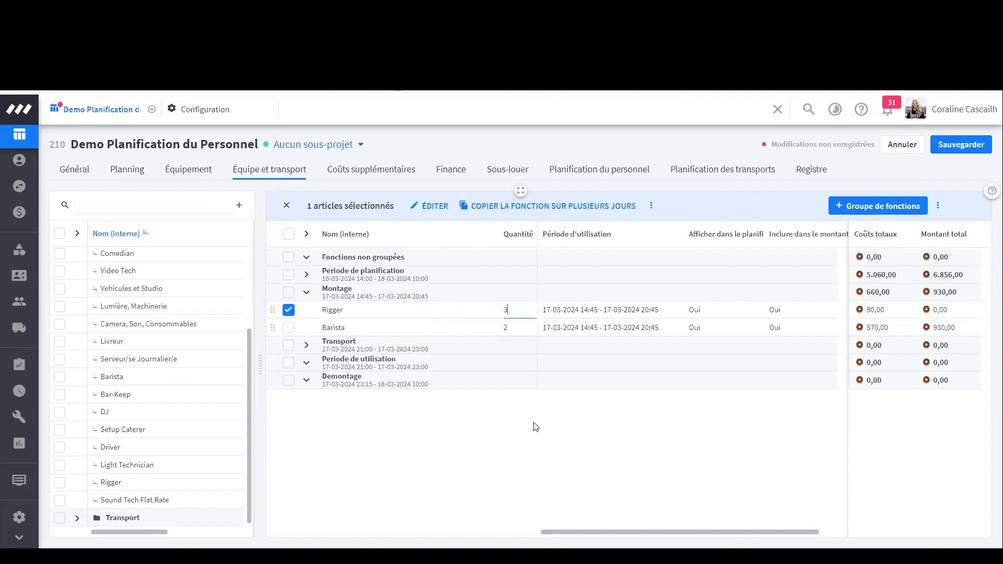
click(946, 148)
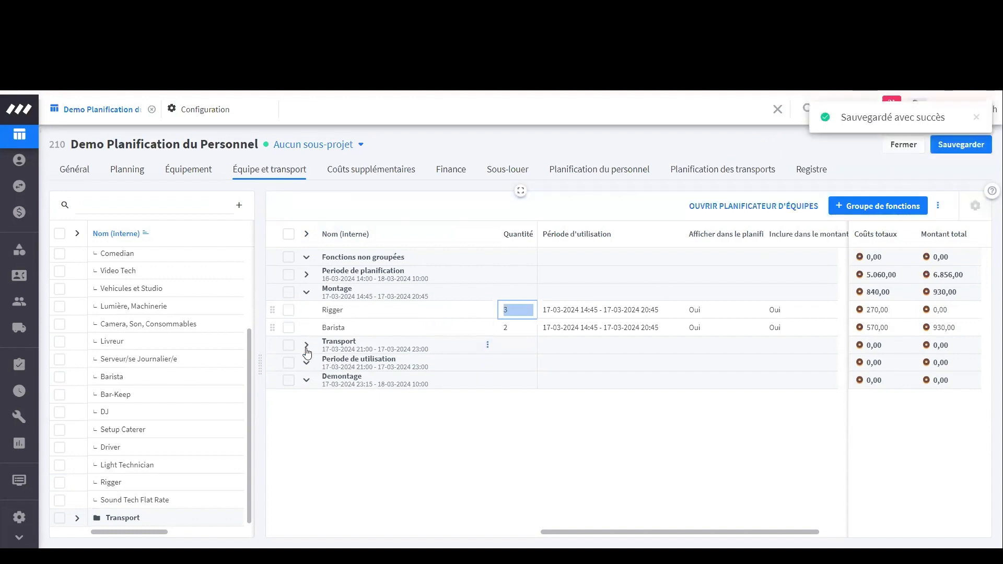
Add Serveur/se Journalier/e, Video Tech, Comedian, MC and Serveur/se to the Periode de utilisation group, and clear the selection
click(306, 367)
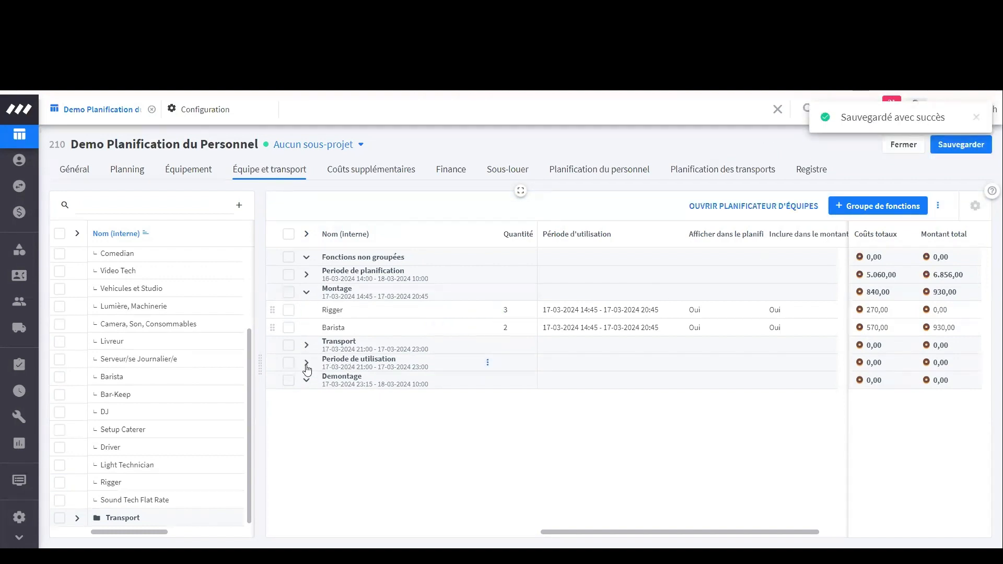
click(307, 366)
click(59, 361)
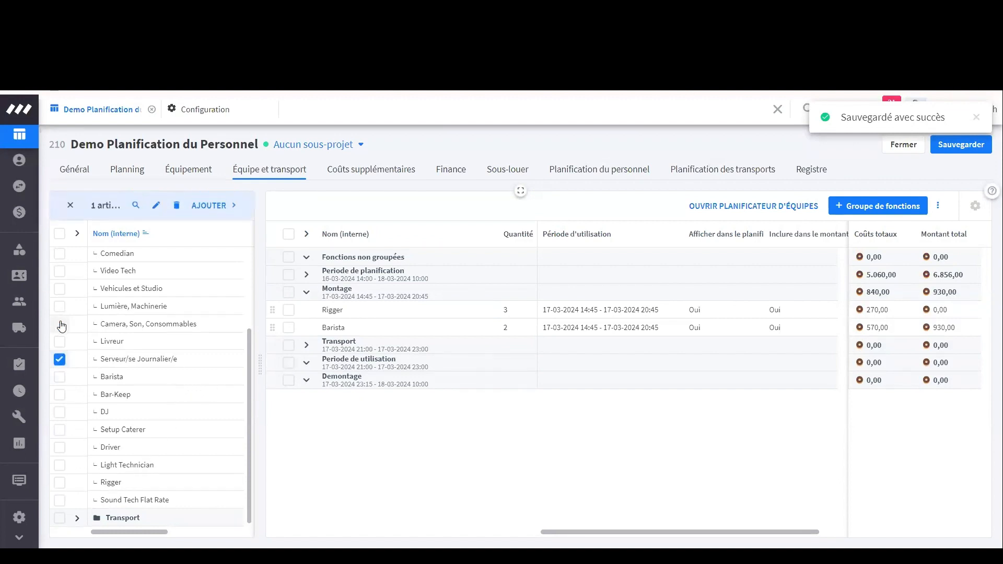
click(59, 275)
scroll(65, 308, up, 1)
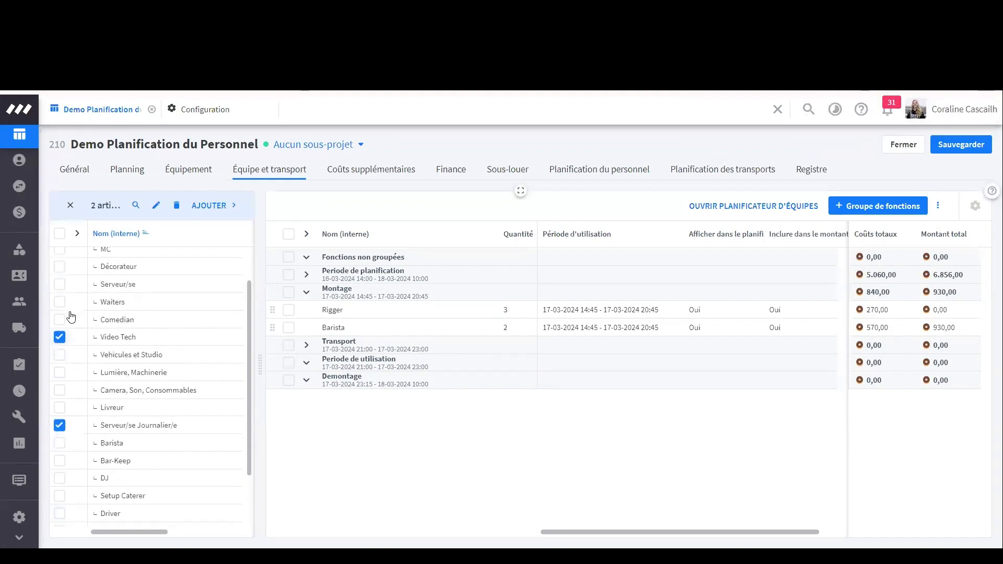
click(59, 321)
scroll(62, 321, up, 1)
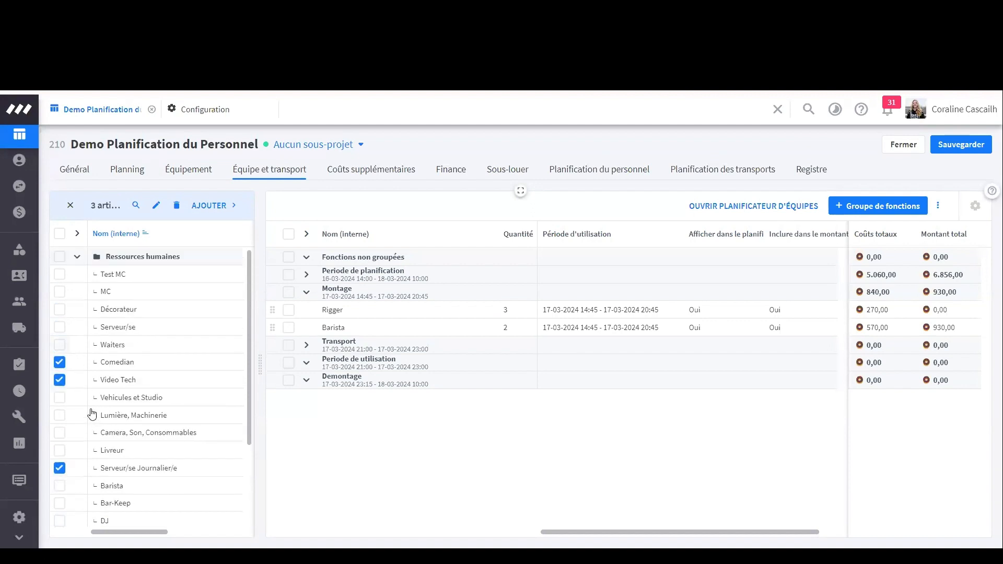
click(59, 291)
click(60, 327)
click(288, 364)
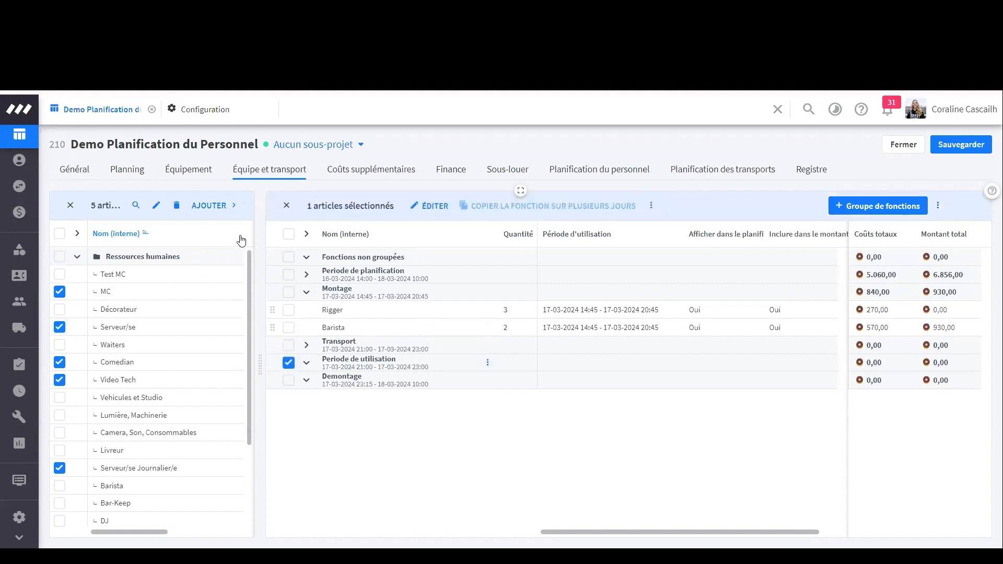
click(228, 206)
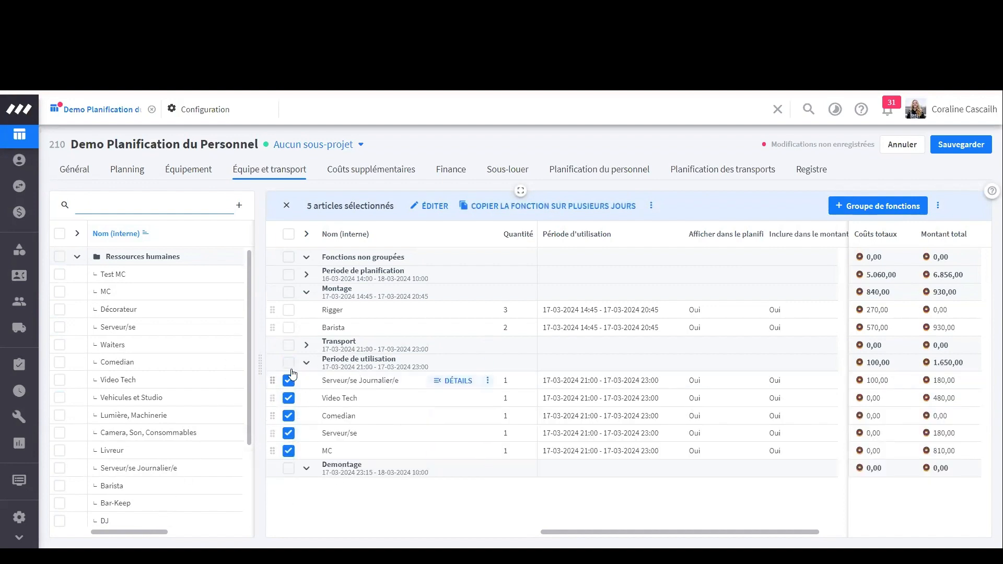
click(286, 206)
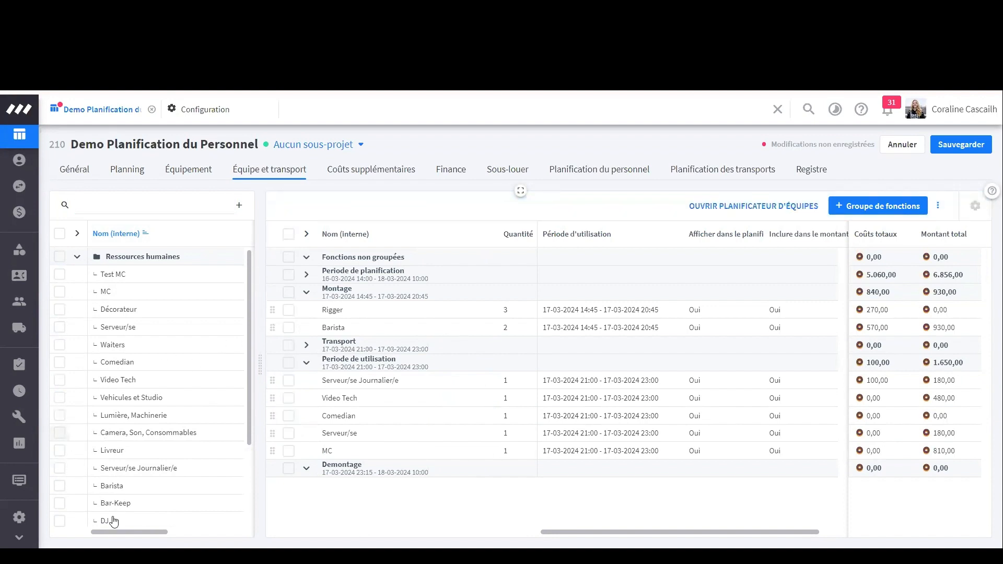
Inspect the Quantité (à planifier) field of the Lumière, Machinerie default function and deselect it
drag(129, 532, 202, 532)
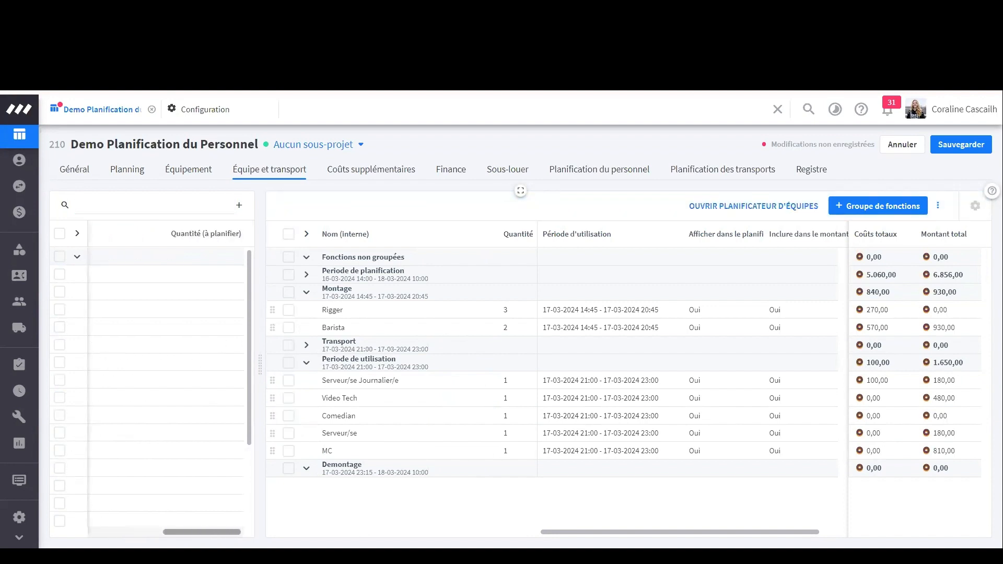
click(192, 415)
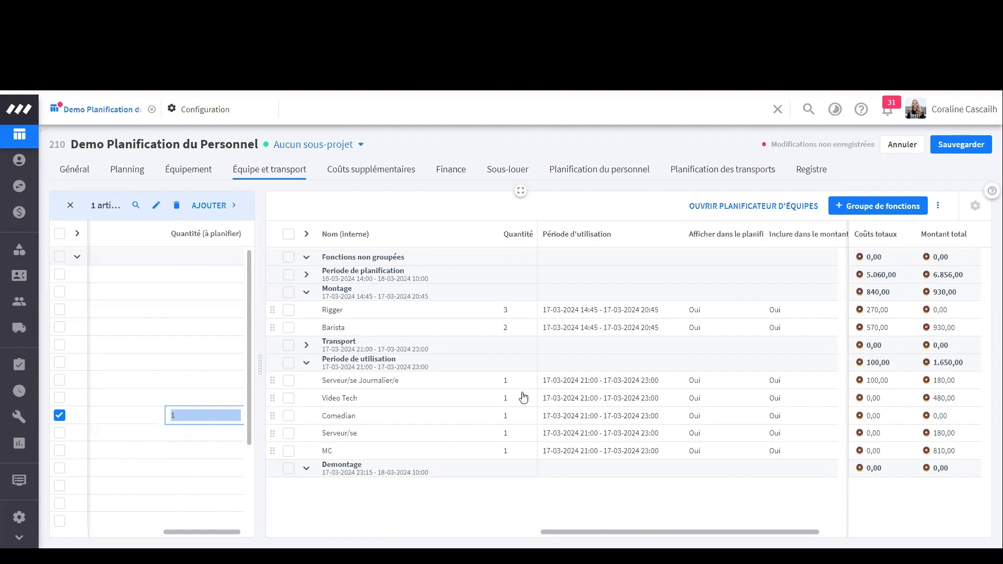
click(70, 205)
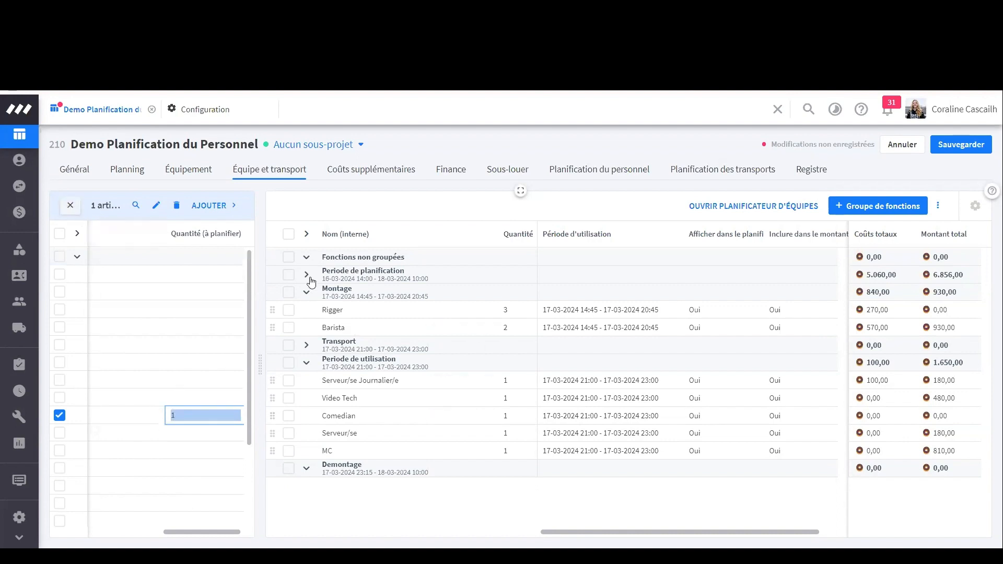
Set the quantities in Periode de utilisation to 4 for Serveur/se Journalier/e and 5 for Serveur/se, and collapse the group
click(517, 381)
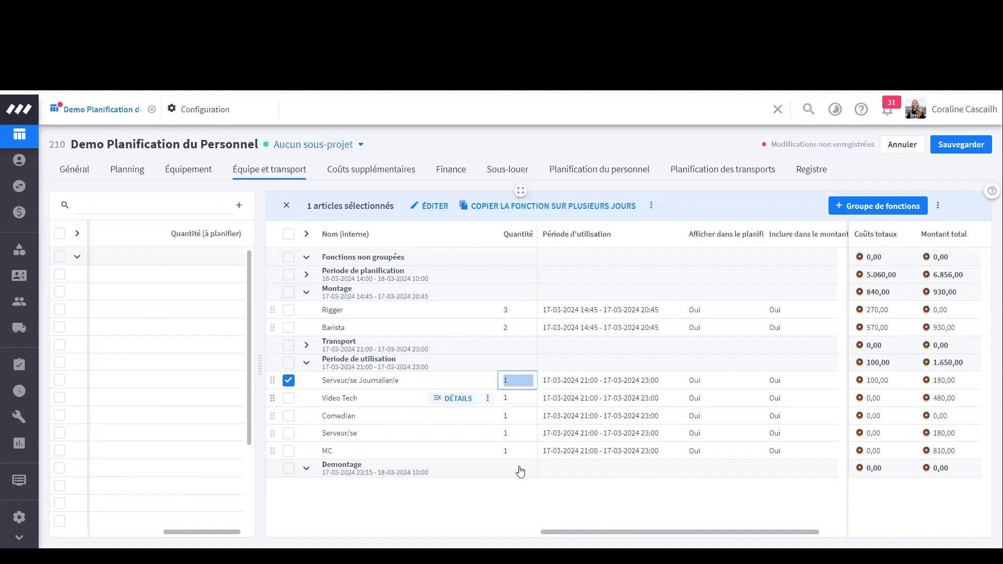
text(4)
click(517, 398)
click(518, 415)
click(519, 438)
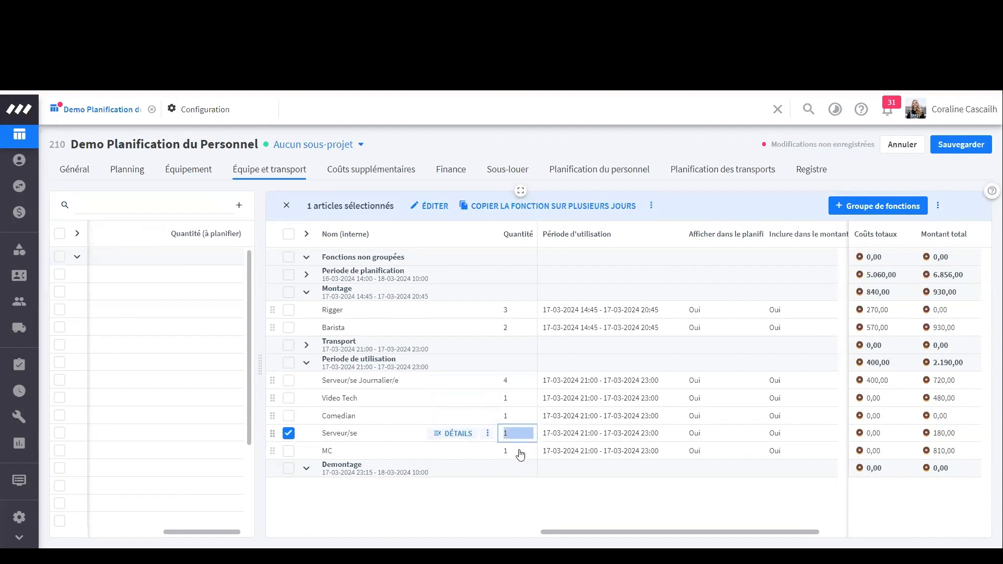
key(BackSpace)
click(518, 440)
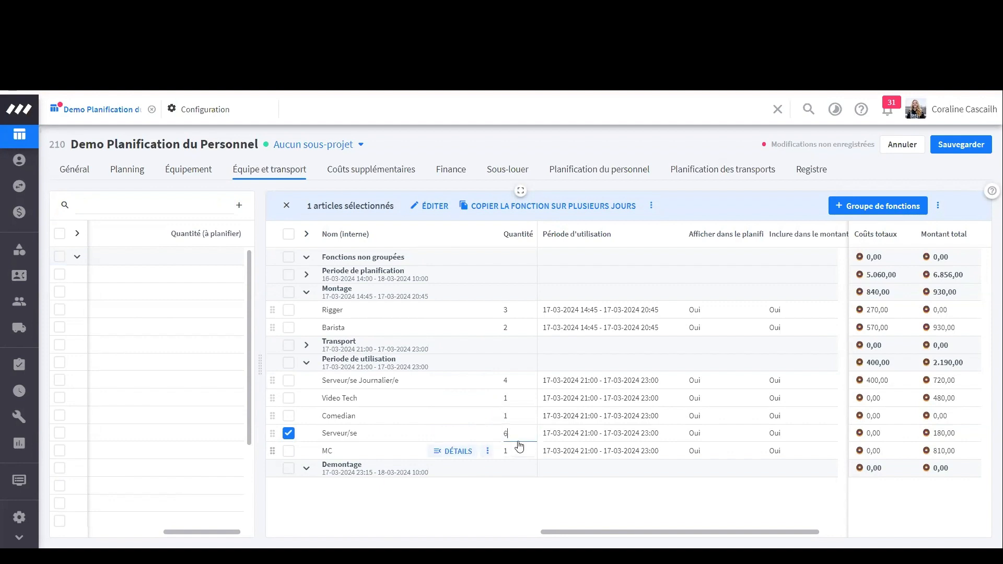
text(5)
key(Return)
click(306, 364)
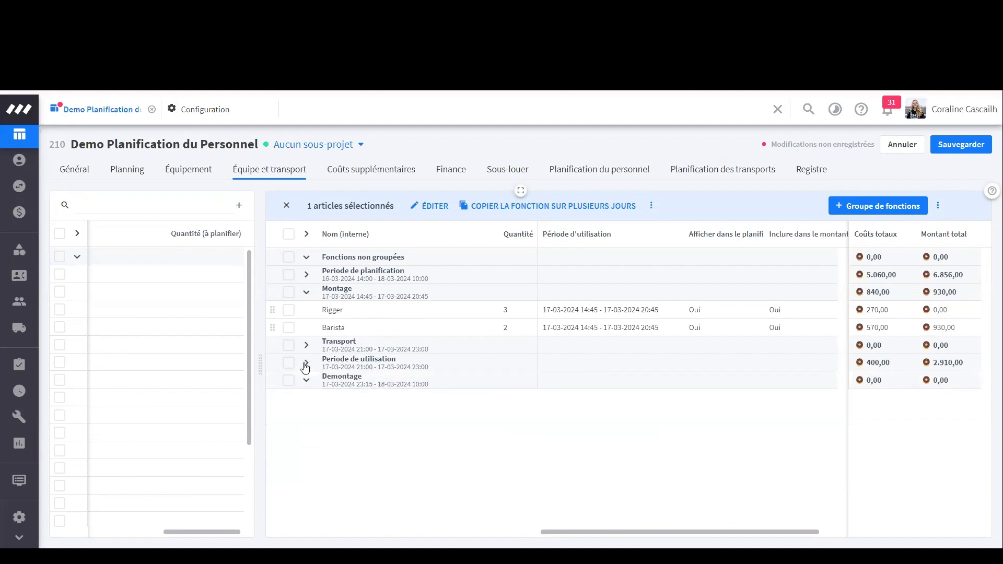
Expand the Periode de utilisation group, review the Serveur/se function's details down to the project totals, and deselect it
click(307, 364)
click(442, 433)
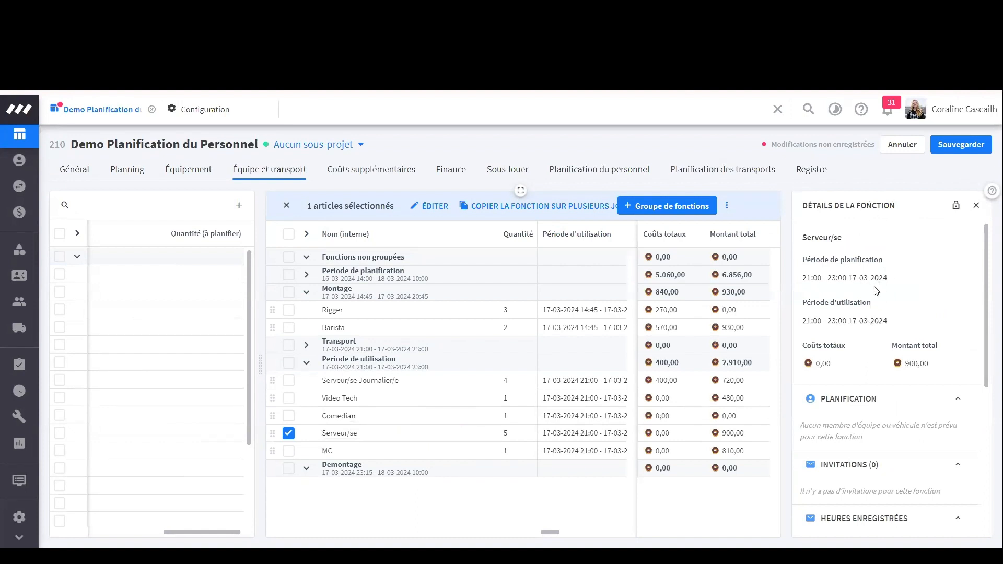
scroll(883, 295, down, 4)
scroll(902, 310, down, 1)
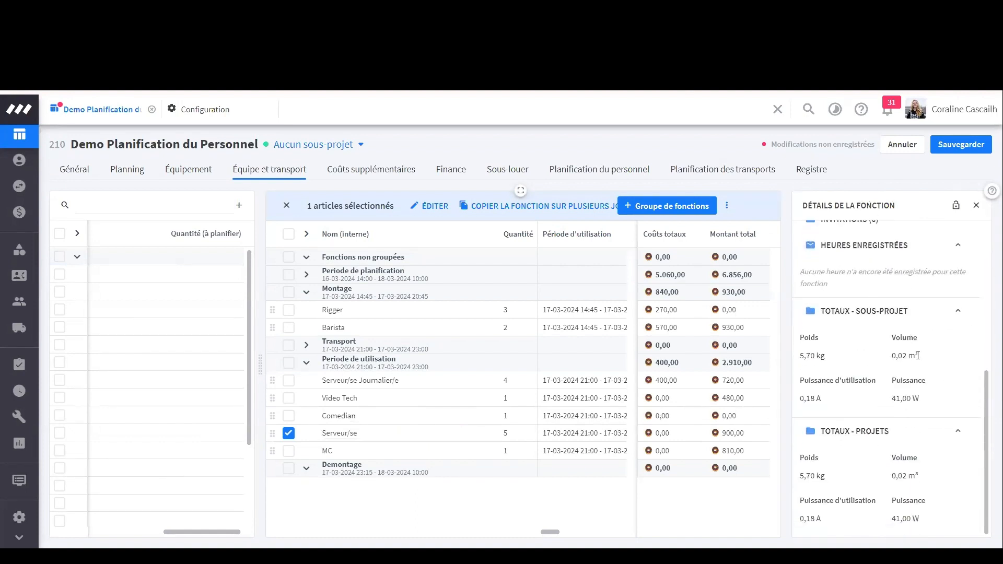
scroll(895, 455, up, 5)
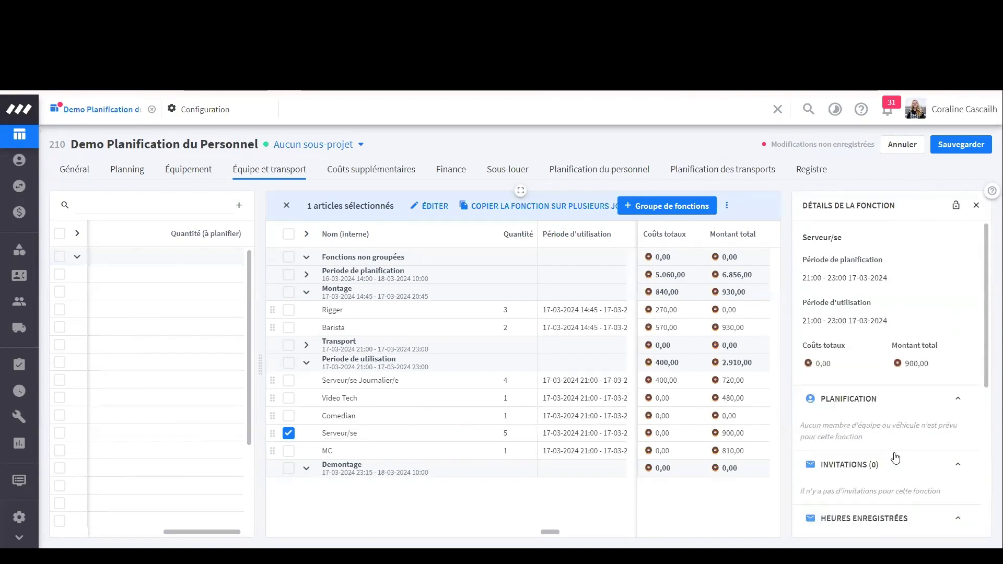
scroll(896, 454, down, 5)
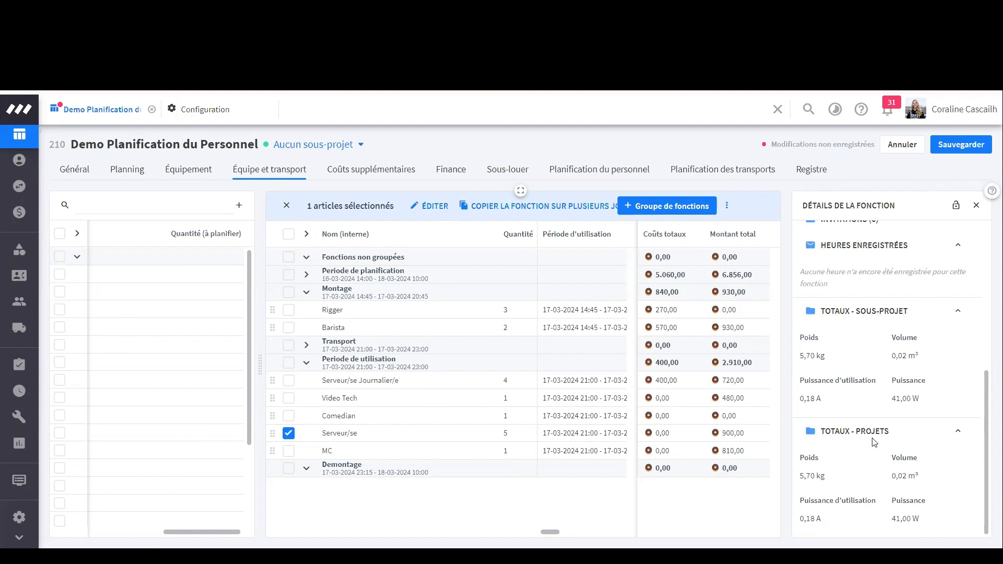
click(976, 209)
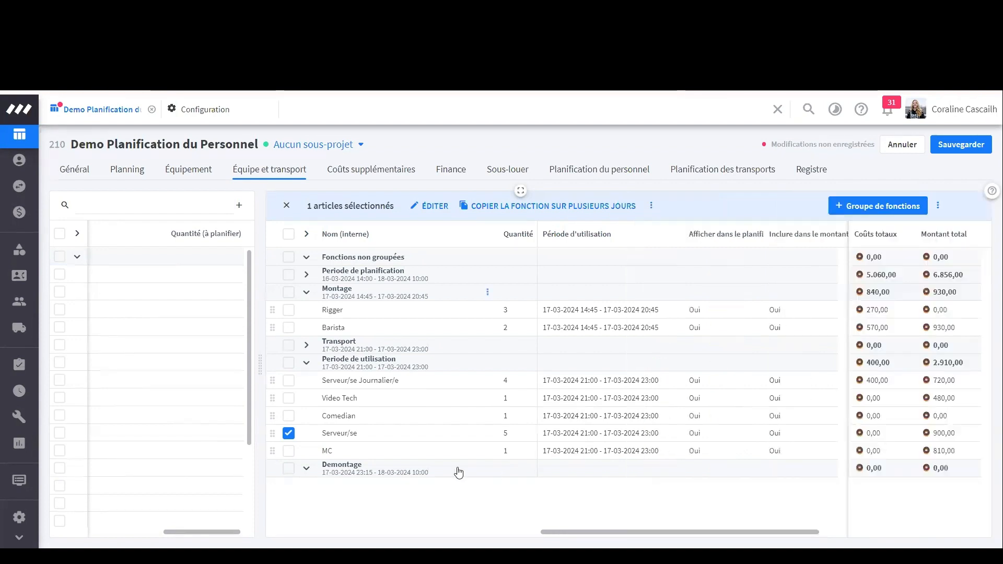
click(289, 433)
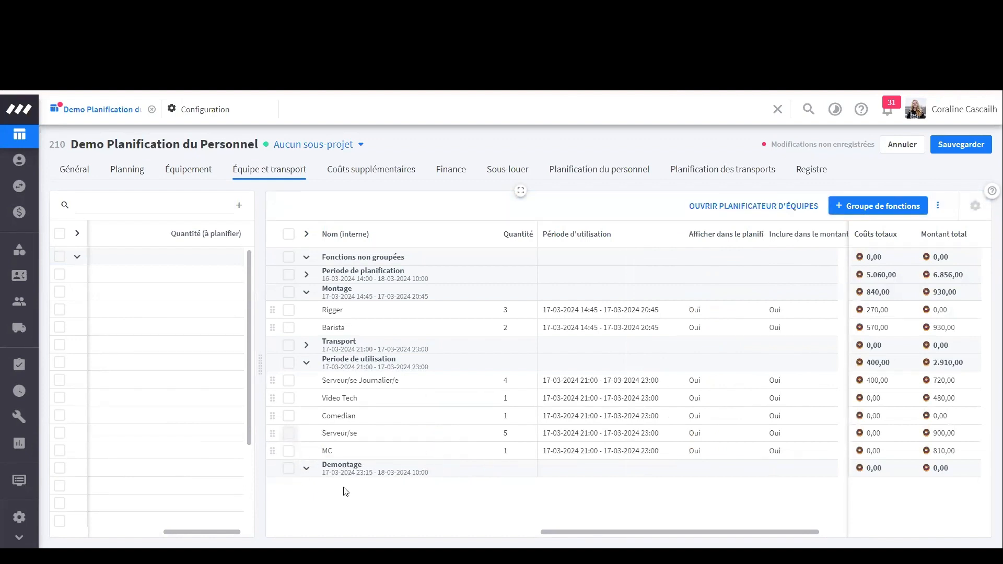
Examine the MC function's edit form, including schedule, finance, travel time and tags, plus its available actions, and deselect it
click(489, 453)
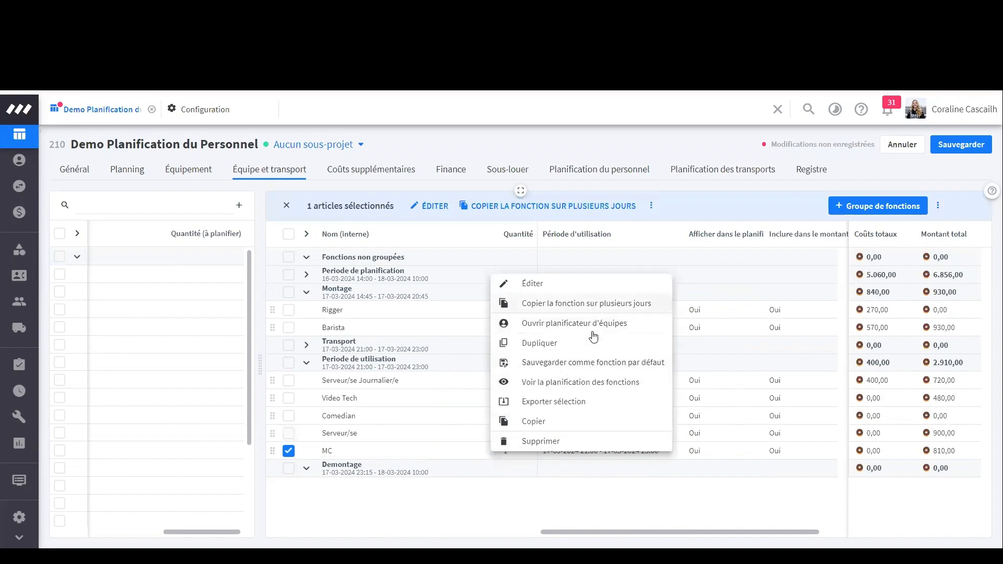
click(575, 292)
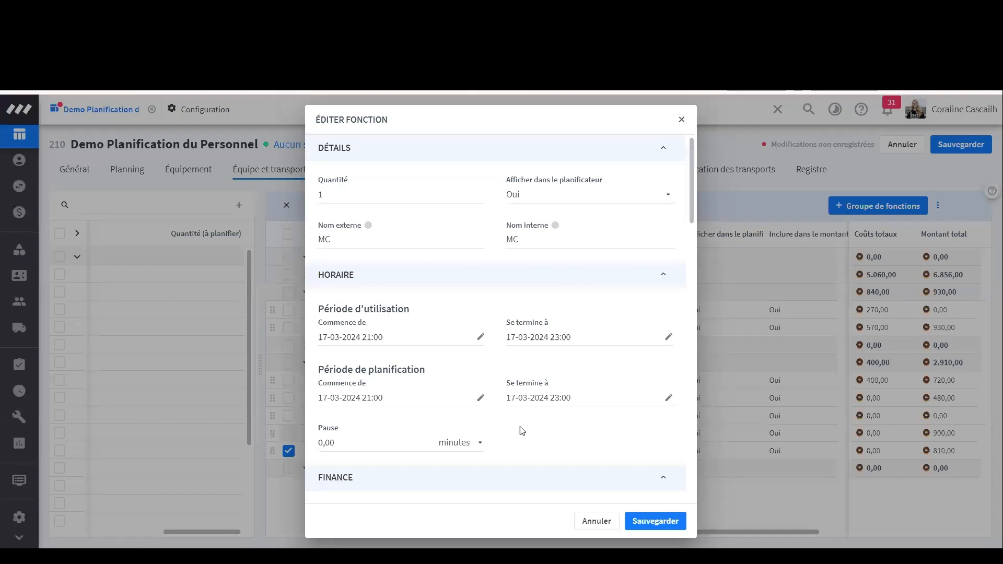
scroll(614, 283, down, 10)
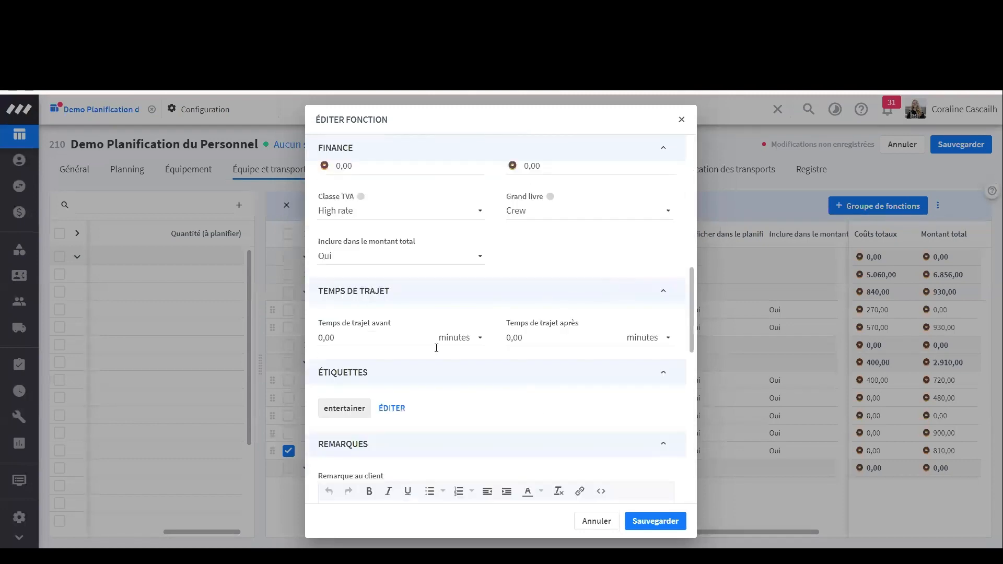
scroll(417, 437, up, 3)
scroll(418, 418, down, 5)
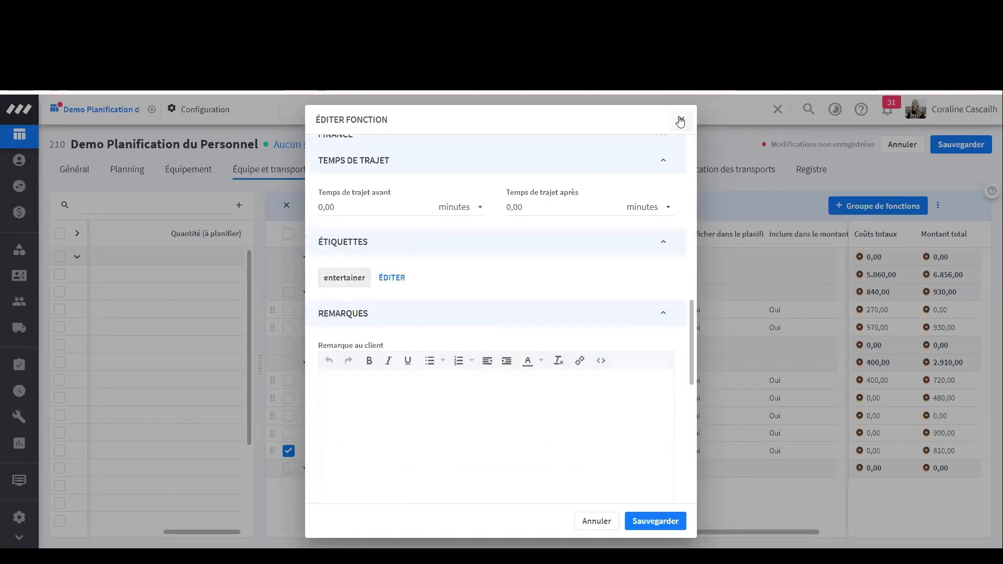
click(680, 122)
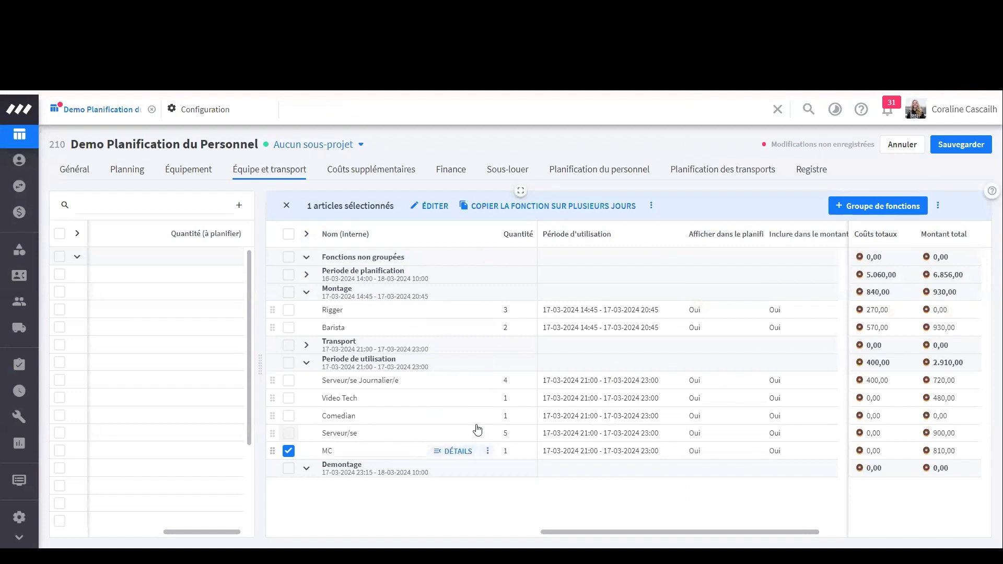
click(487, 451)
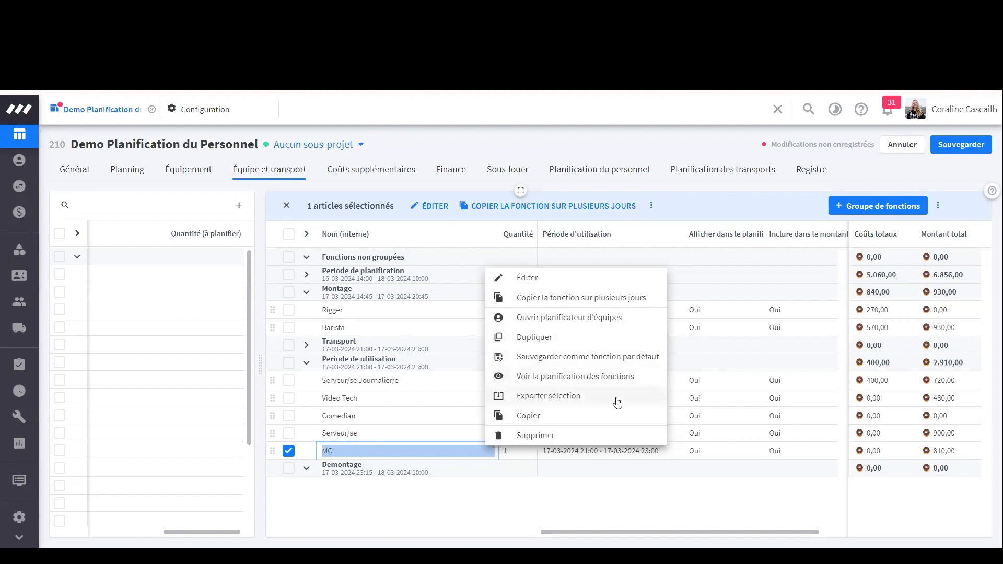
click(288, 455)
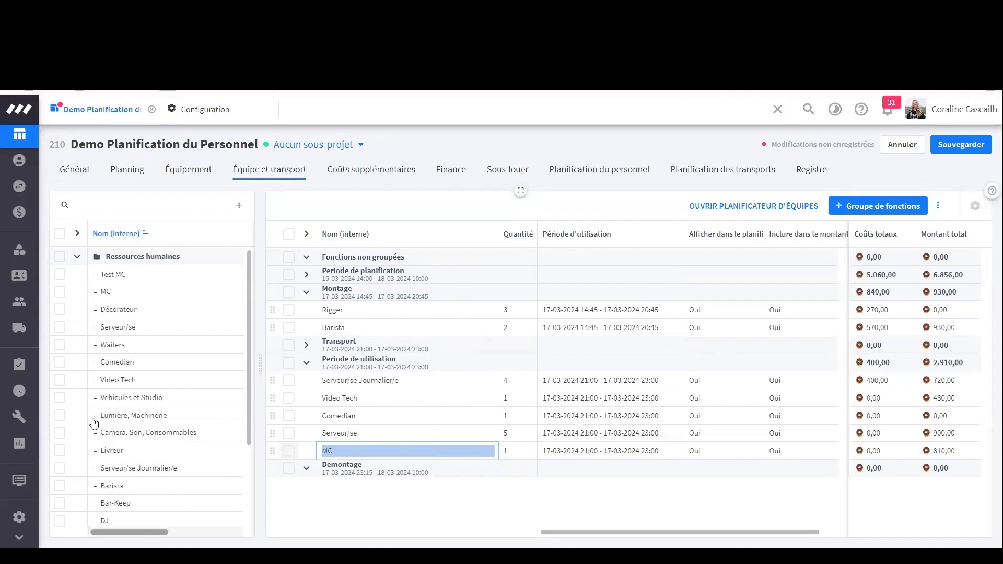
Widen the default functions list, search it for "caterer", and clear the search
drag(260, 249, 359, 244)
click(270, 209)
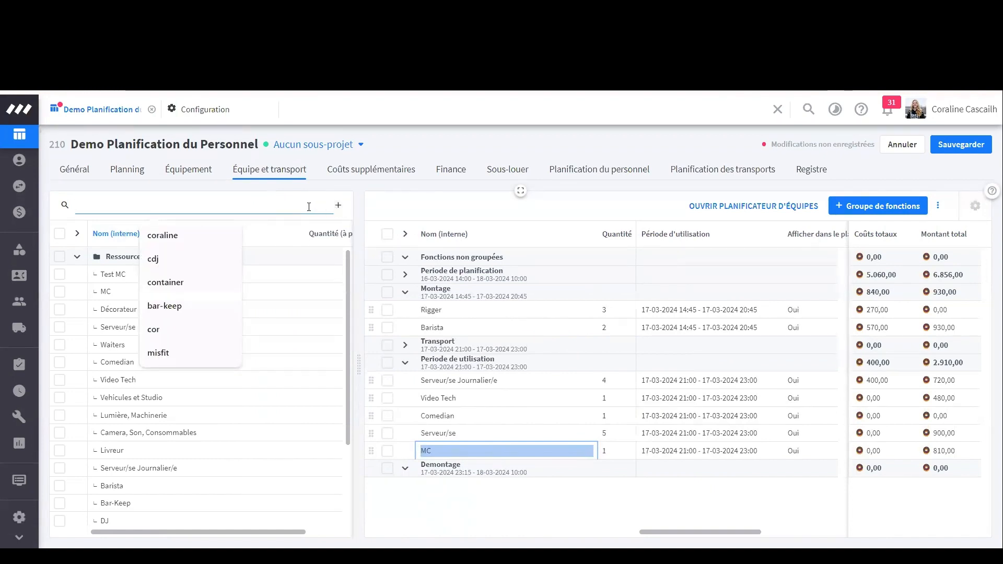
text(caterer)
key(Return)
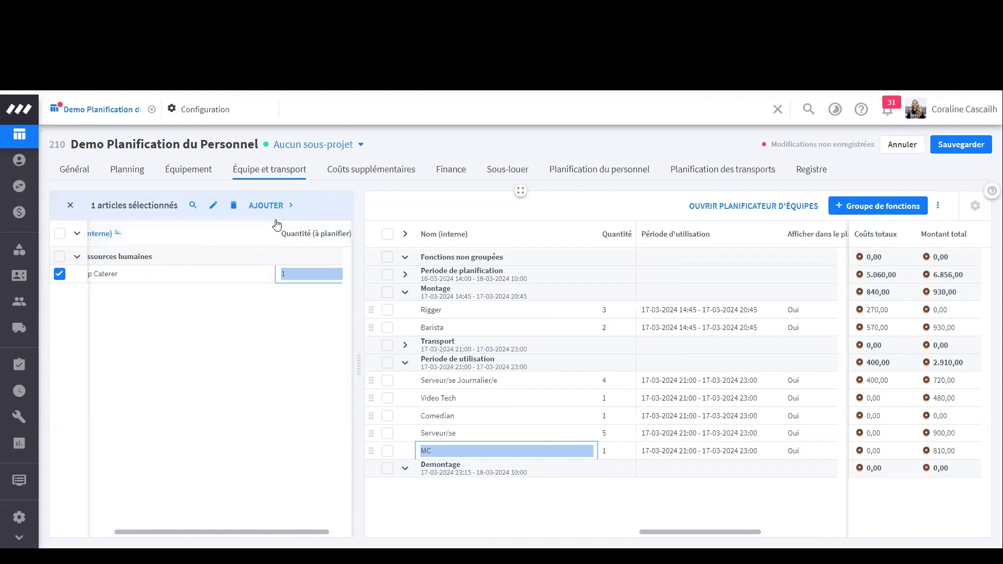
click(70, 205)
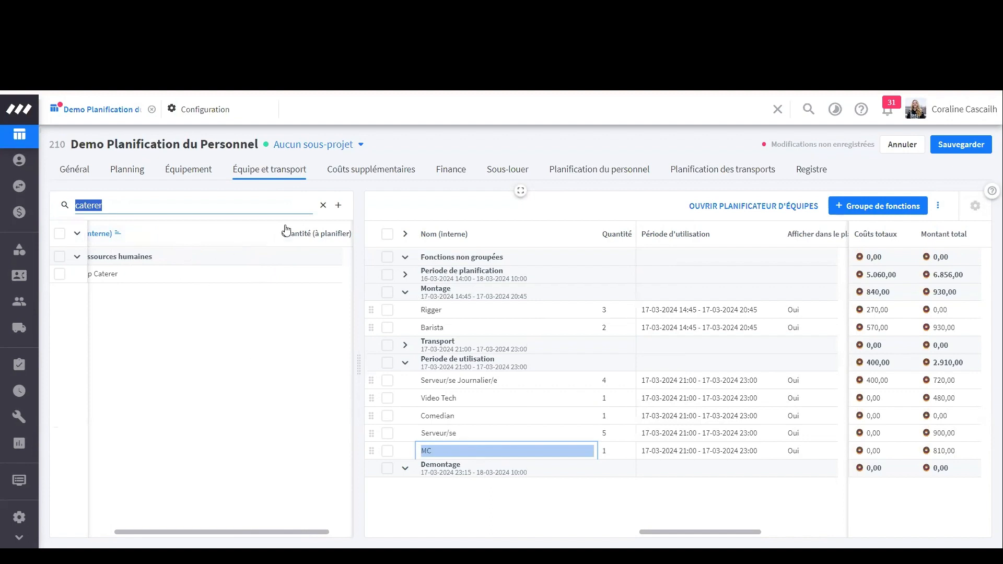
click(323, 206)
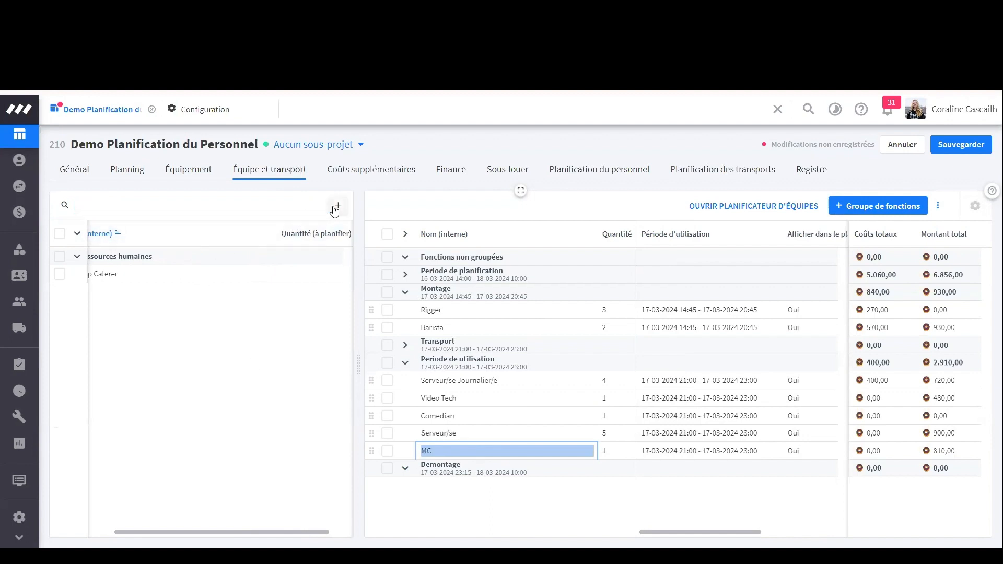
drag(152, 532, 127, 527)
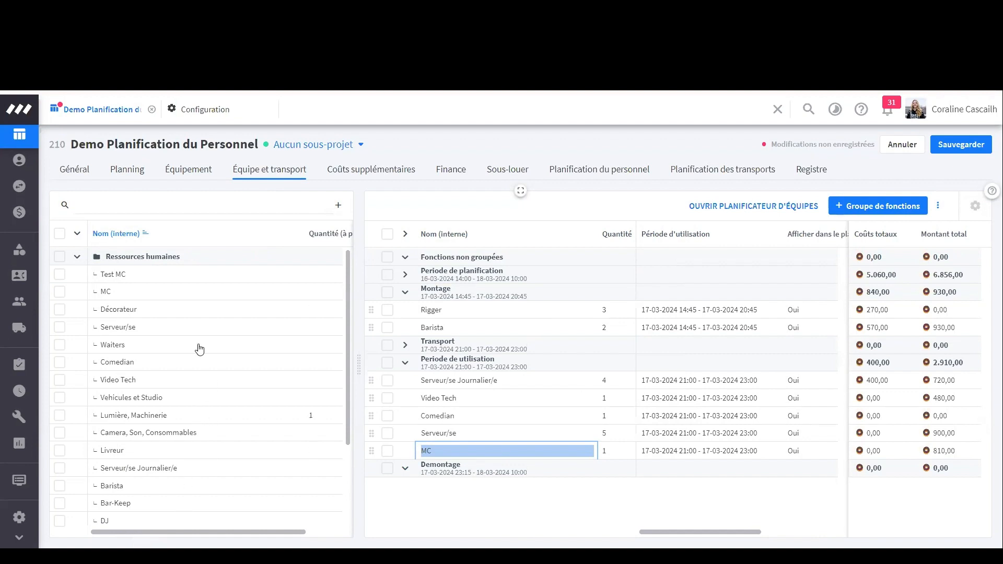
double_click(184, 278)
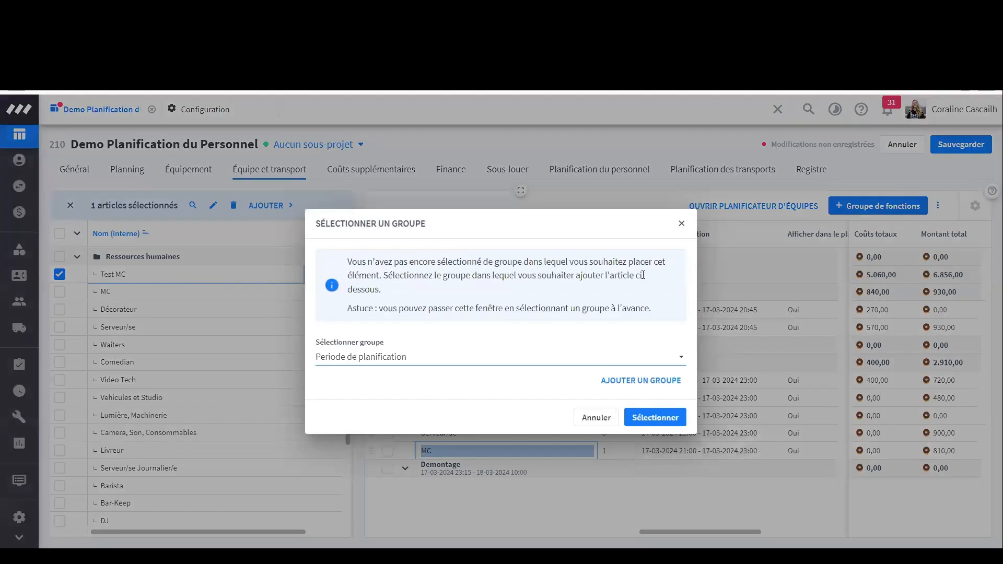
click(312, 202)
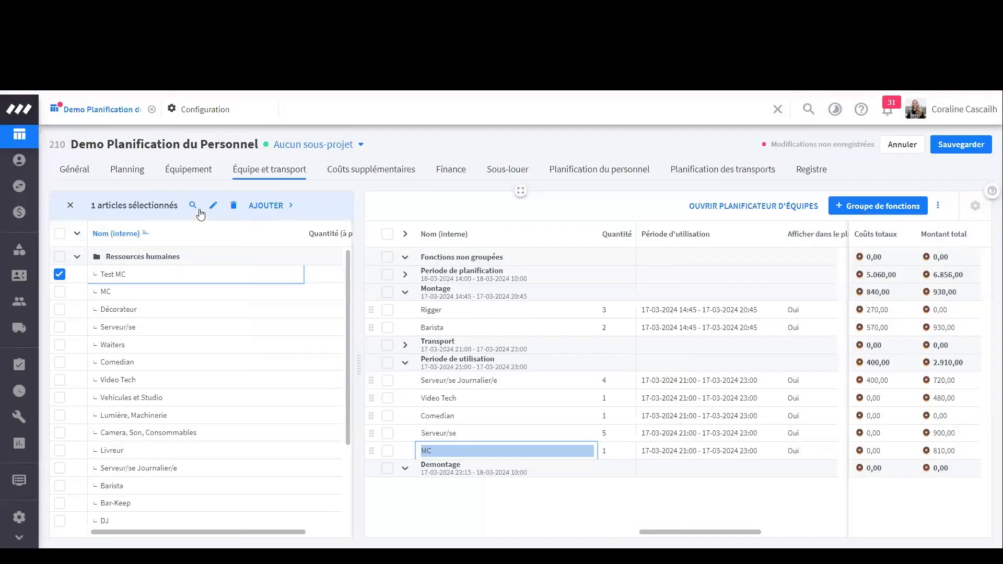
click(69, 205)
Examine the form for creating a default transport function, from schedule and finance to travel time and tags, and close it unsaved
click(338, 205)
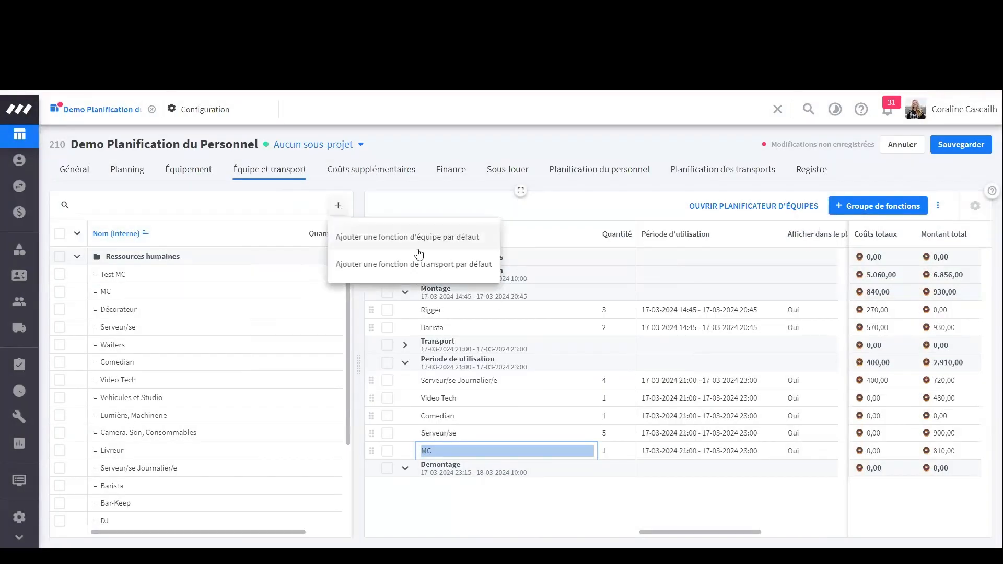
click(447, 274)
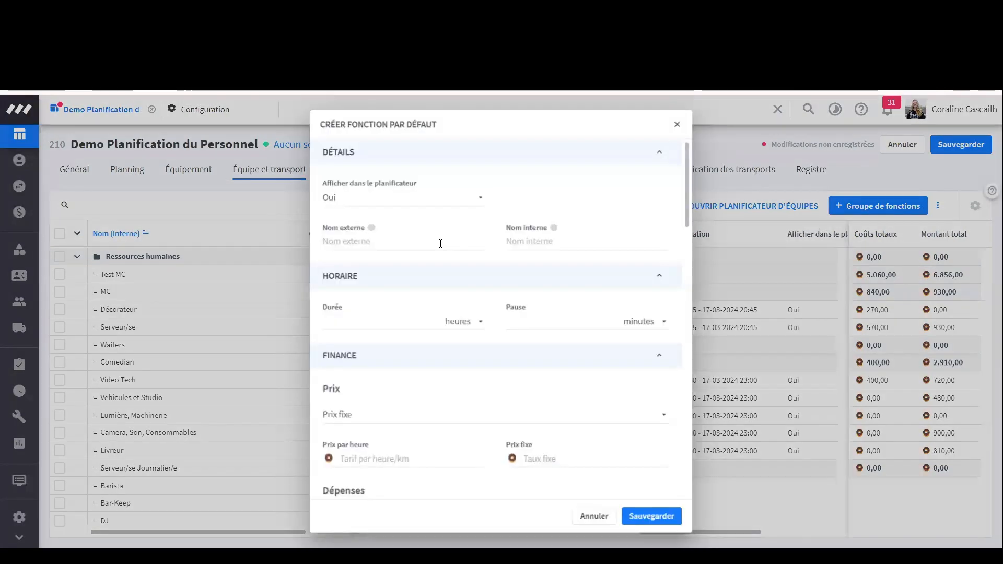
scroll(509, 335, down, 9)
scroll(511, 332, up, 9)
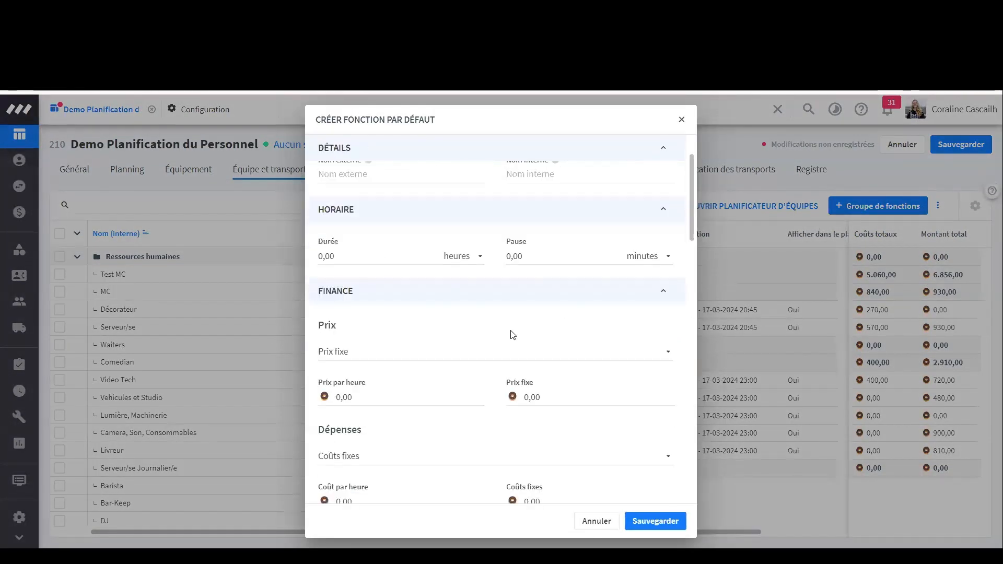
scroll(511, 331, down, 8)
scroll(507, 332, up, 4)
scroll(507, 331, down, 6)
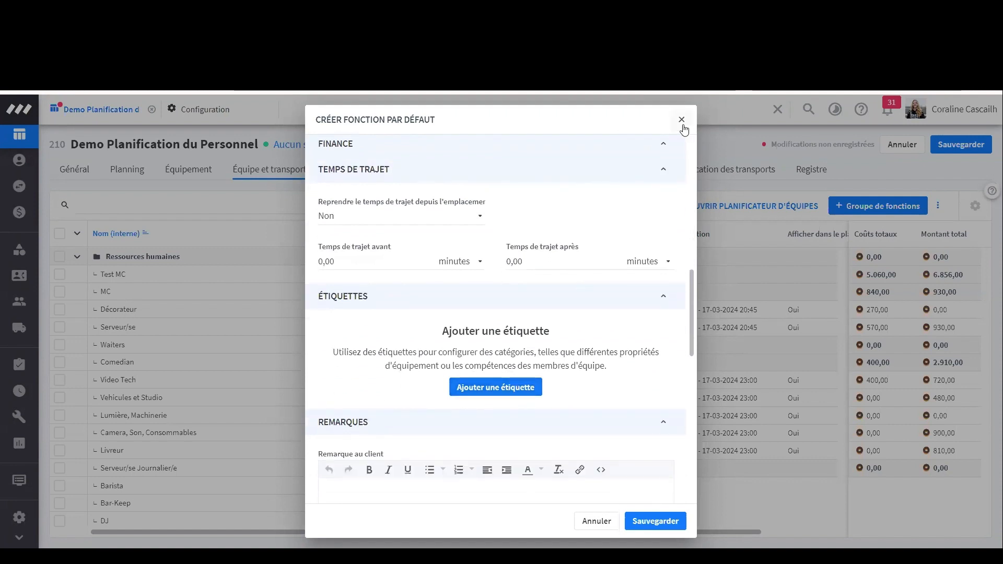
click(277, 152)
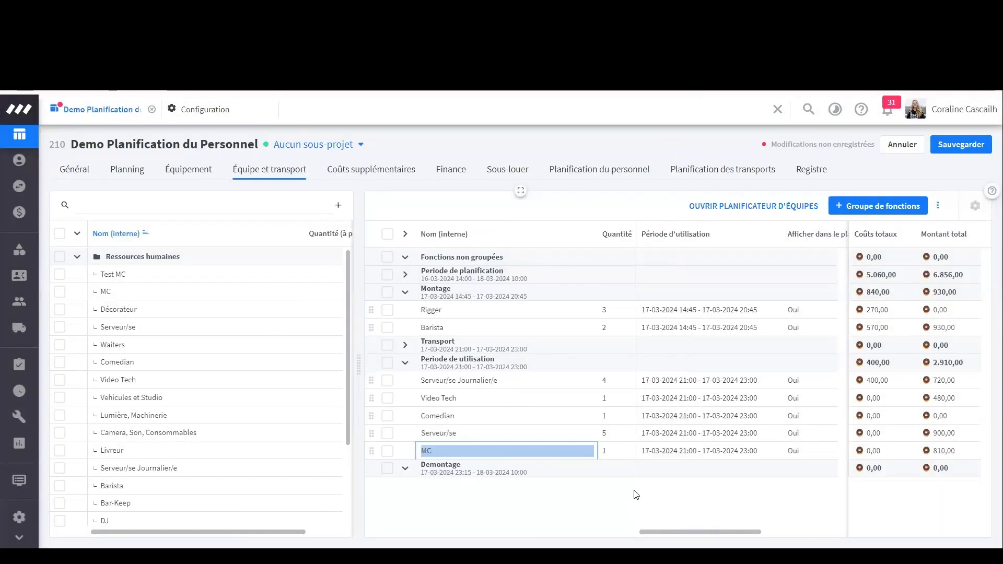
Save the project and narrow the default functions list to give the project's functions table more room
click(977, 148)
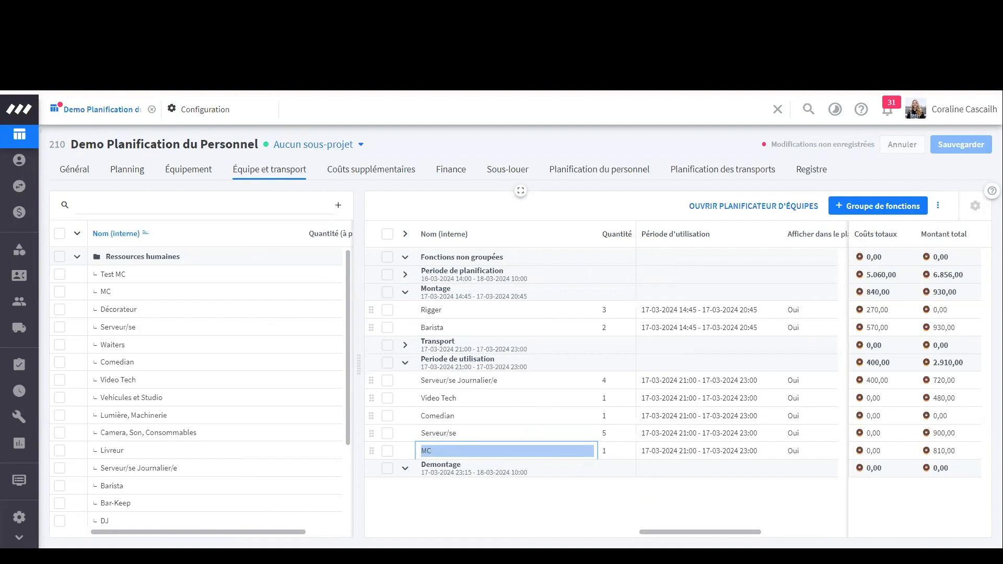
drag(700, 532, 755, 532)
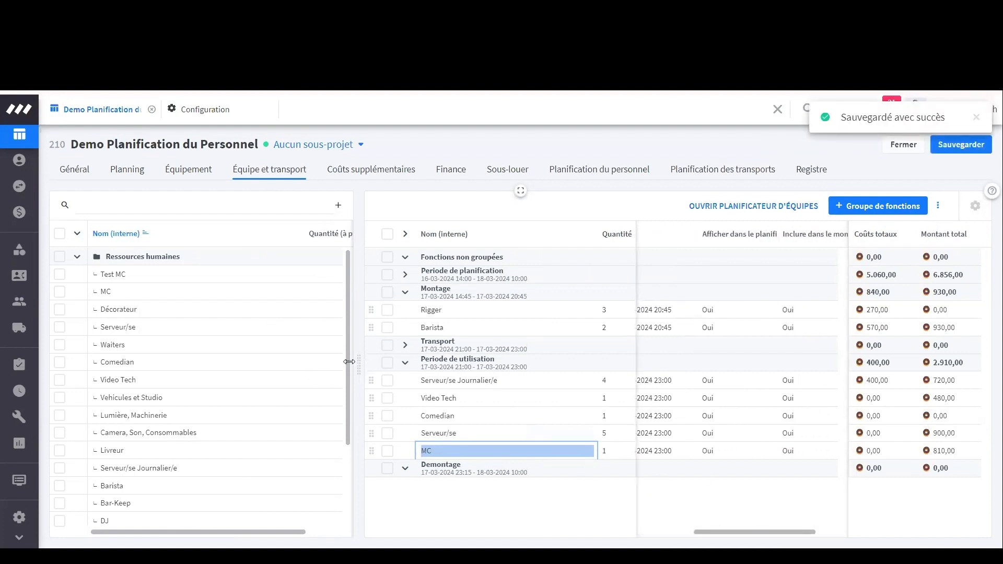
drag(349, 362, 168, 336)
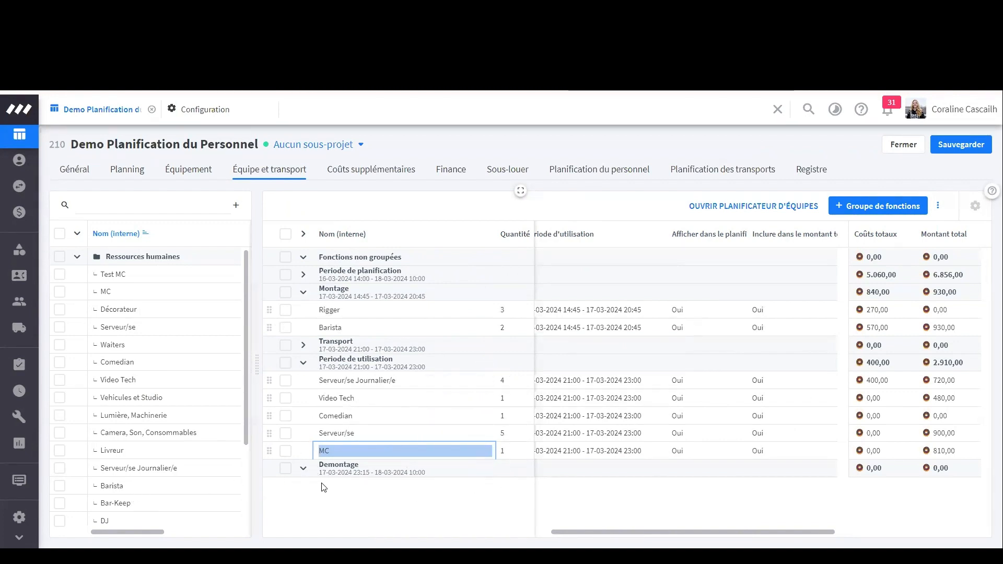
click(305, 474)
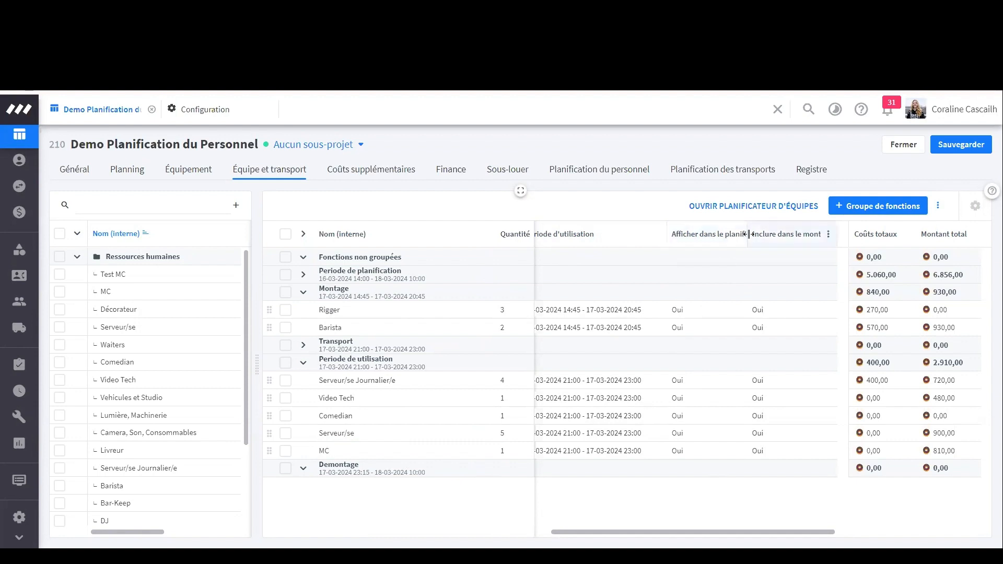
Inspect the choices of Rigger's Afficher dans le planificateur setting in the Montage group
click(691, 314)
click(694, 312)
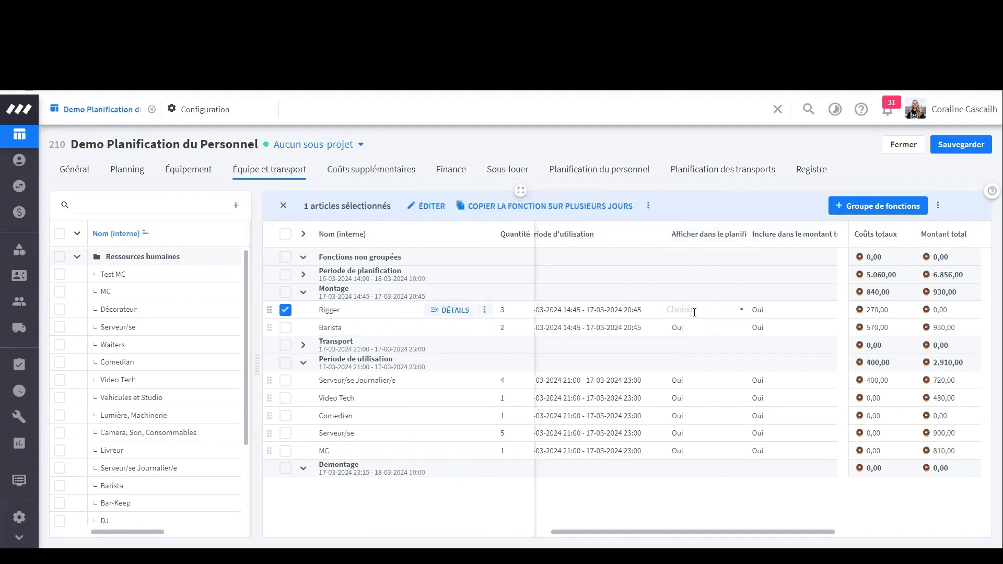
click(694, 311)
click(730, 312)
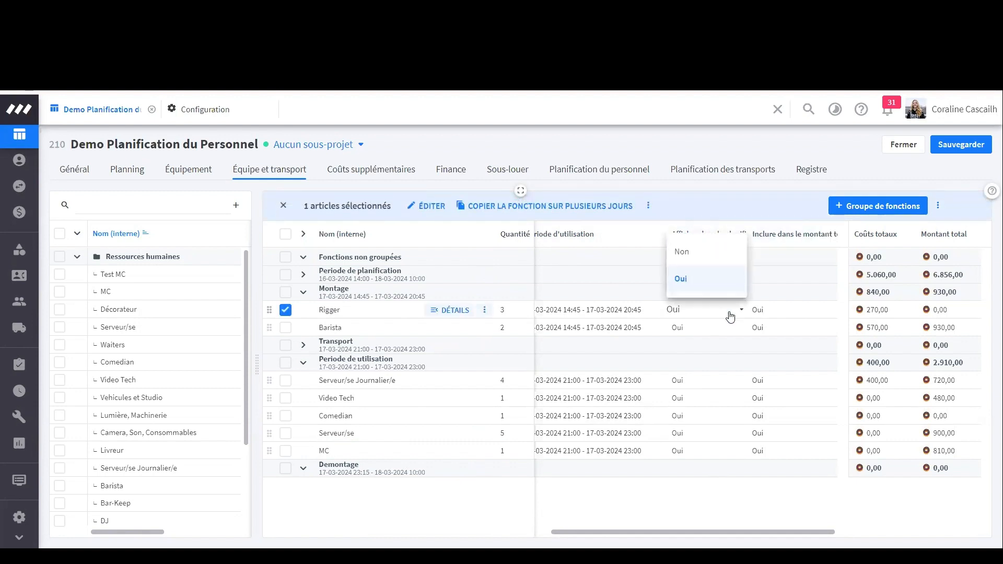
click(674, 398)
Inspect the choices of the Inclure dans le montant total setting for Rigger and Video Tech, and clear the selection
click(779, 310)
click(779, 310)
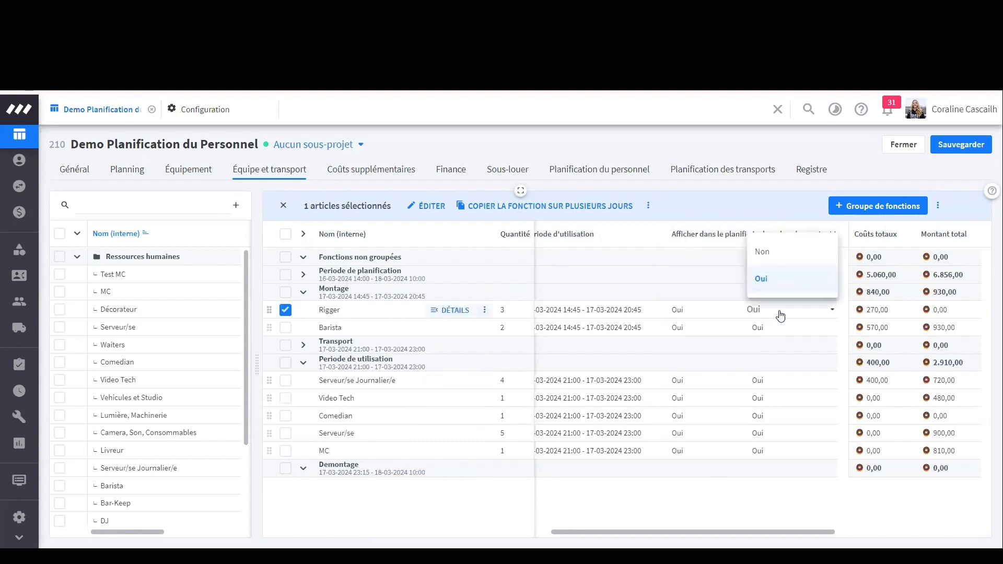
click(779, 398)
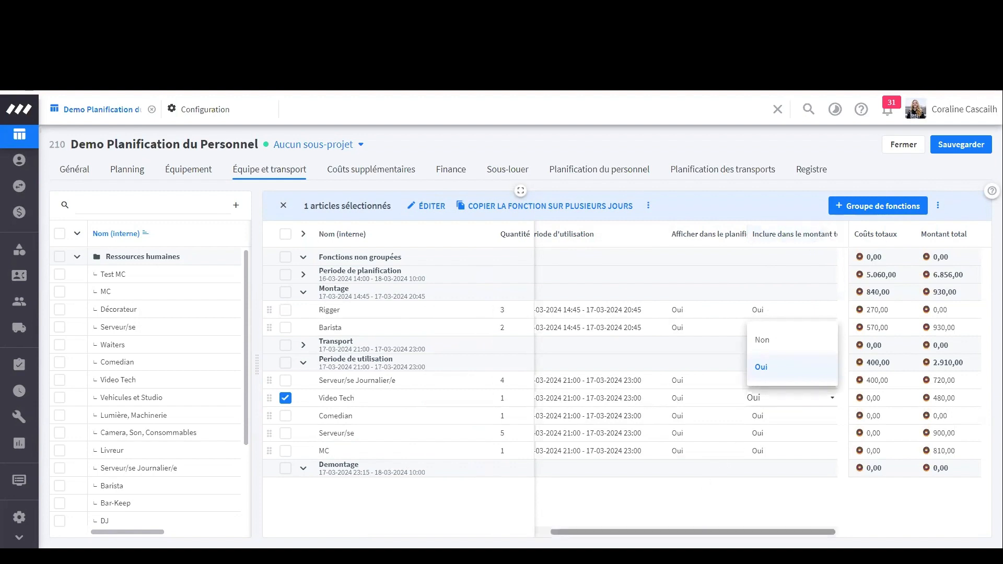
click(756, 491)
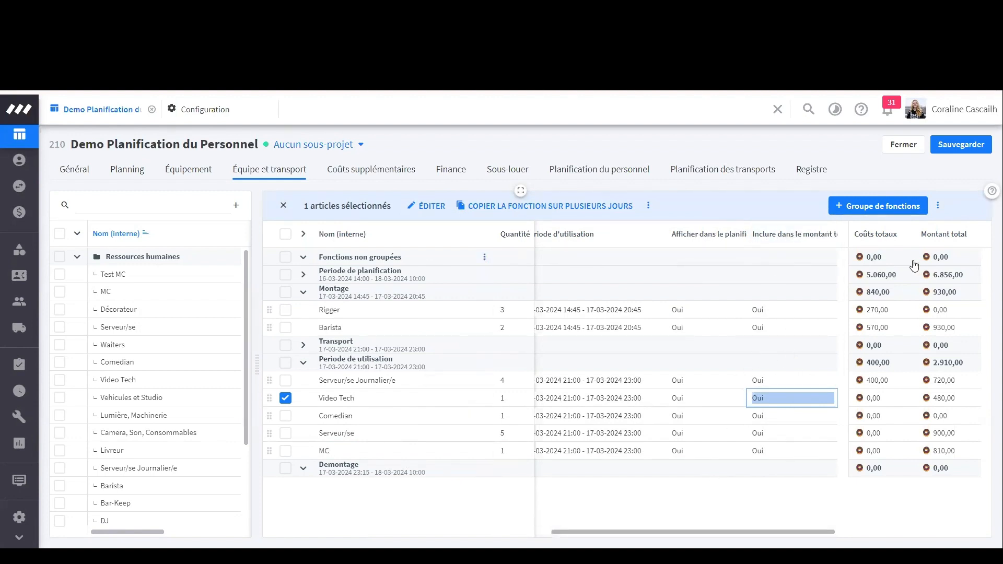
click(278, 205)
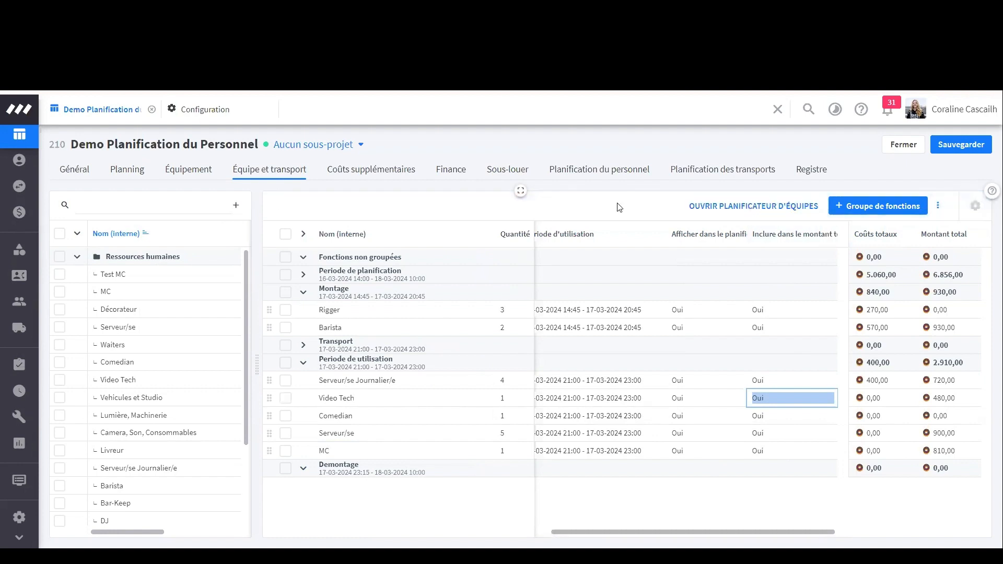
Add the Nom externe column to the project's functions table and adjust the widths of the Quantité and Nom externe columns
click(973, 207)
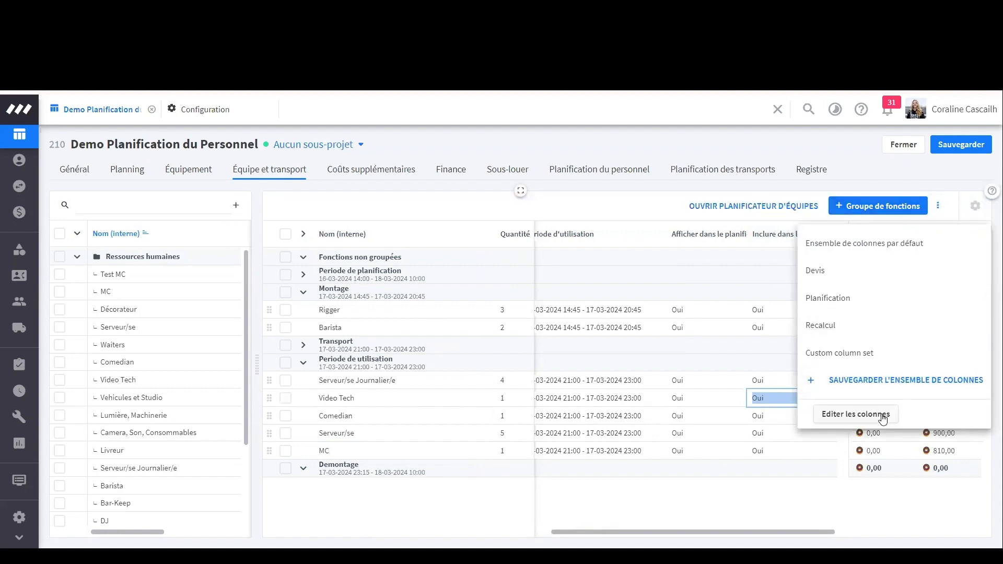
click(880, 416)
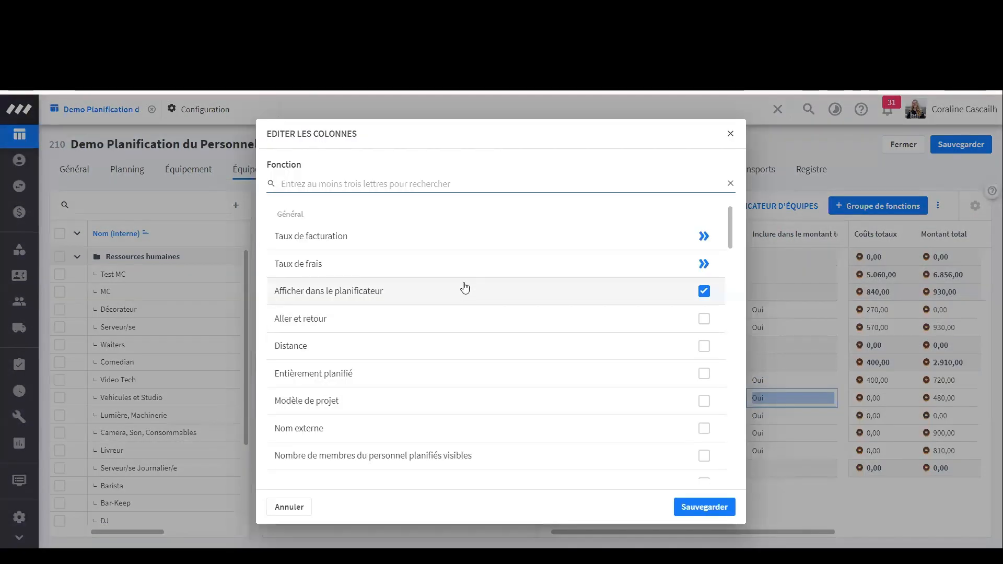
scroll(443, 338, down, 3)
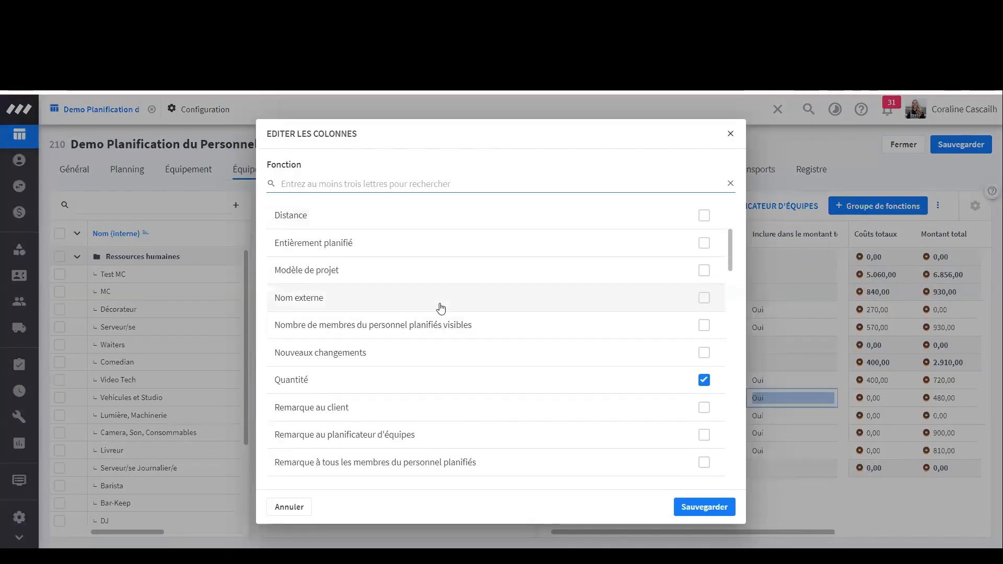
scroll(429, 374, down, 2)
scroll(420, 392, up, 1)
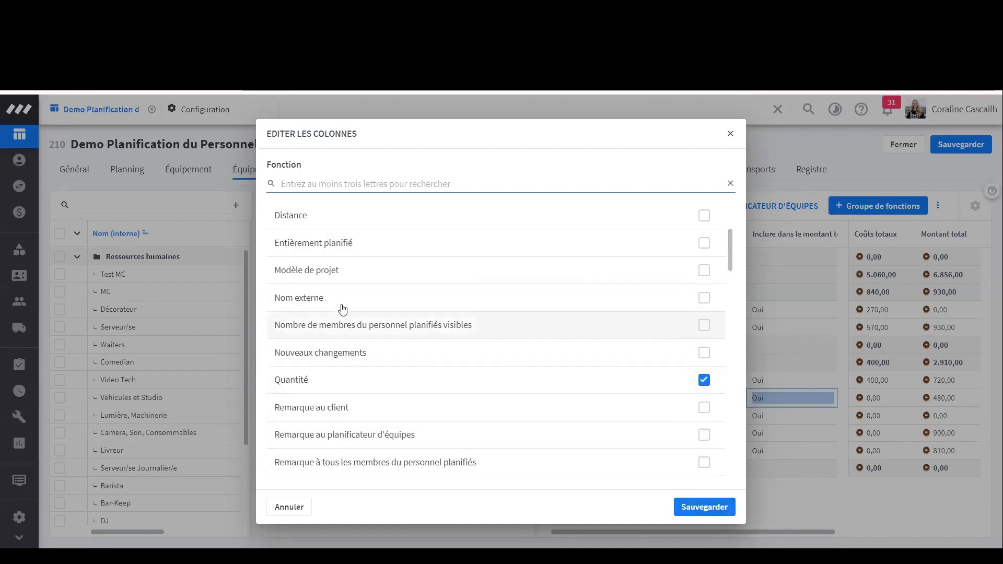
click(342, 310)
click(705, 511)
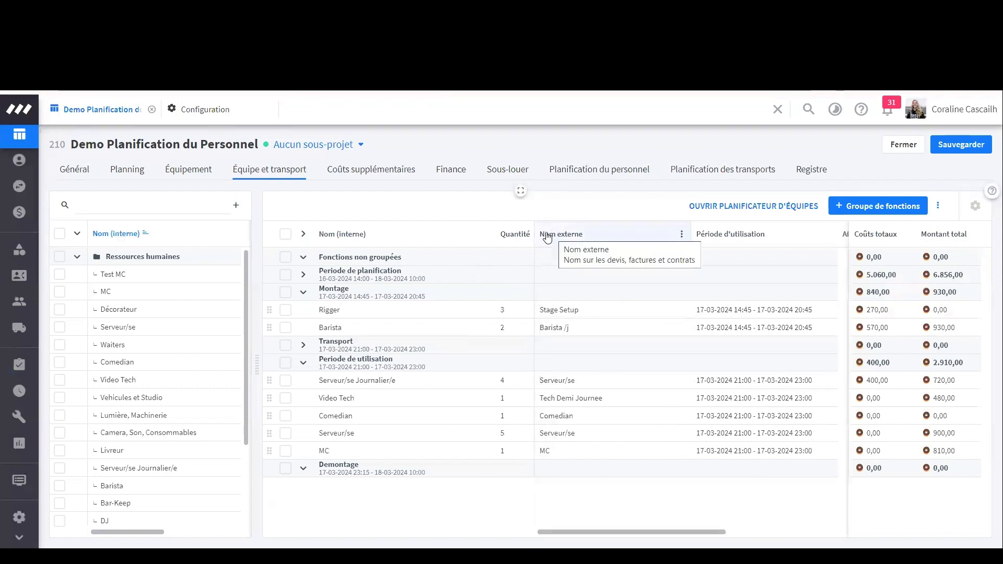
drag(533, 238, 589, 240)
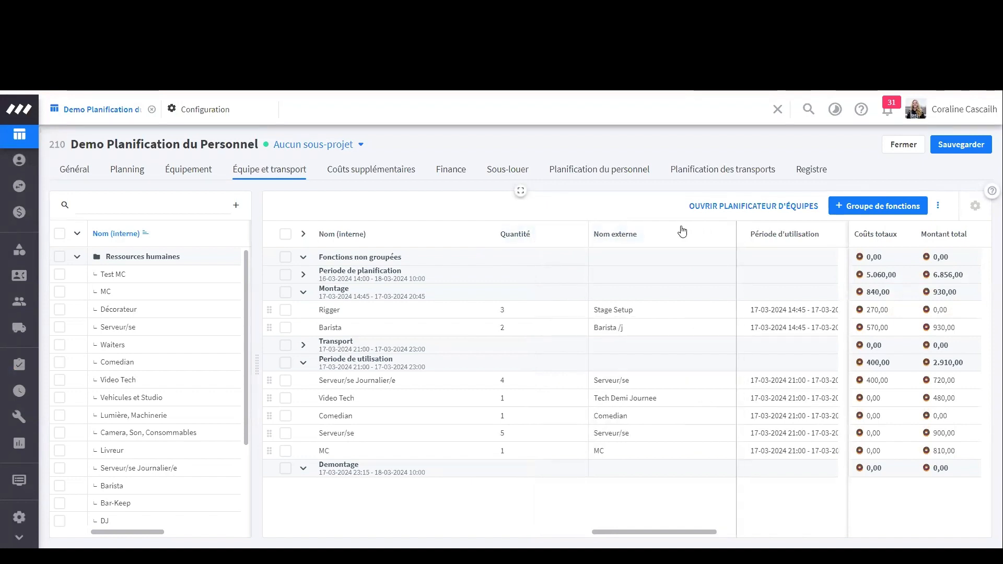
drag(745, 231, 616, 238)
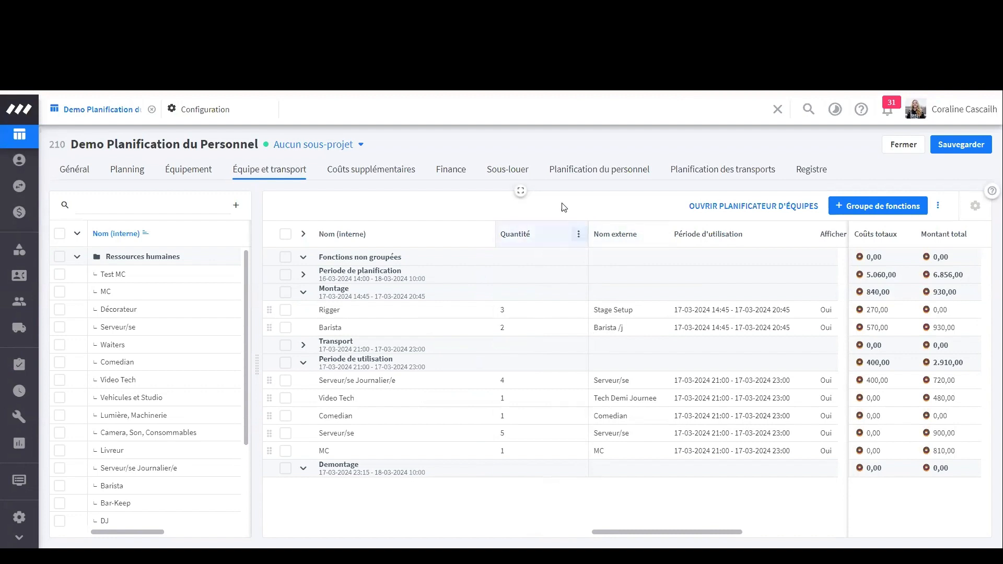
Pin the Nom externe column to the left side of the functions table
mouse_move(470, 322)
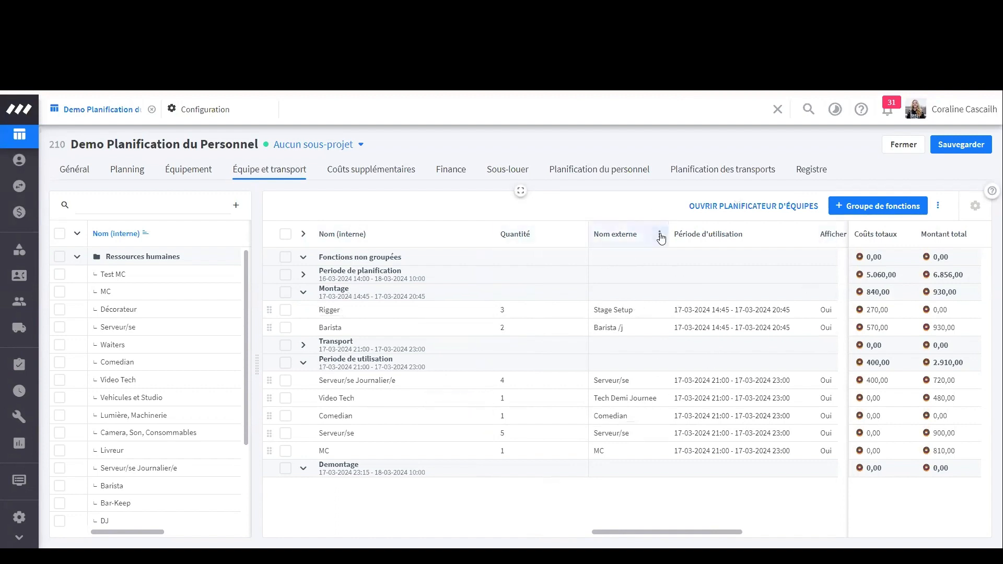
click(659, 235)
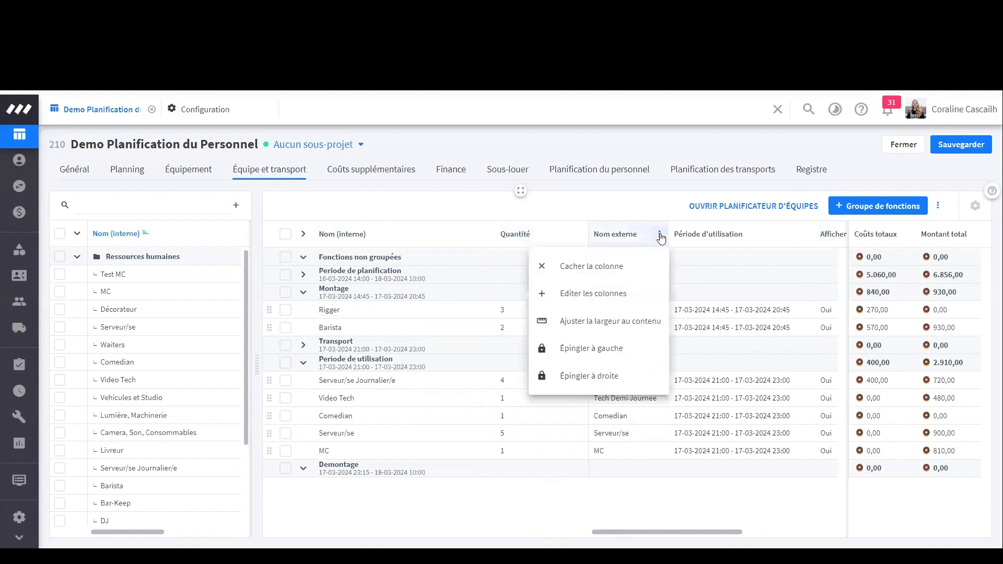
click(623, 352)
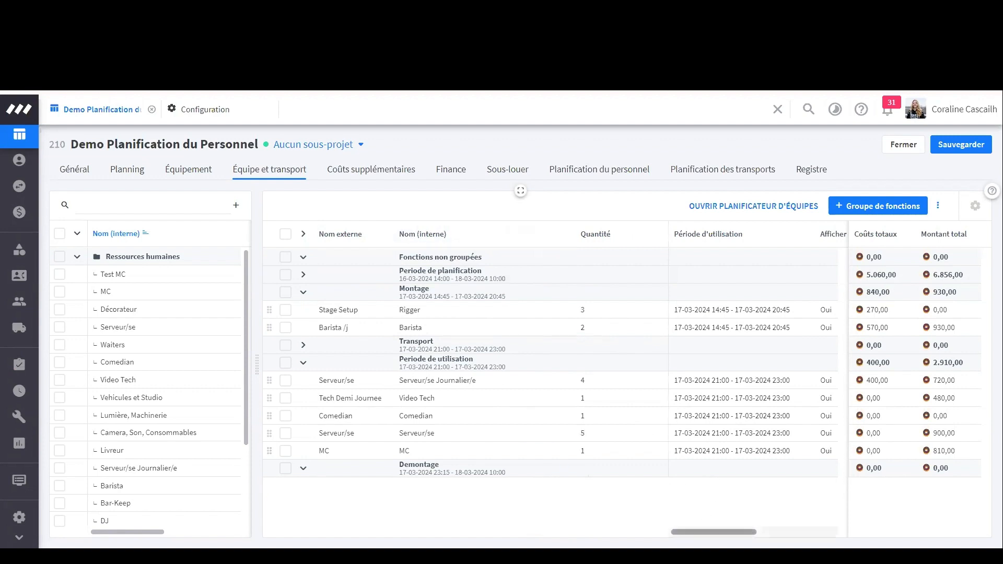
mouse_move(713, 531)
mouse_down()
mouse_move(792, 532)
mouse_move(713, 532)
mouse_up()
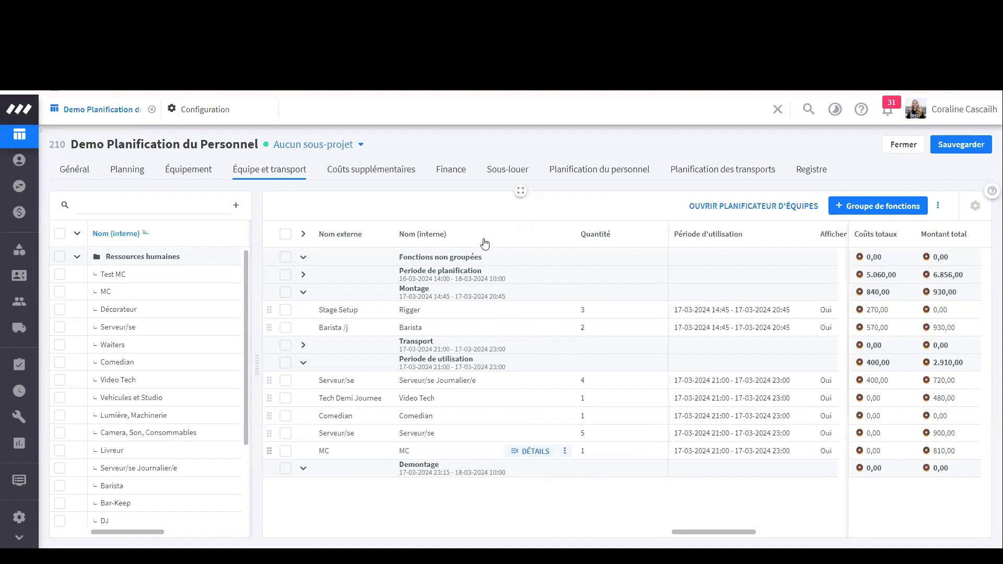
Try pinning the Nom (interne) column to the right side of the table, and pin it back to the left
click(565, 234)
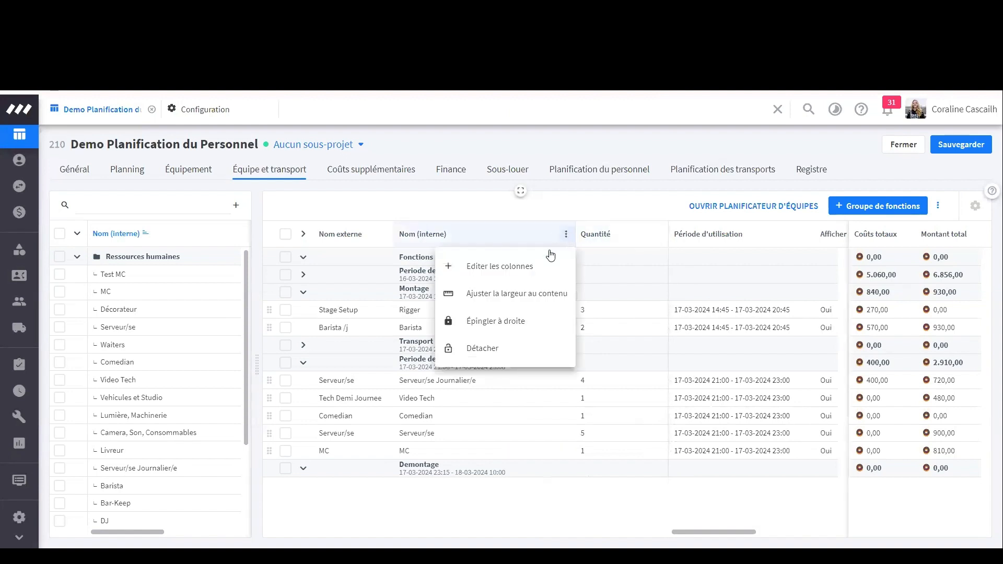
click(524, 331)
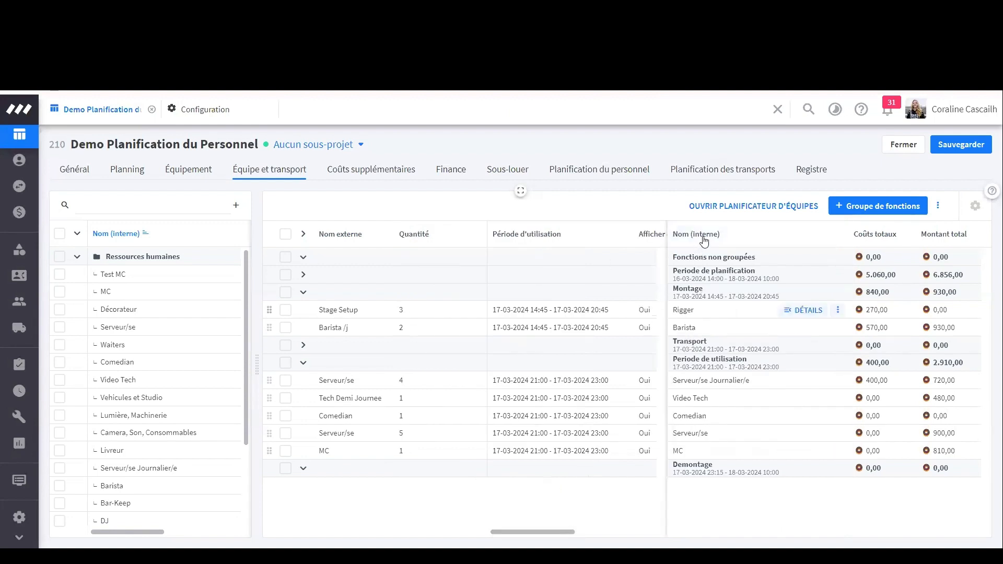
click(839, 233)
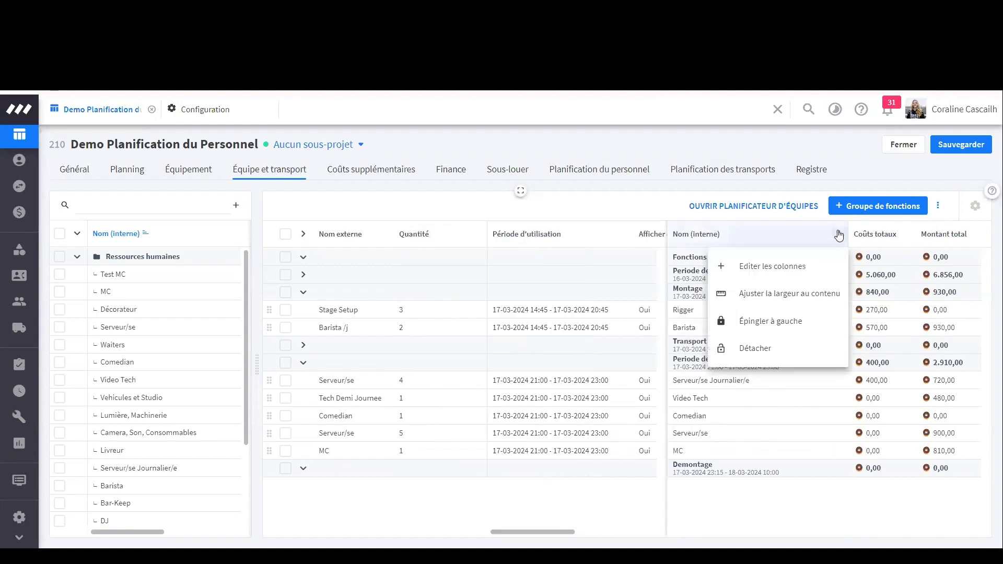
click(779, 326)
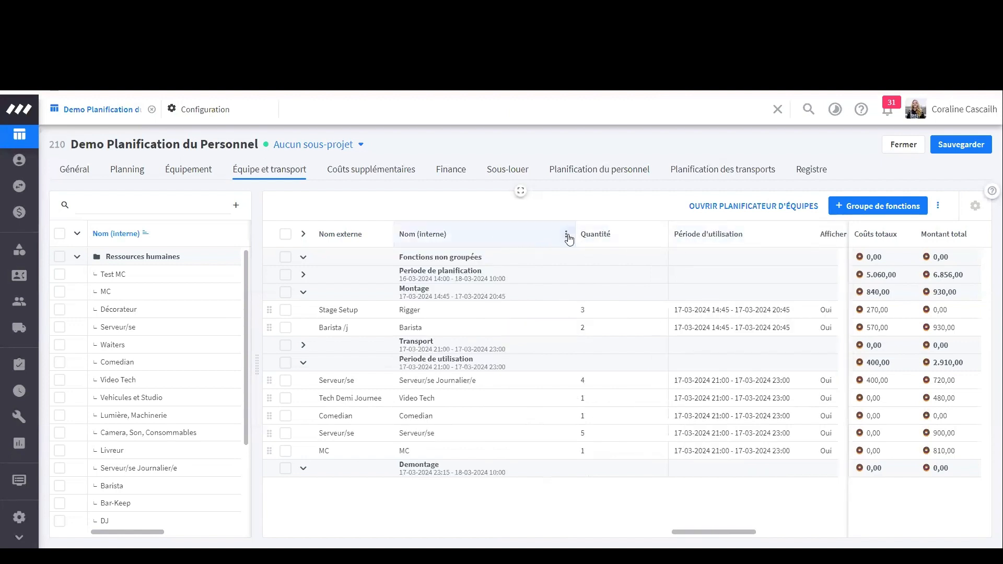
Unpin the Nom externe column from the left side of the functions table
click(392, 233)
click(356, 375)
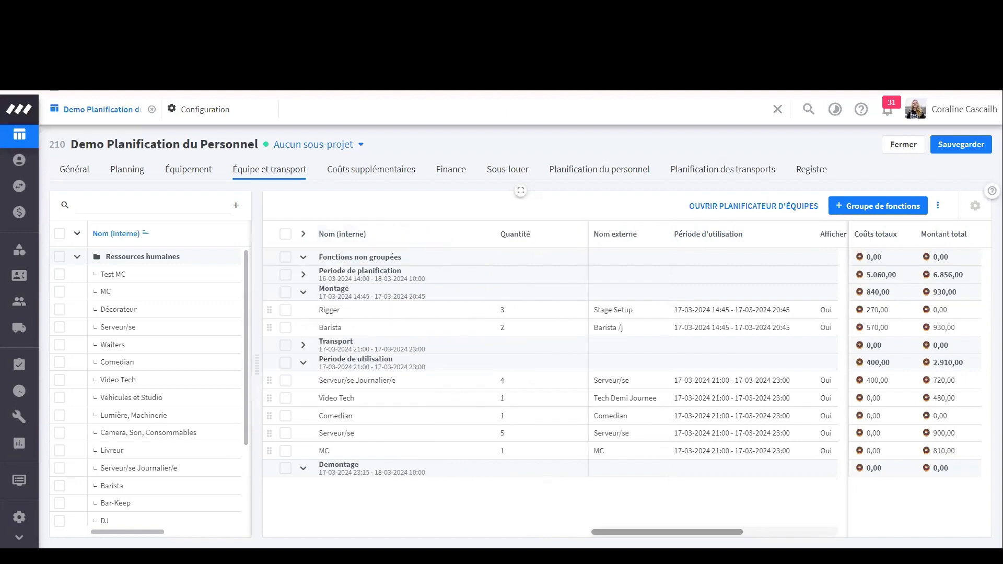
mouse_move(667, 531)
mouse_down()
mouse_move(728, 531)
mouse_move(663, 532)
mouse_up()
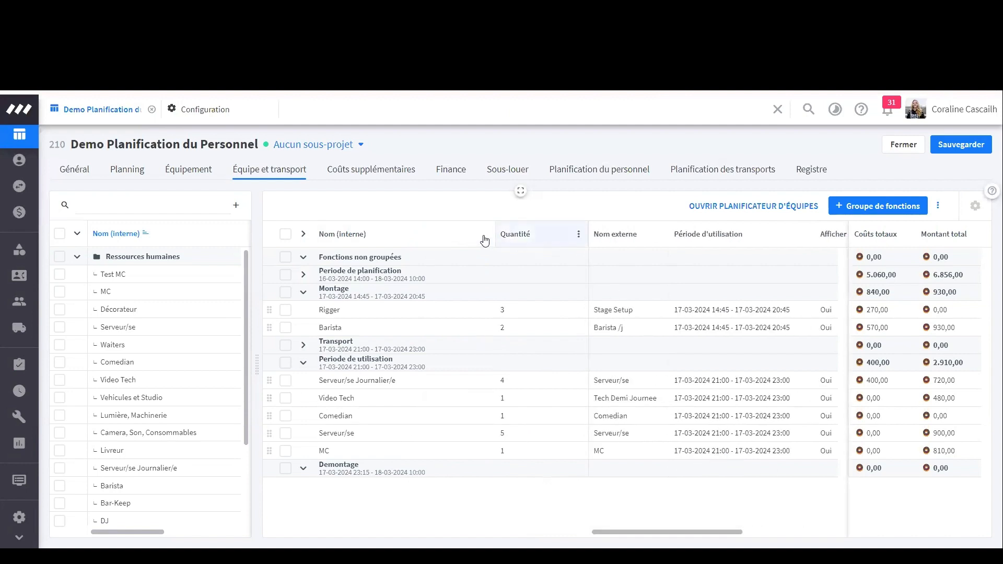
Narrow the Quantité column of the functions table and save the project
drag(493, 232, 447, 236)
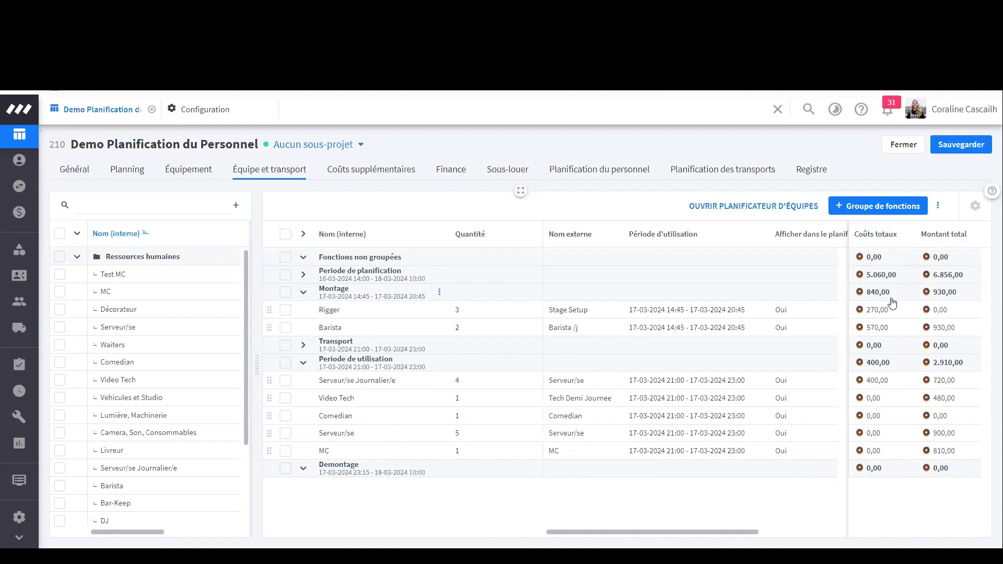
mouse_move(725, 532)
mouse_down()
mouse_move(802, 532)
mouse_move(724, 532)
mouse_up()
click(967, 143)
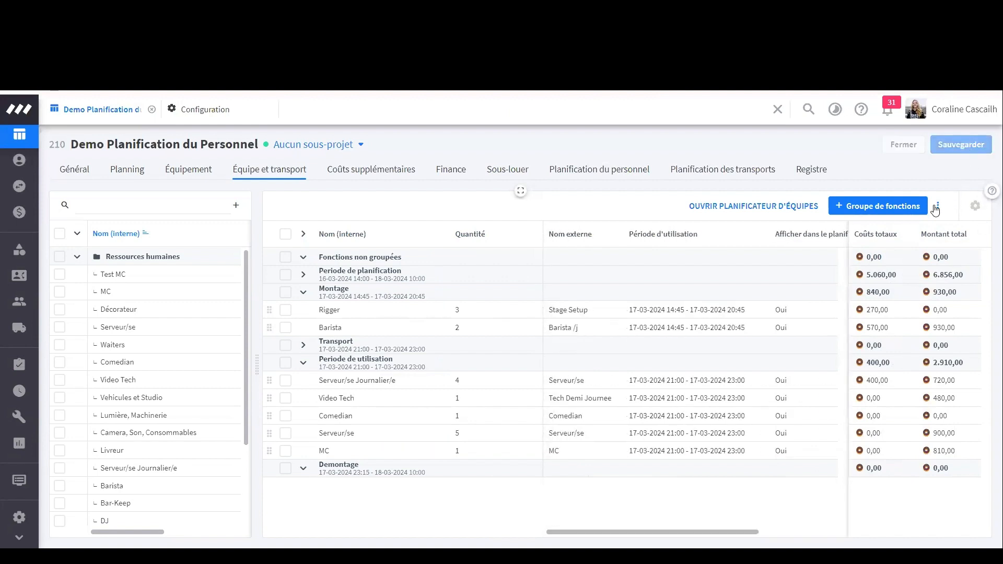
click(938, 206)
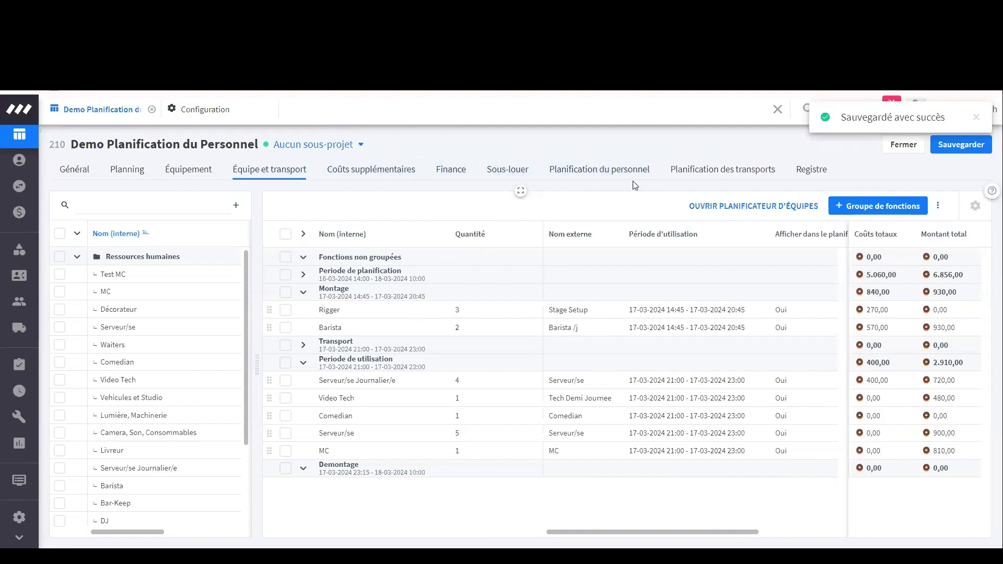
In the project's Planification du personnel, enlarge the timeline area and show the first Own Crew member in it
click(600, 181)
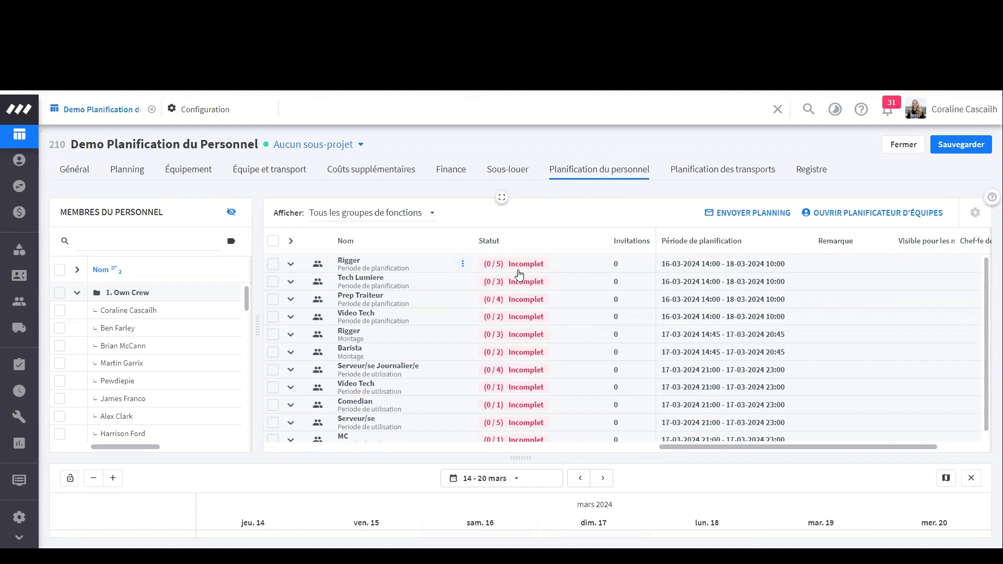
drag(534, 459, 583, 329)
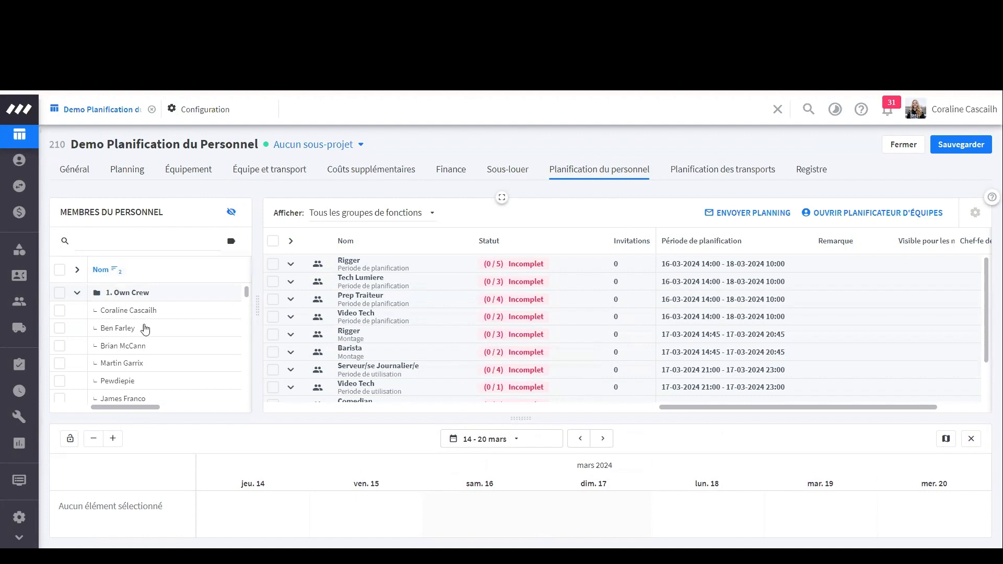
scroll(145, 328, down, 5)
scroll(144, 321, up, 5)
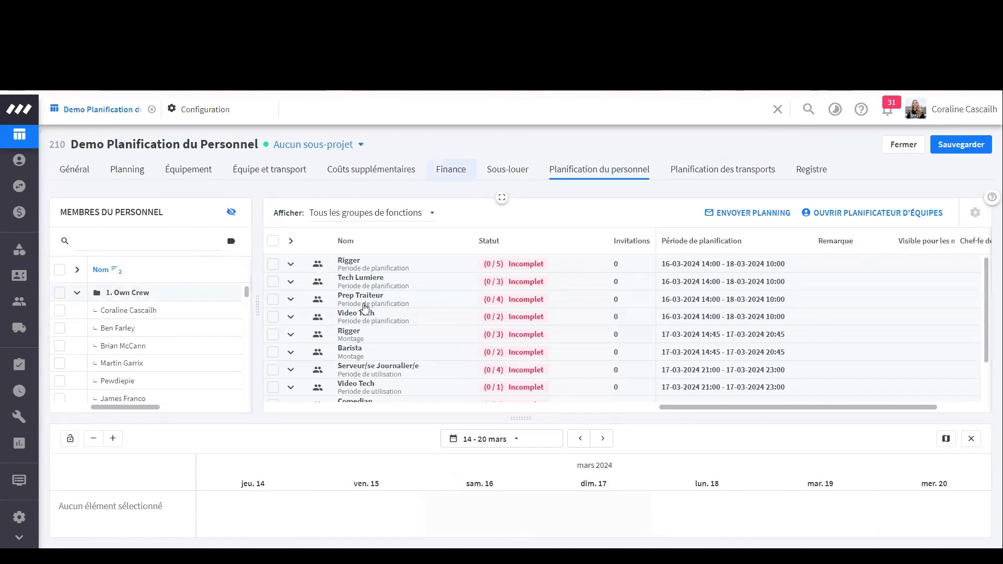
drag(525, 418, 551, 326)
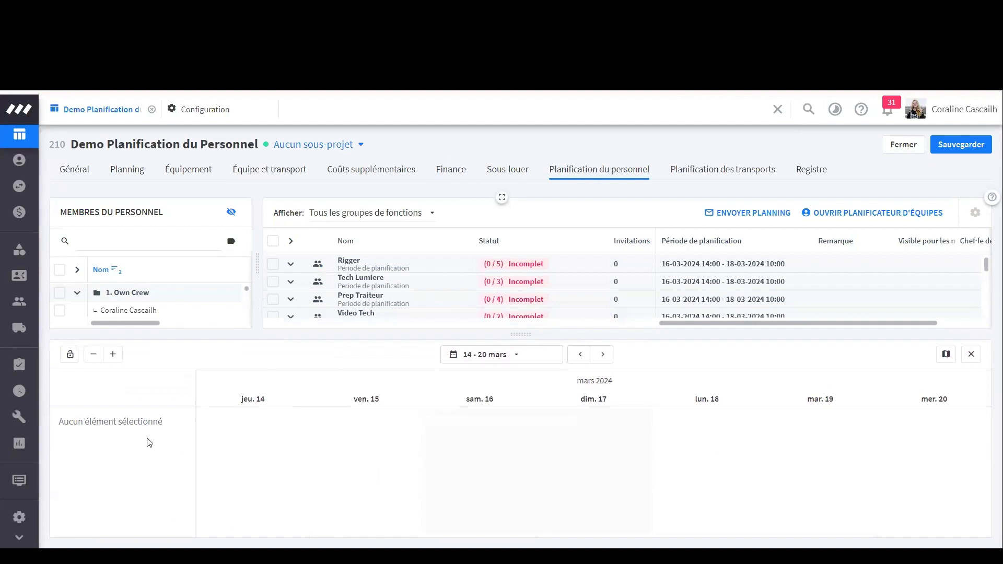
click(59, 310)
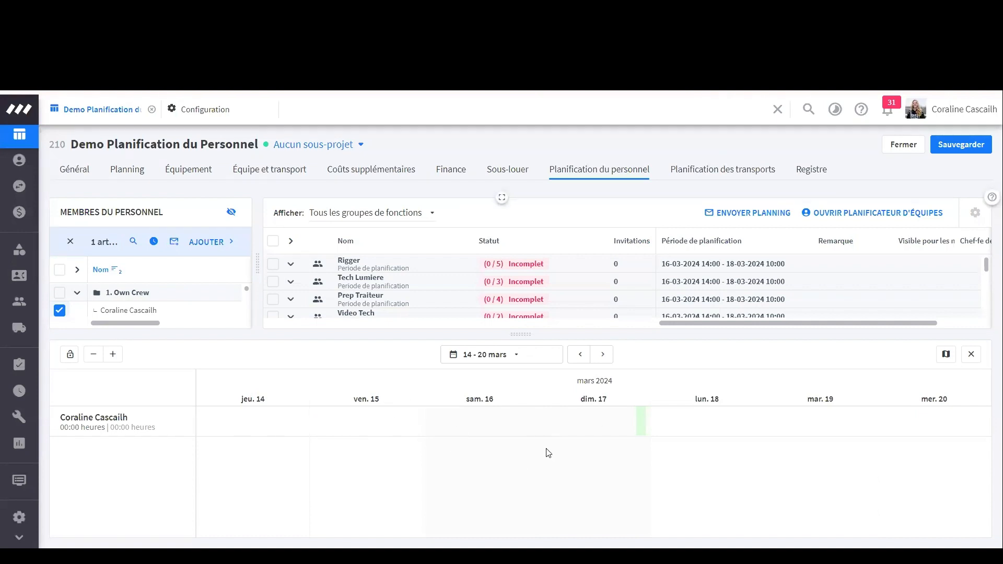
Open (Mon) agenda in the March 2024 month view and go to the week of 11 March
mouse_move(21, 186)
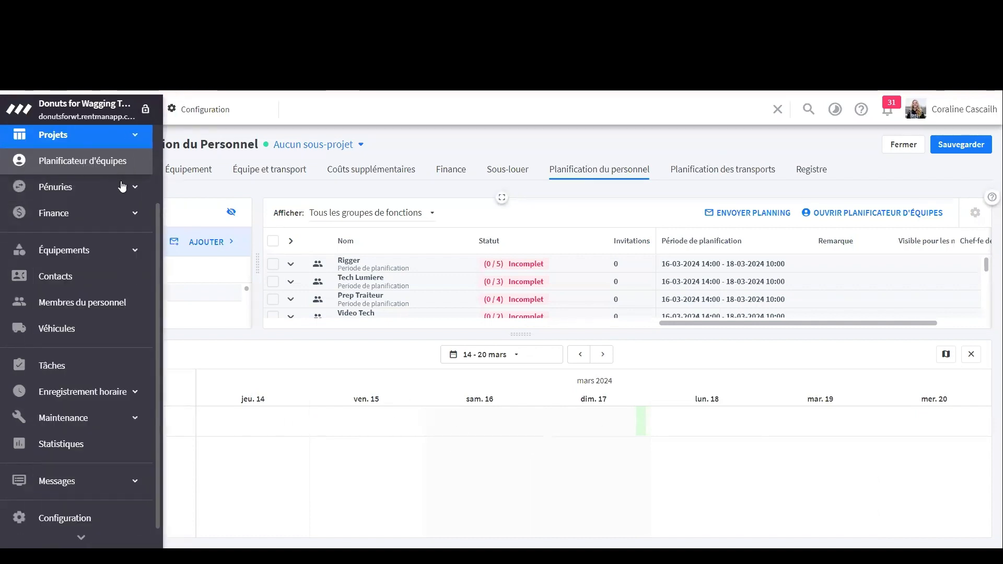
scroll(130, 177, up, 2)
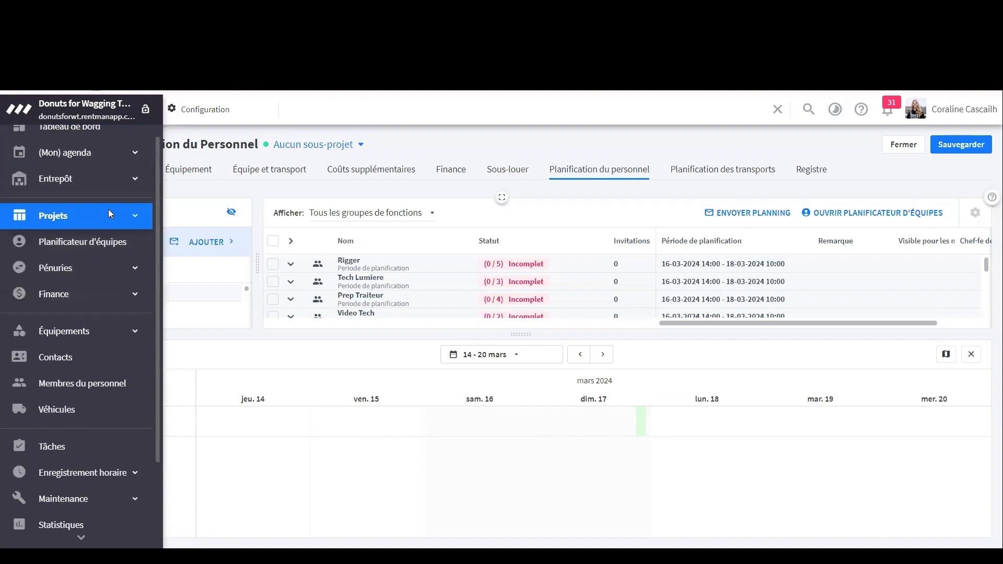
click(115, 164)
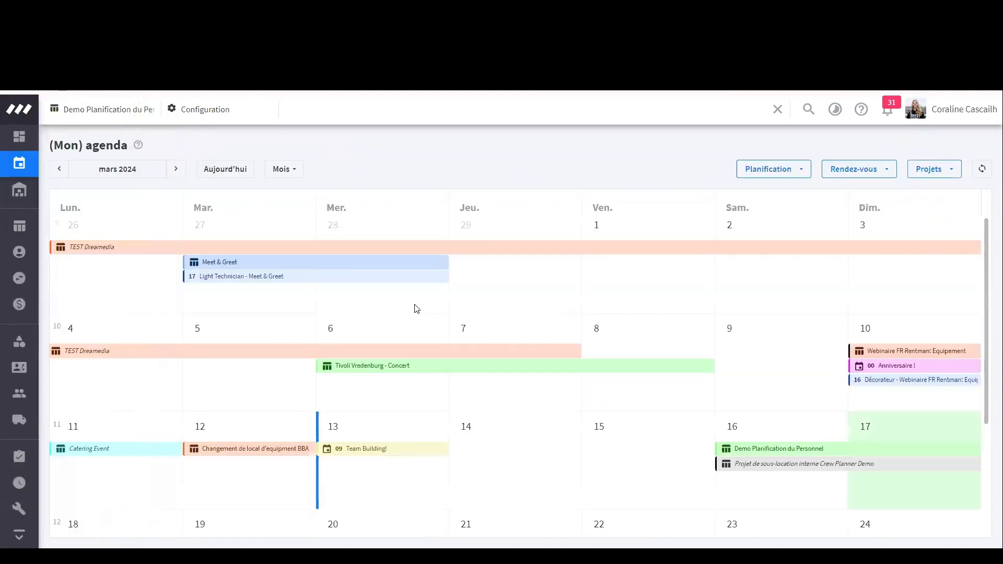
scroll(417, 307, down, 1)
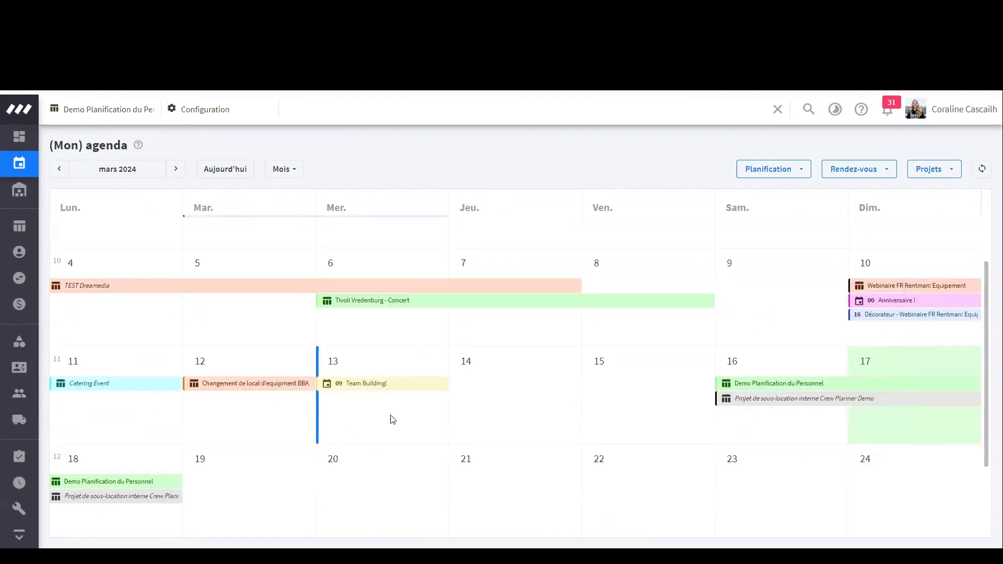
Create an availability entry for 14 March 2024 in the agenda with the status Disponible, and save it
click(480, 426)
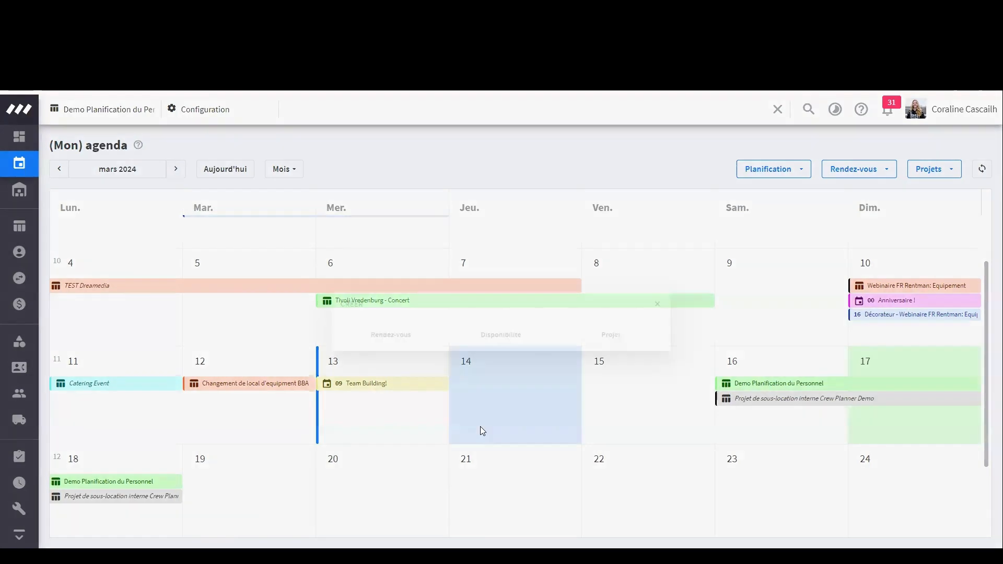
click(482, 337)
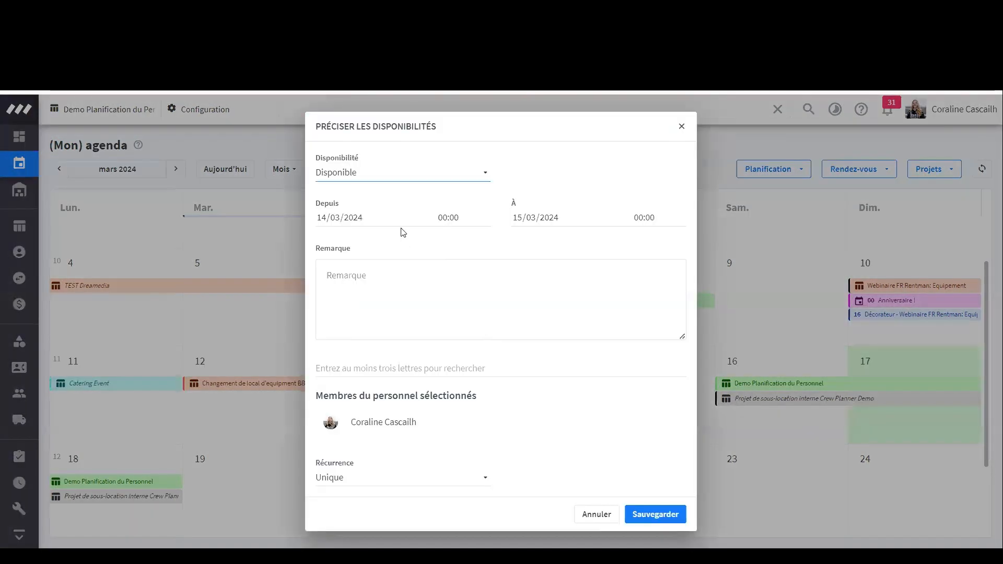
click(390, 175)
click(397, 204)
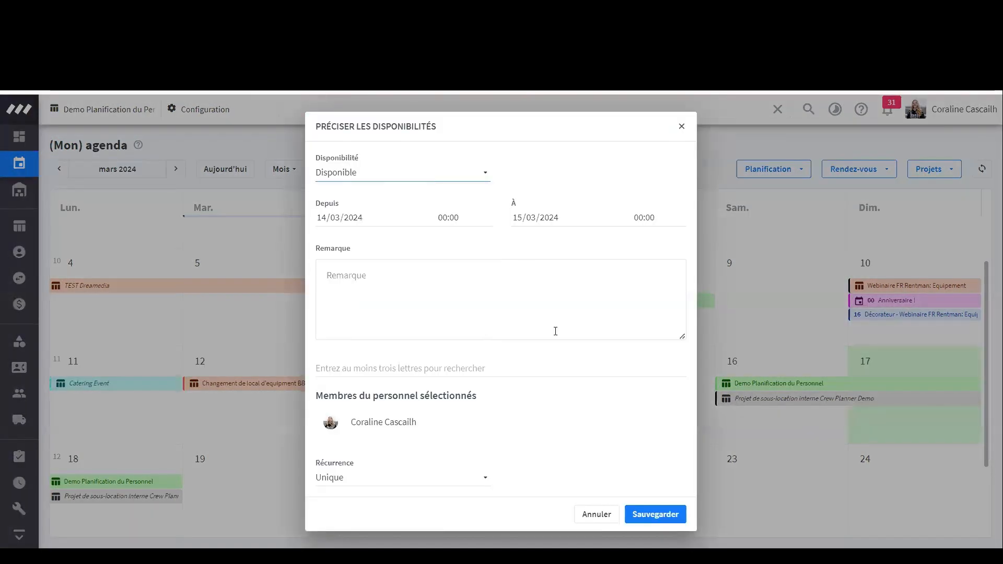
click(655, 514)
Create an availability entry for 15 March 2024 in the agenda with the status Indisponible, and save it
click(637, 418)
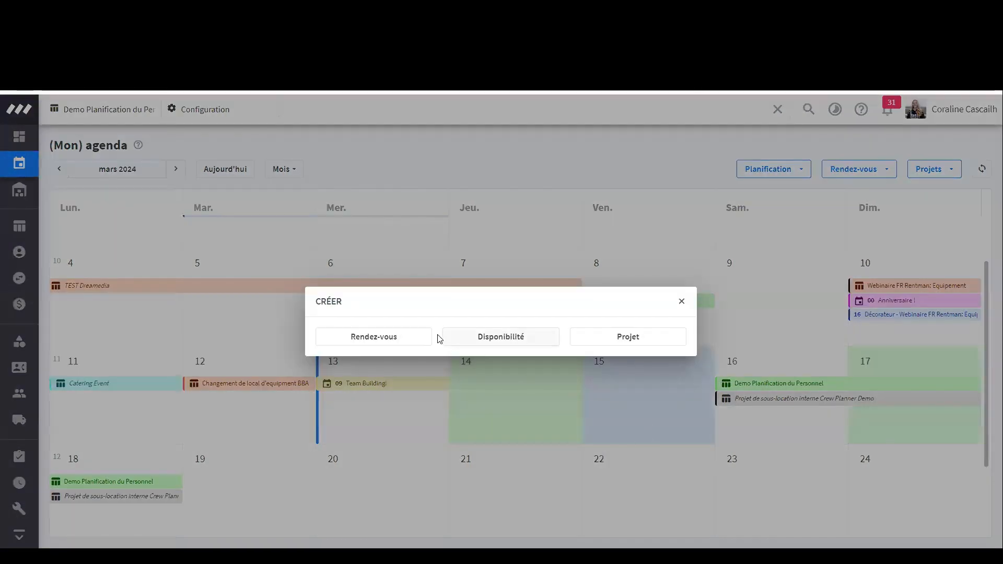
click(482, 338)
click(361, 179)
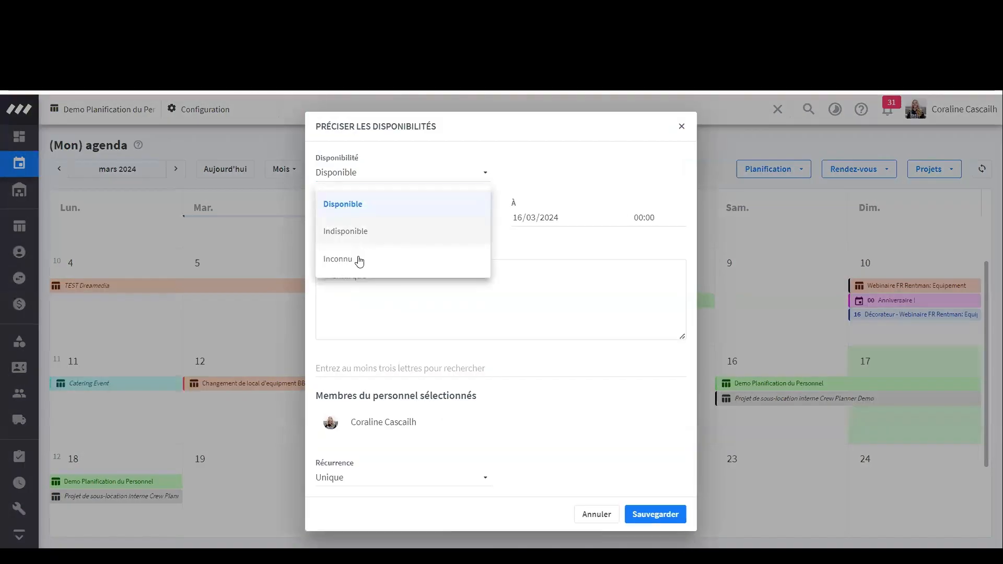
click(361, 232)
click(655, 514)
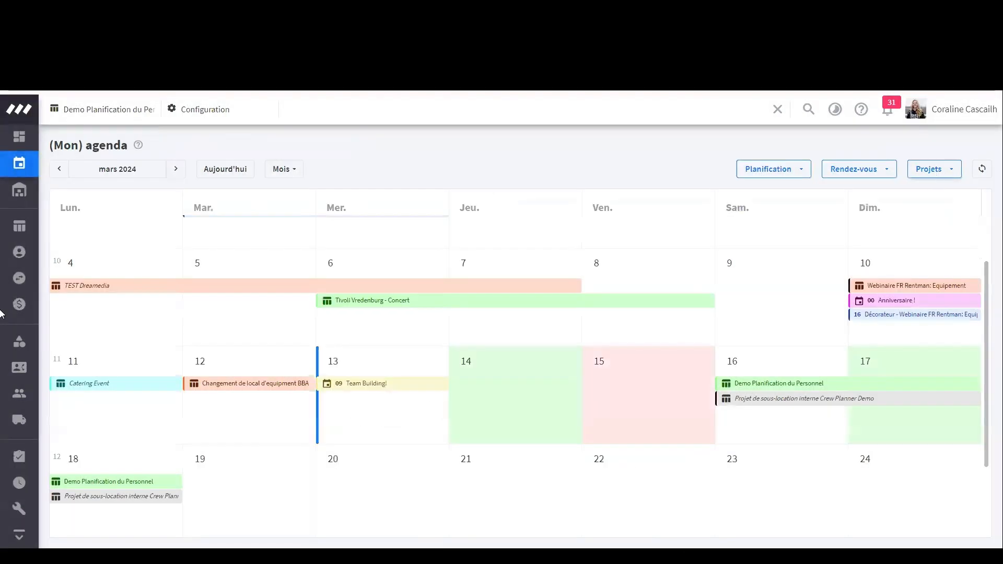
Return to the Demo Planification du Personnel project and check the selected crew member's availability for 14 and 15 March in the timeline
mouse_move(4, 302)
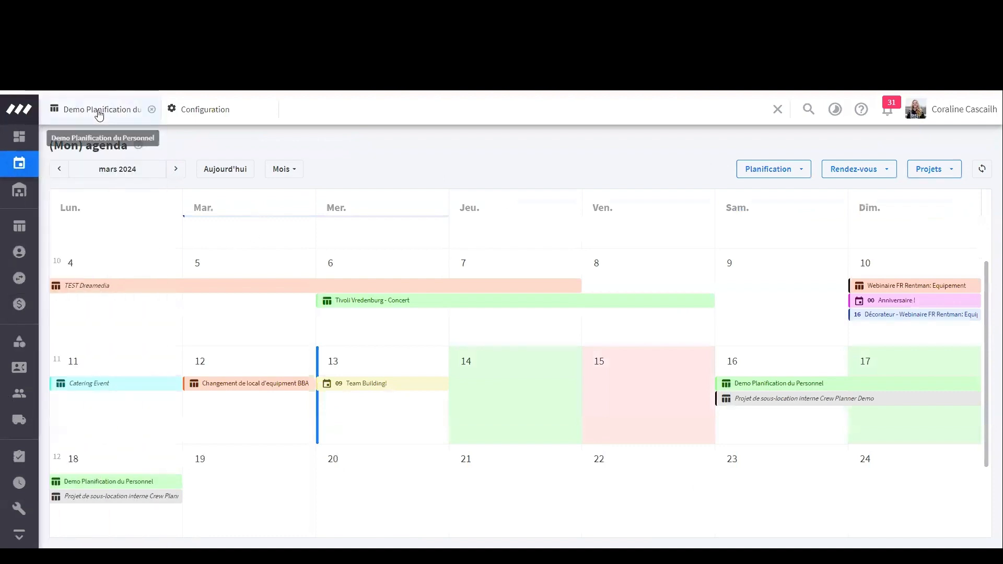
click(98, 112)
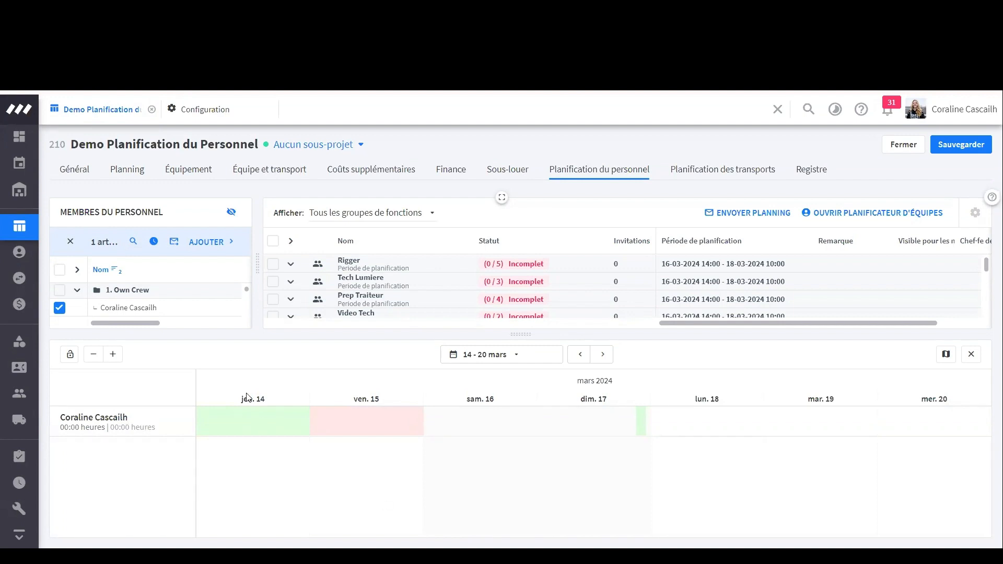
mouse_move(253, 426)
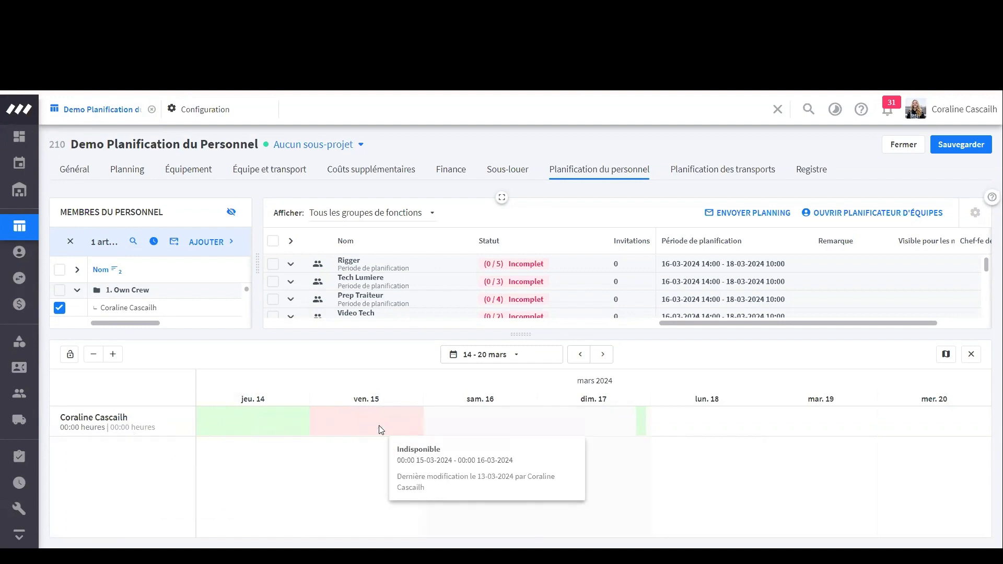
mouse_move(354, 433)
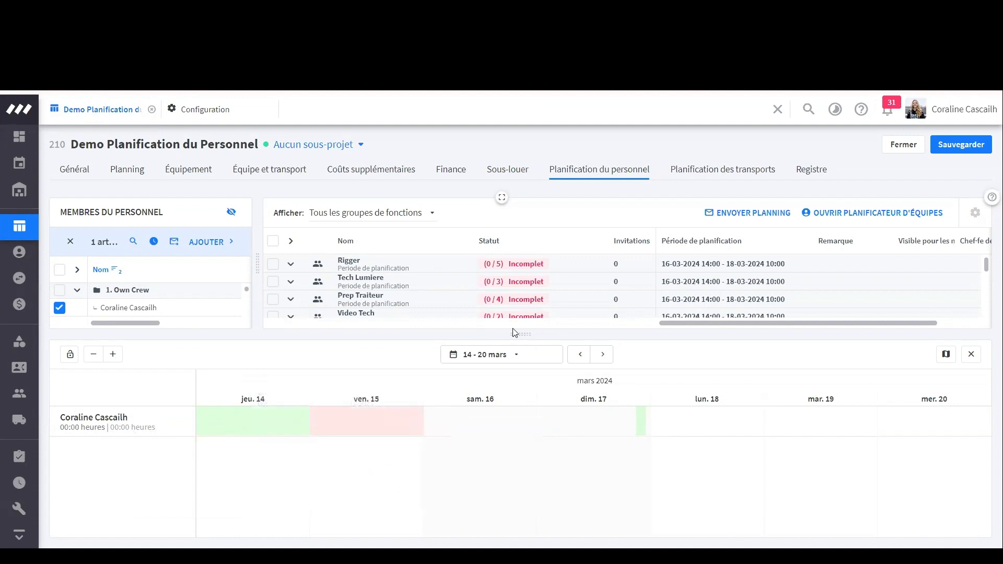
Plan the selected Own Crew member provisionally on the Barista function of the Montage group and view the default planning options
drag(523, 345, 515, 414)
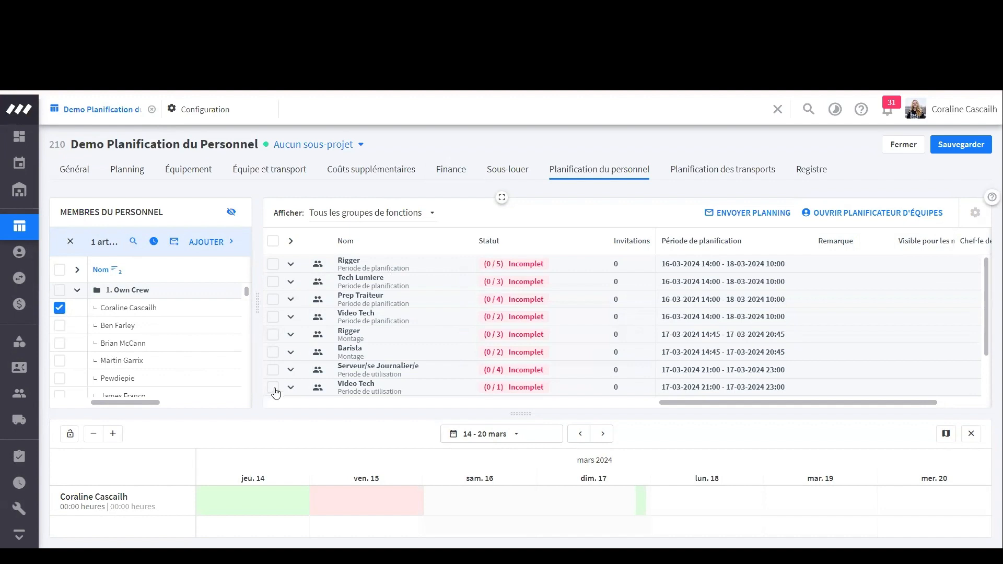
click(273, 352)
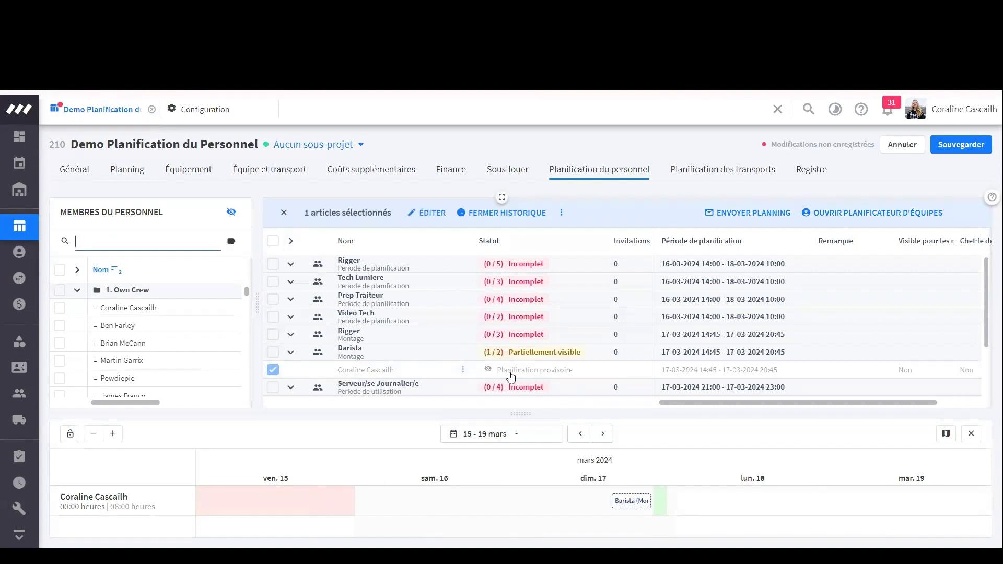
click(236, 217)
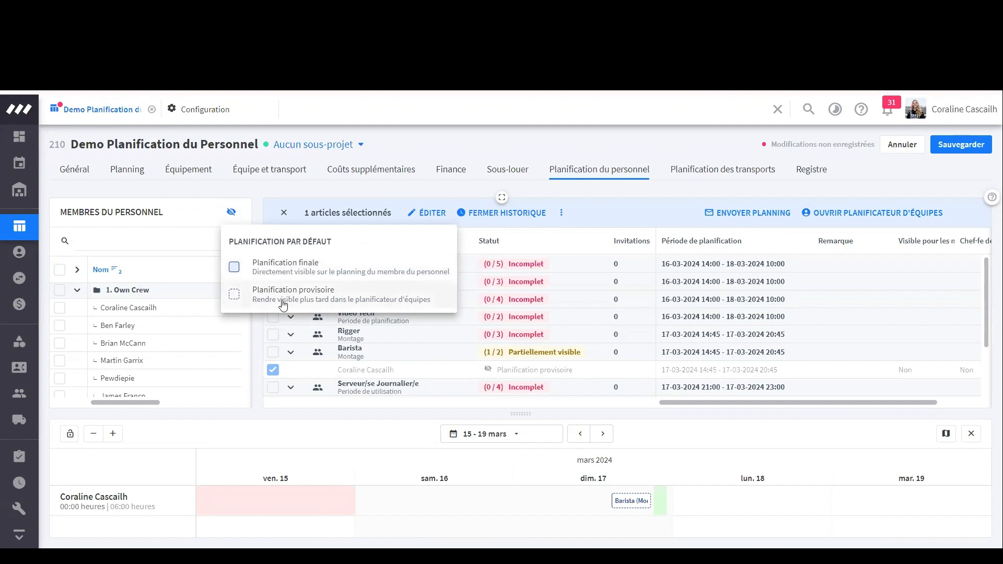
click(261, 197)
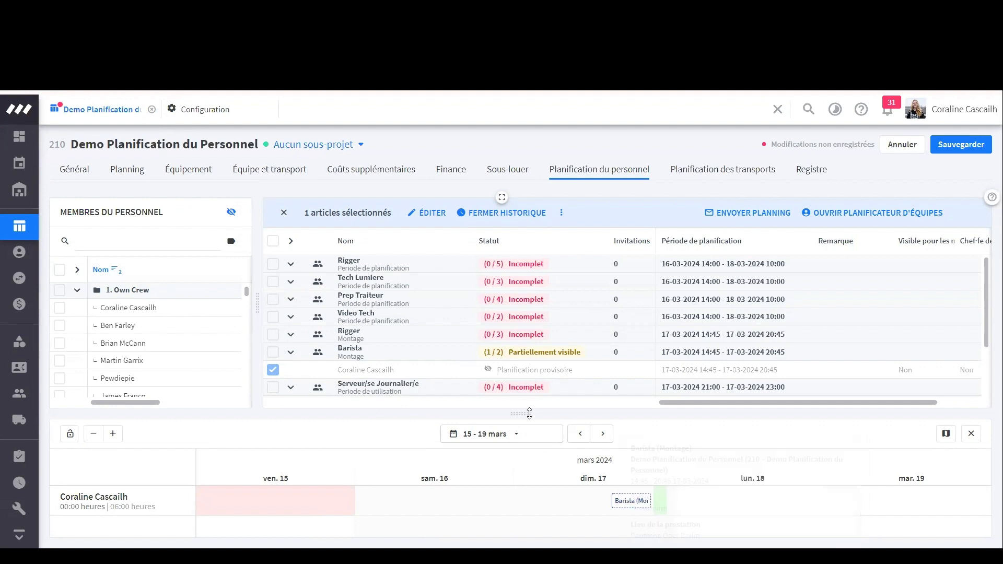
Inspect the provisional Barista booking on 17 March in the timeline and save the project
drag(528, 412, 526, 351)
mouse_move(628, 440)
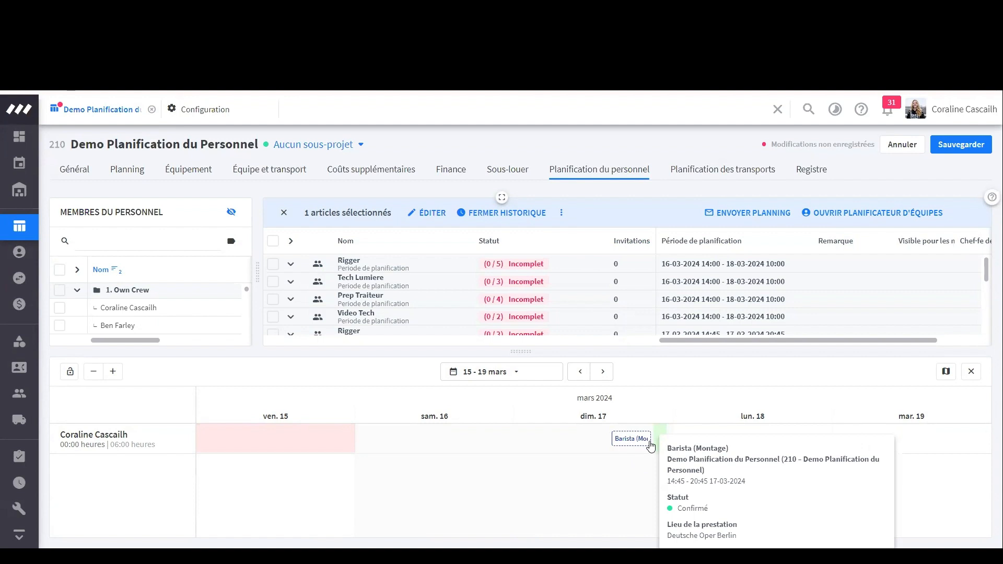
drag(520, 352, 525, 399)
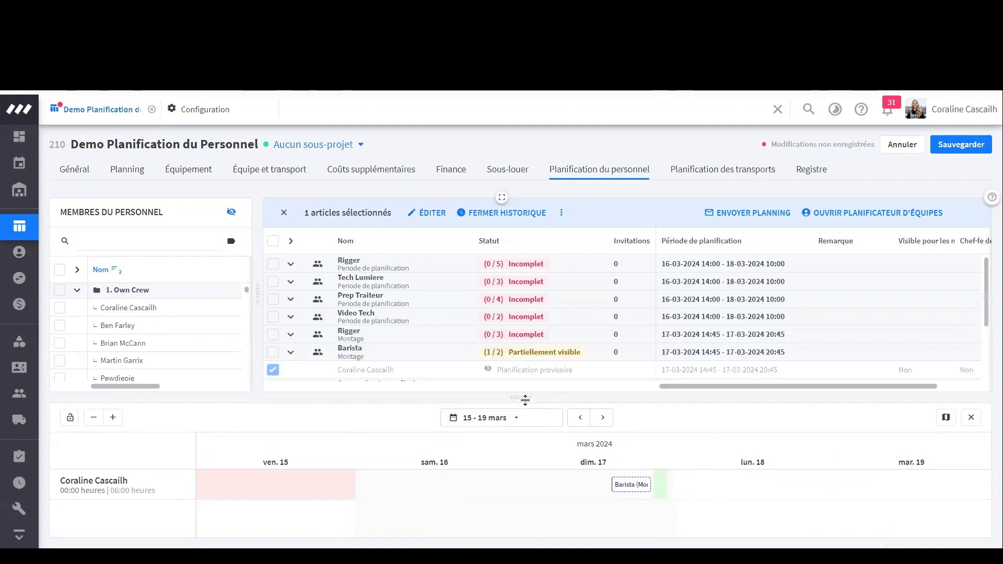
mouse_move(636, 490)
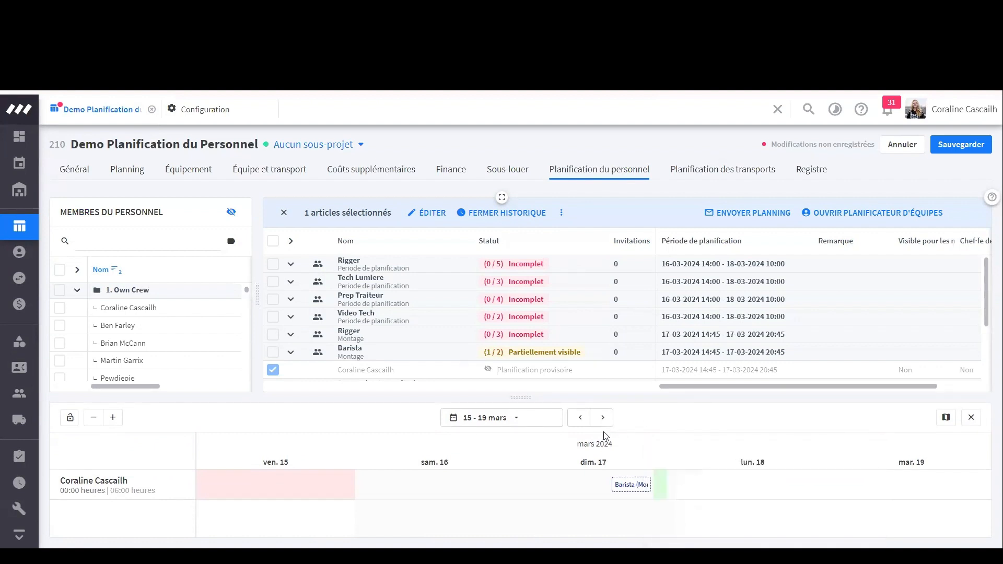
click(973, 147)
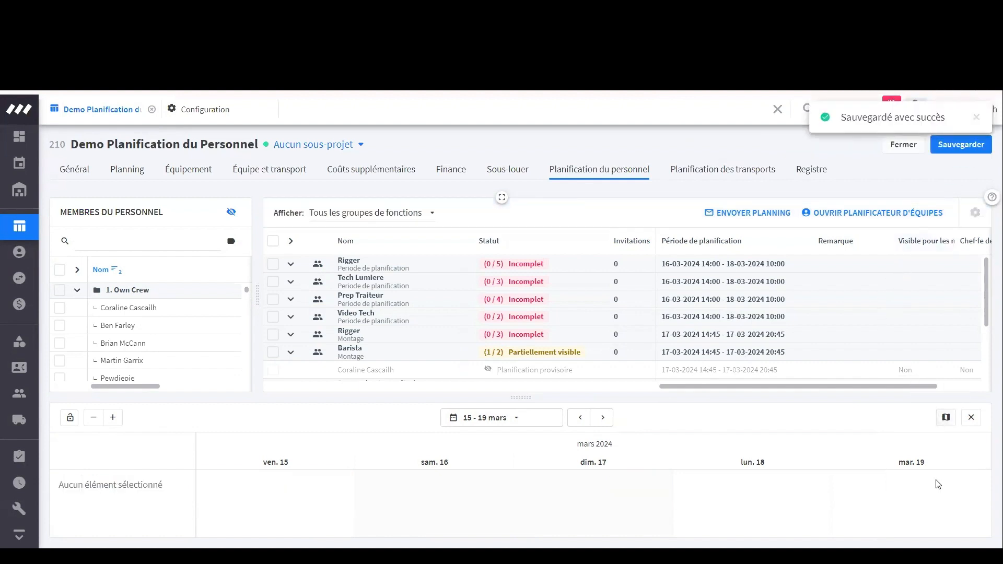
Open the timeline's legend, read through its colours, effects and icons, and close it
click(946, 418)
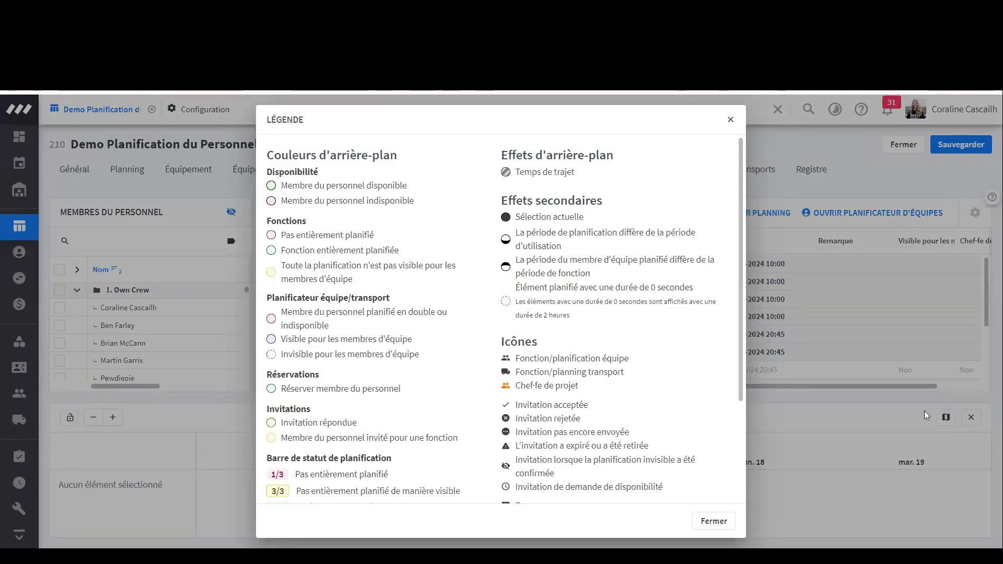
scroll(466, 426, down, 3)
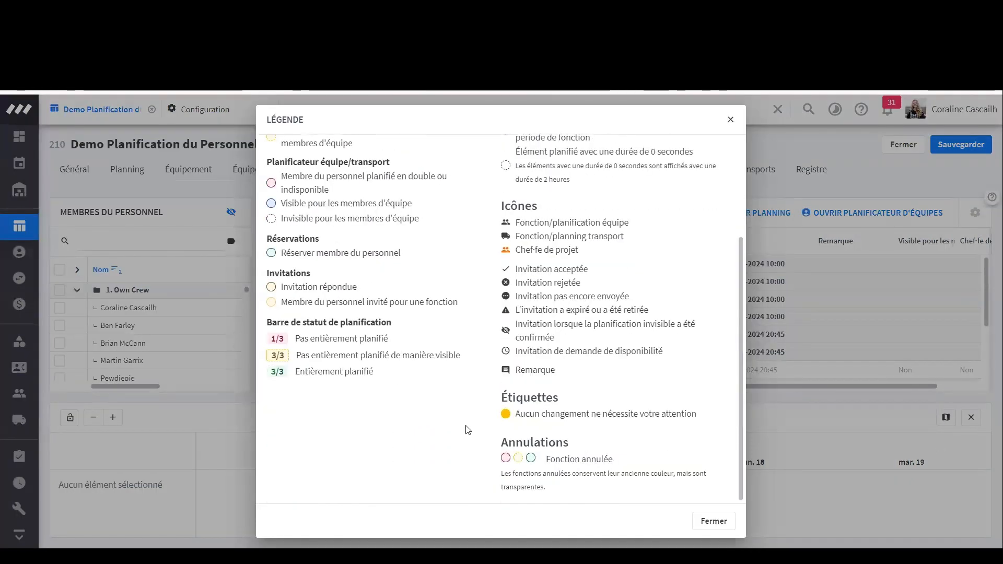
scroll(550, 277, up, 3)
scroll(314, 286, down, 3)
scroll(428, 385, up, 3)
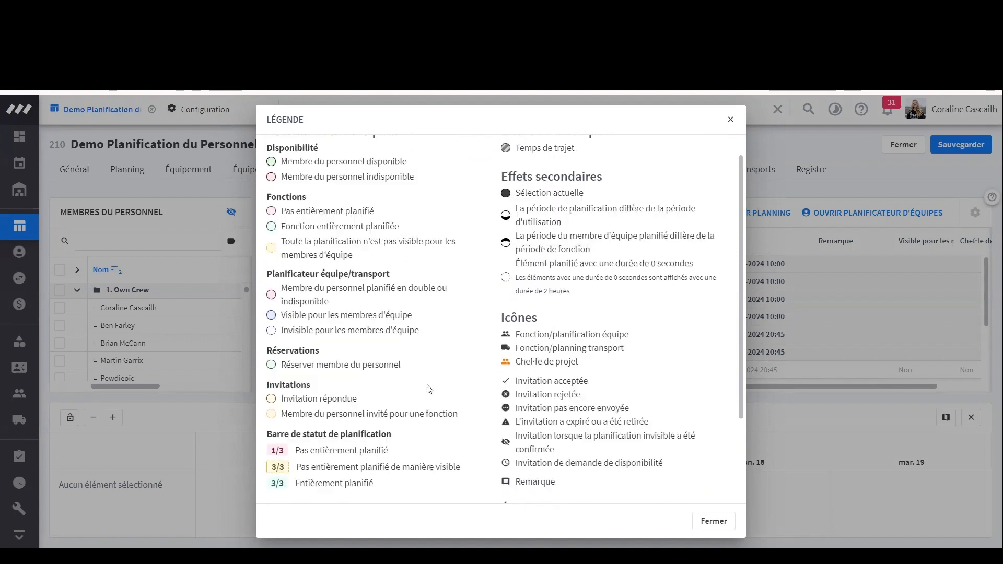
click(730, 121)
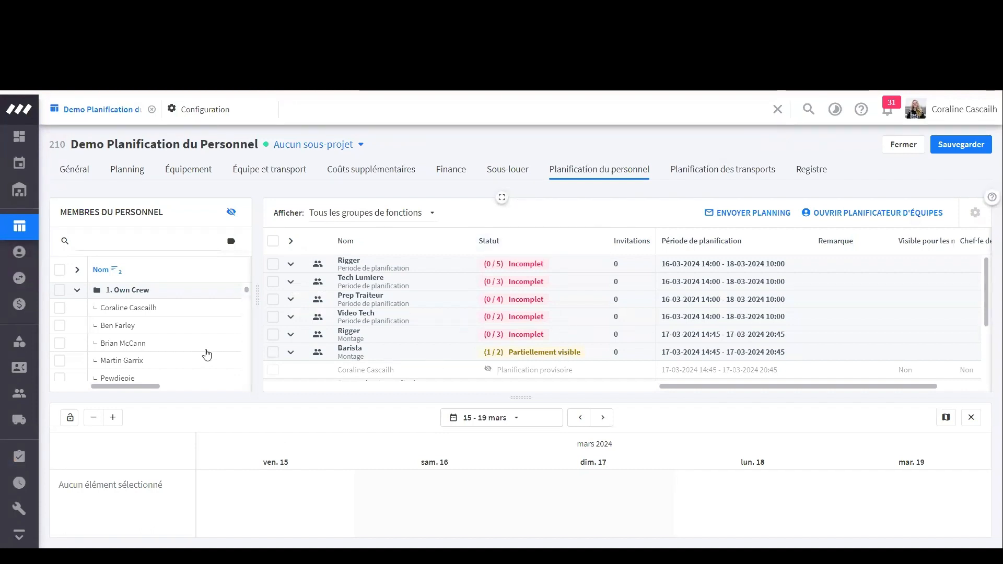
Show the second Own Crew member in the timeline, close and reopen the timeline, shrink its area, and clear the crew selection
click(58, 329)
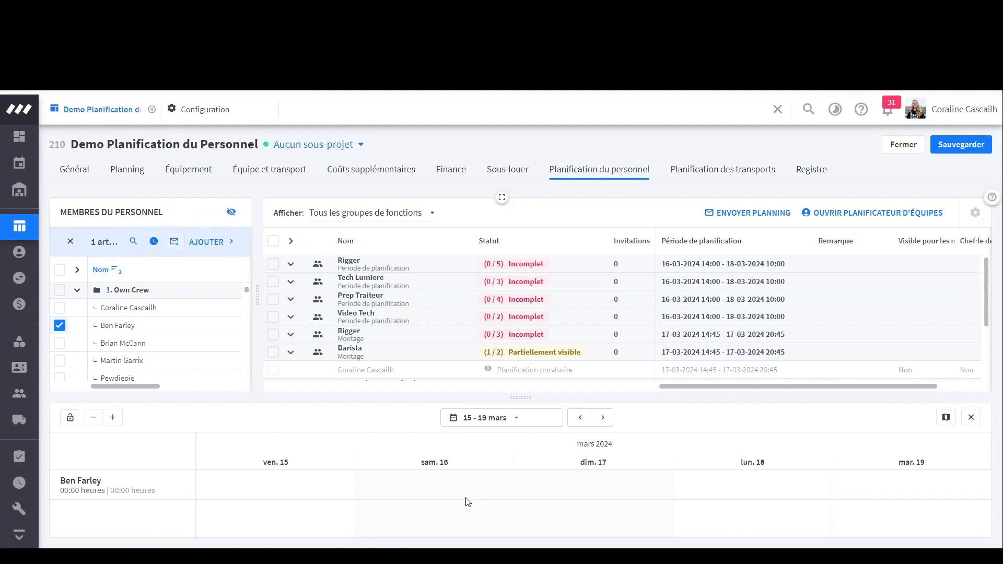
click(973, 421)
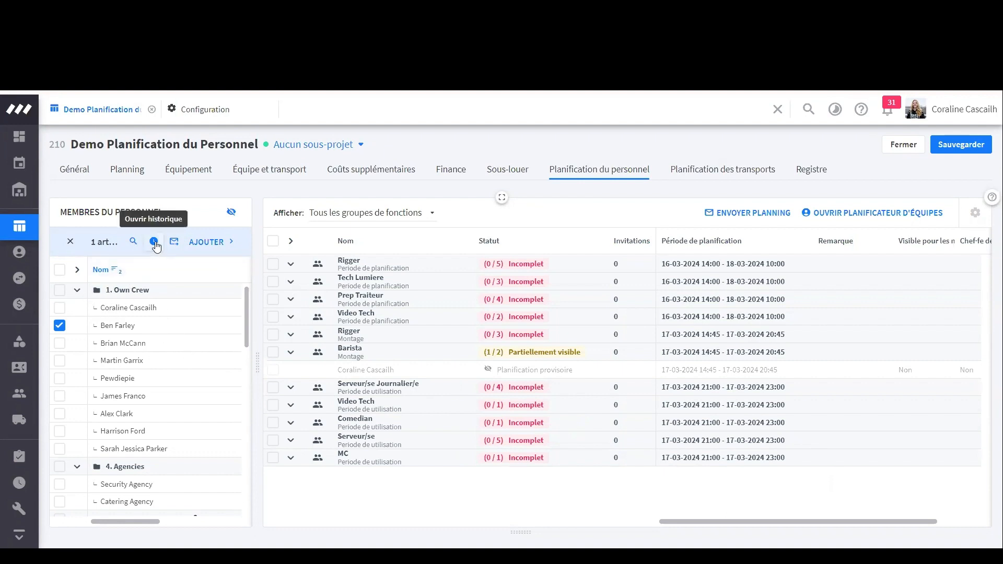
click(155, 243)
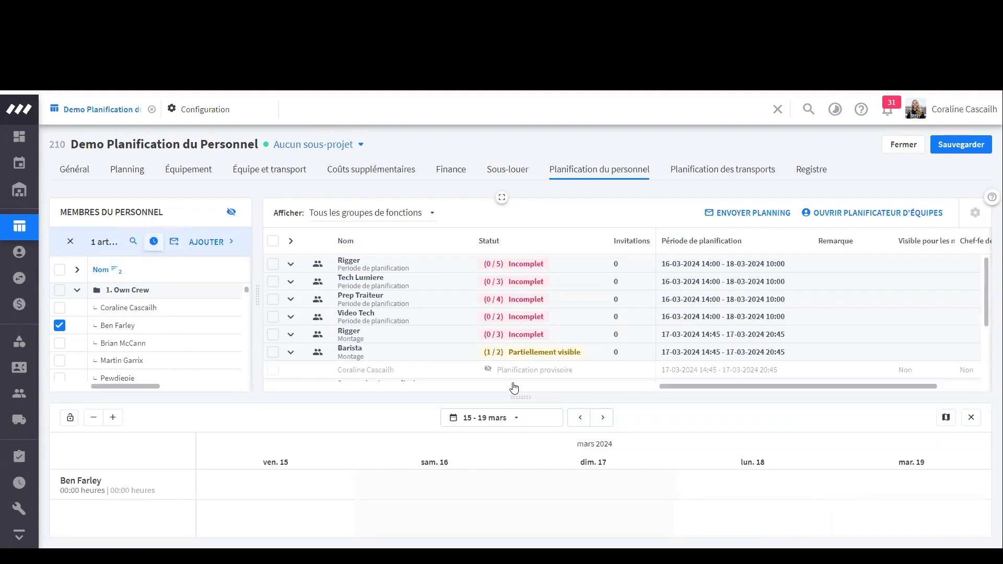
drag(520, 397, 515, 428)
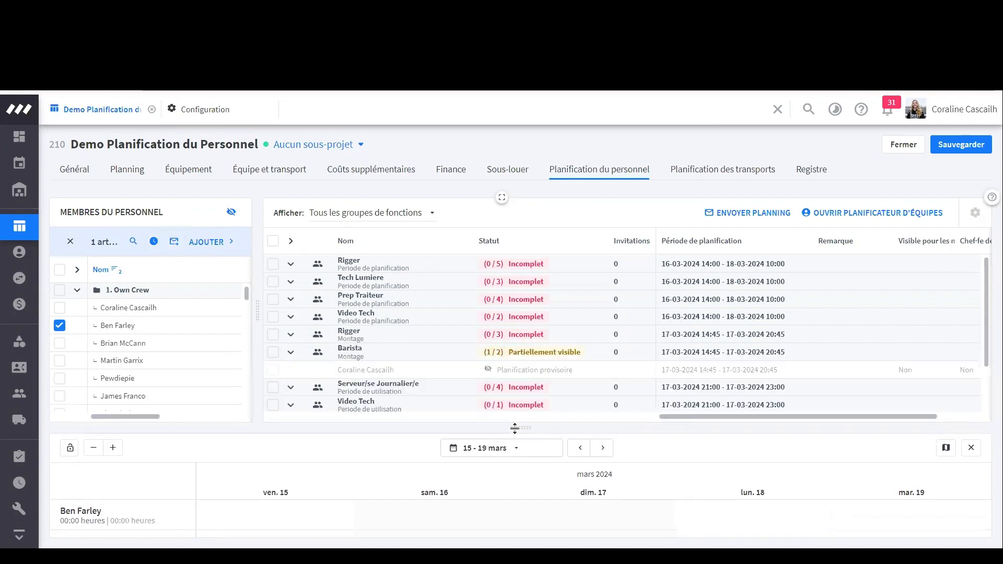
click(520, 457)
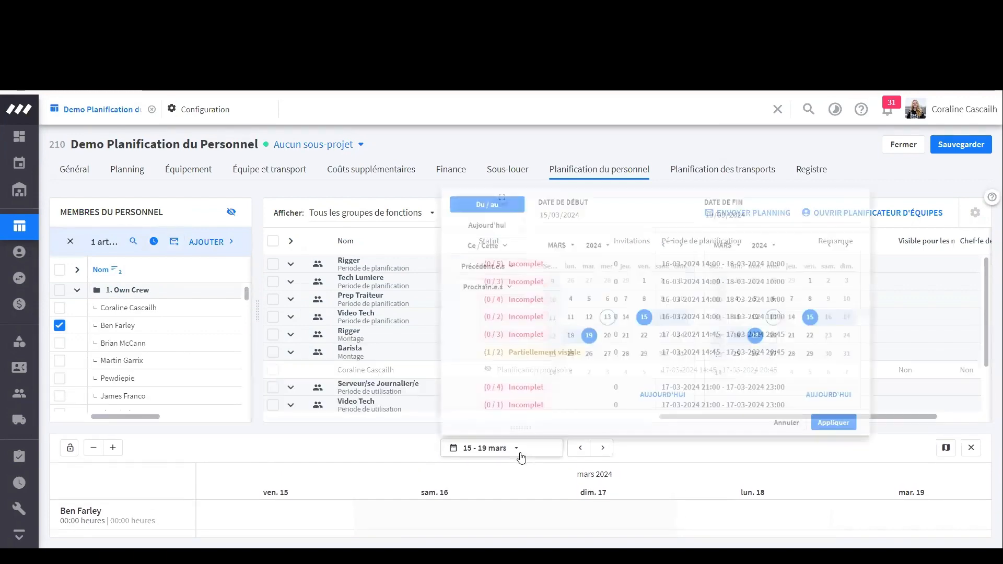
click(521, 458)
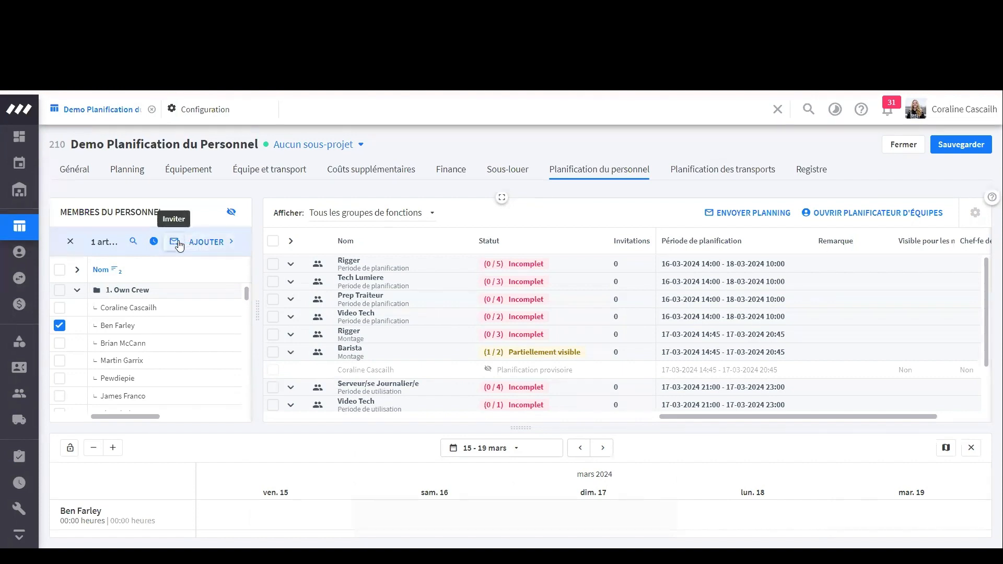
click(70, 241)
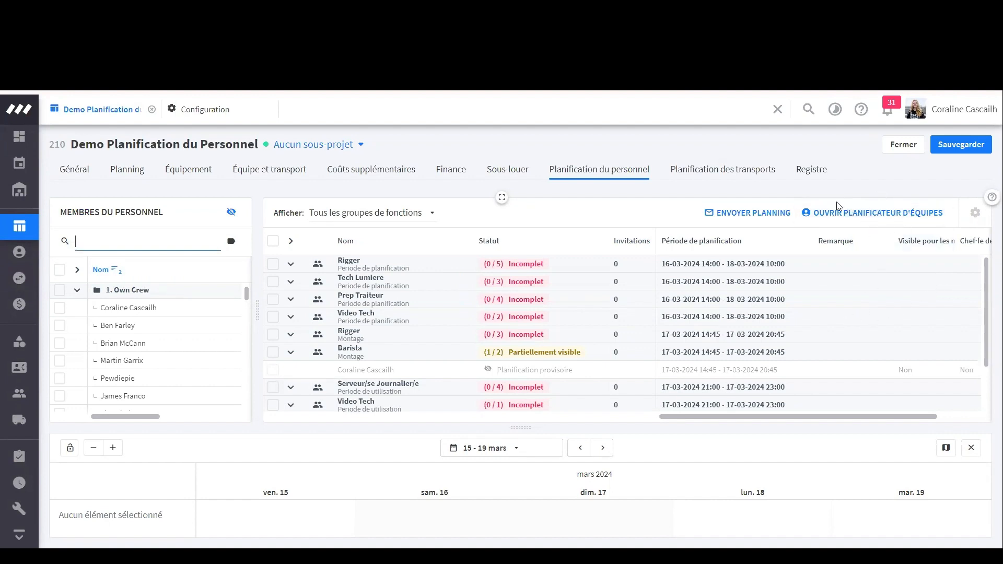
Open the project in the Planificateur d'équipes, examine its functions' details and expand the project to show its Planification row
click(860, 215)
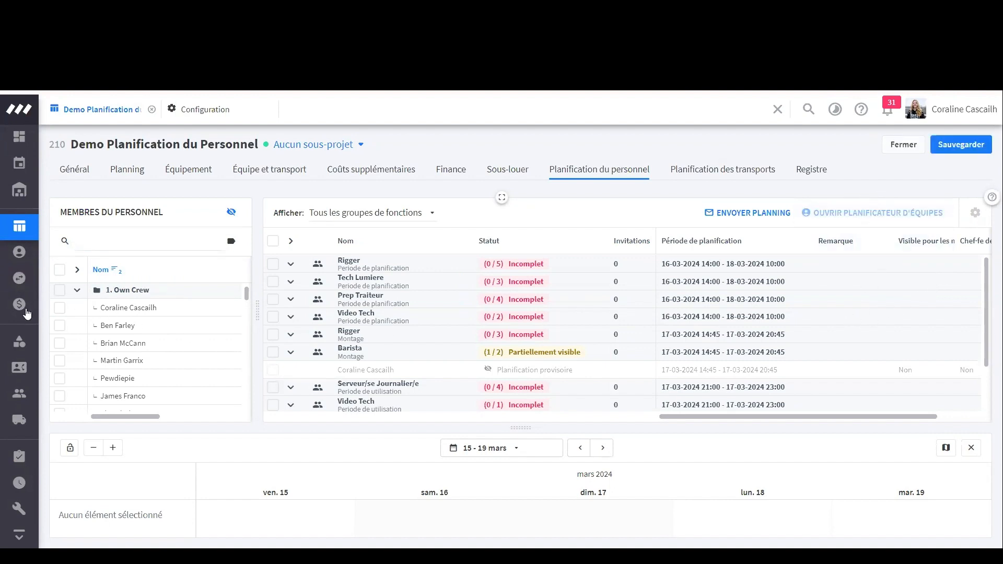
mouse_move(24, 309)
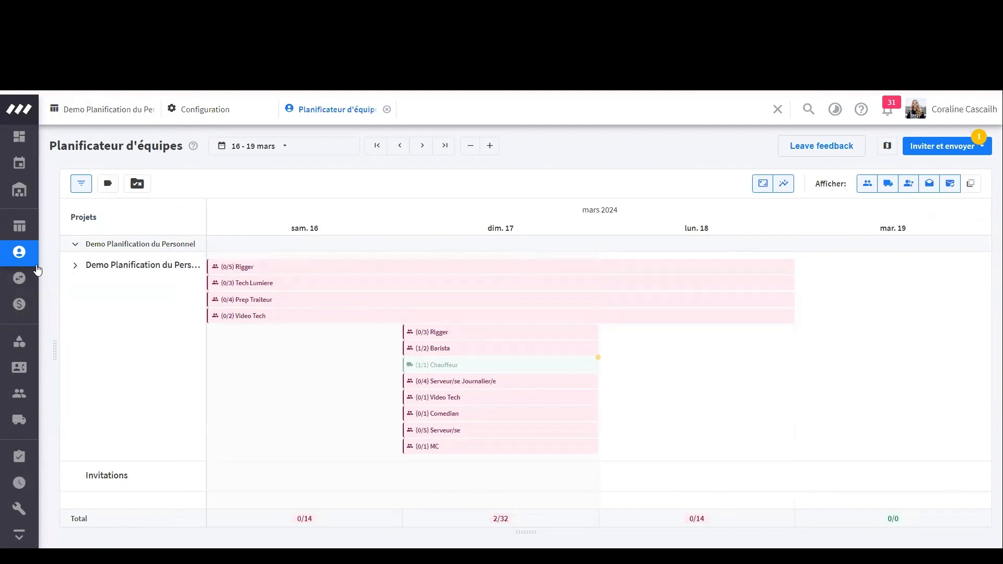
mouse_move(335, 325)
mouse_move(264, 301)
mouse_move(284, 278)
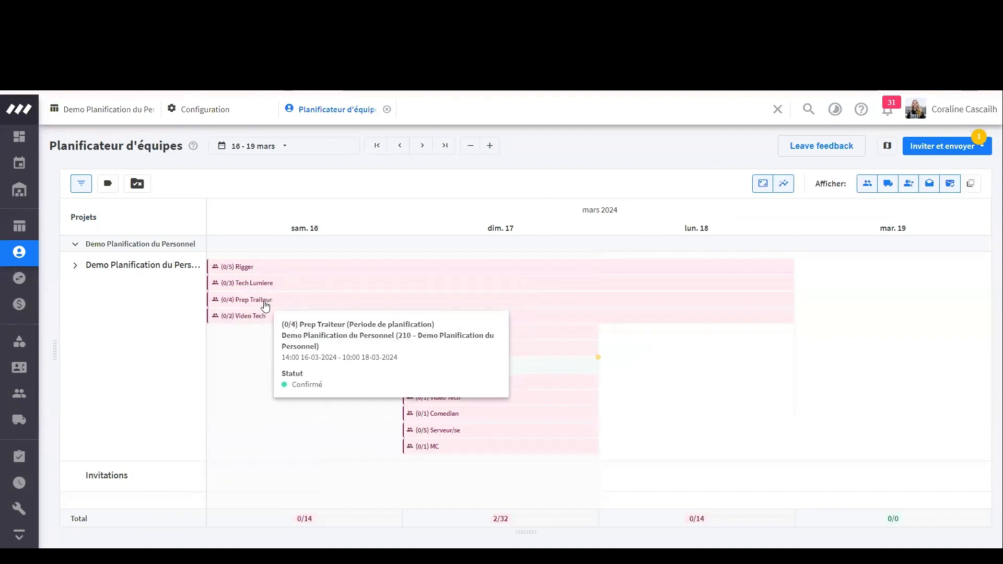
click(75, 265)
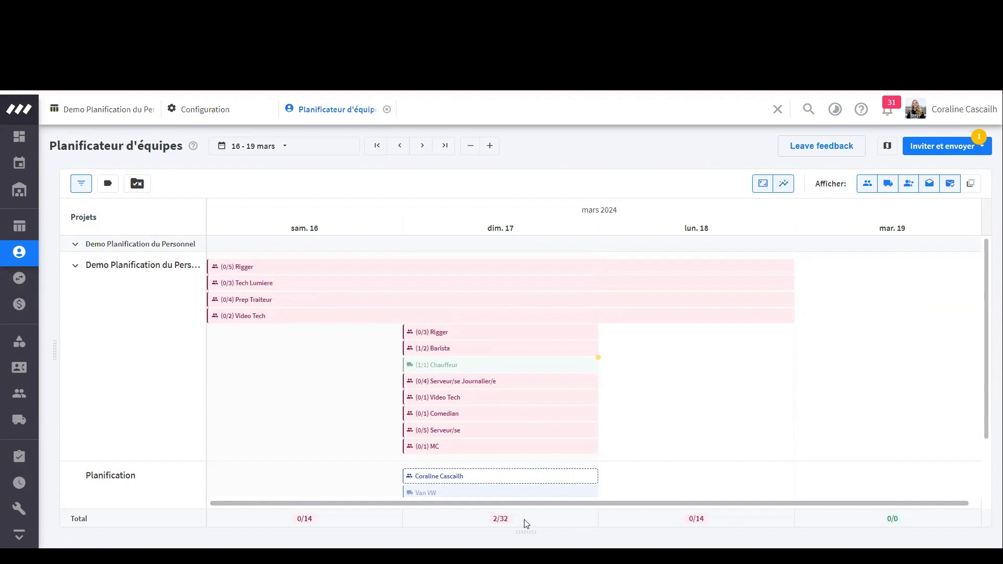
Return to the project's Planification du personnel and review the functions' staffing status and the available function group filters
click(130, 109)
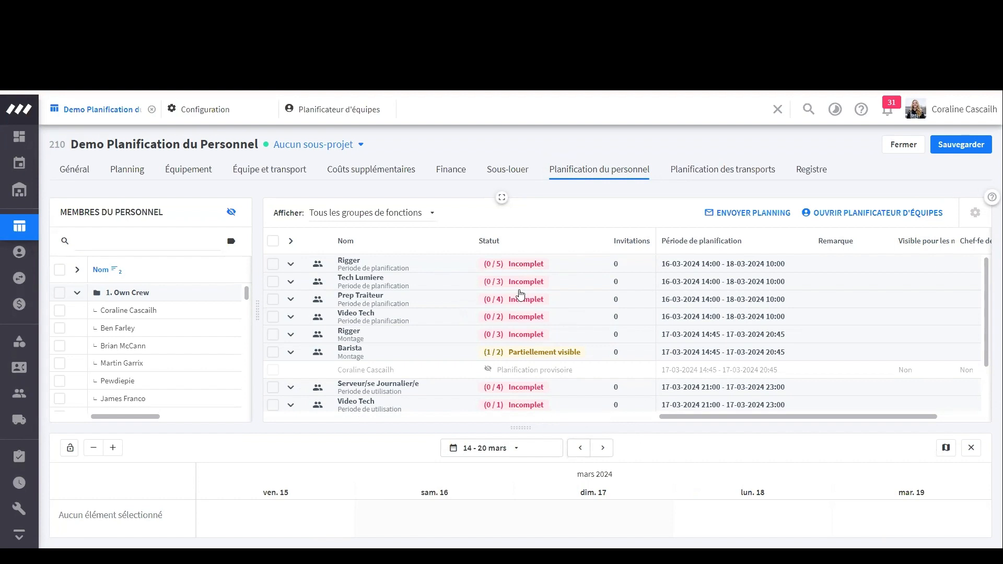
scroll(517, 402, down, 2)
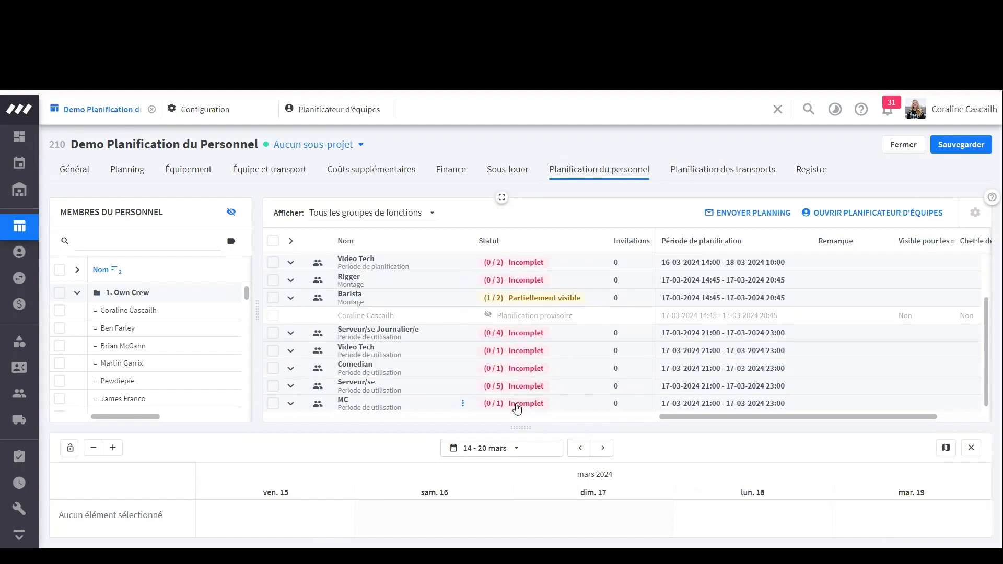
scroll(514, 403, up, 2)
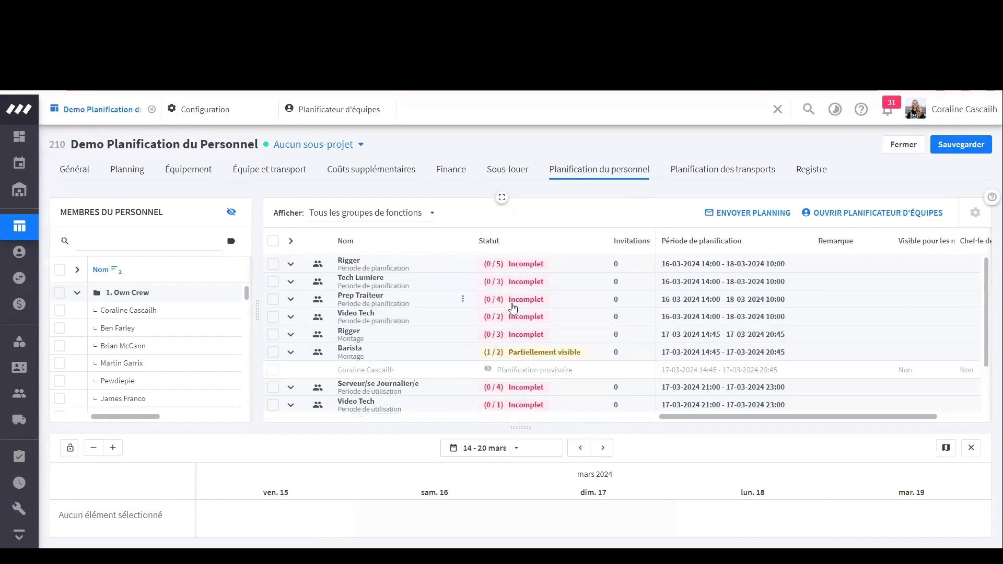
scroll(522, 355, down, 2)
scroll(537, 385, up, 2)
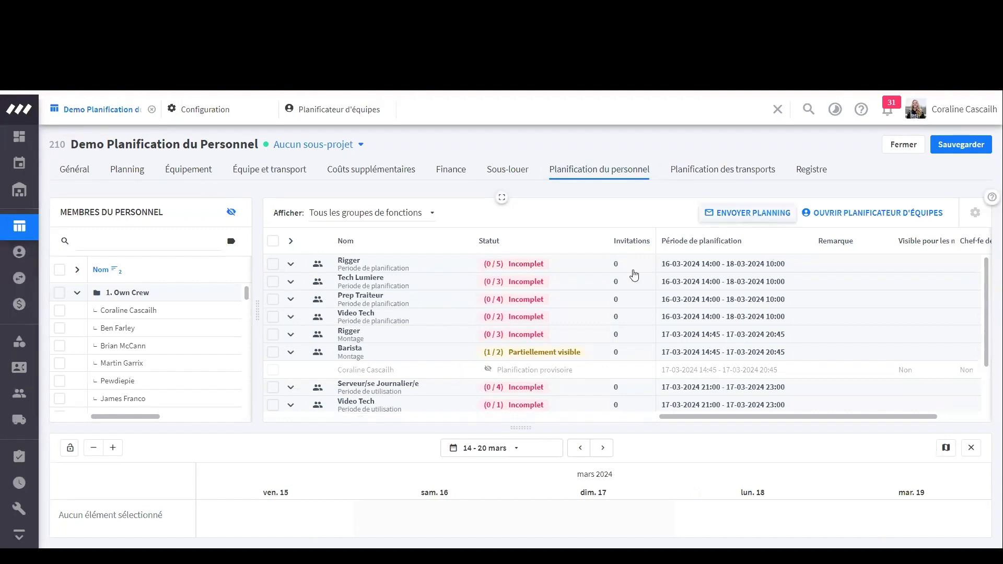
click(412, 215)
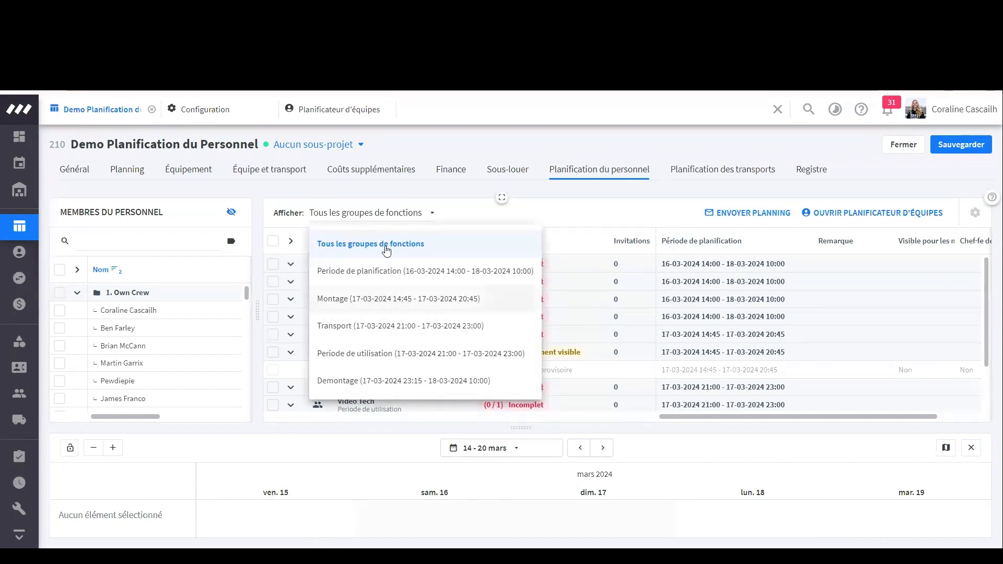
click(424, 218)
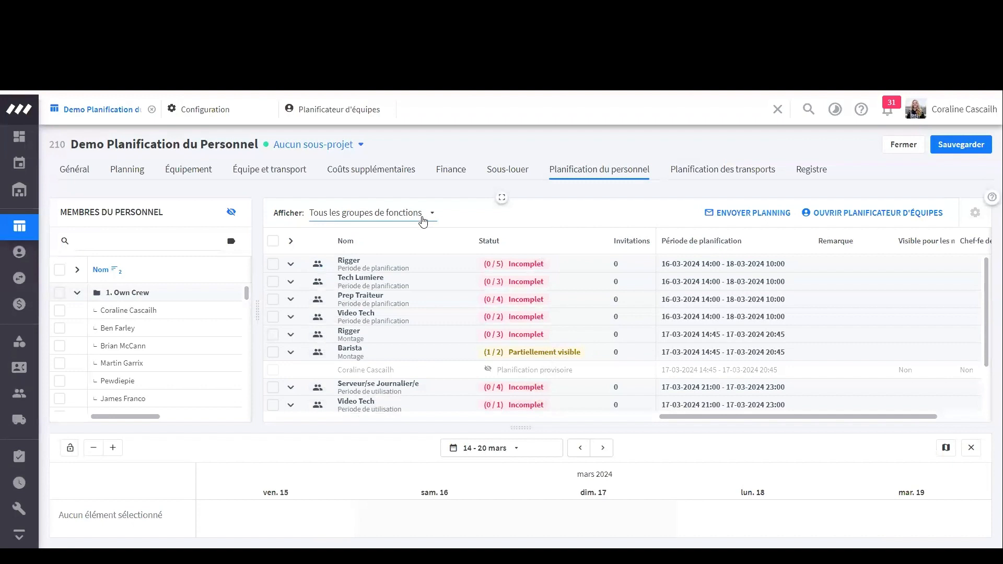
View the project's function groups in Équipe et transport and open its Planification des transports
click(282, 171)
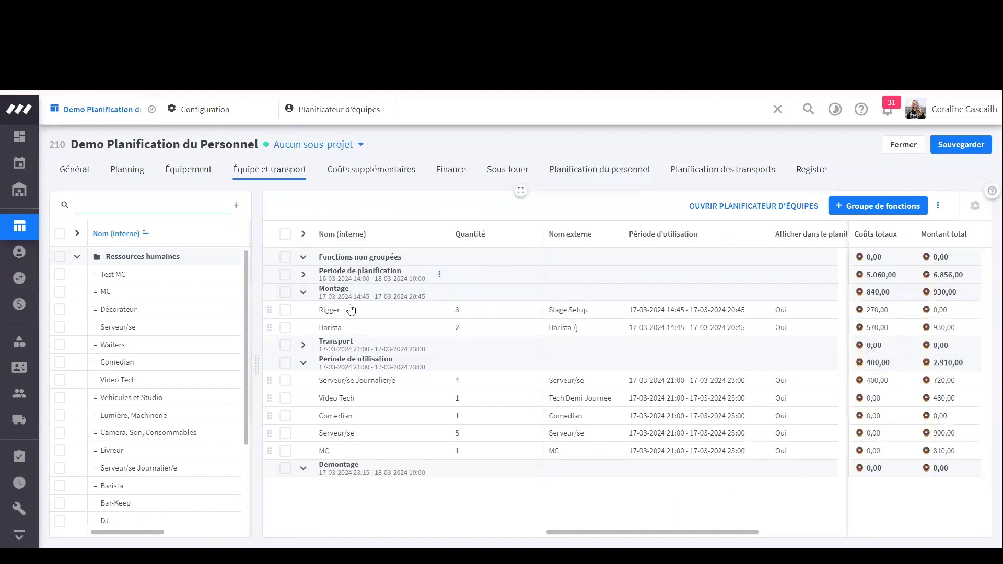
click(688, 176)
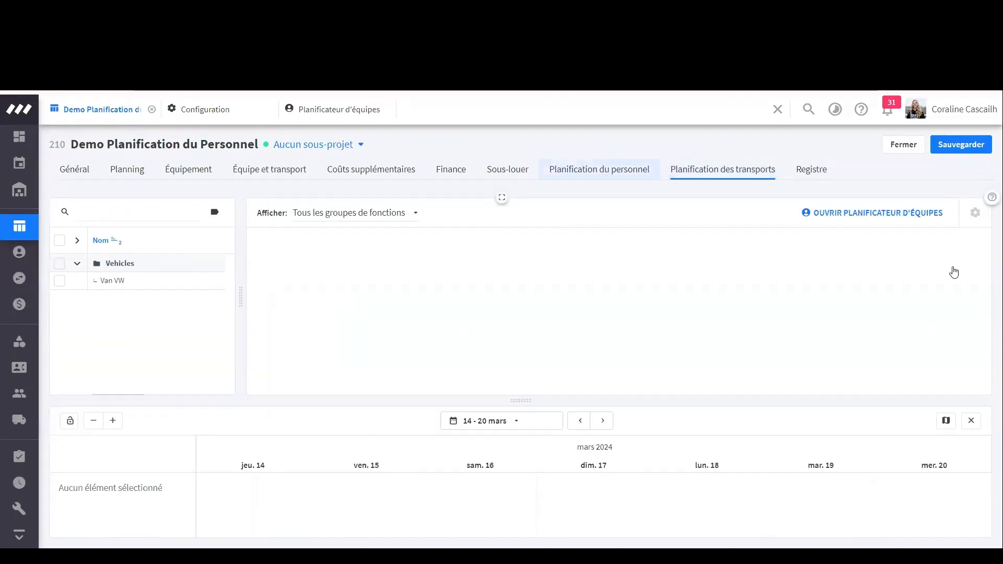
Open the Planificateur d'équipes from the project's transport planning and examine the listed functions and the applied Sous-projet filter
click(913, 214)
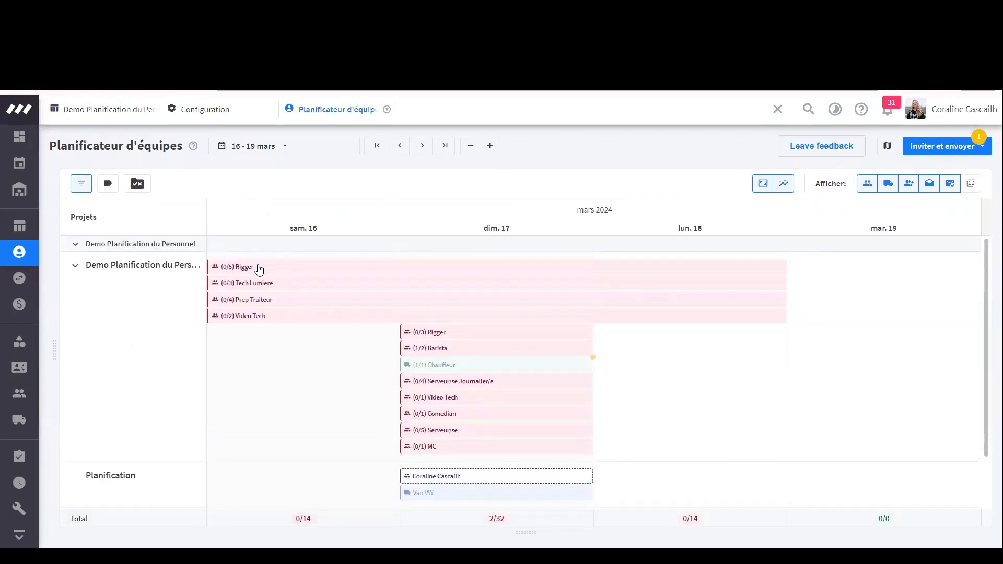
scroll(333, 317, down, 1)
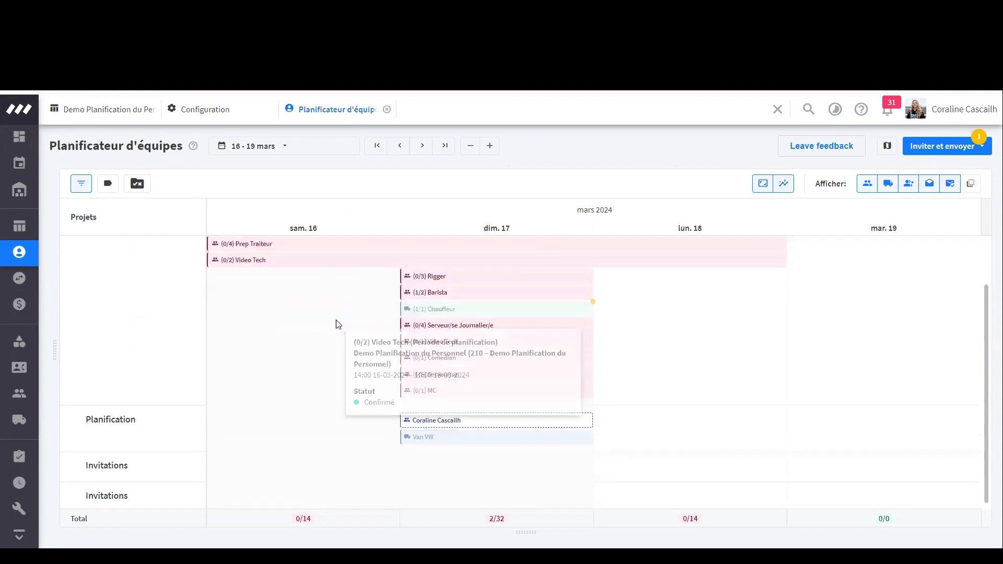
scroll(249, 353, up, 1)
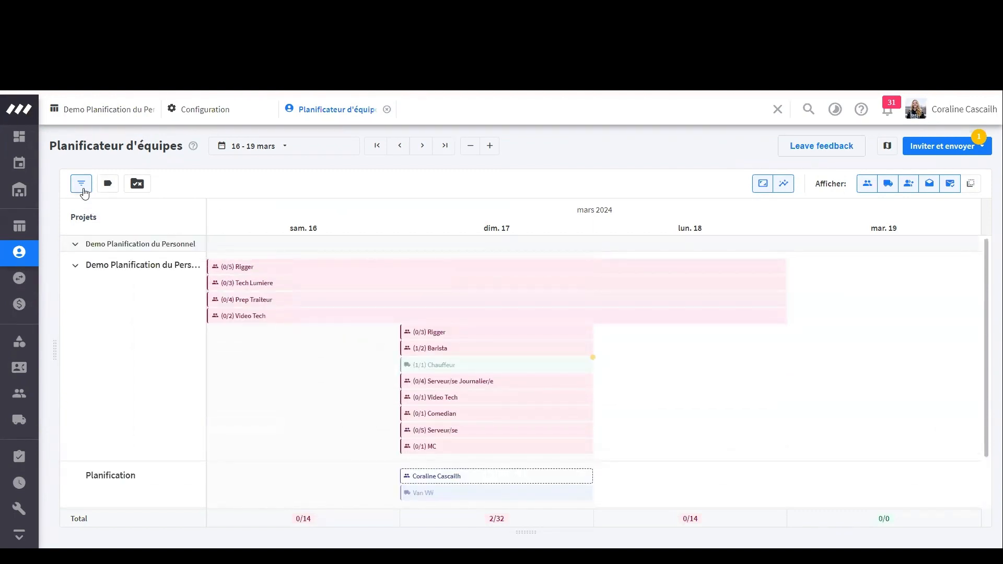
click(82, 187)
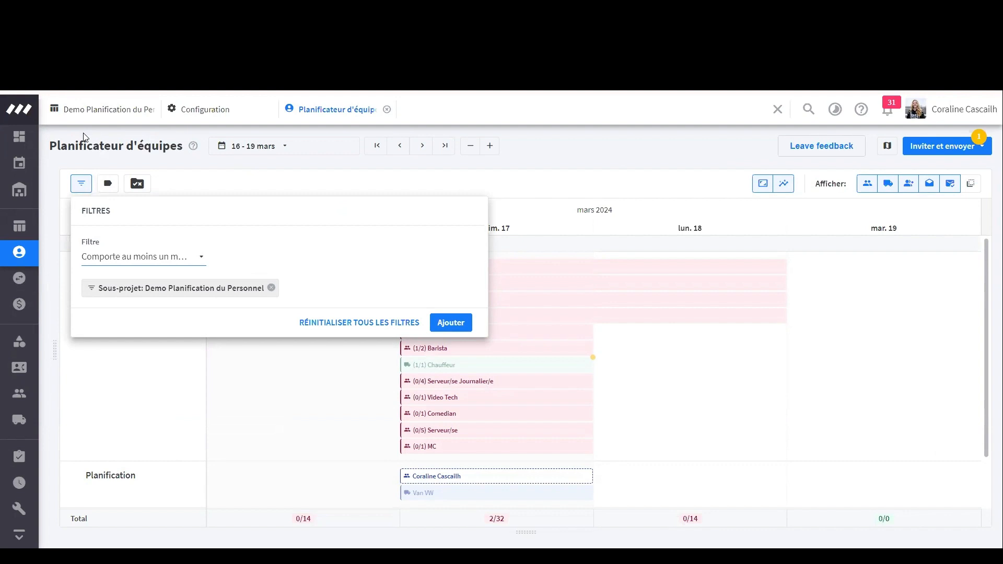
click(82, 188)
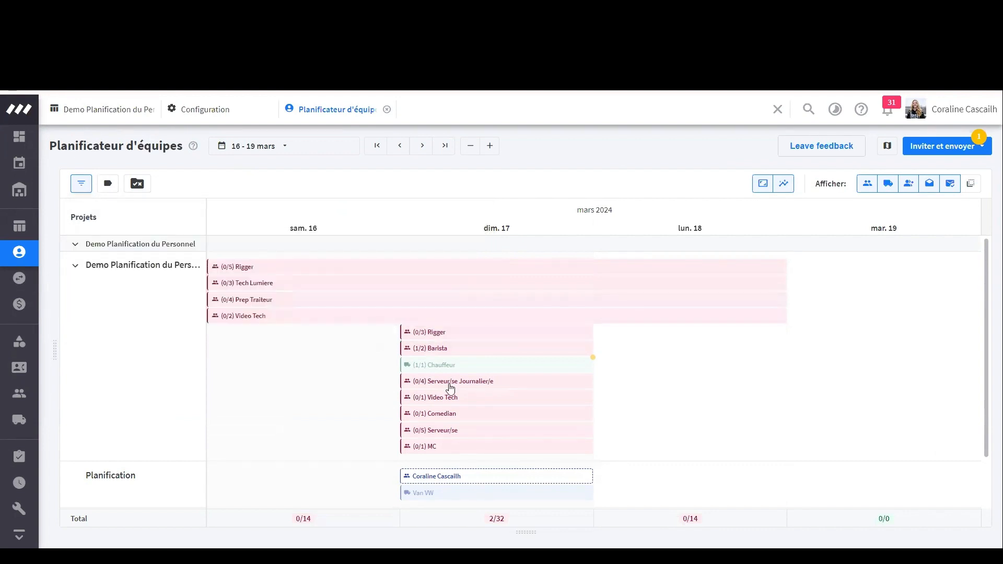
click(83, 186)
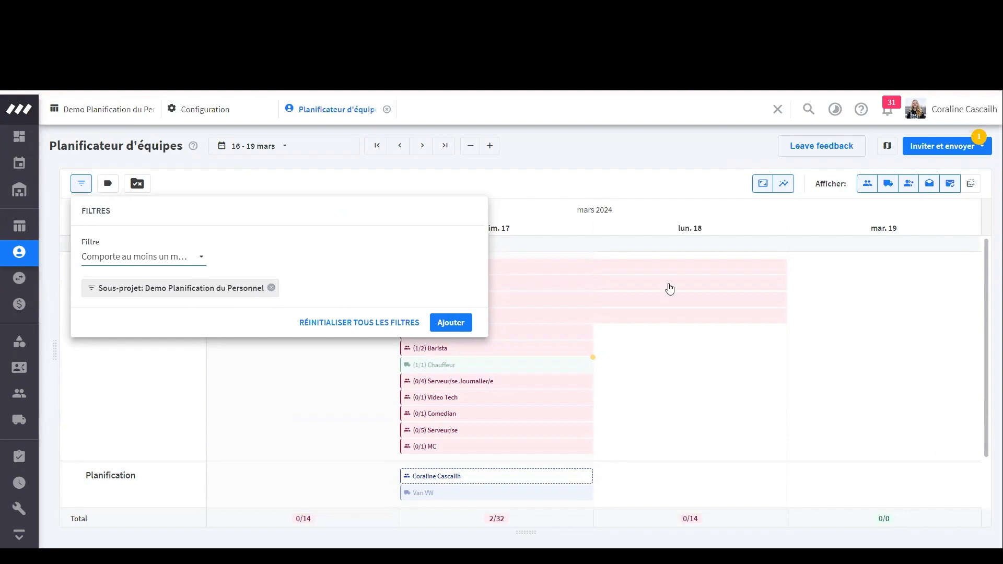
click(632, 161)
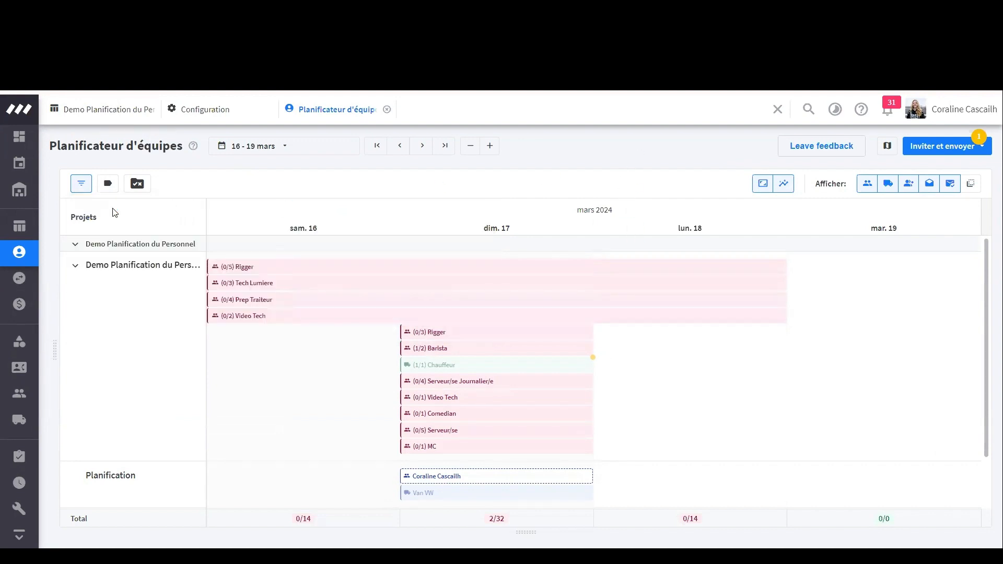
Examine the planner's tag filter options and the saved presets for the project list
click(108, 185)
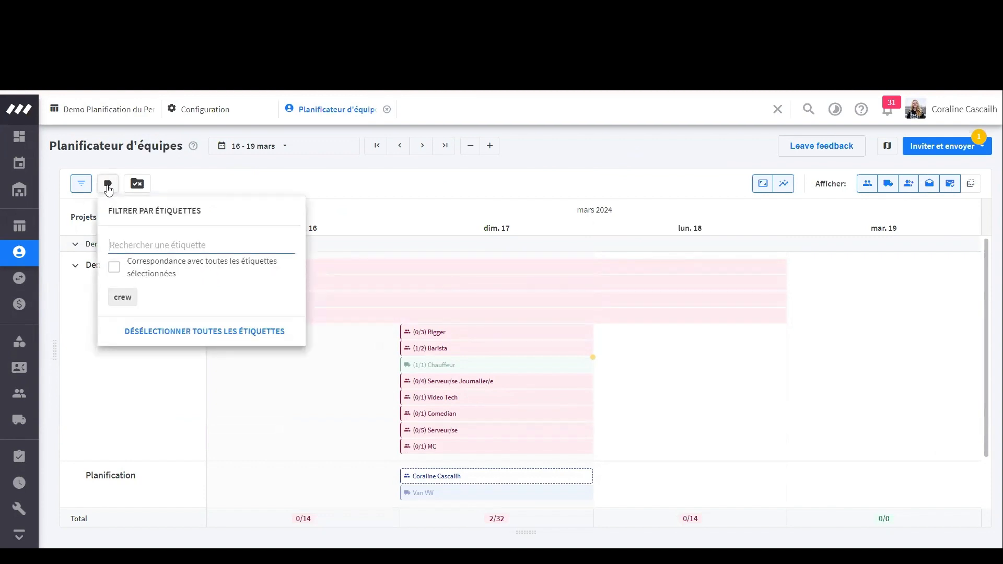
click(108, 185)
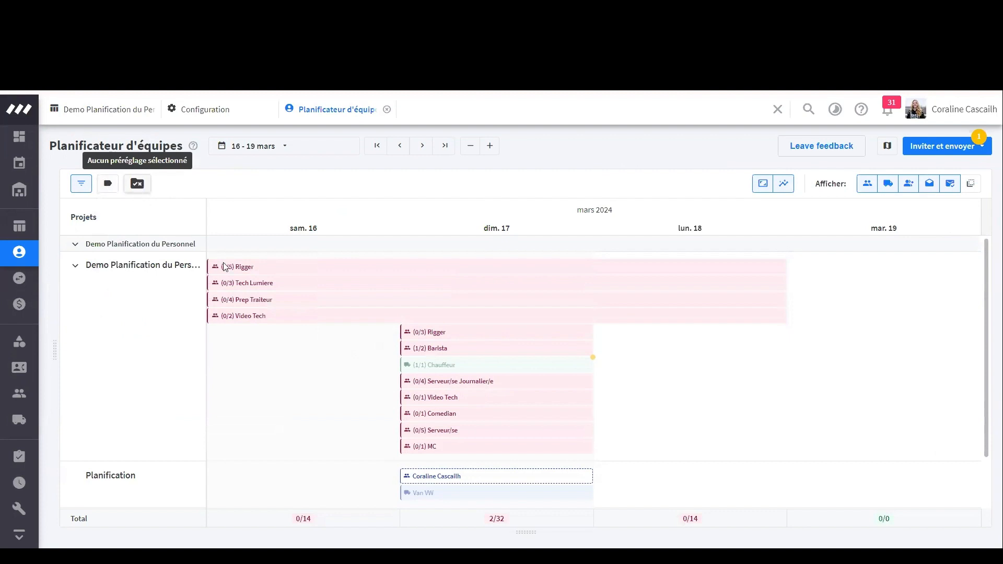
click(139, 194)
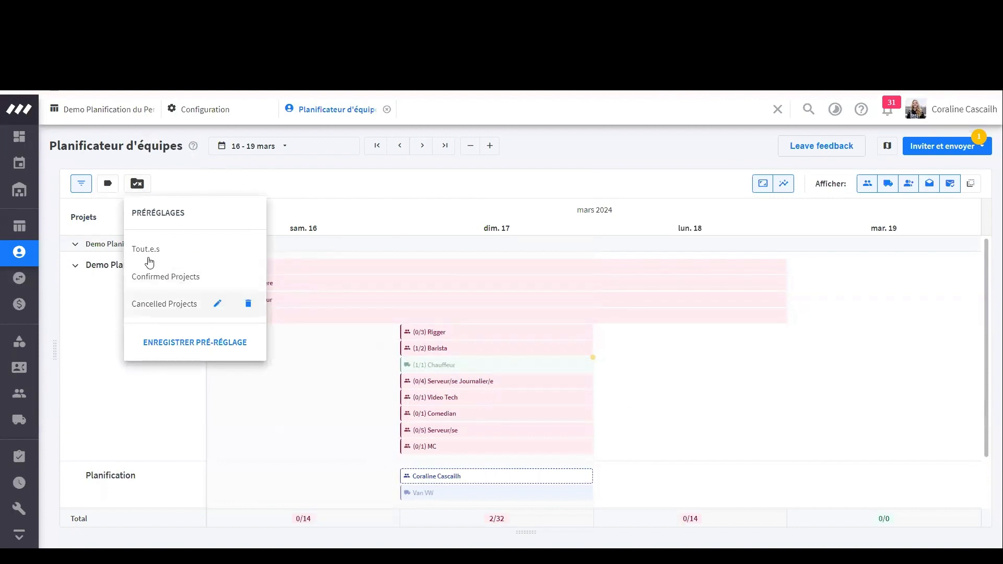
click(138, 186)
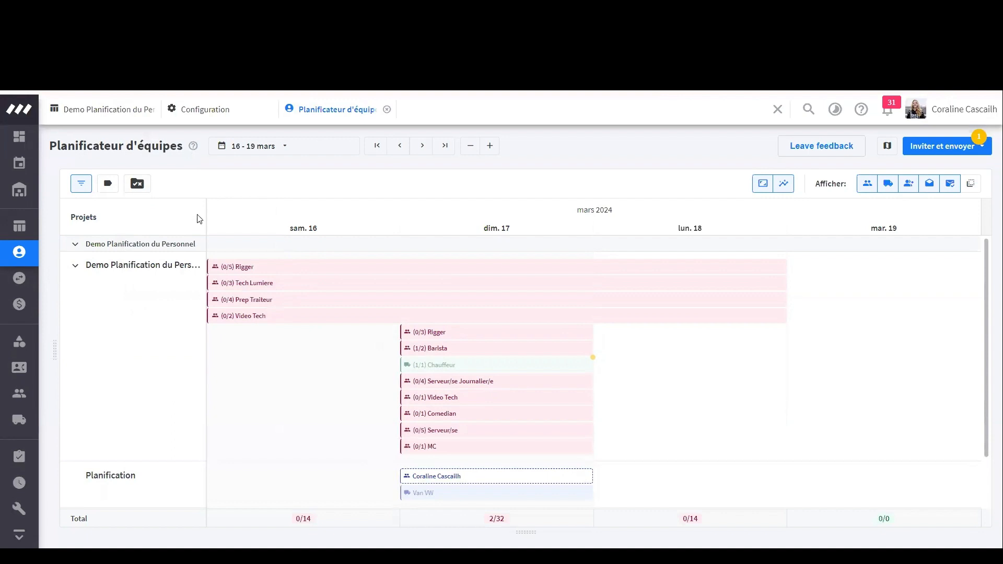
Examine the planner's period options with their start and end date calendars, and close them without applying a change
click(342, 149)
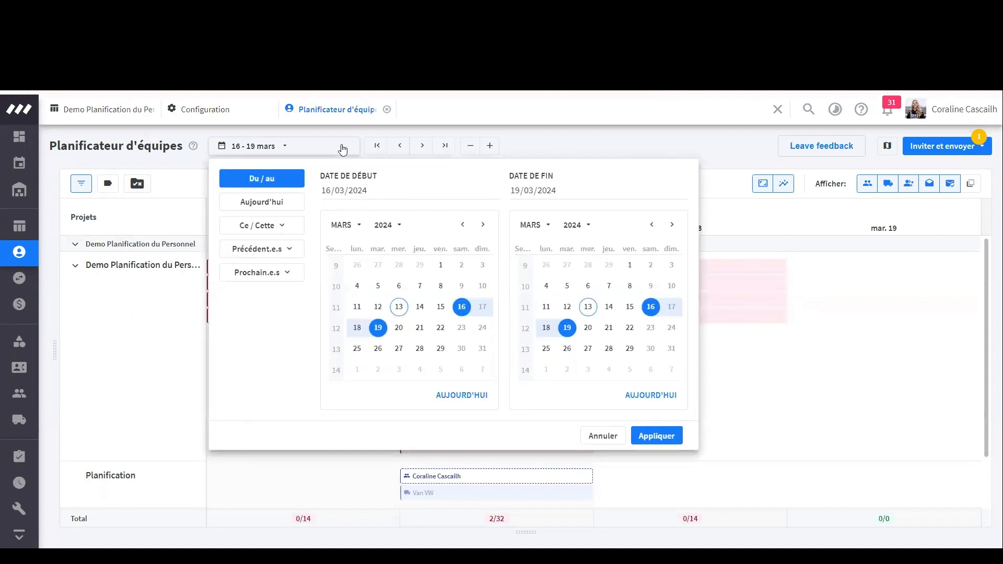
click(342, 150)
click(330, 153)
click(187, 166)
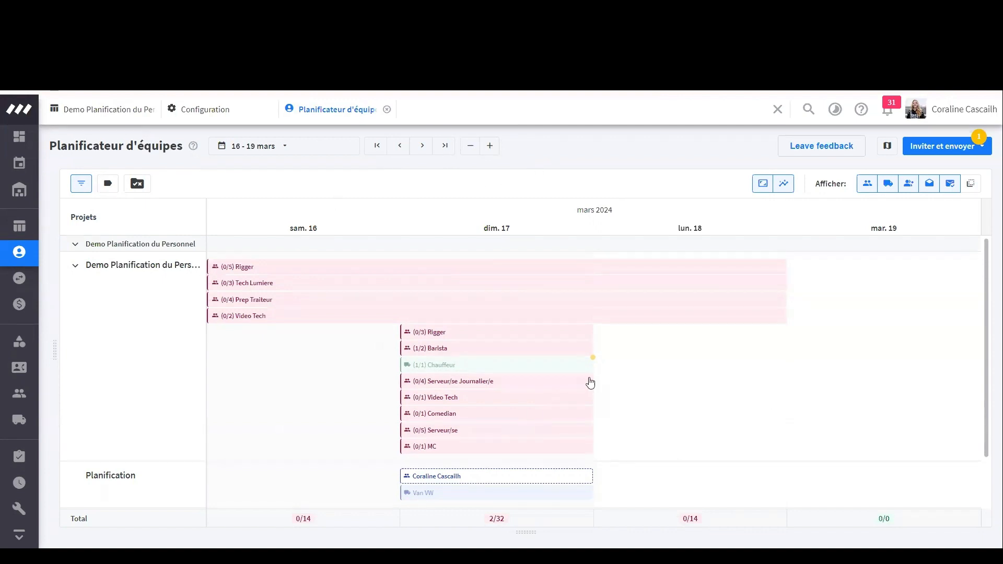
Review the project's functions, hide its Planification row by collapsing the project, and expand it again
scroll(589, 382, down, 1)
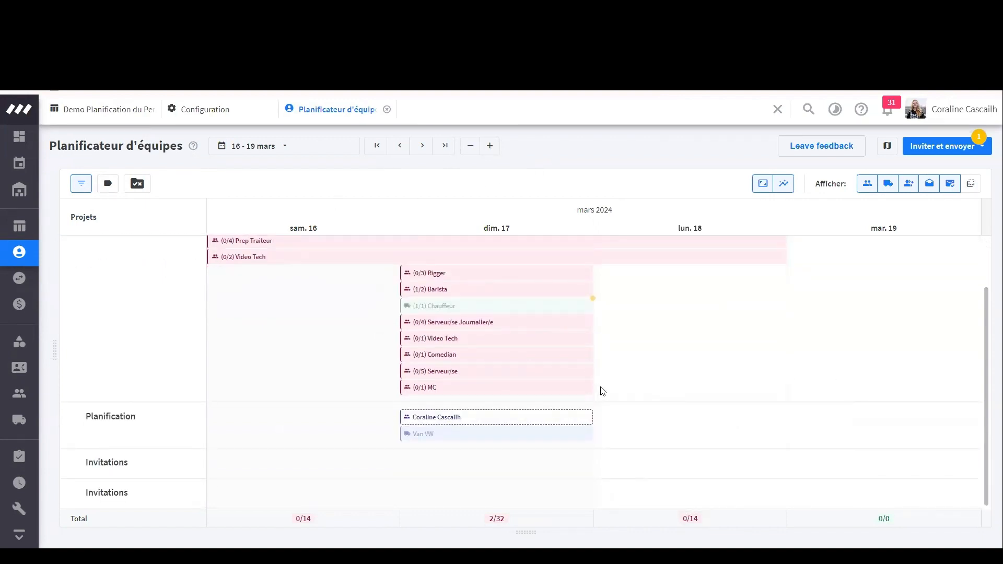
scroll(324, 454, up, 1)
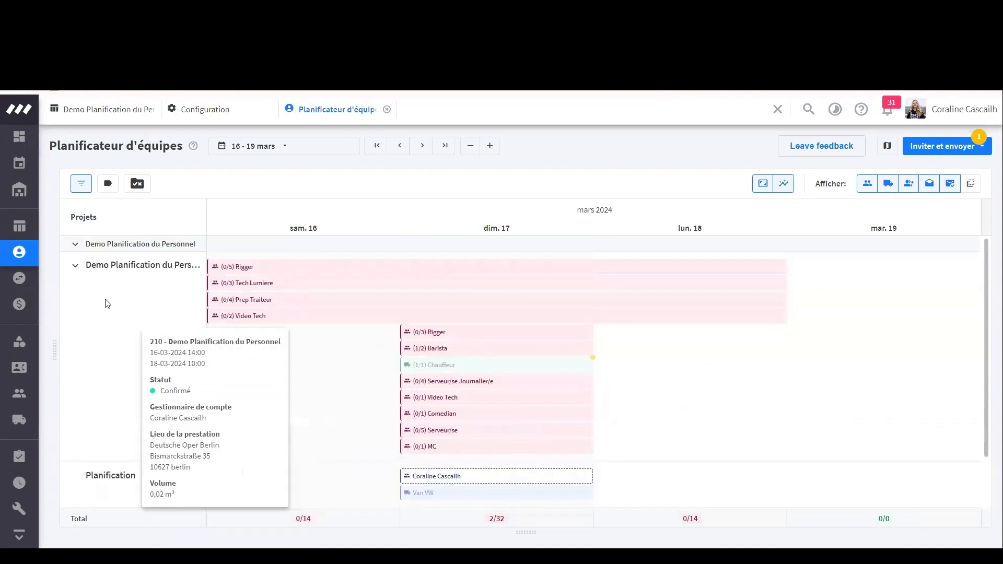
click(75, 266)
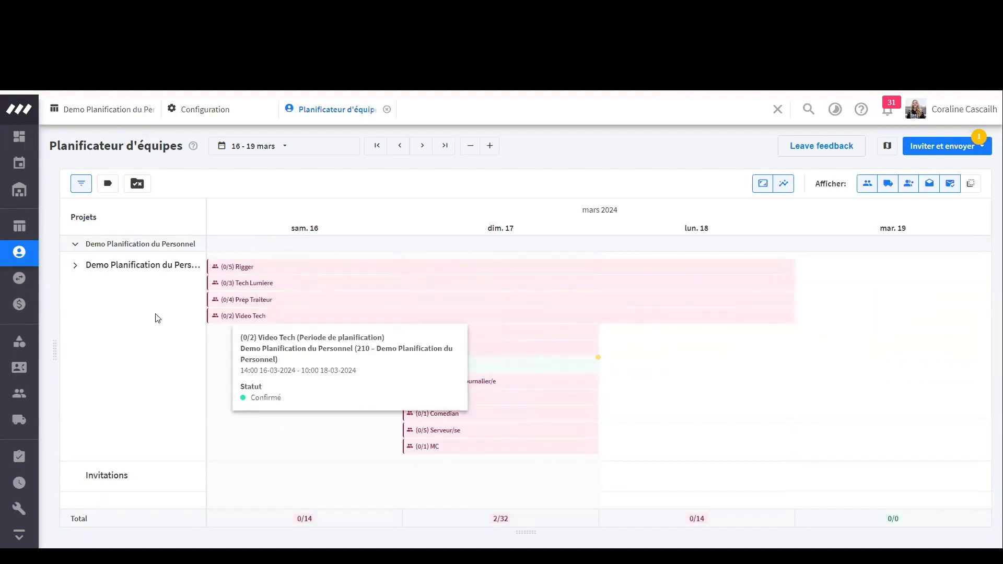
click(75, 264)
scroll(124, 304, down, 2)
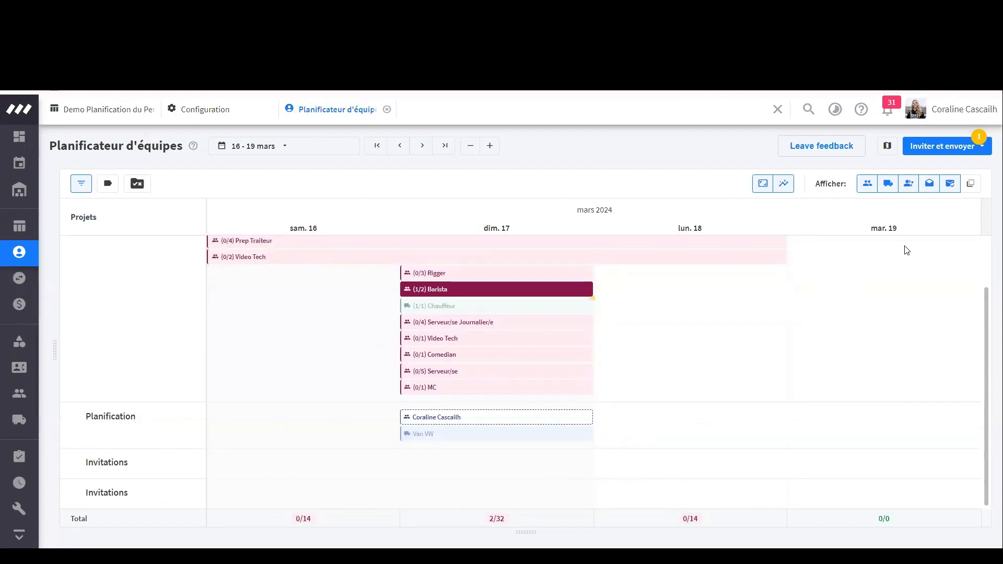
Show the Autre planning rows, examine and hide them again, and toggle the display of Invitations en attente
click(972, 183)
scroll(873, 280, down, 2)
scroll(898, 284, up, 1)
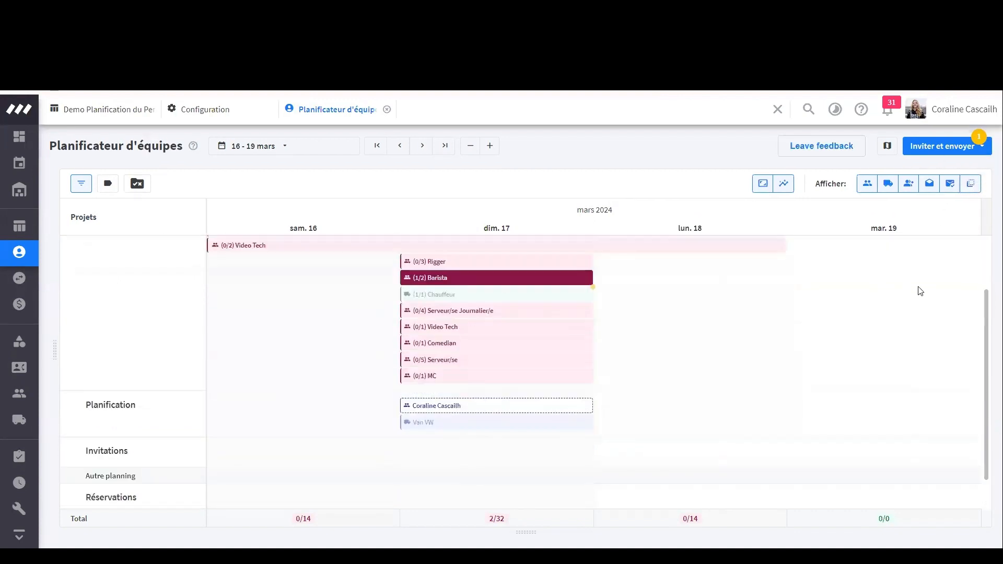
scroll(924, 282, up, 1)
scroll(930, 277, down, 2)
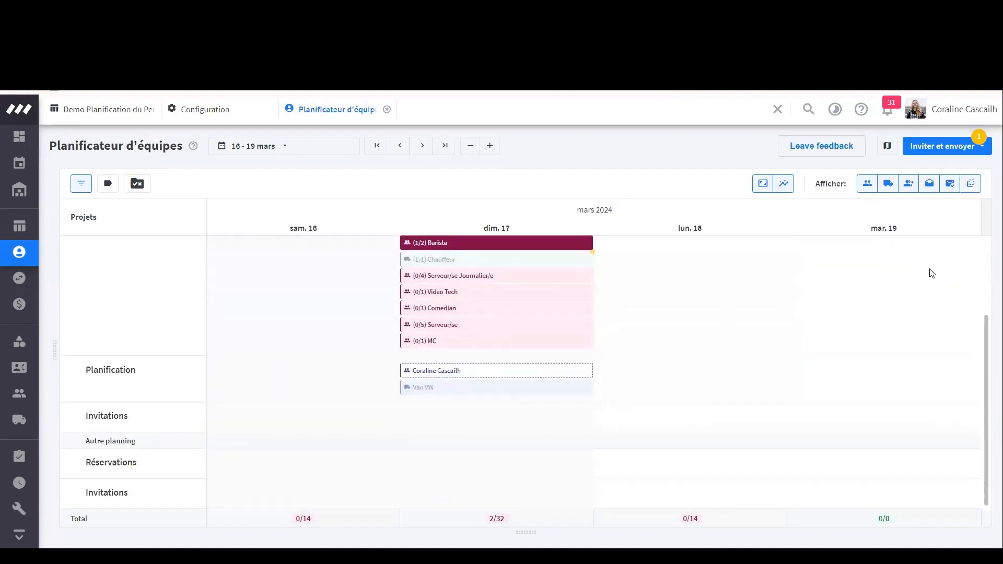
click(966, 187)
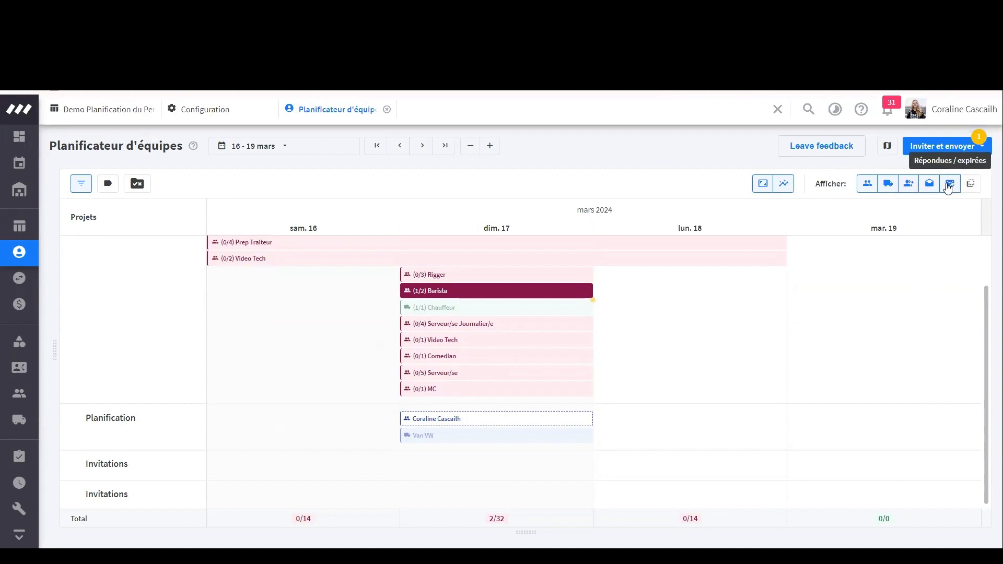
click(931, 188)
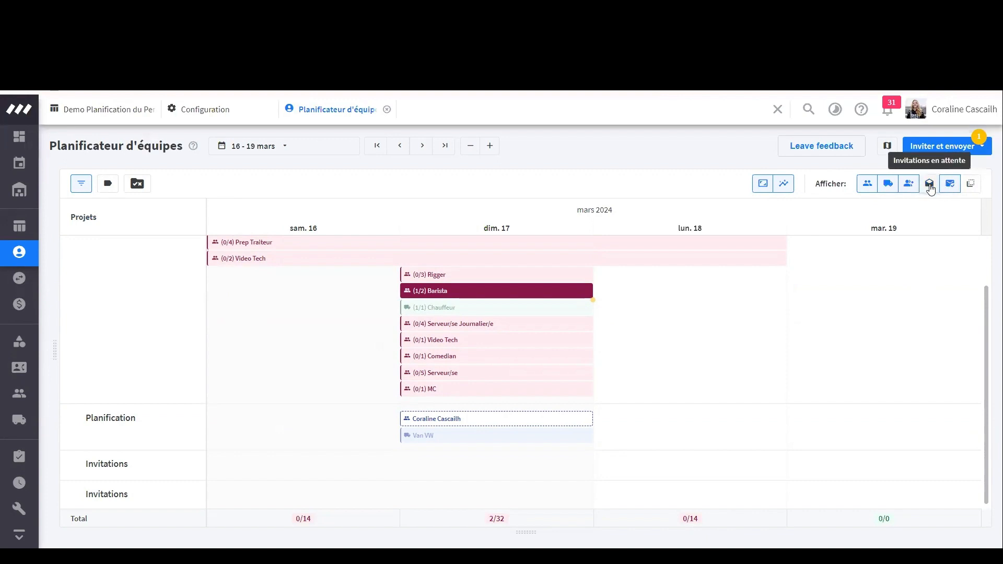
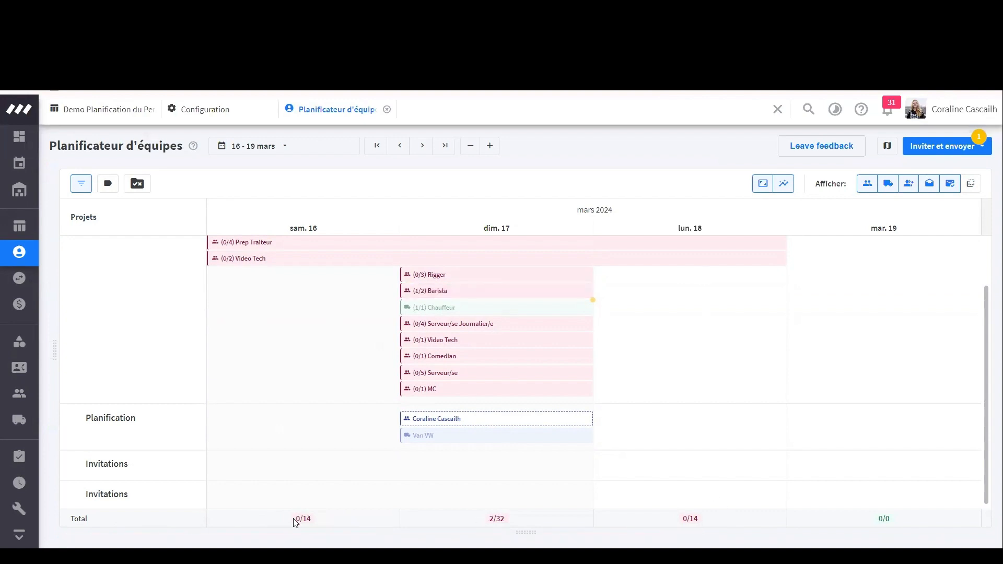
Hide and restore the Total row, and compare the functions at exact times with their full-width display
click(785, 186)
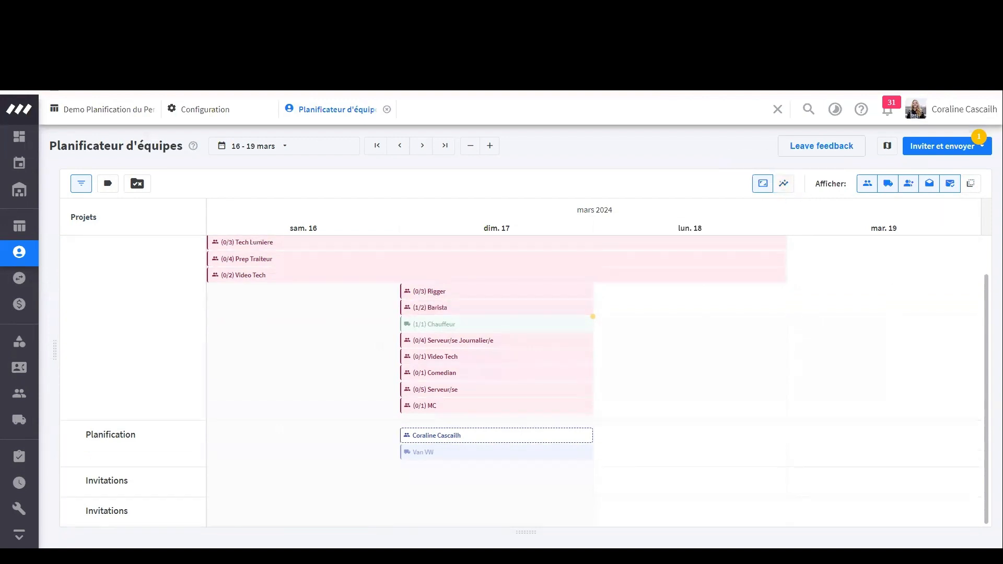
click(784, 186)
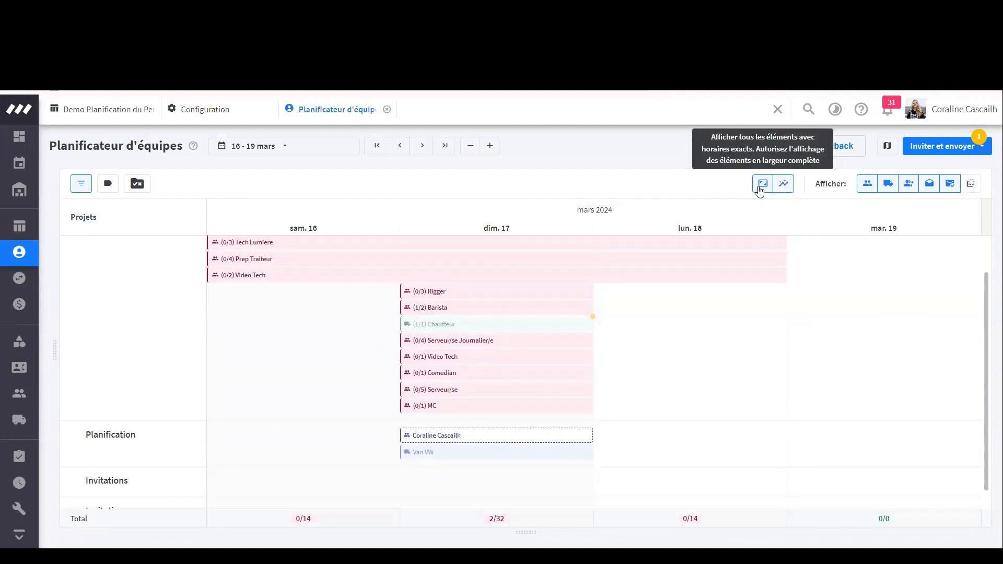
click(762, 188)
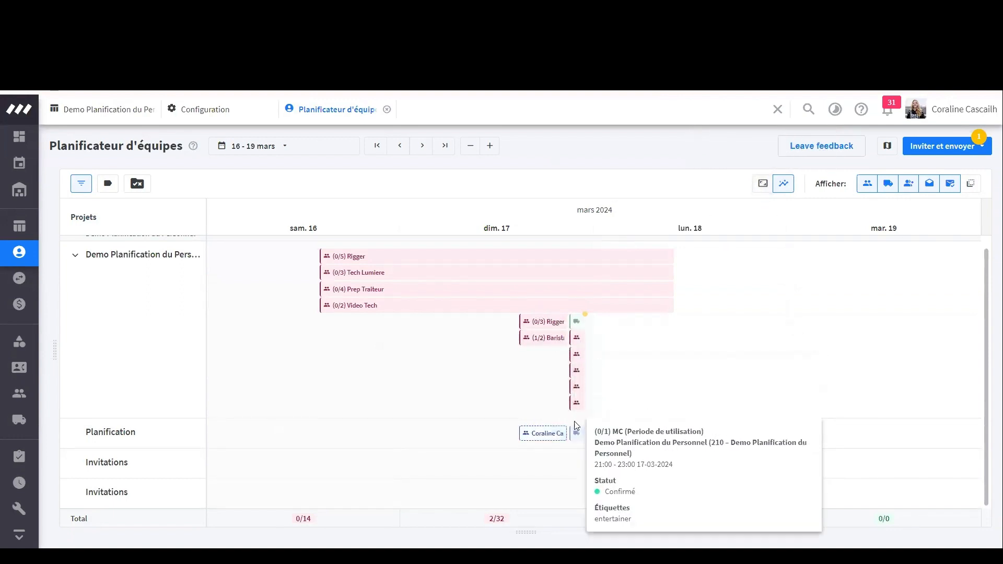
click(762, 186)
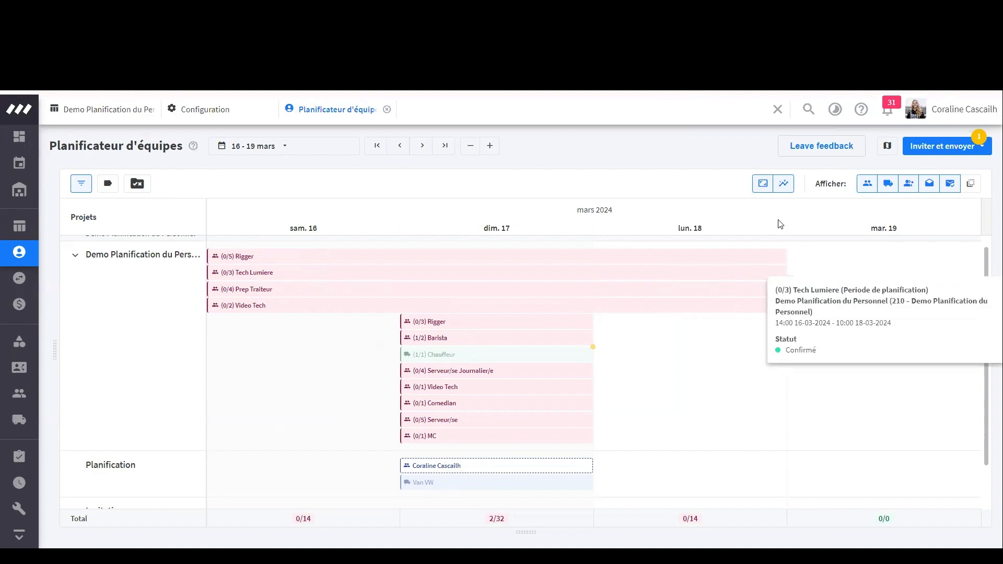
click(761, 187)
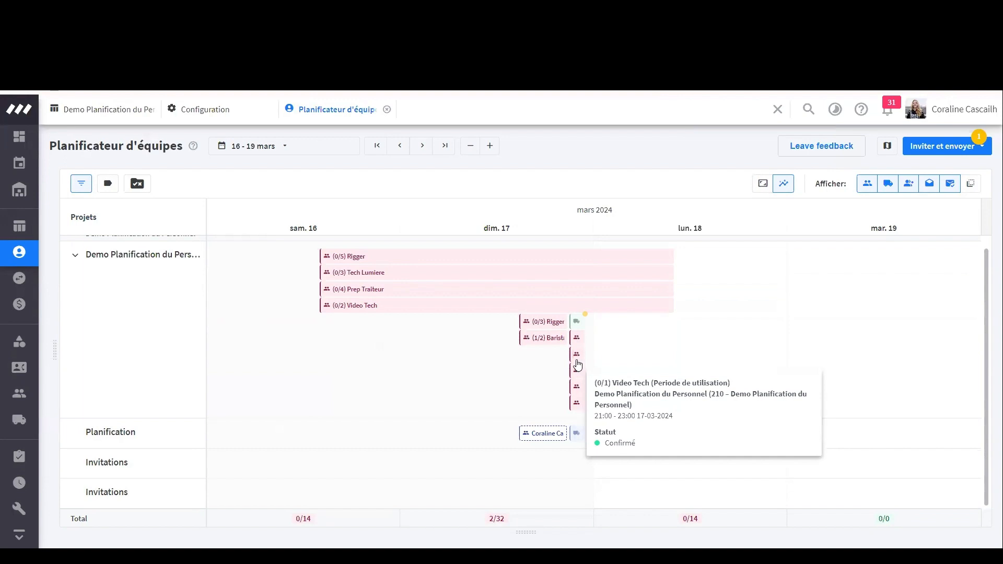
click(762, 184)
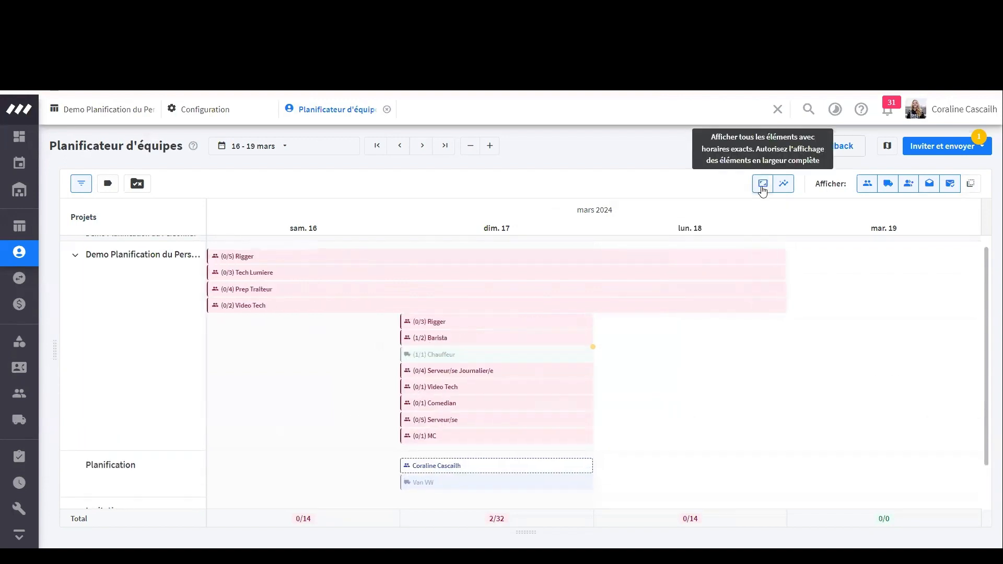
scroll(338, 360, down, 1)
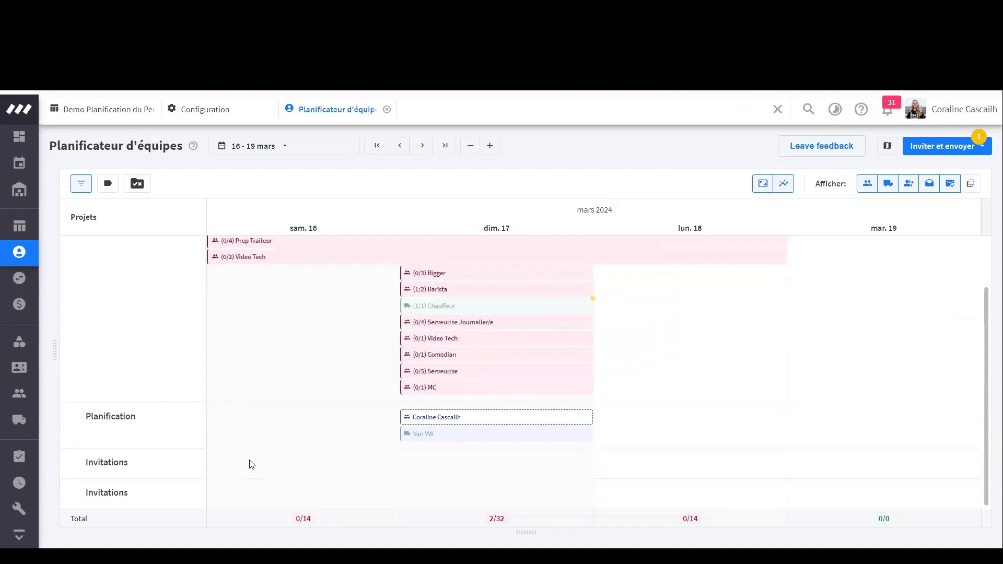
Reveal the staff members list beside the project planner and the staff timeline beneath it, adjusting the split between the two timelines
scroll(280, 459, up, 1)
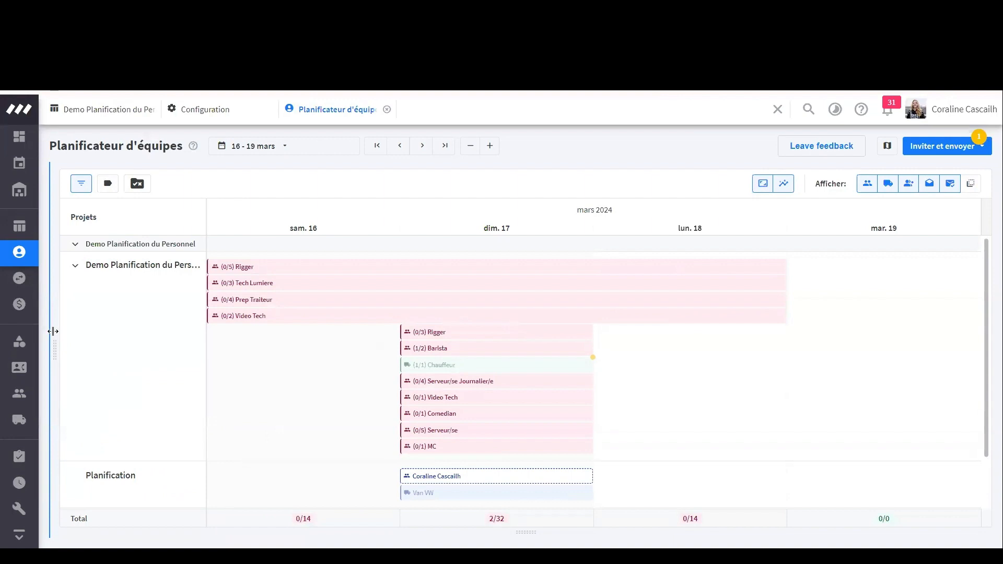
drag(53, 332, 253, 338)
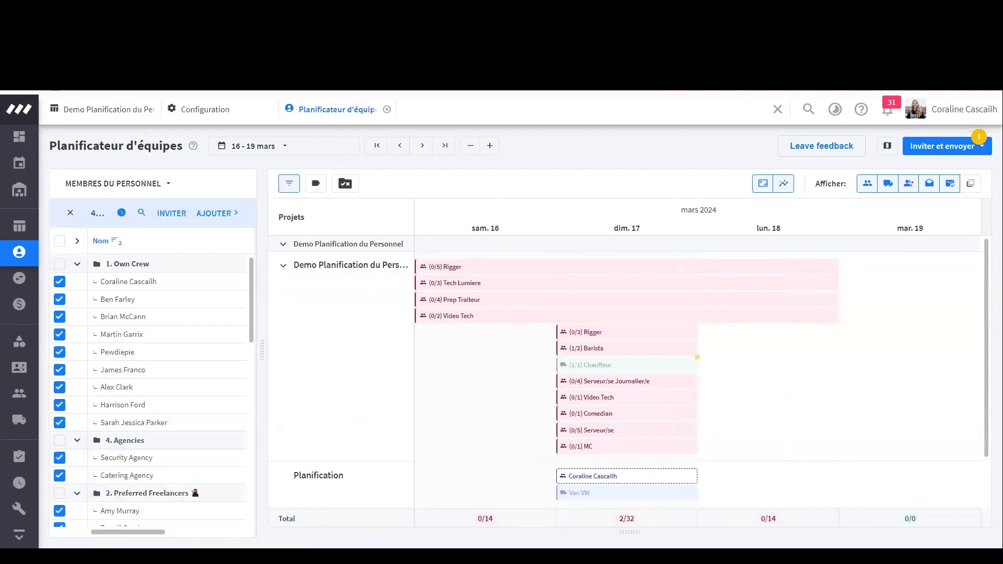
drag(629, 532, 630, 397)
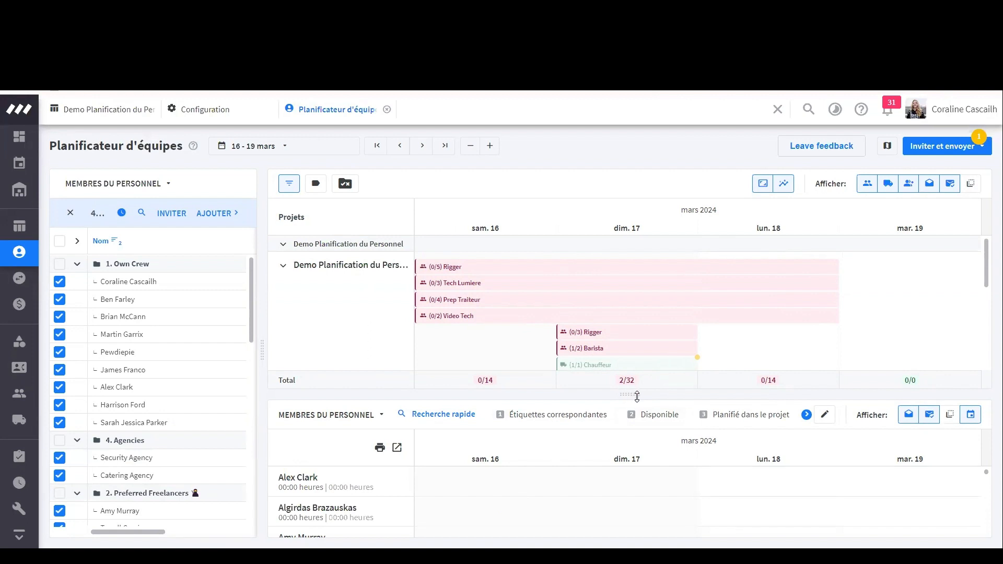
drag(637, 396, 648, 418)
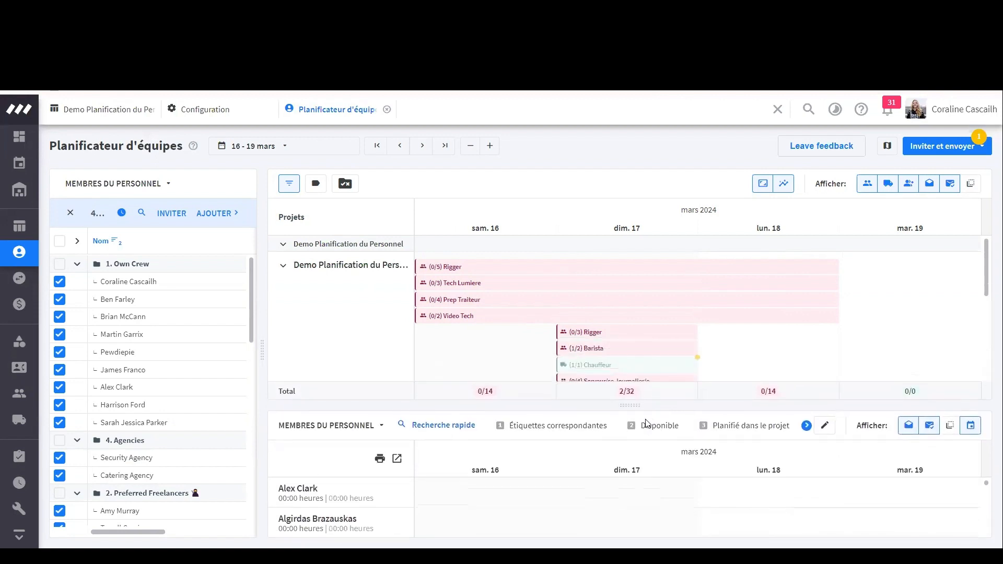
right_click(646, 418)
click(631, 417)
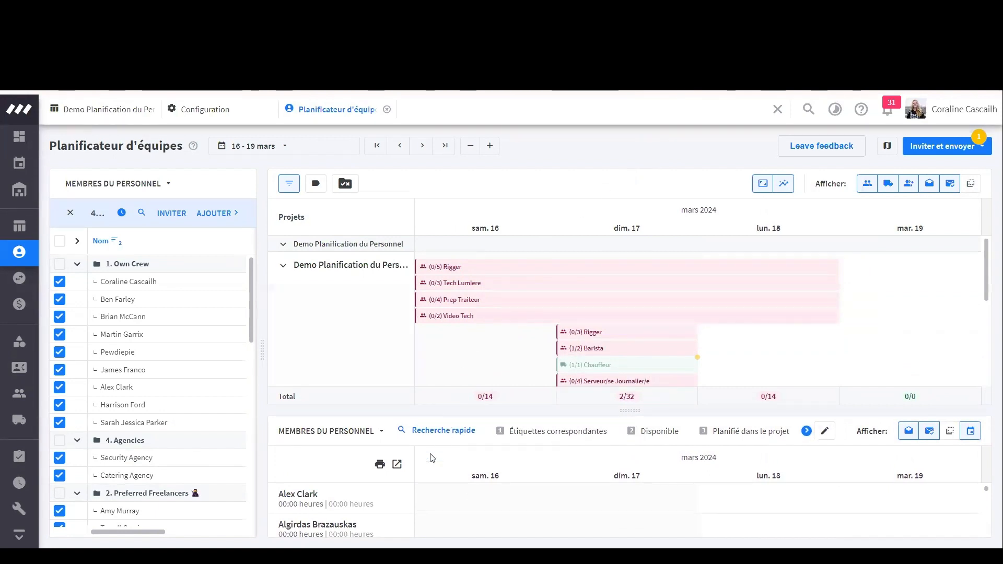
Open the staff timeline in a separate window and compare it with the project planner
click(398, 470)
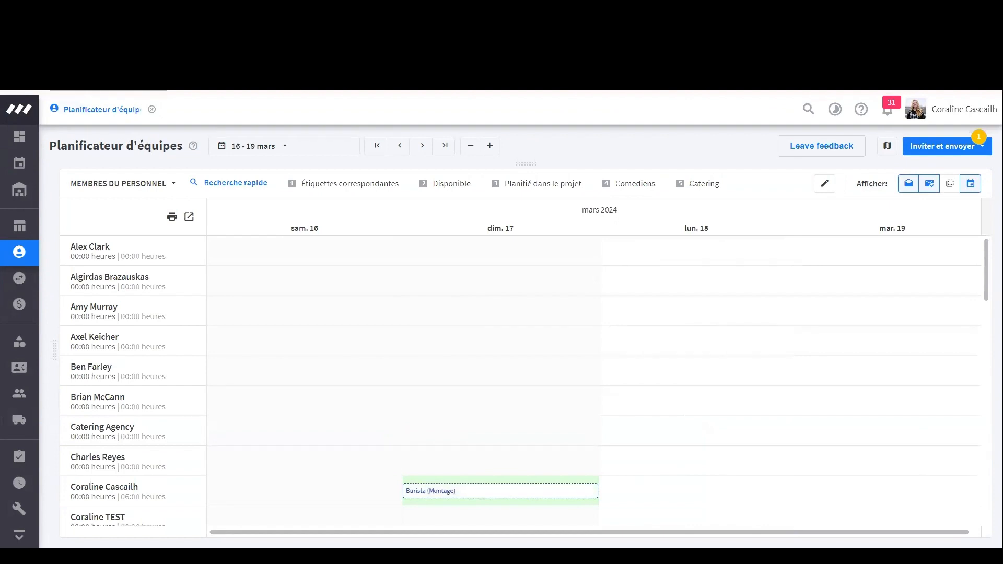
key(ctrl+shift+Tab)
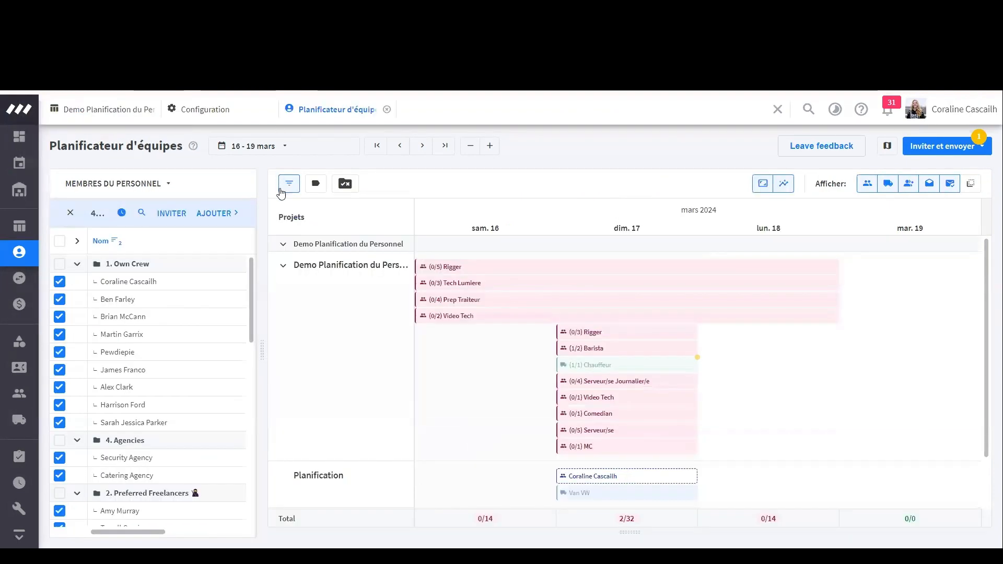
key(ctrl+Tab)
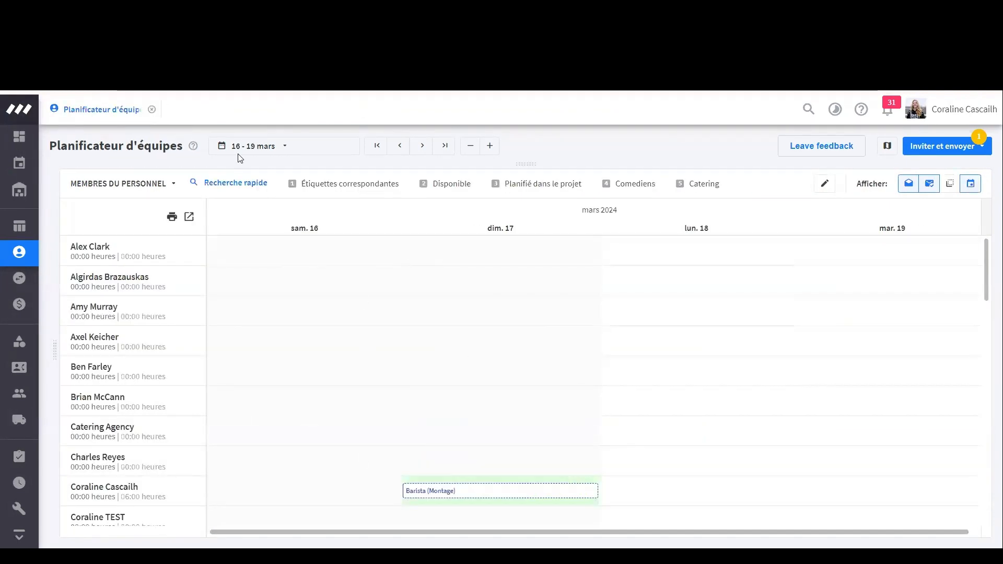
key(ctrl+shift+Tab)
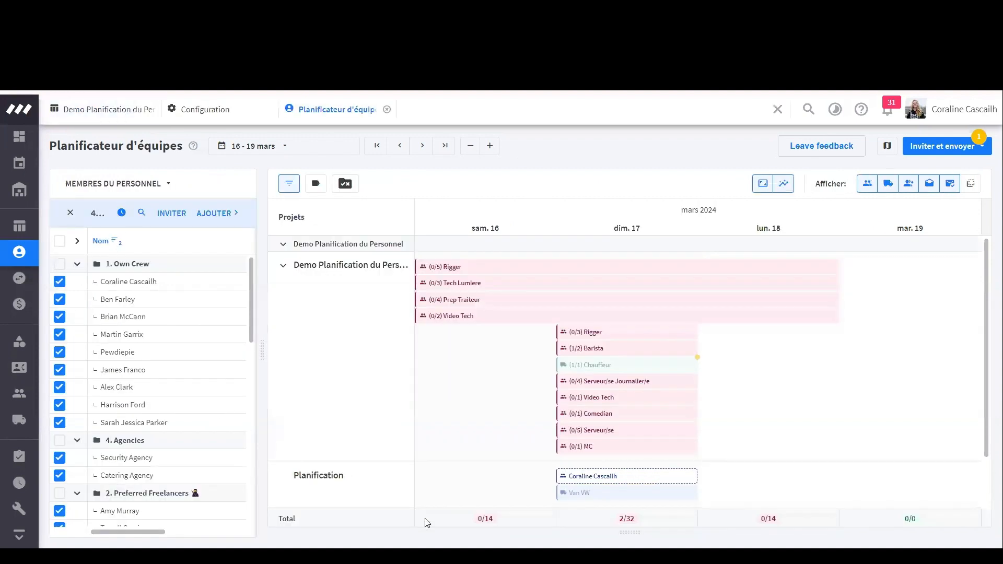
Select all groups in the staff members list and review the staff rows in the detached timeline
click(59, 242)
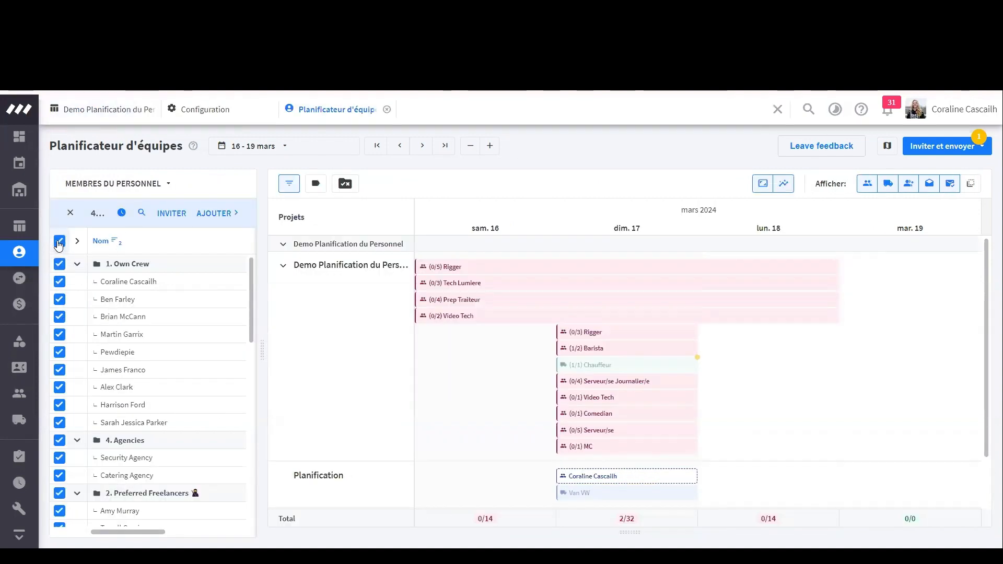
key(ctrl+Tab)
scroll(150, 315, down, 5)
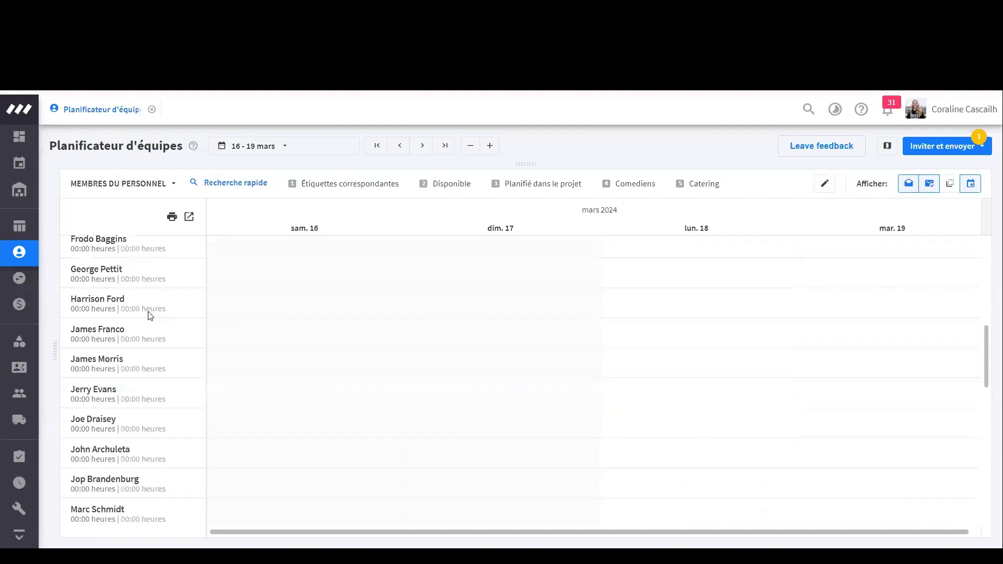
scroll(150, 315, up, 5)
key(ctrl+shift+Tab)
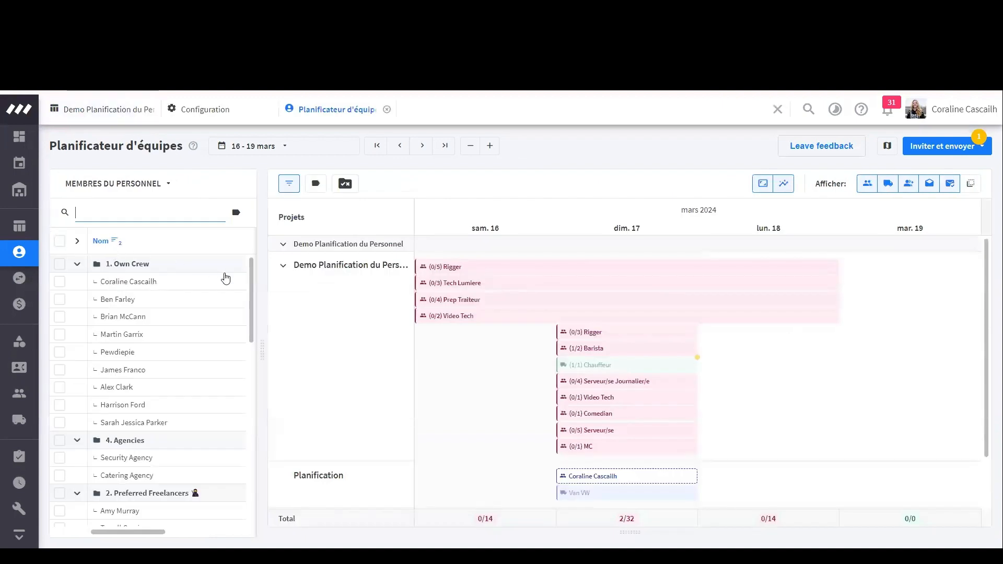
key(ctrl+a)
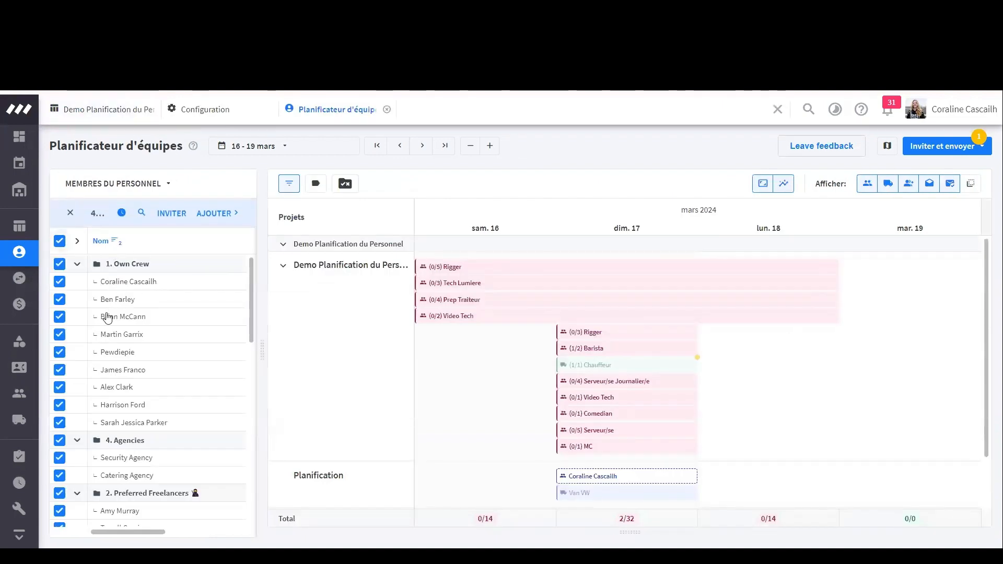
Select the Tech Lumiere function in the project timeline and show the staff timeline beneath it with an adjusted height
click(460, 287)
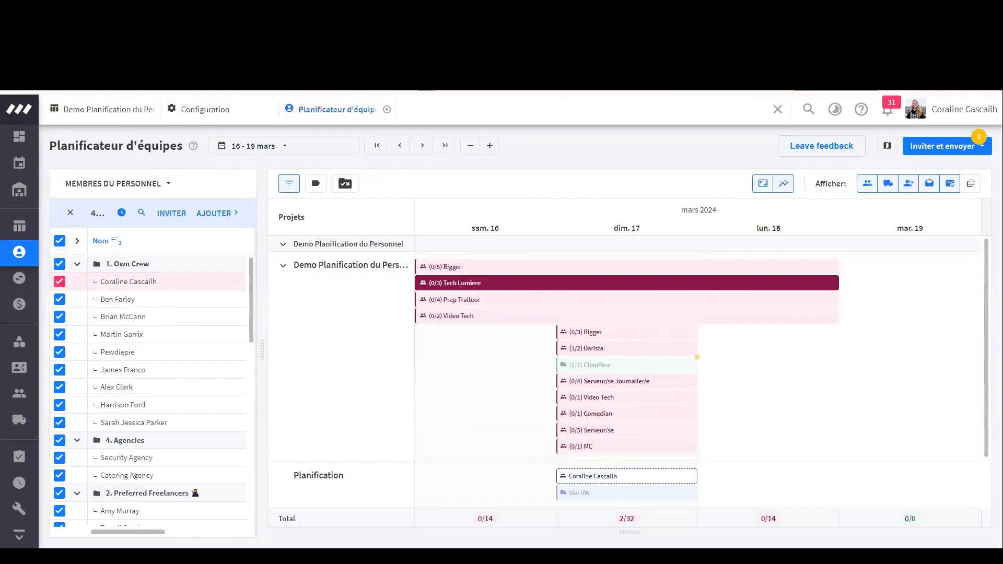
drag(629, 531, 631, 383)
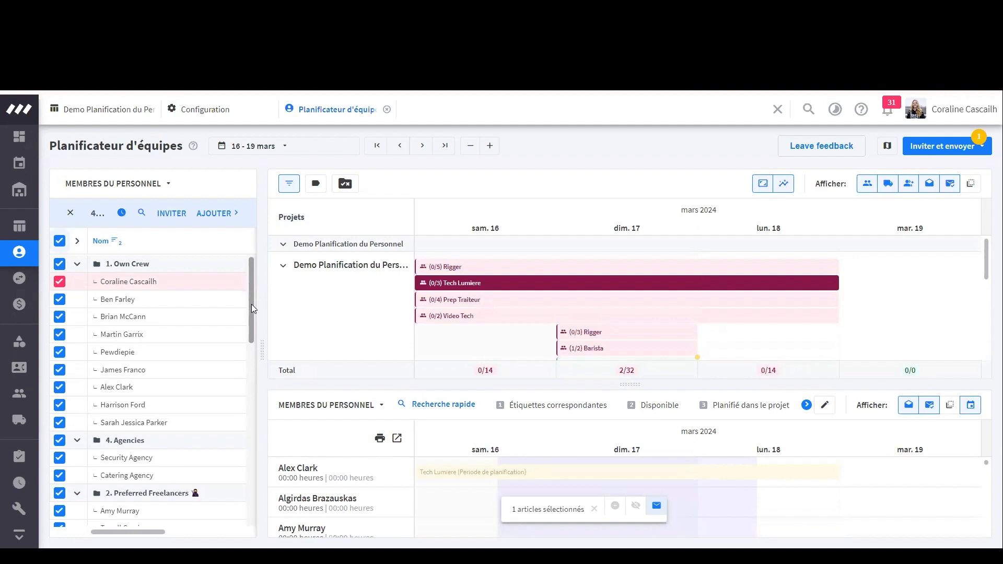
mouse_move(354, 284)
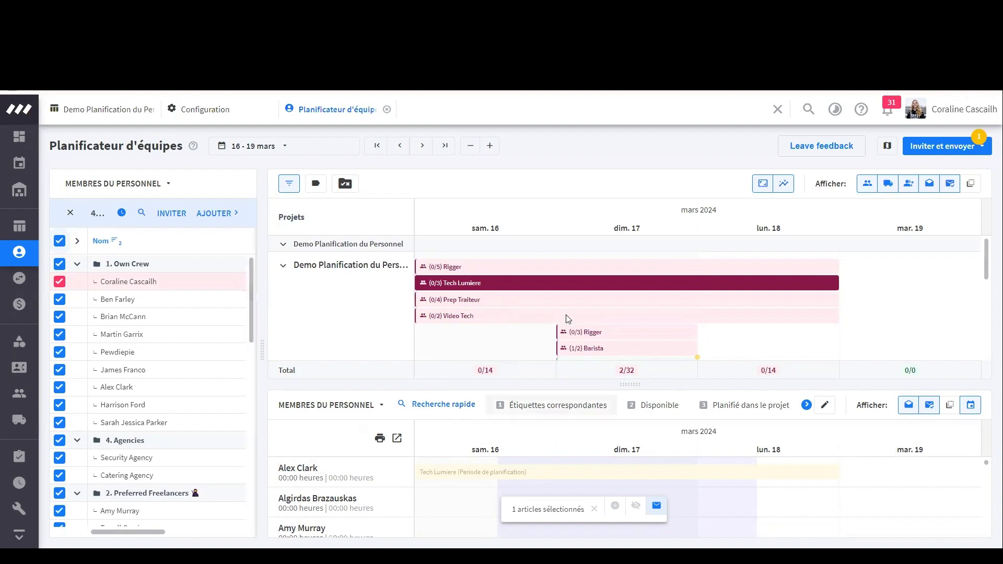
drag(635, 387, 642, 425)
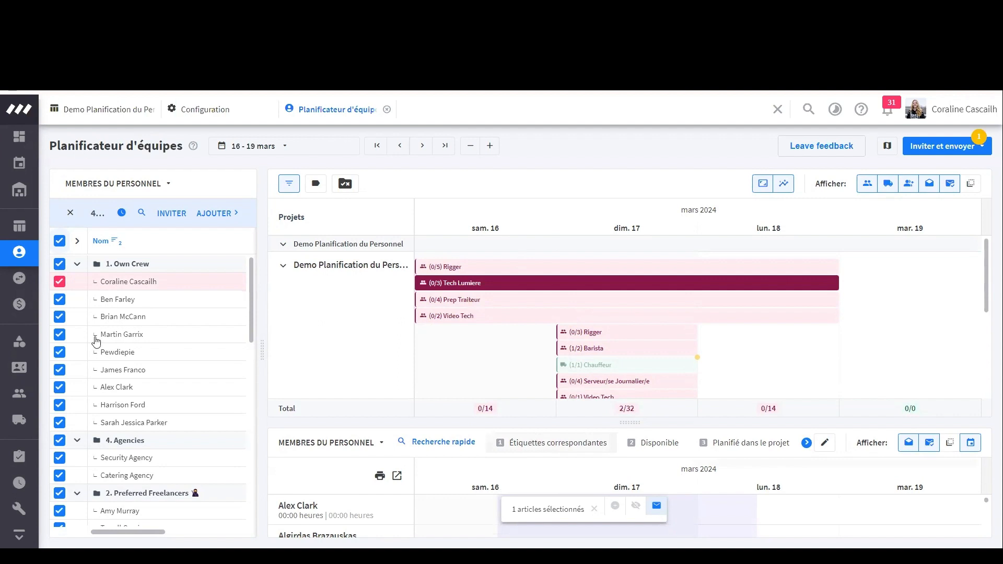
Clear the staff selection and select only the Own Crew group, checking the other groups in the list
click(105, 381)
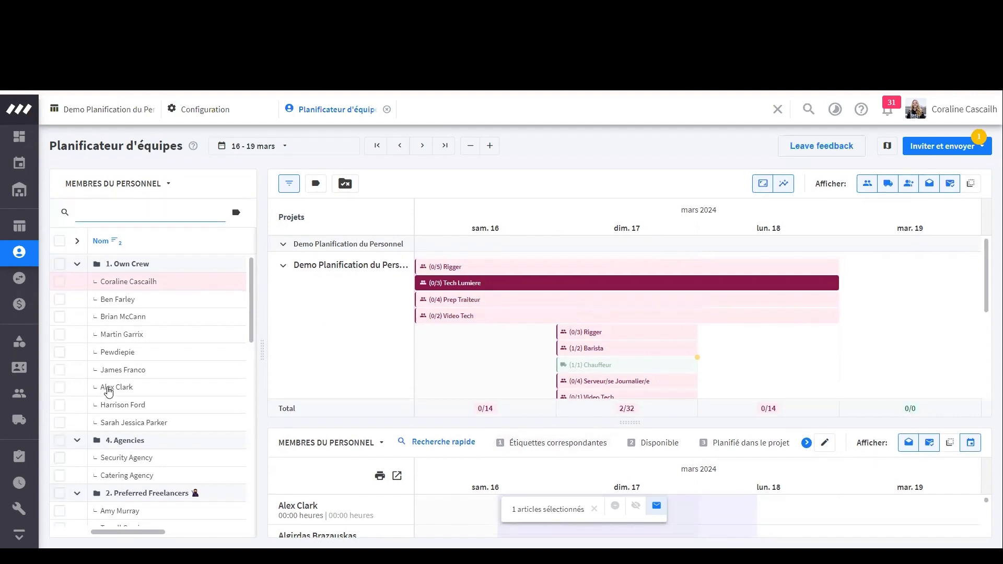
click(59, 262)
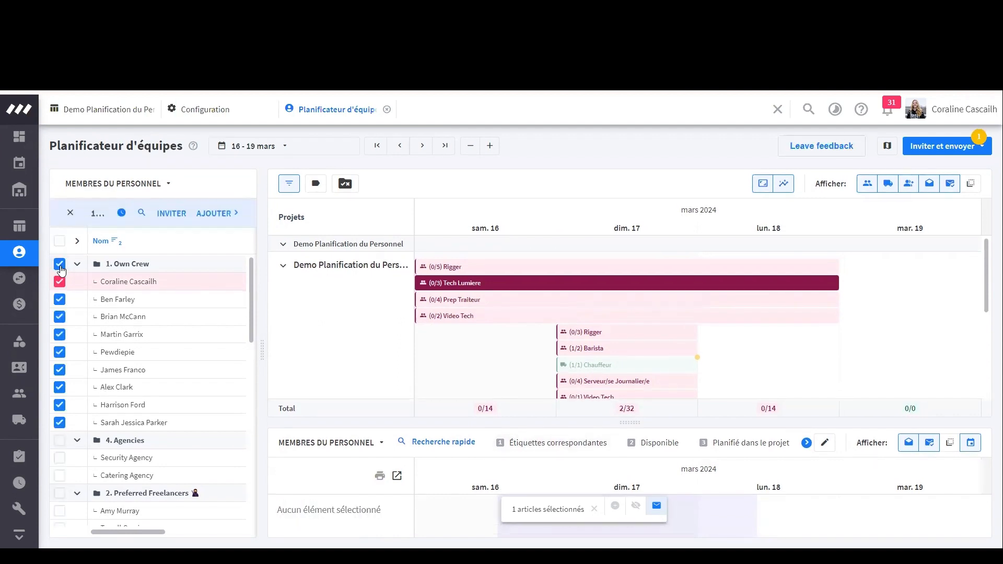
scroll(117, 472, down, 5)
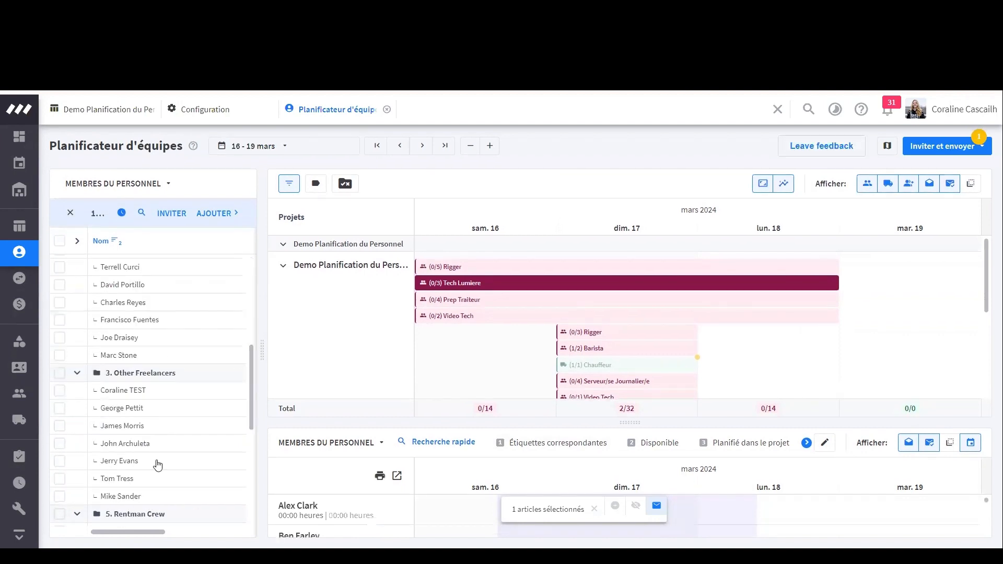
scroll(180, 494, down, 3)
scroll(193, 419, up, 6)
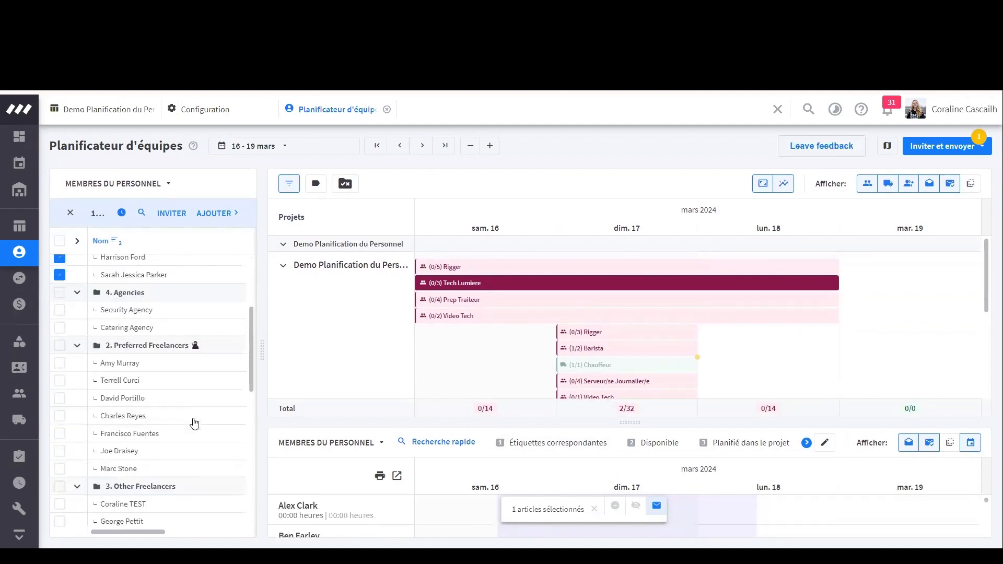
scroll(190, 421, up, 3)
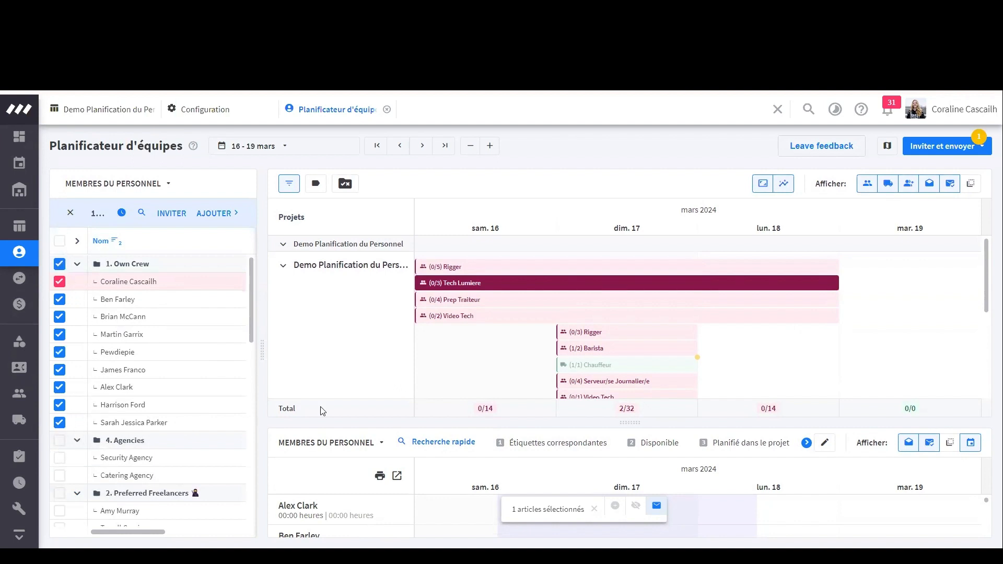
Enlarge the staff timeline until the project timeline is nearly collapsed, and view all of its quick filters
mouse_move(429, 281)
drag(622, 415, 626, 353)
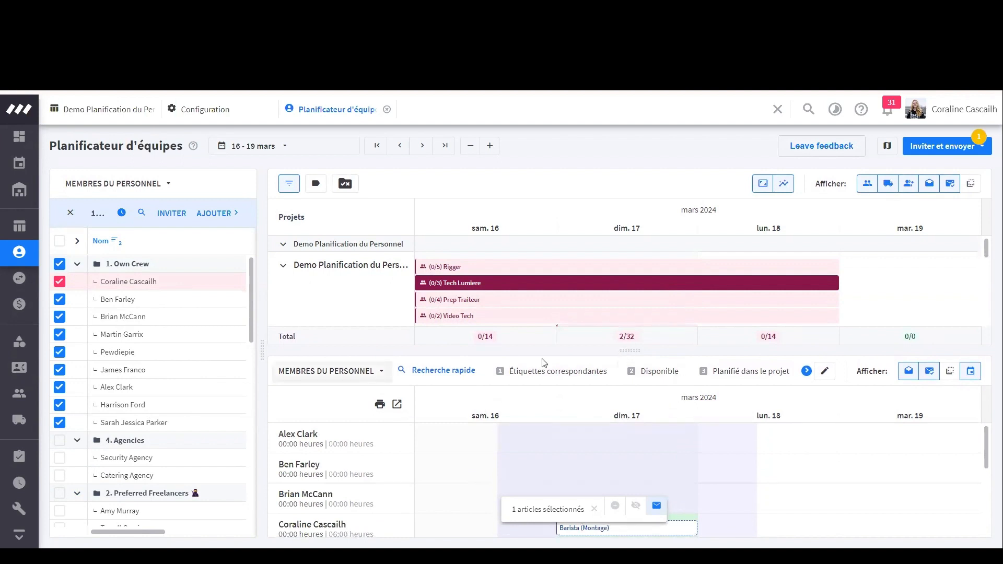
click(662, 369)
drag(633, 349, 635, 263)
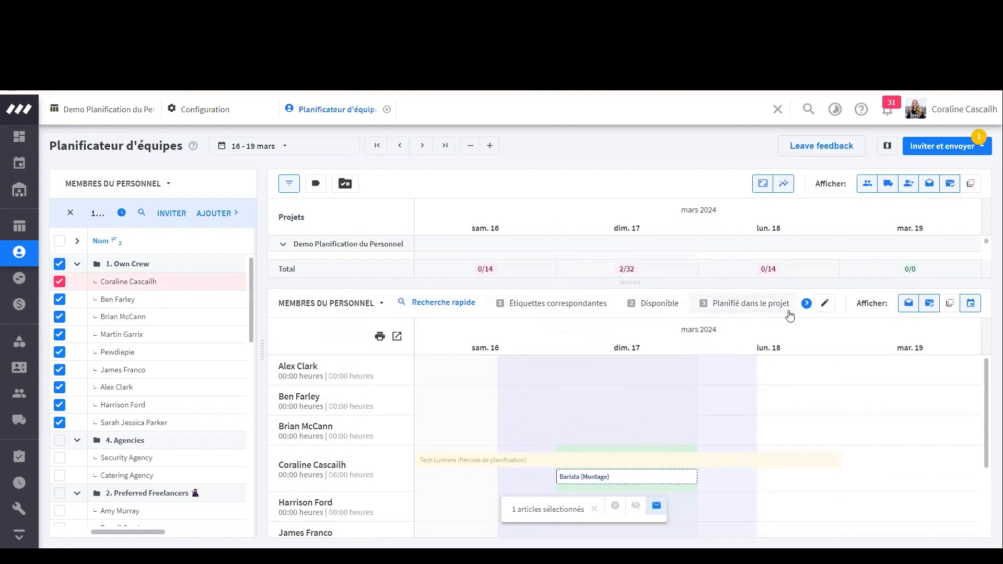
click(806, 303)
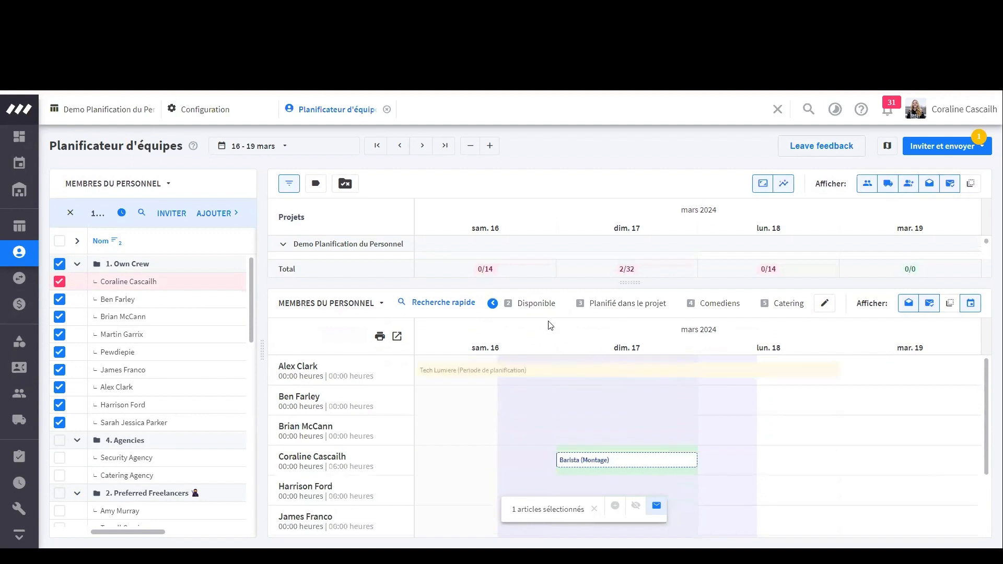
click(493, 308)
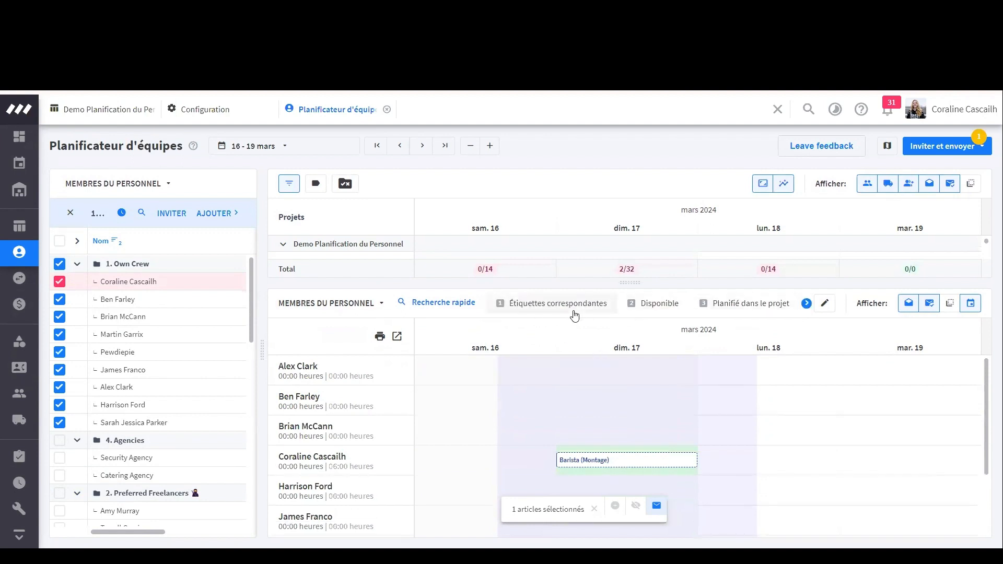
Select all staff members, apply the Étiquettes correspondantes filter to the staff timeline and review the filtered rows
click(59, 240)
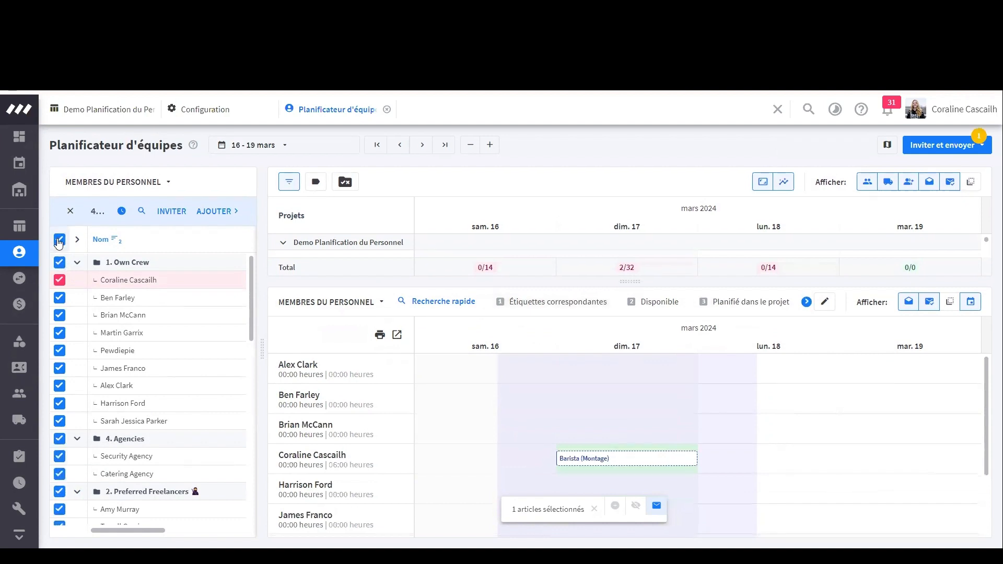
click(561, 308)
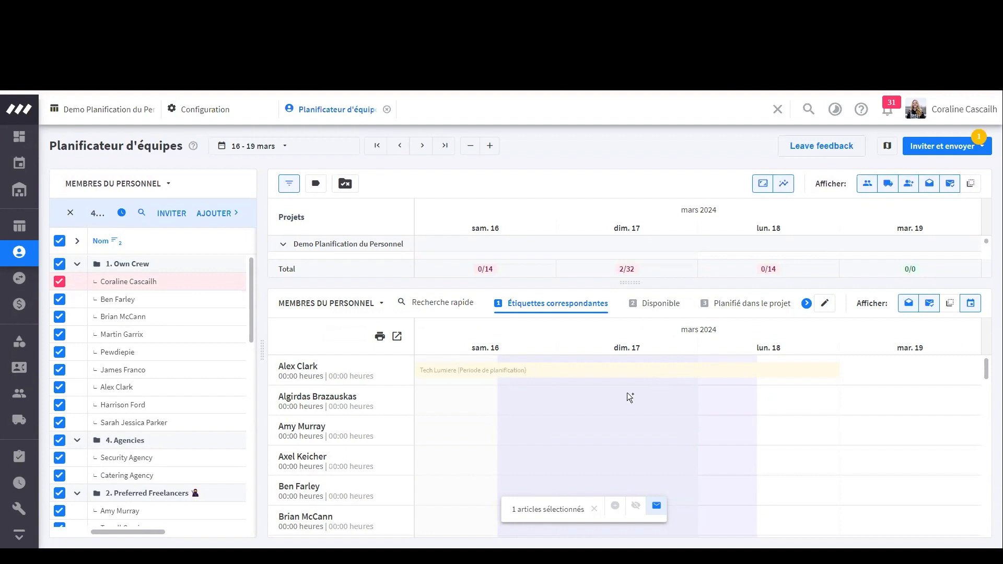
scroll(317, 516, down, 10)
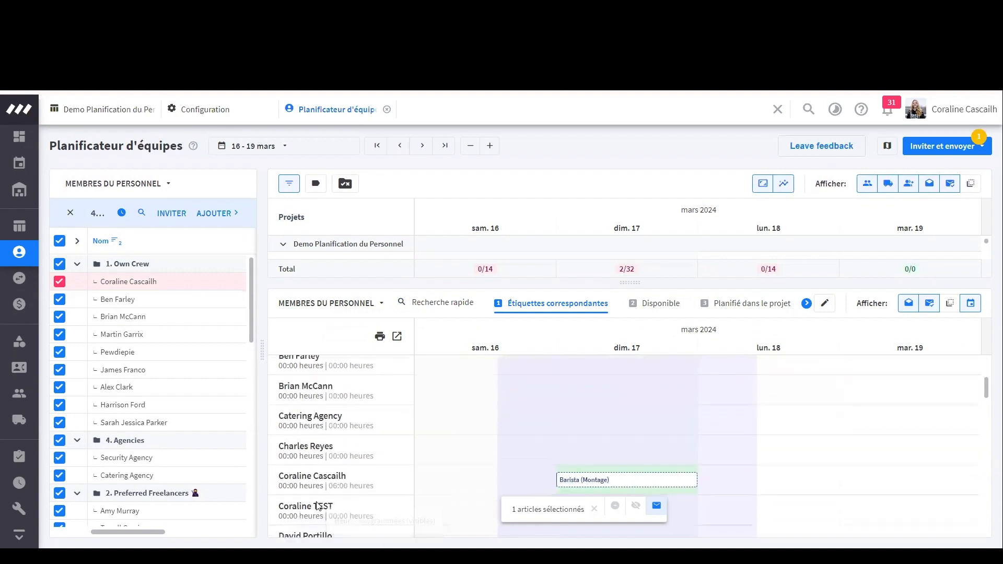
scroll(319, 515, up, 10)
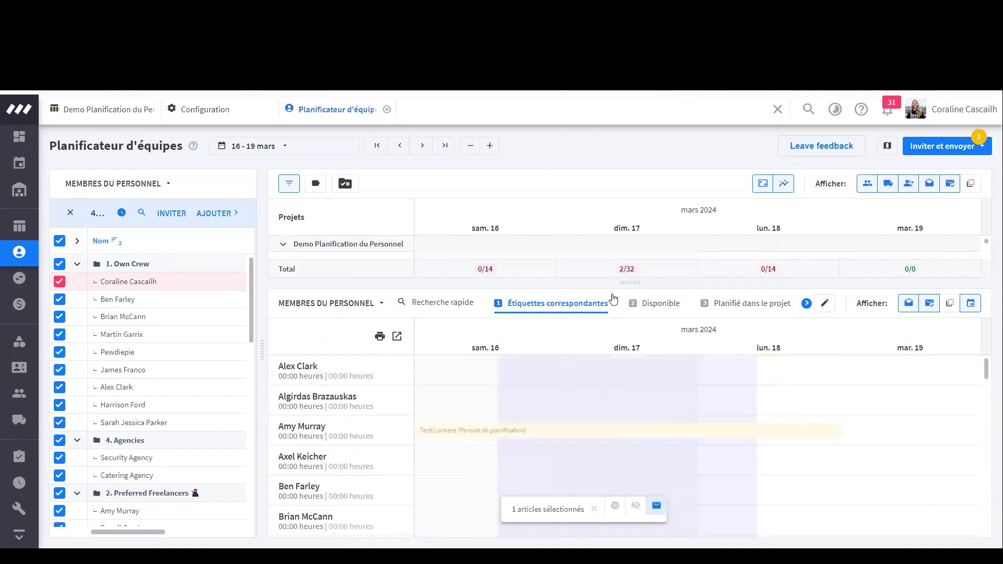
Switch the staff timeline filter to Disponible for the selected Tech Lumiere function
click(657, 307)
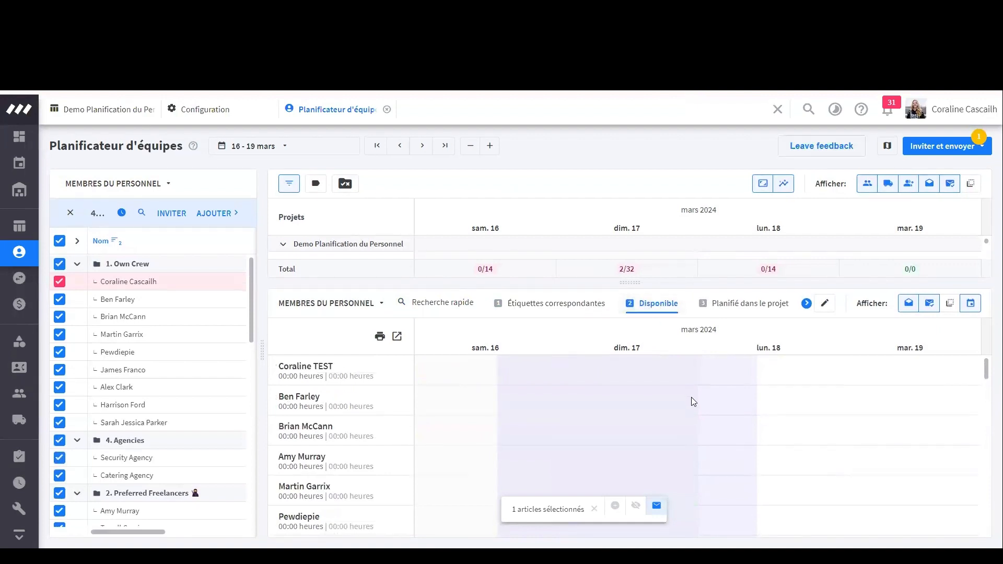
drag(717, 424, 717, 424)
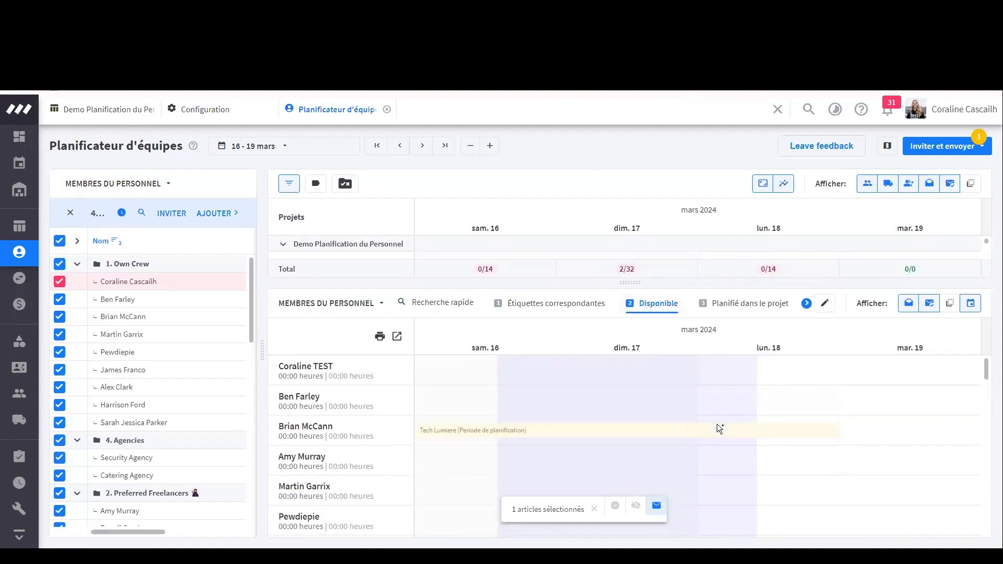
drag(716, 424, 655, 312)
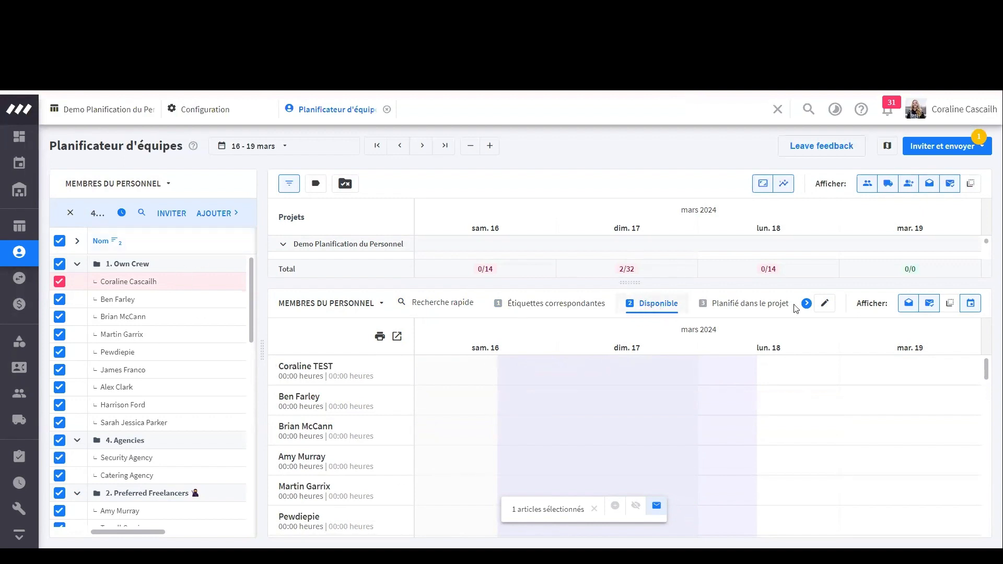
Show the remaining quick filters of the staff timeline and clear the whole staff selection
click(806, 303)
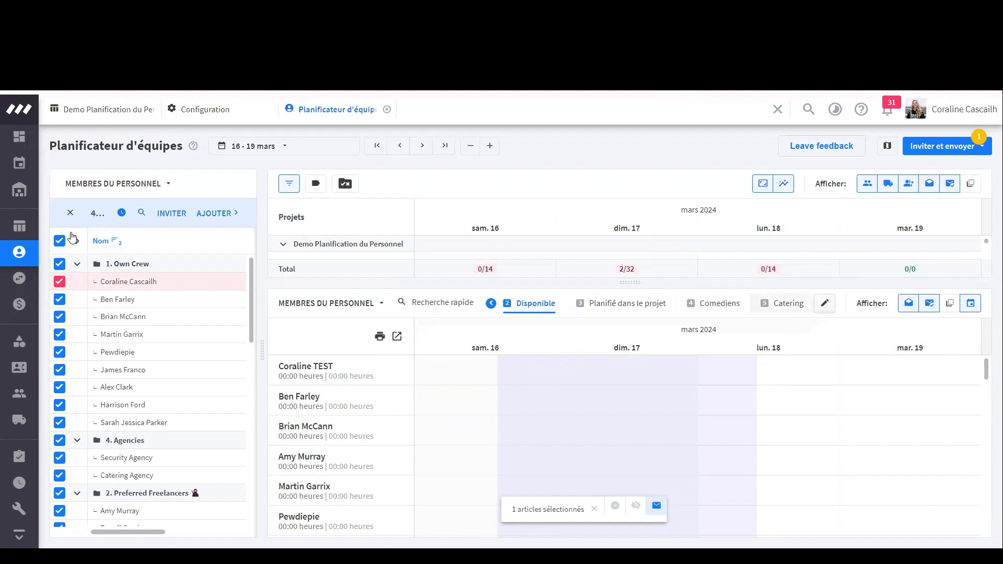
click(70, 213)
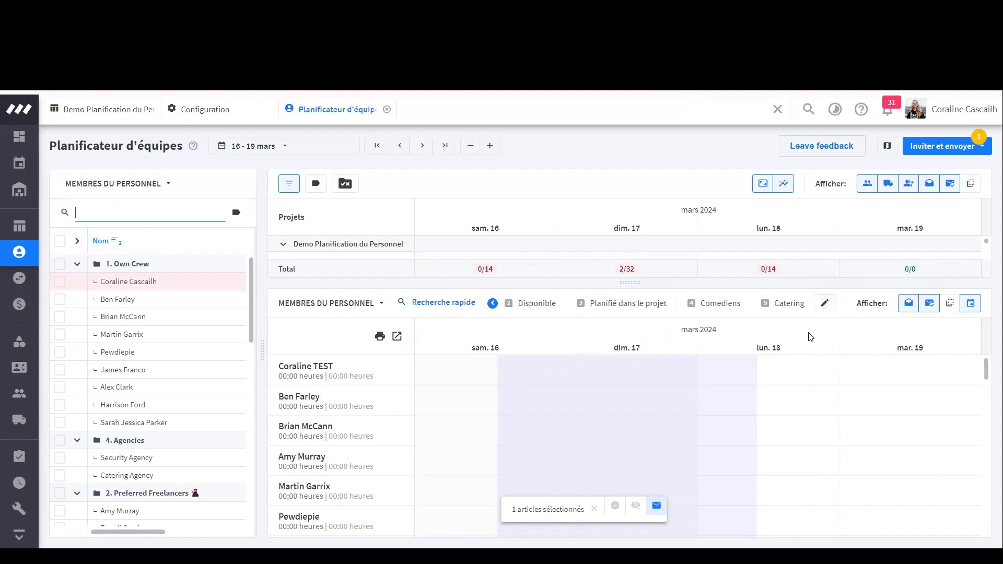
Enlarge the project timeline to show its functions again and open the management of the staff lists
drag(638, 288, 639, 364)
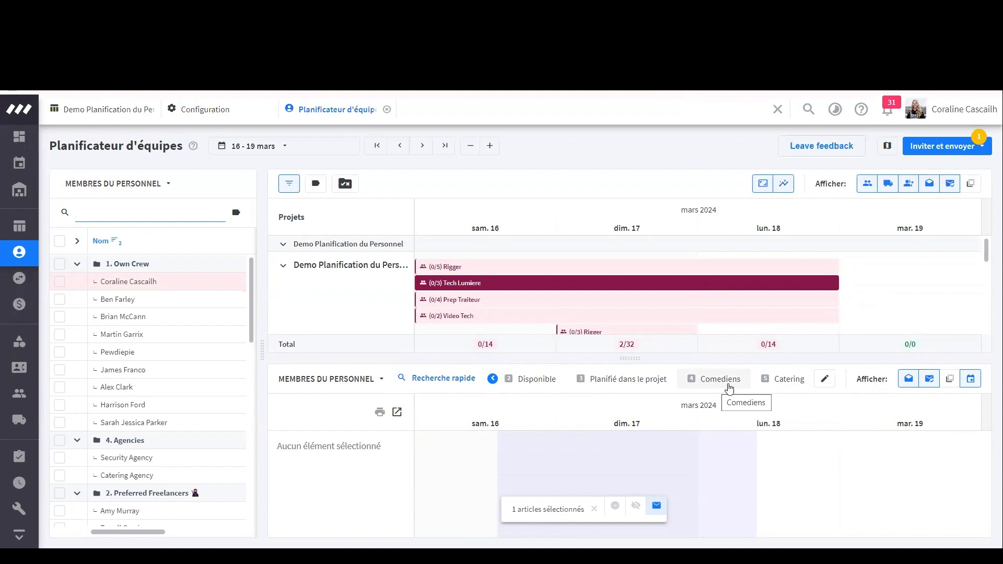
click(826, 379)
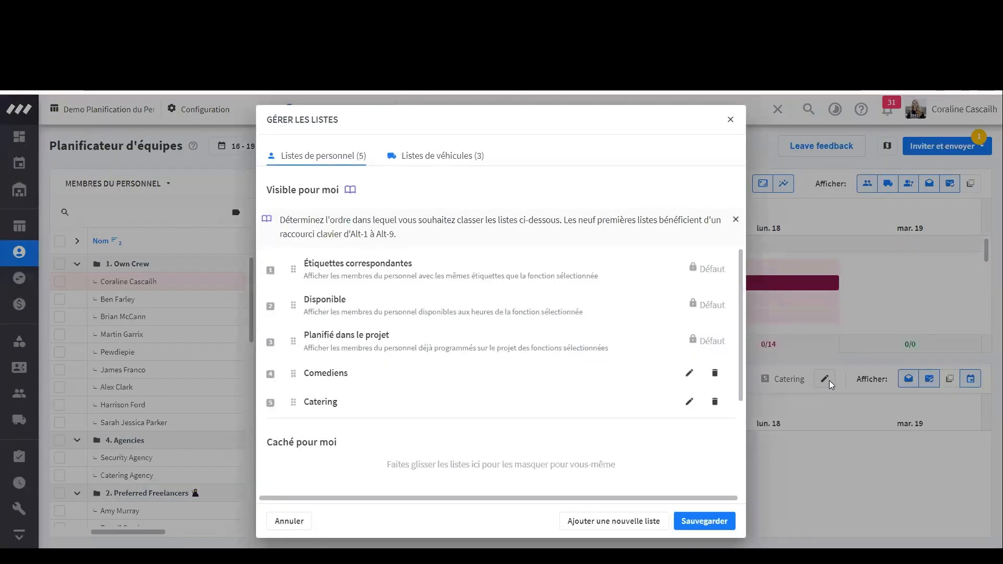
scroll(481, 407, down, 1)
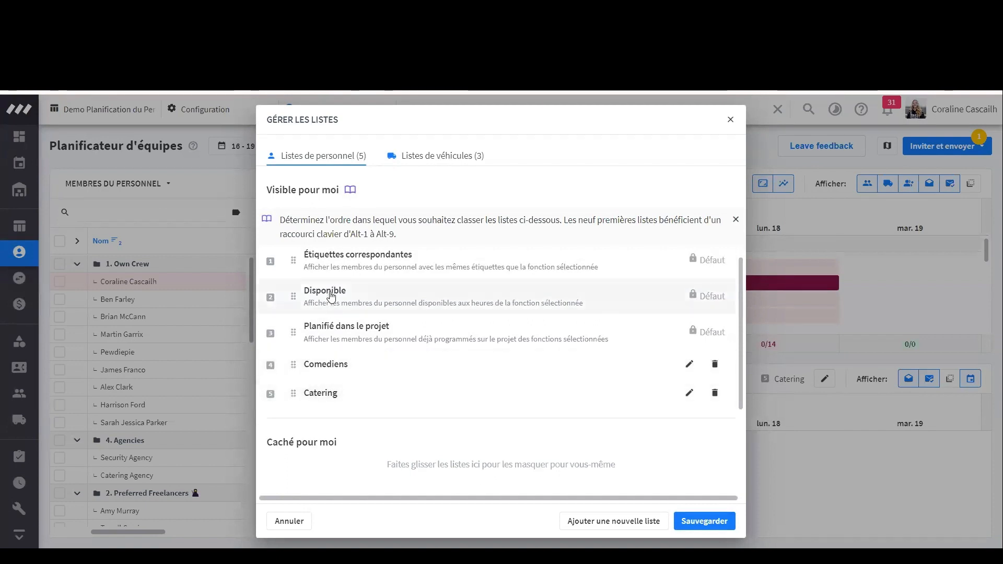
Try hiding the Disponible list and restore it, then hide Planifié dans le projet instead and save the list settings
drag(331, 298, 337, 452)
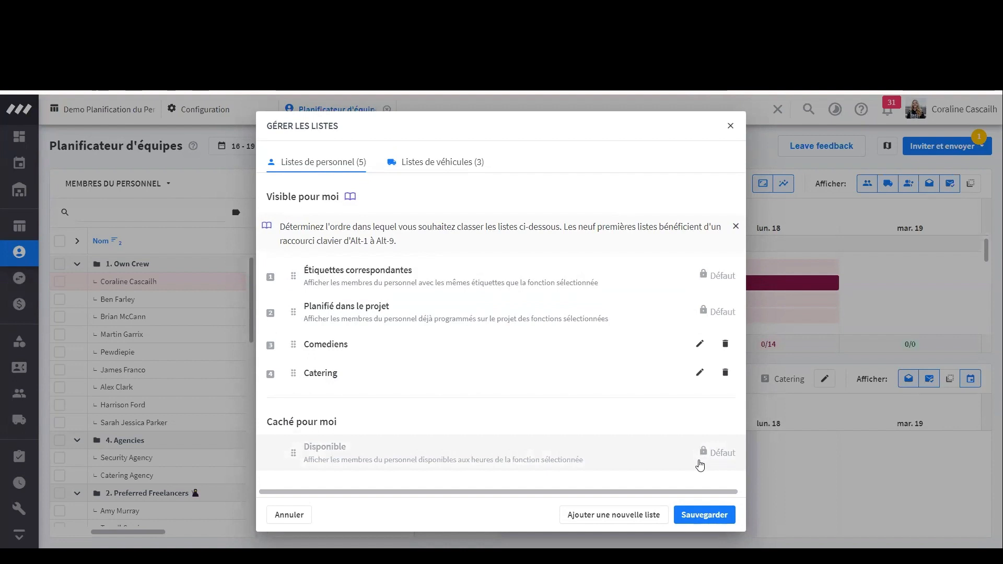
drag(406, 463, 397, 303)
drag(370, 343, 602, 471)
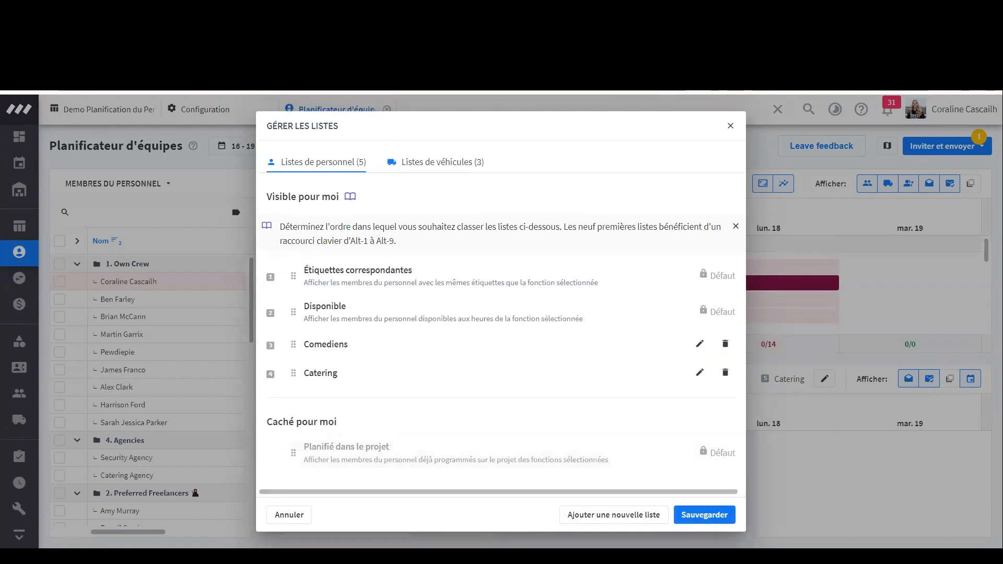
click(706, 516)
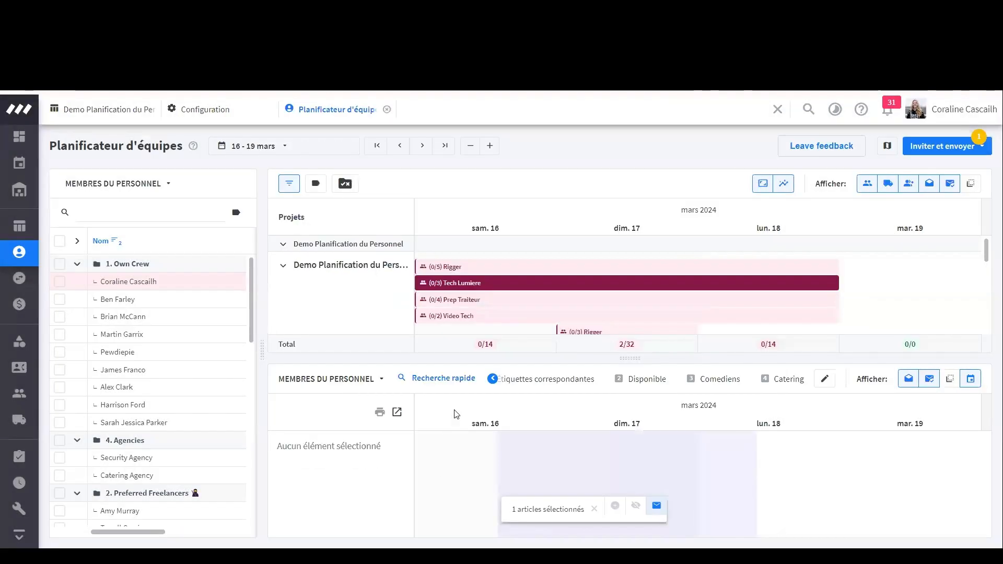
click(493, 379)
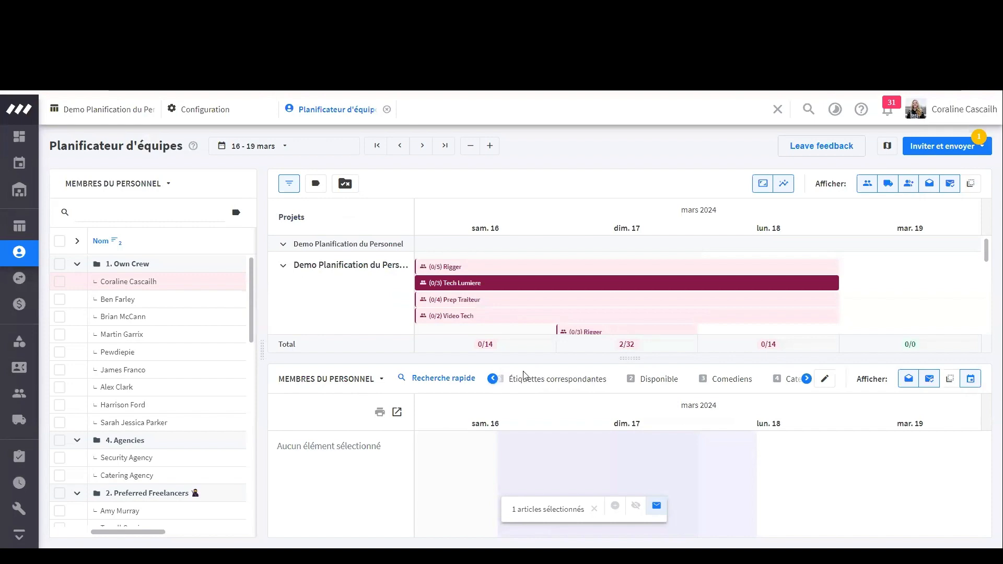
Start a new staff list named Serveurs with individual team member selection
click(826, 380)
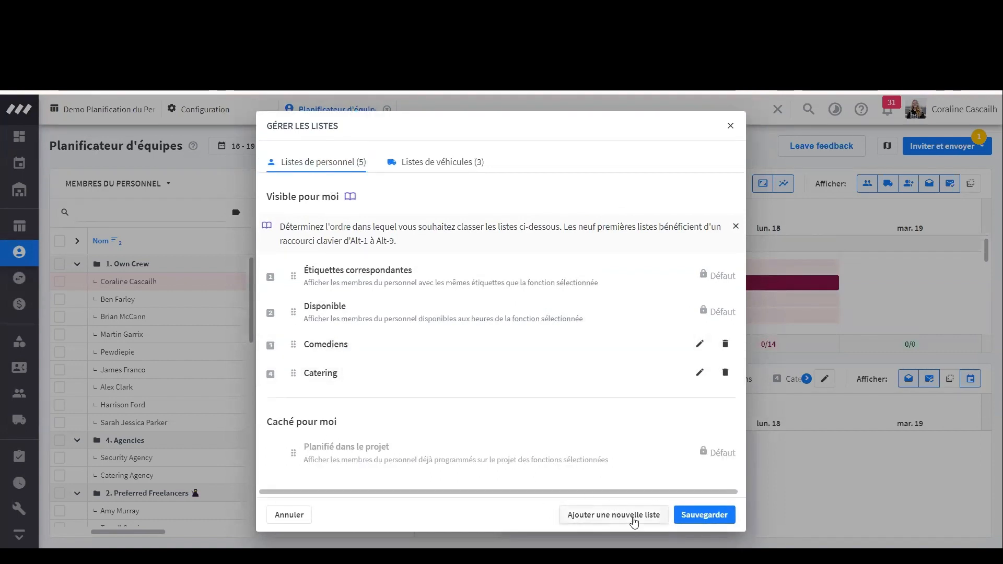
click(634, 518)
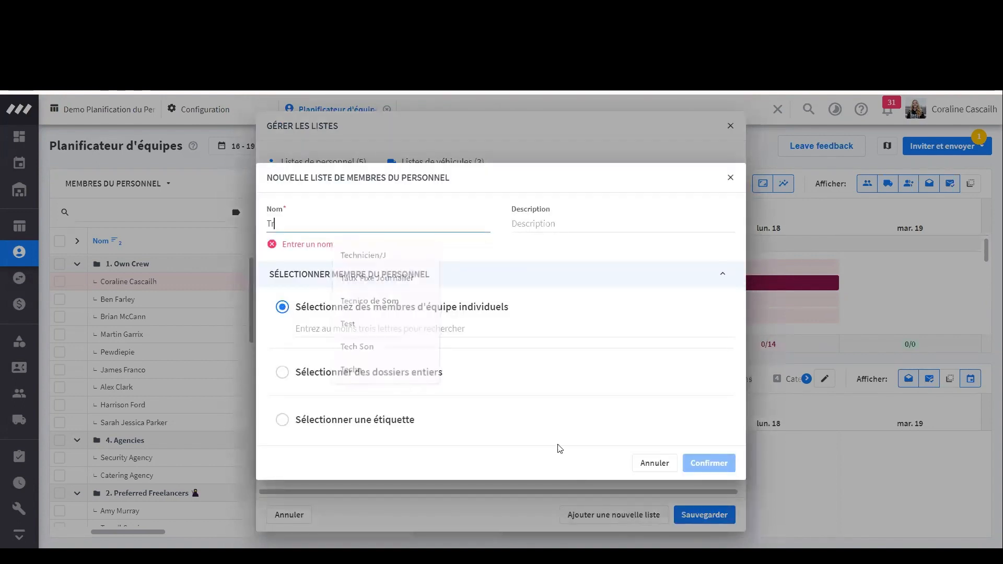
text(Serveurs)
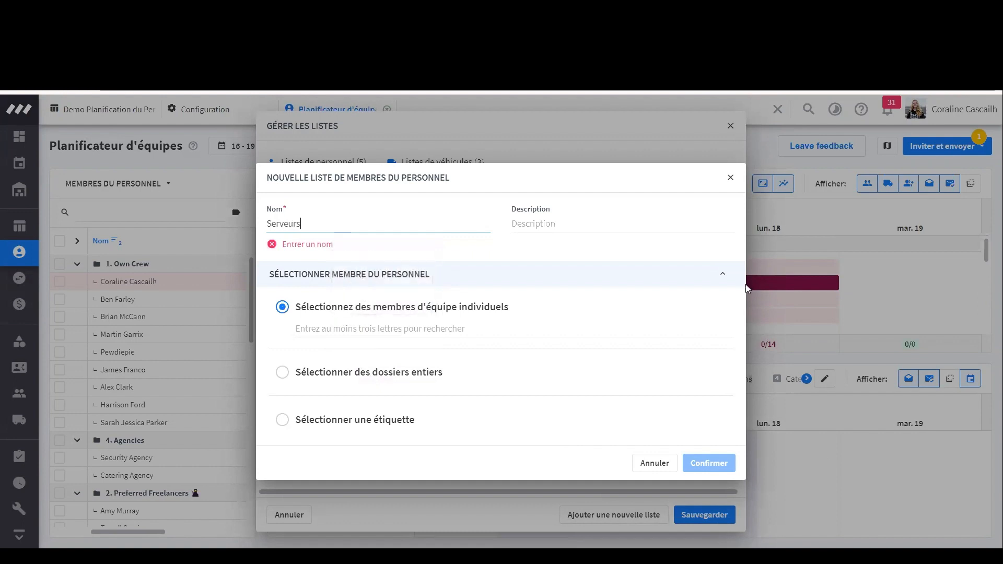
click(606, 225)
click(453, 321)
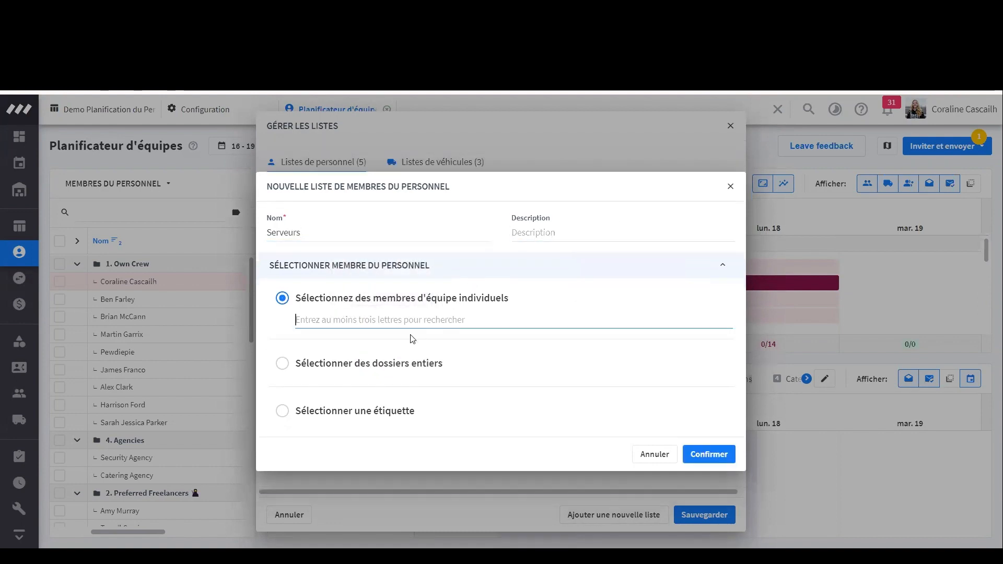
Base the Serveurs list on entire folders, including Own Crew, Agencies, Preferred Freelancers, Other Freelancers and Rentman Crew
click(333, 372)
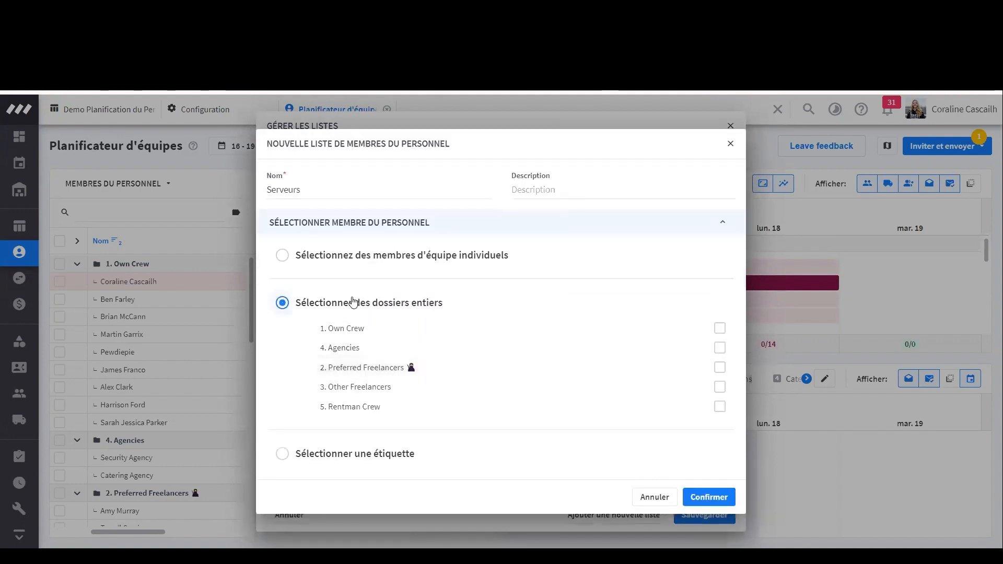
click(719, 329)
click(720, 347)
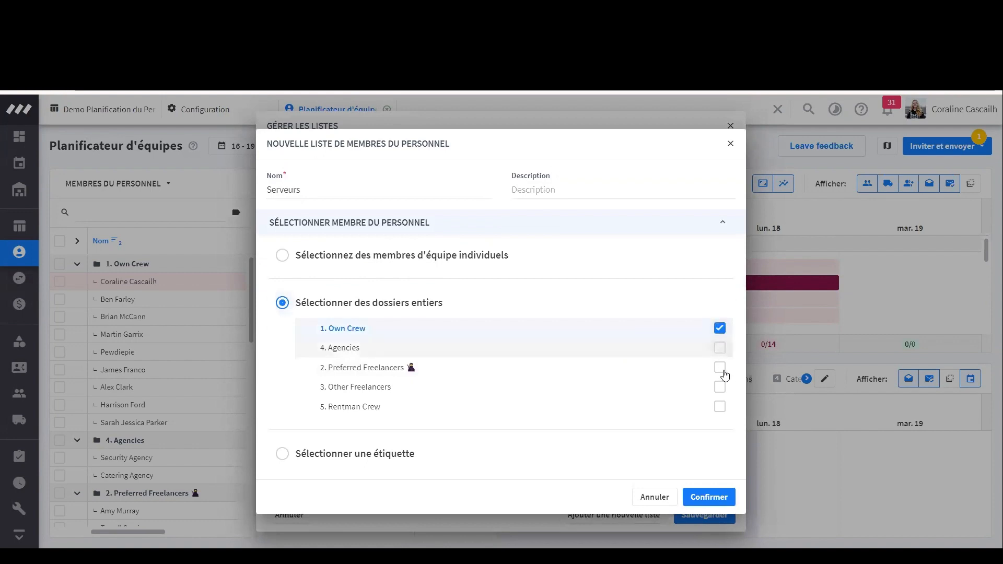
click(720, 368)
click(721, 388)
click(720, 406)
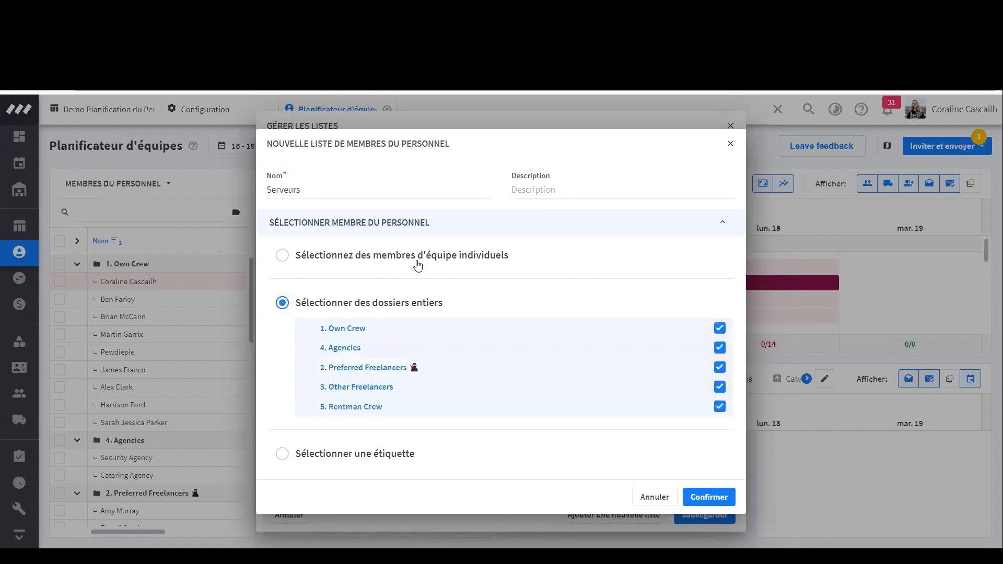
Look up individual team members for the Serveurs list with the search text ___, then discard the list and leave list management
click(415, 262)
click(399, 317)
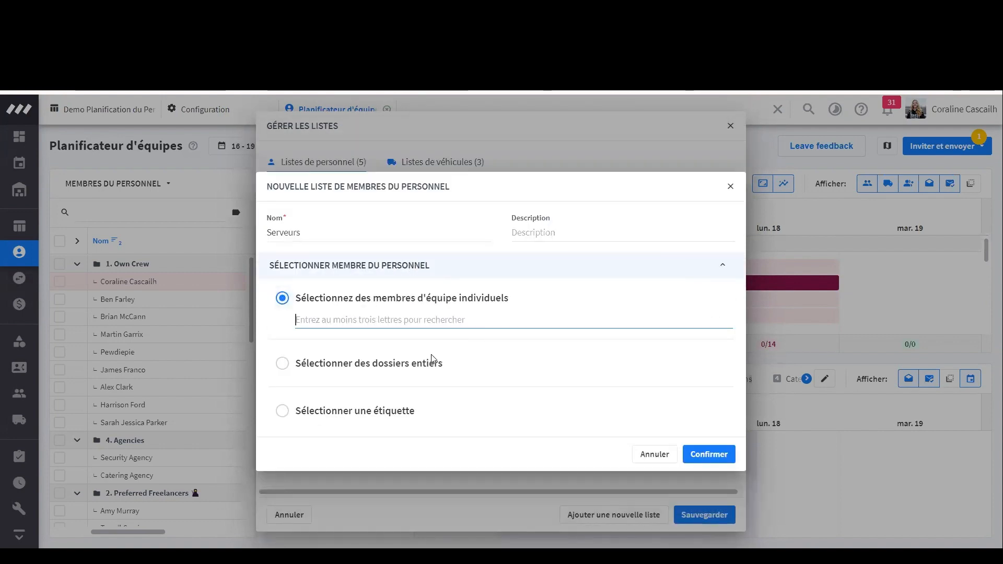
text(___)
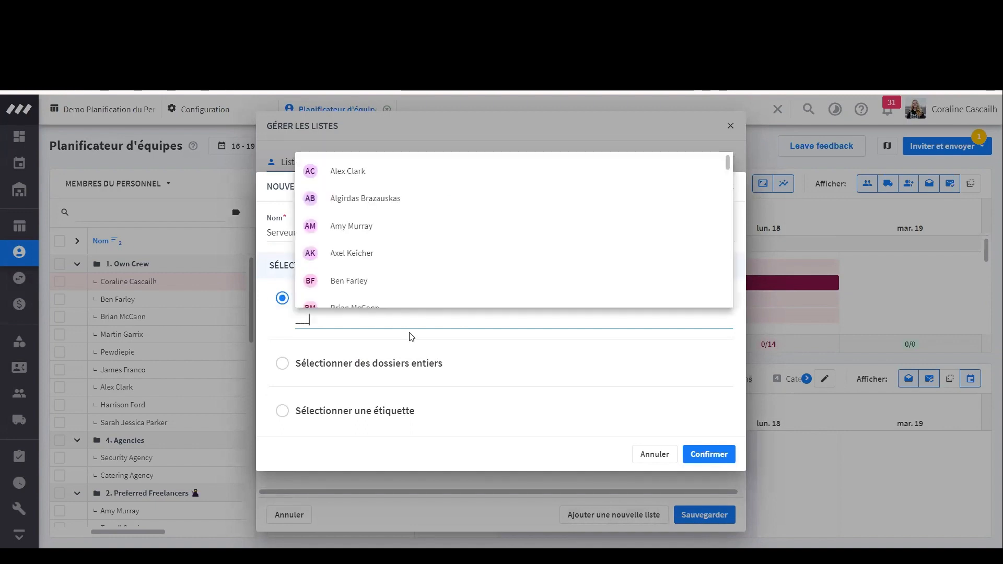
drag(323, 322, 289, 325)
click(354, 326)
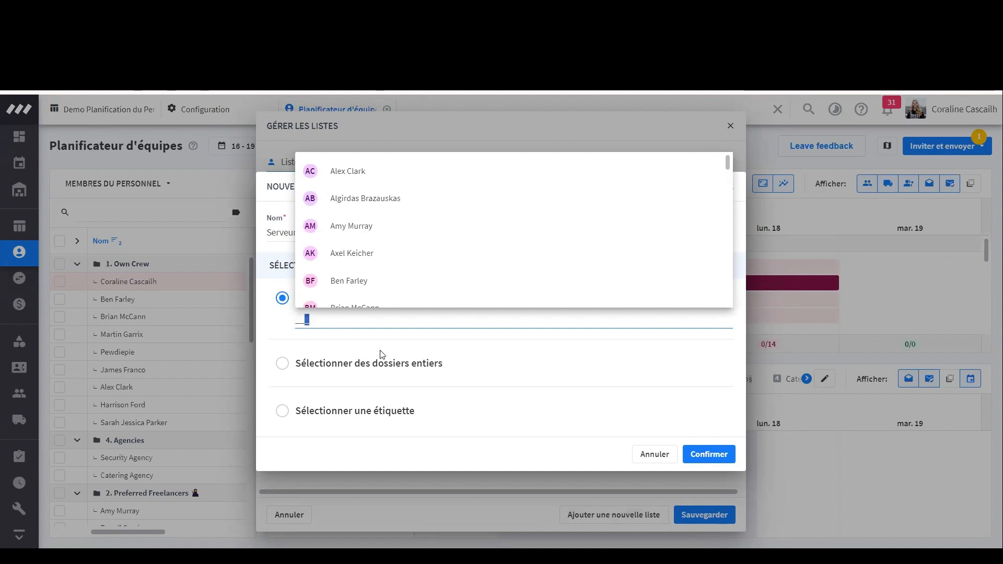
key(BackSpace)
key(BackSpace)
key(BackSpace)
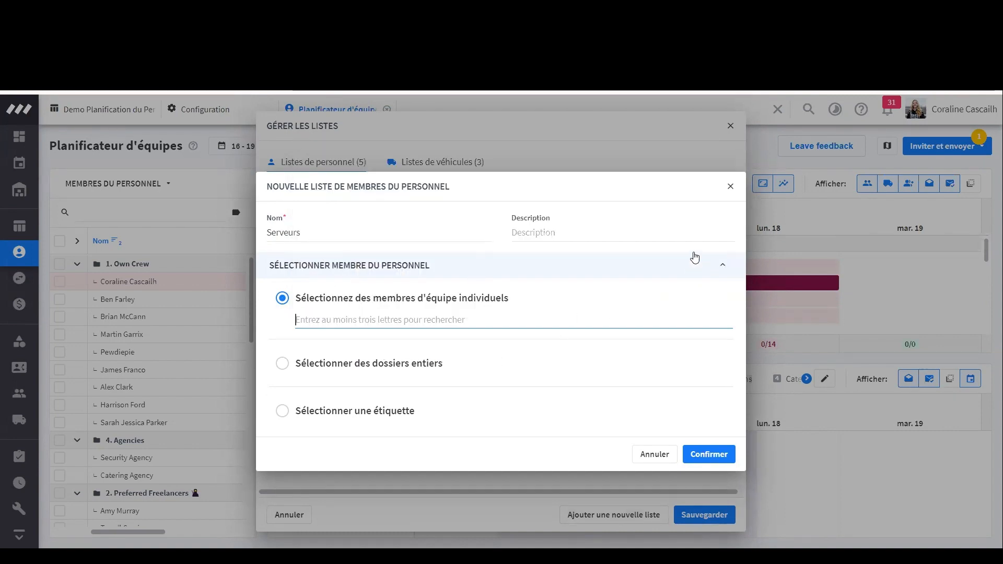
click(731, 186)
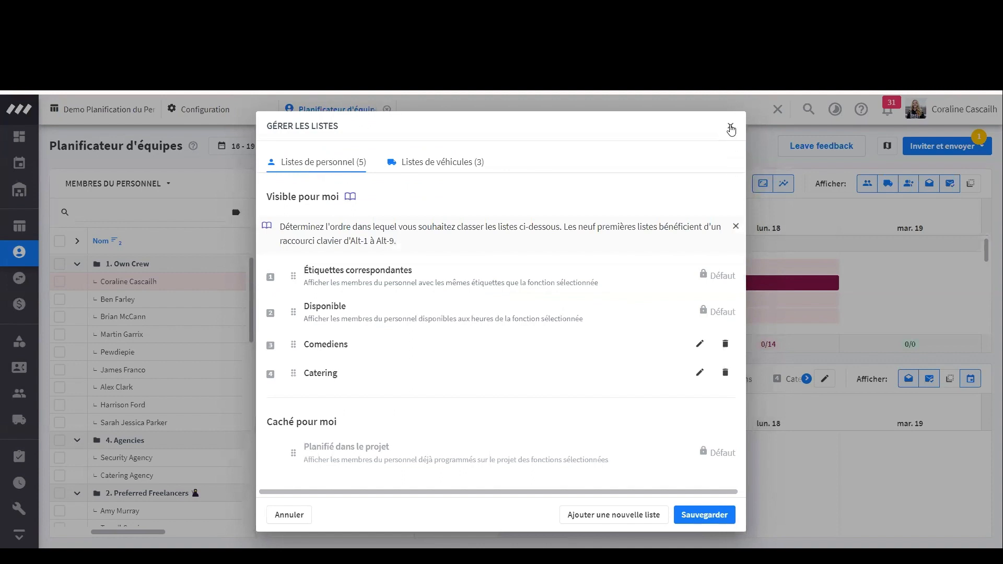
click(731, 128)
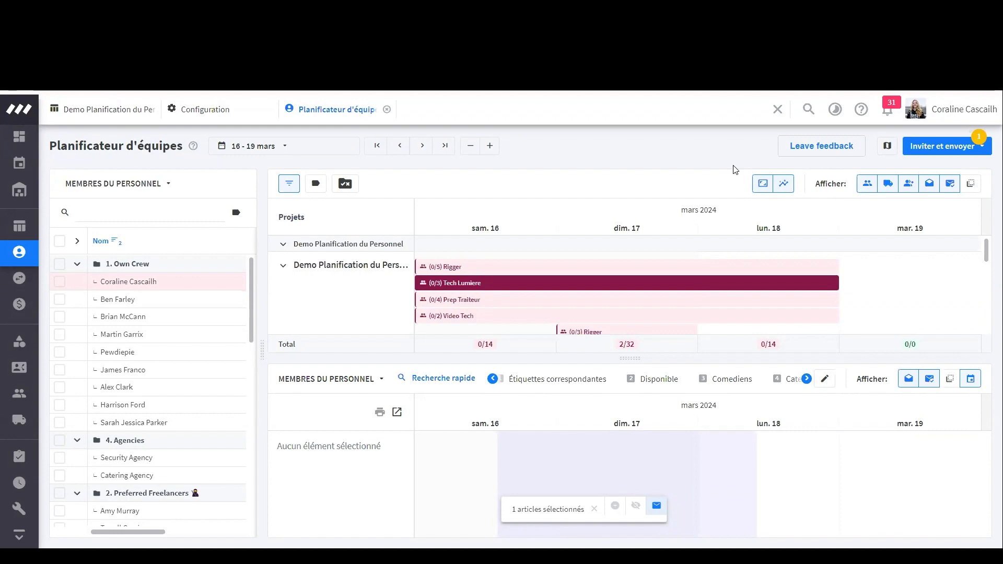
Bring up the quick access menu and dismiss it
key(slash)
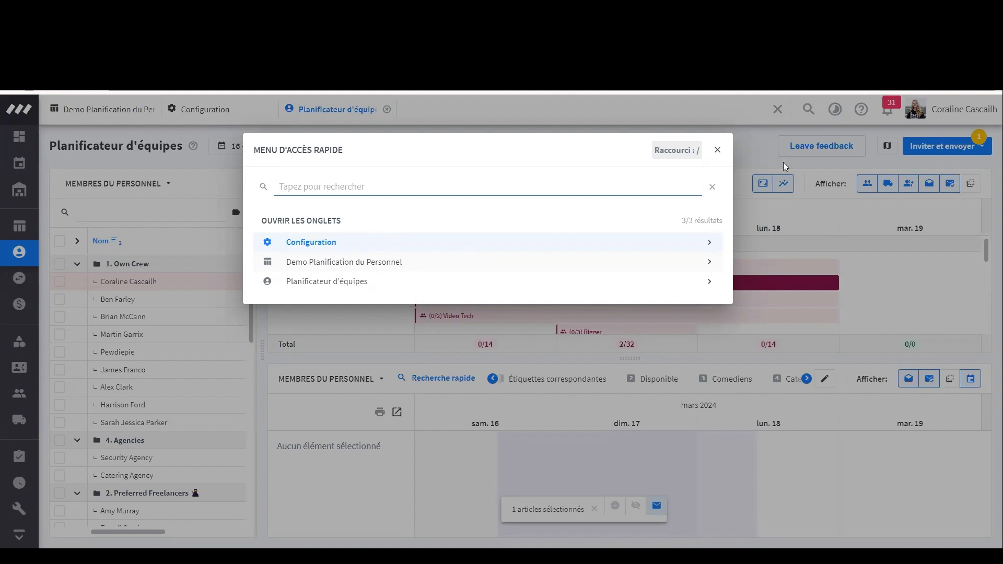
click(718, 151)
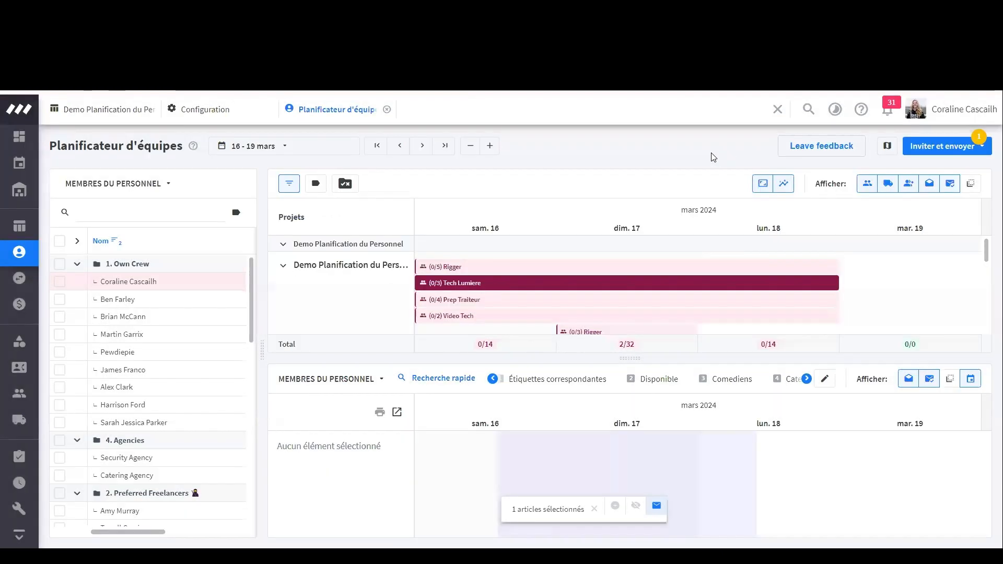
Select the Prep Traiteur function and show the third and seventh Own Crew members in the staff timeline
mouse_move(622, 330)
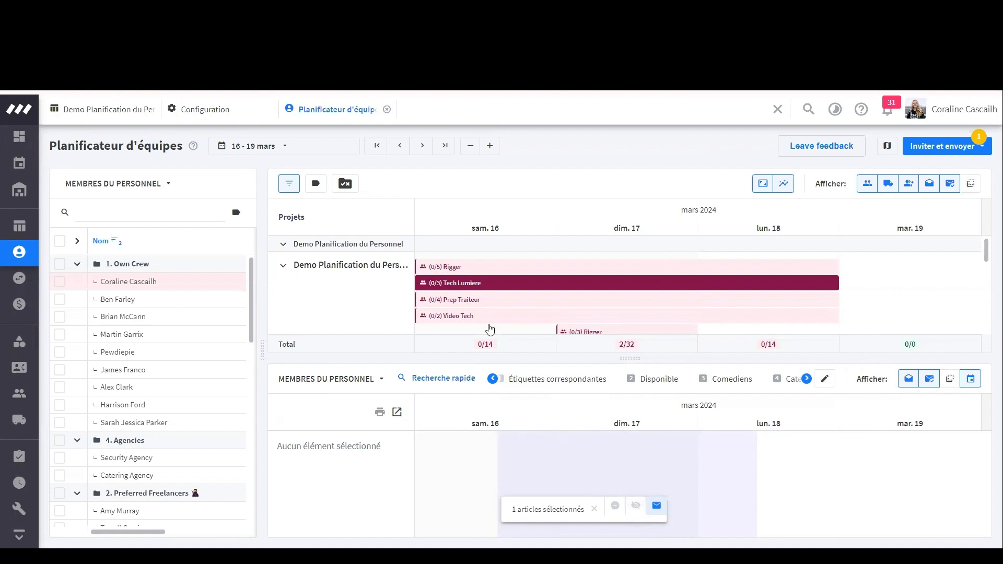
mouse_move(450, 276)
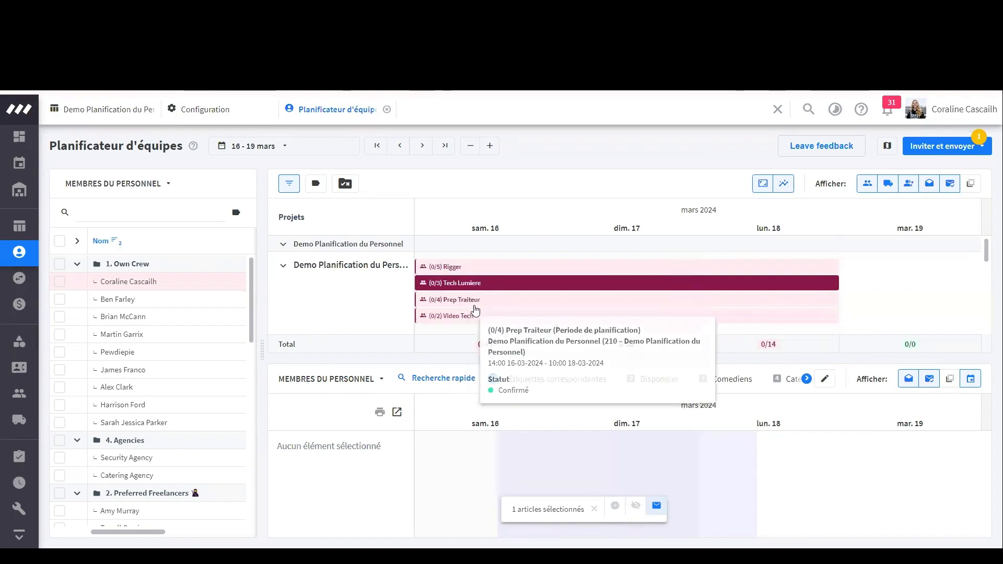
click(474, 306)
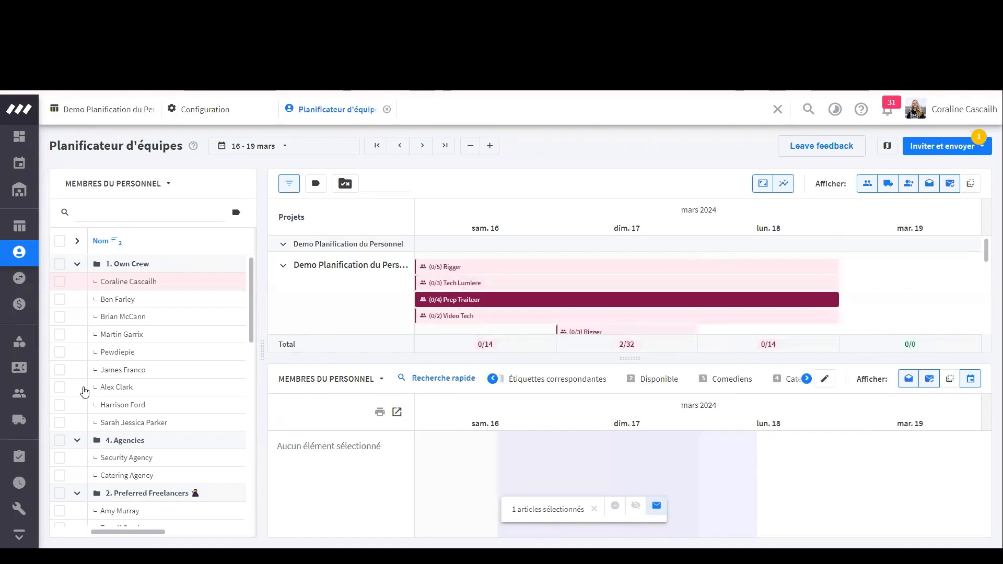
click(60, 317)
click(60, 386)
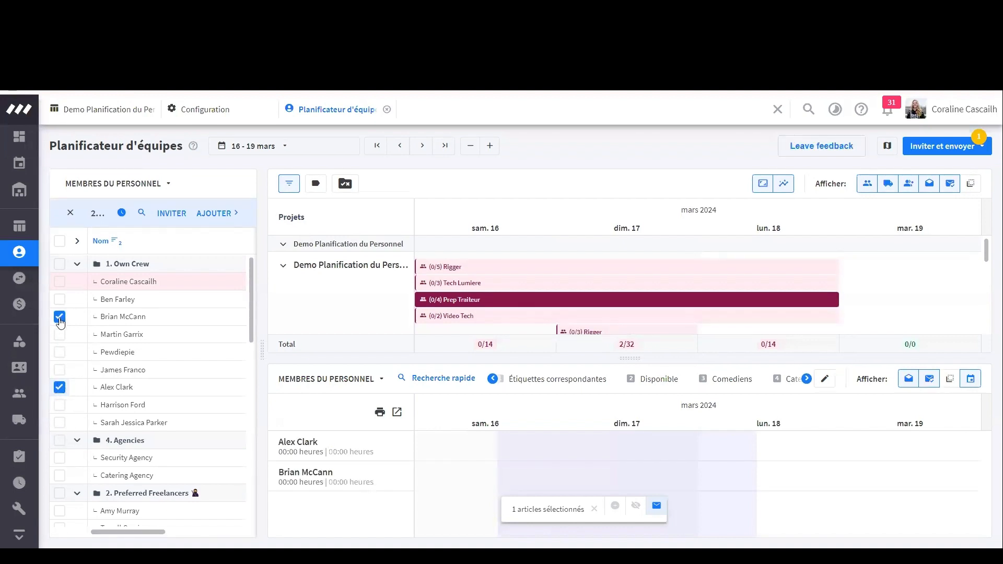
Add the second and third members of the Other Freelancers folder to the staff timeline and review its rows
scroll(68, 356, down, 10)
scroll(68, 356, up, 2)
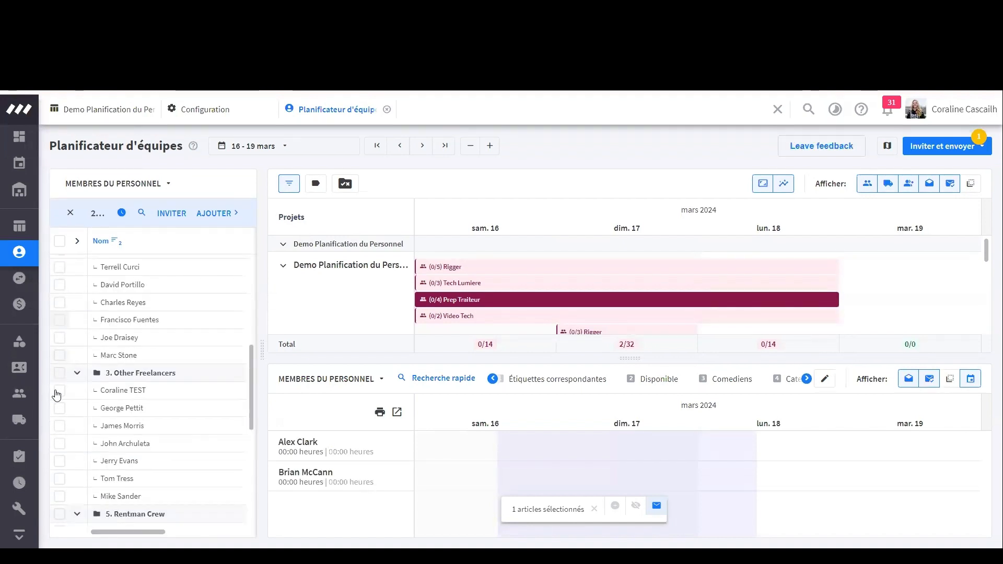
click(60, 408)
click(59, 426)
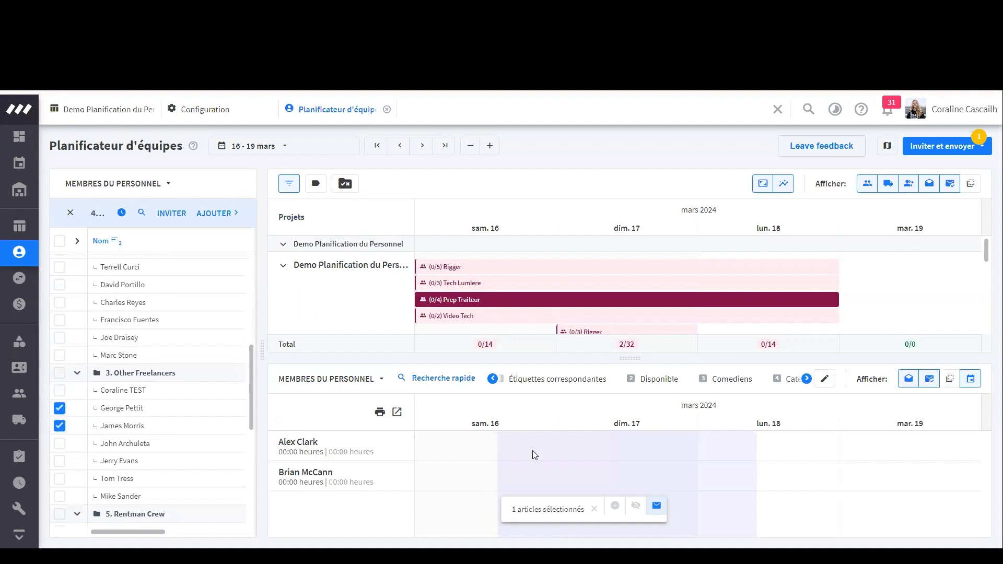
scroll(477, 460, down, 1)
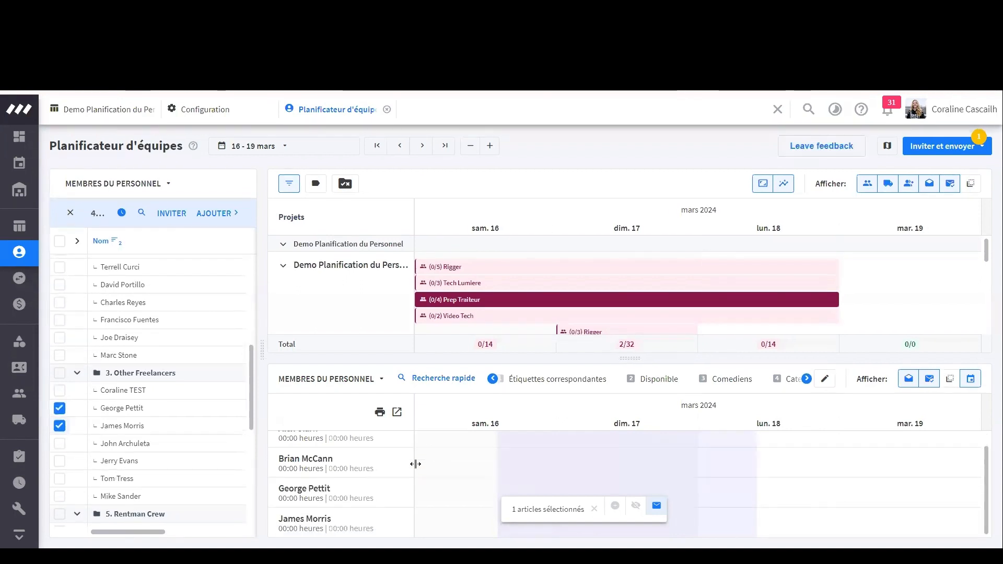
scroll(437, 496, up, 1)
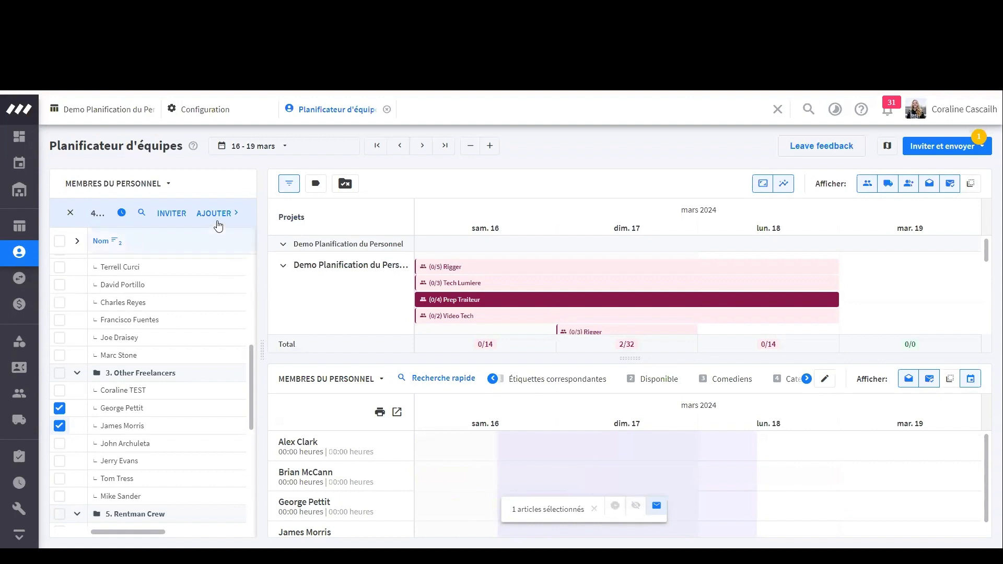
Plan the first person in the staff timeline on the Prep Traiteur function without an invitation
click(616, 514)
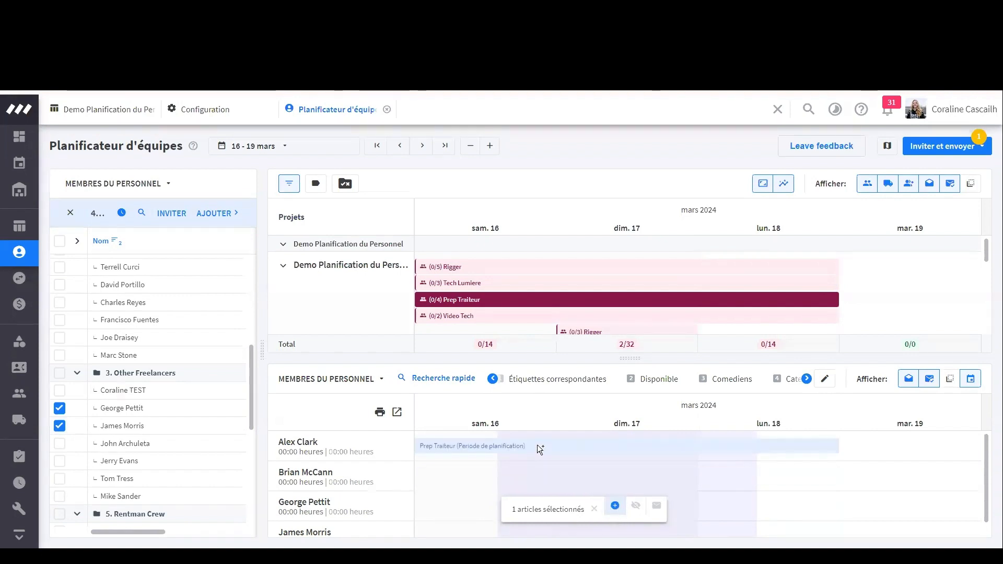
click(480, 444)
mouse_move(486, 450)
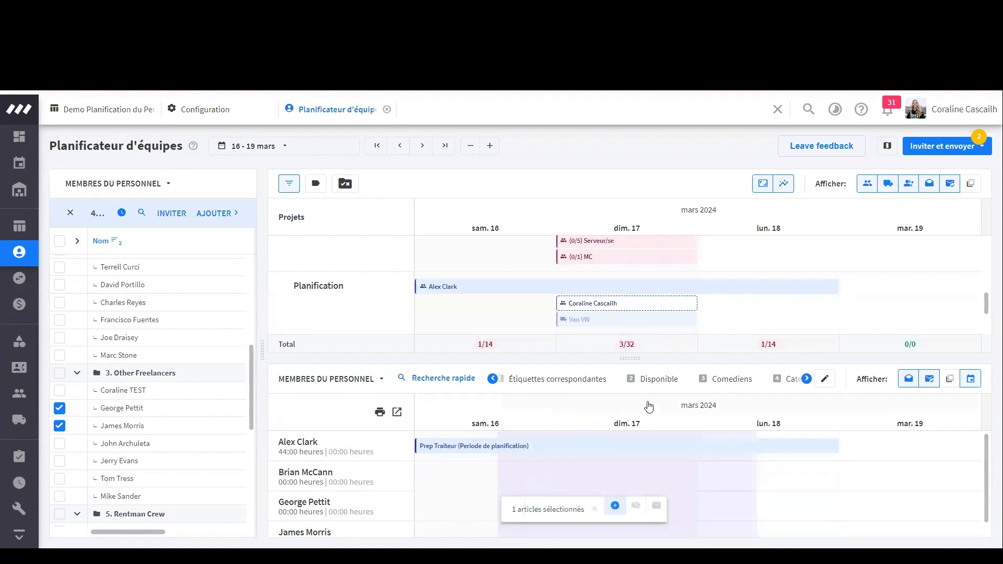
Plan the second person in the staff timeline provisionally (Planification provisoire) on the Prep Traiteur function
mouse_move(604, 446)
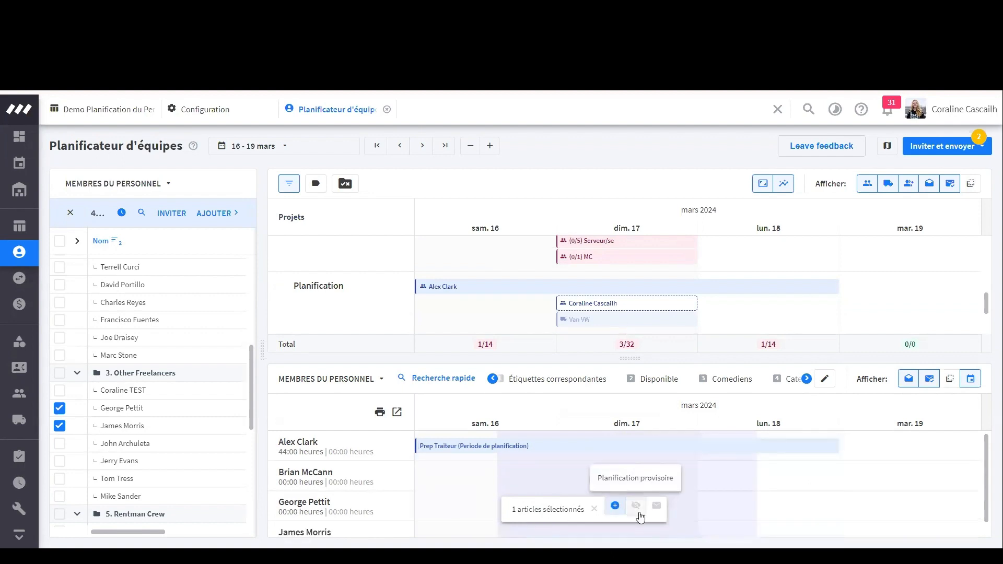
click(638, 510)
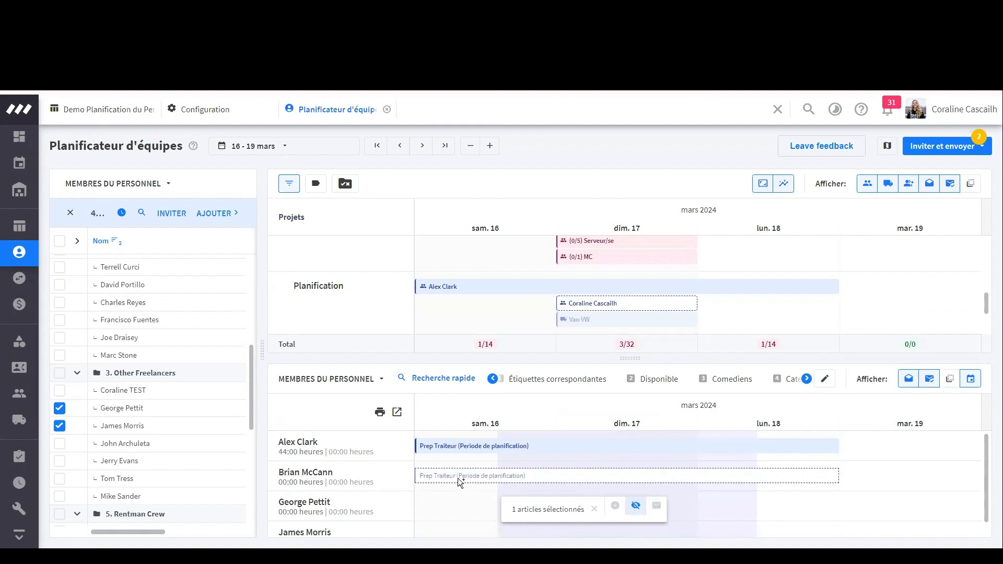
click(458, 478)
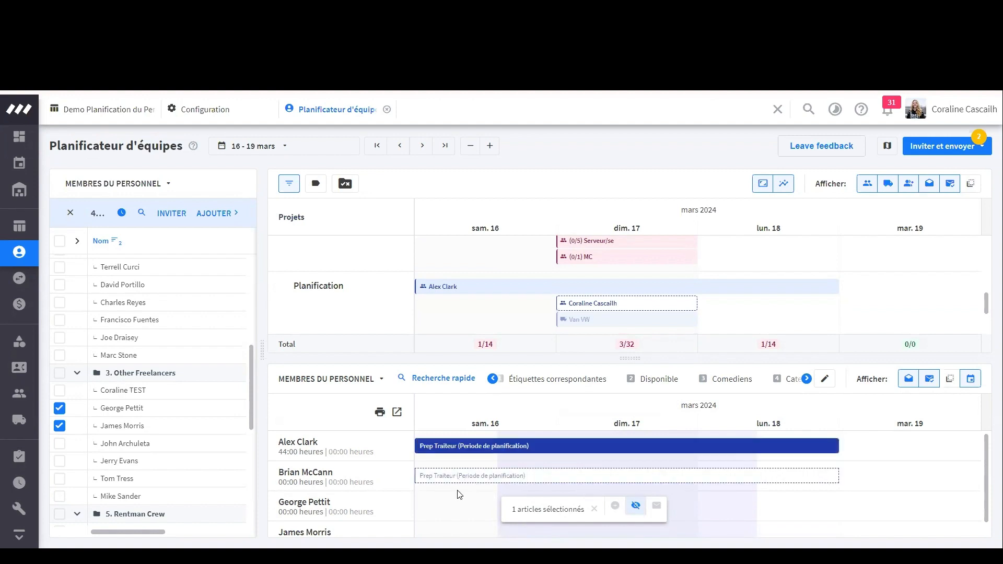
Plan the third person in the staff timeline provisionally on the Prep Traiteur function and check the new entry in the project's Planification row
click(517, 506)
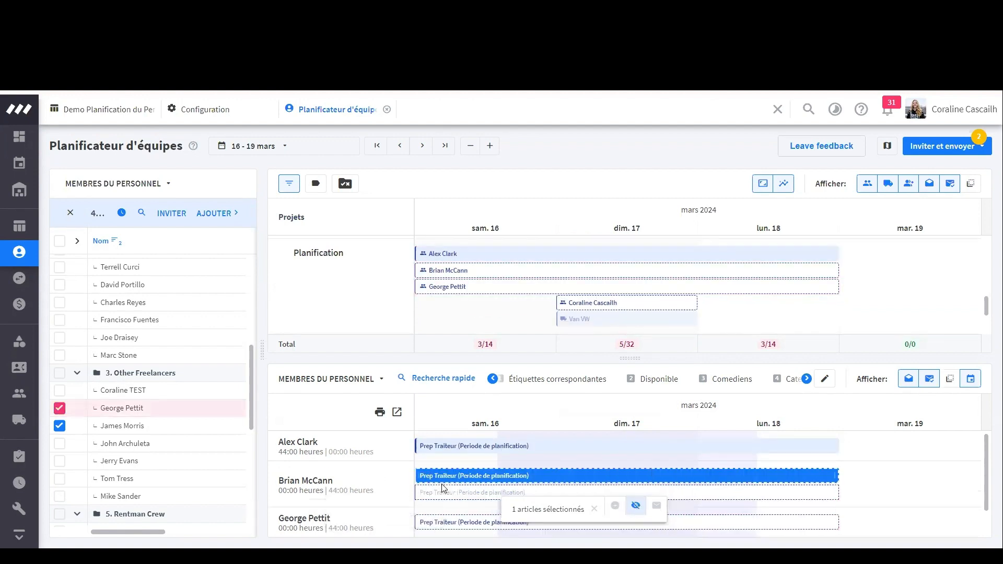
mouse_move(439, 283)
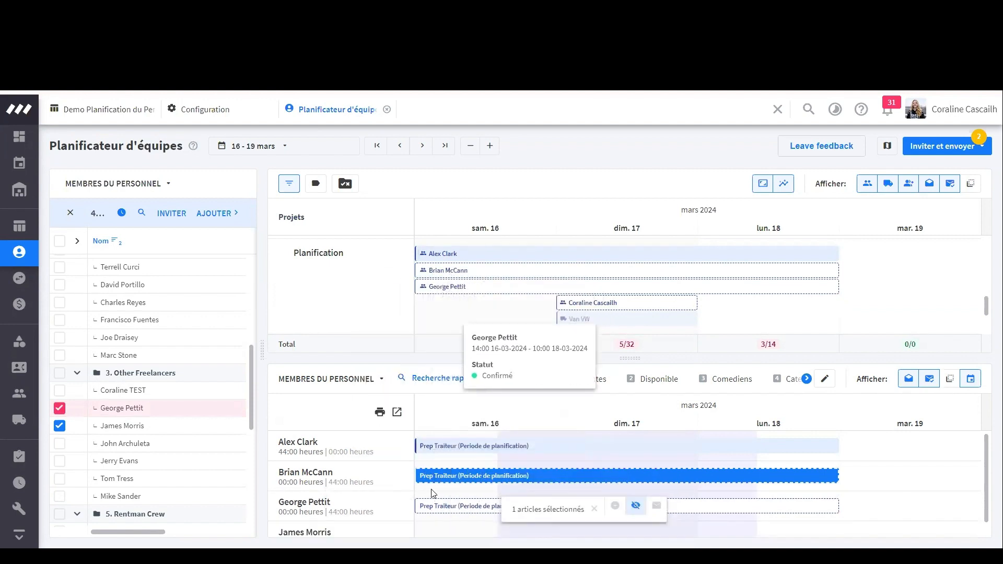
scroll(448, 462, down, 1)
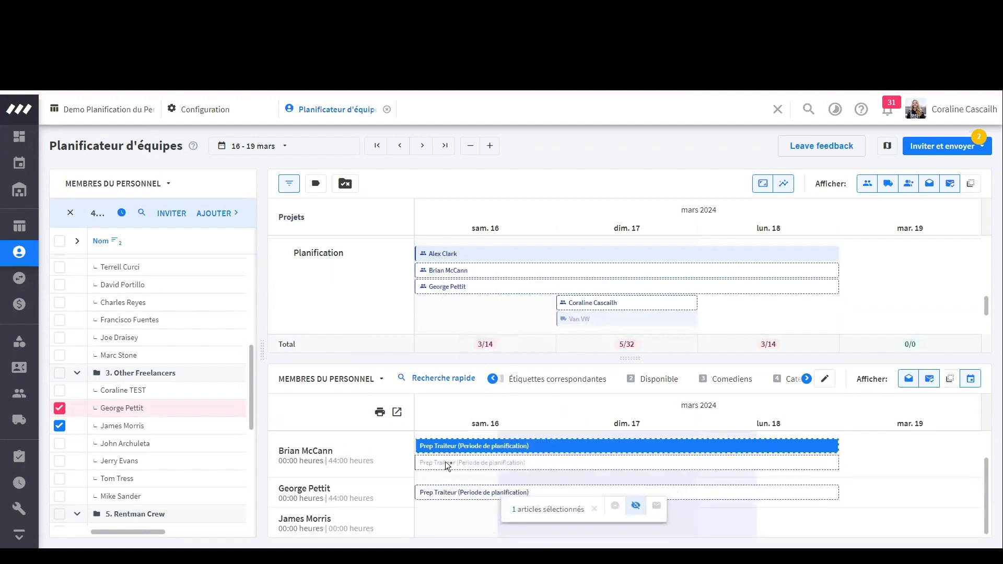
drag(448, 466, 461, 462)
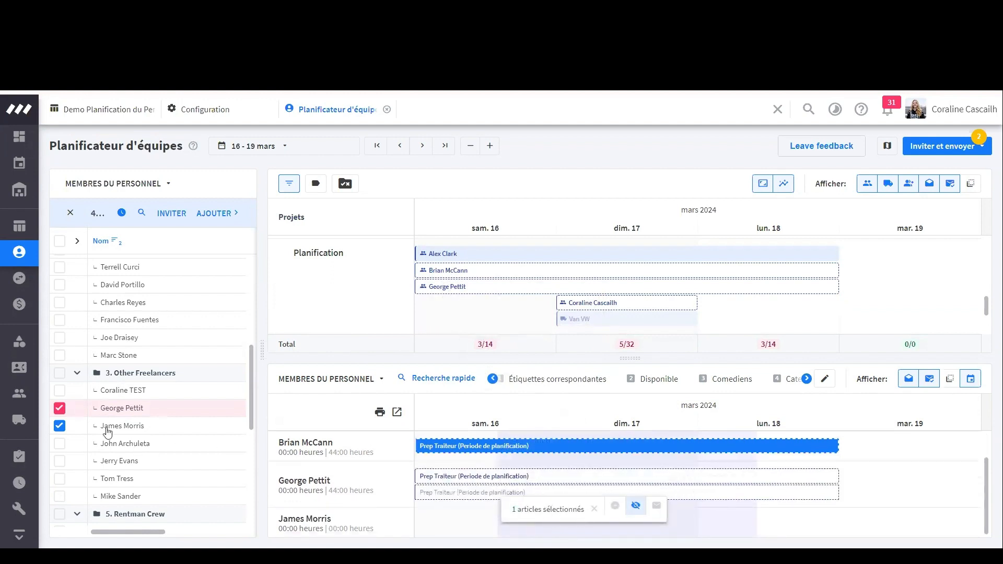
Remove both Other Freelancers members from the staff timeline and switch the third Planification entry's visibility for the staff member
click(59, 409)
click(60, 427)
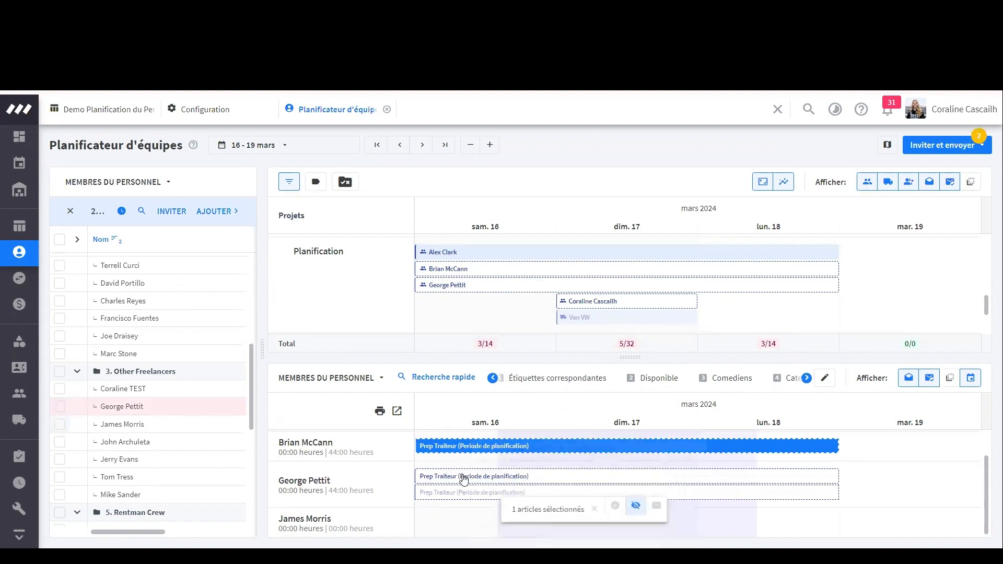
right_click(464, 291)
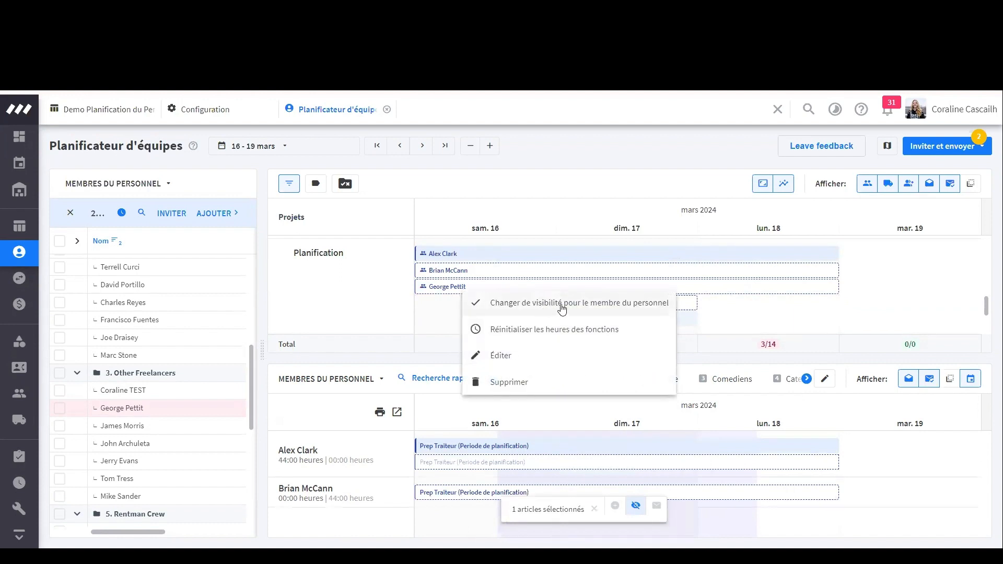
click(583, 310)
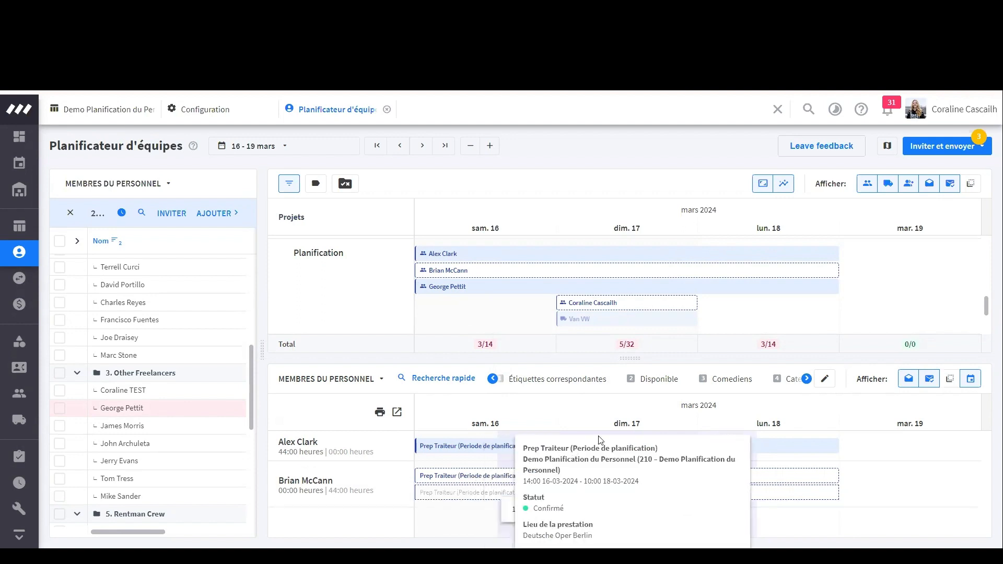
Select the Prep Traiteur function and show the fourth staff member below Stage Setup in the staff timeline
click(609, 450)
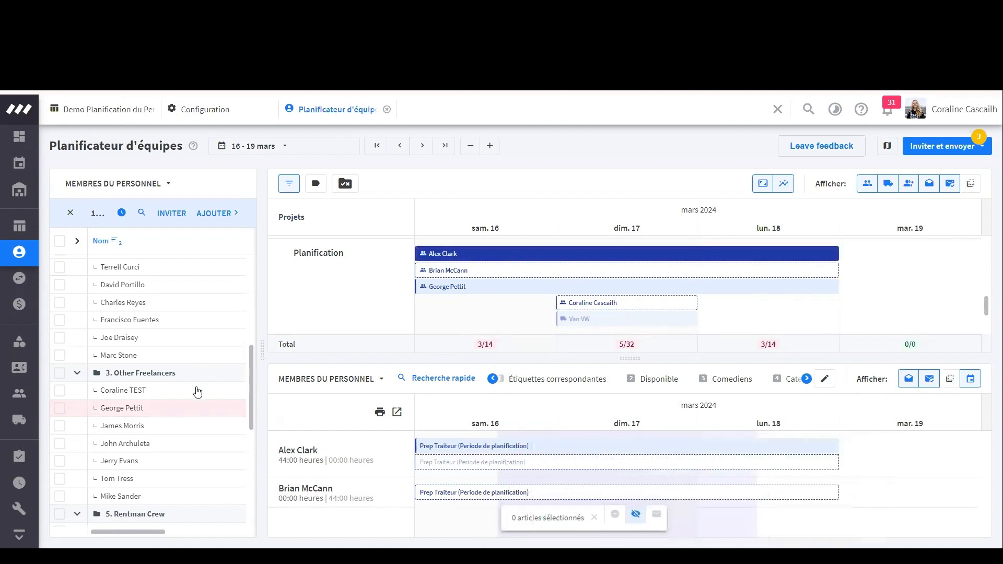
scroll(197, 392, down, 5)
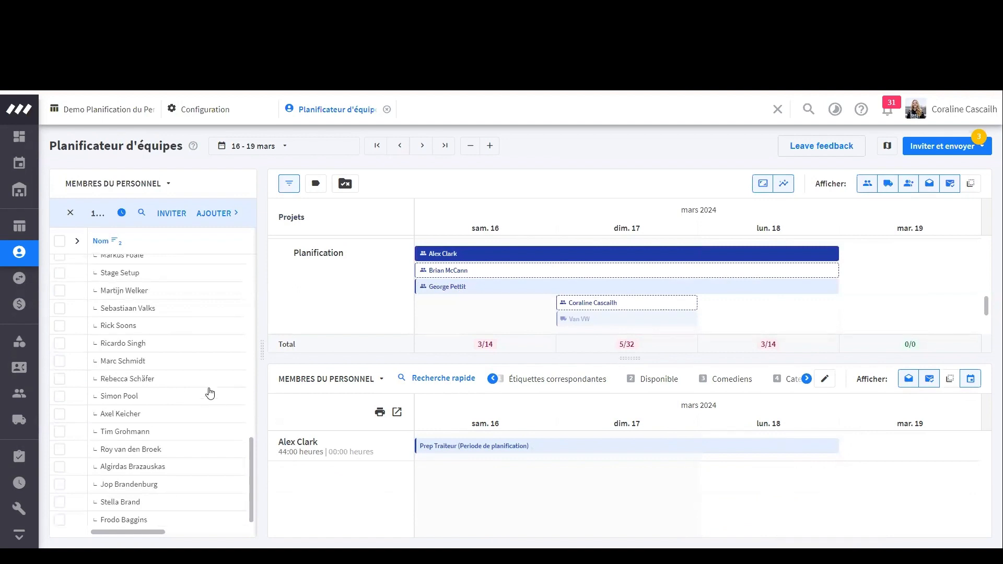
scroll(517, 313, up, 3)
scroll(516, 316, down, 4)
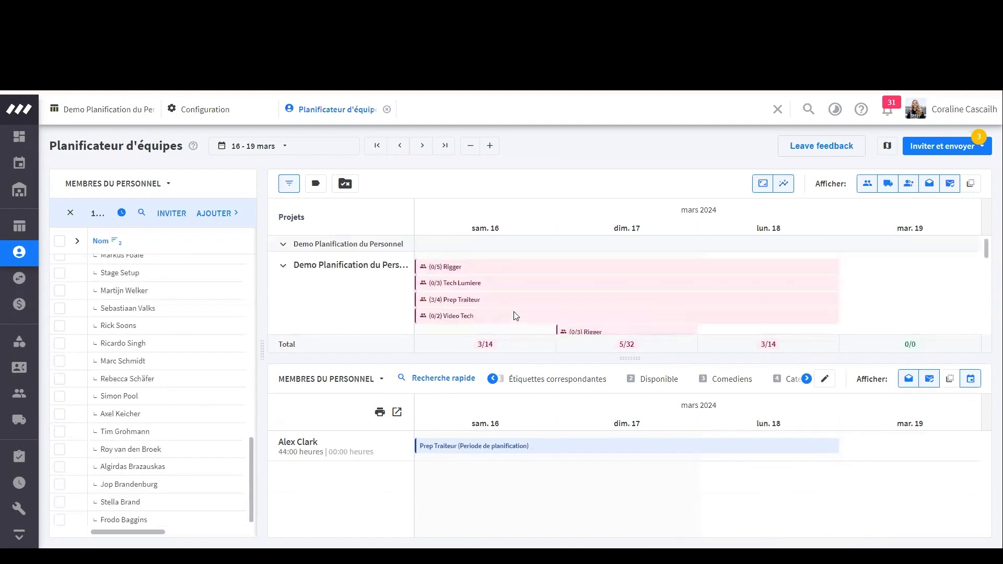
scroll(516, 314, up, 5)
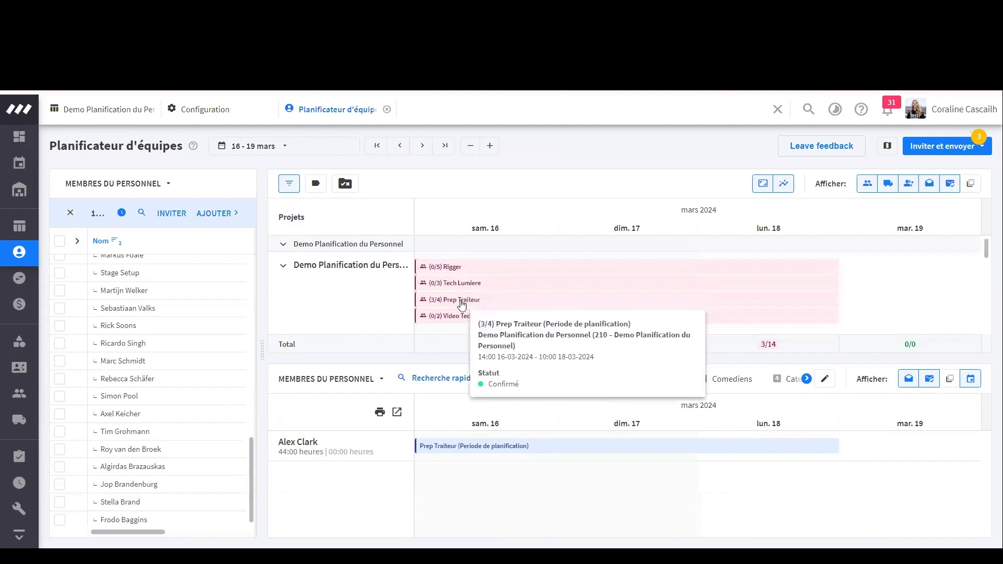
click(462, 301)
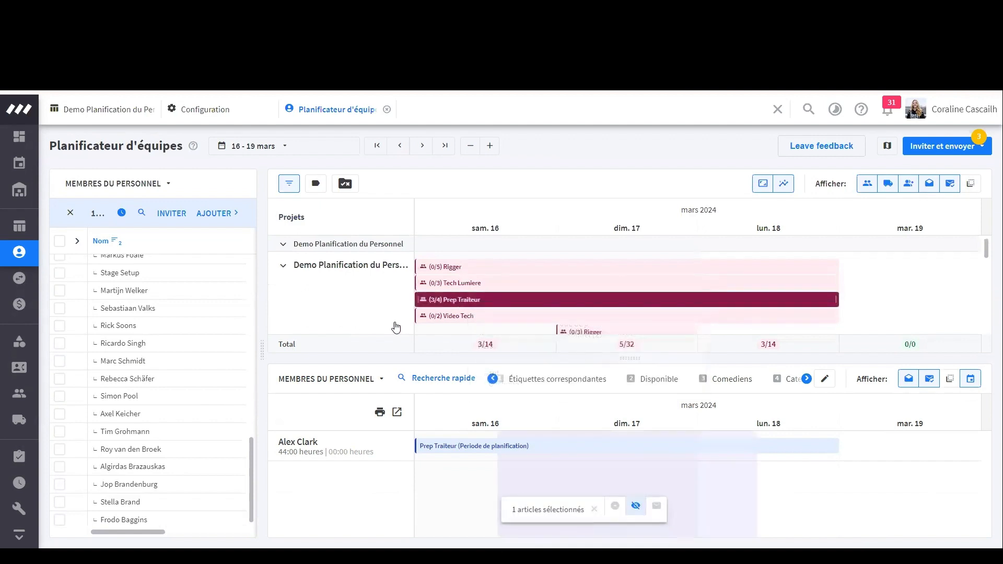
click(59, 343)
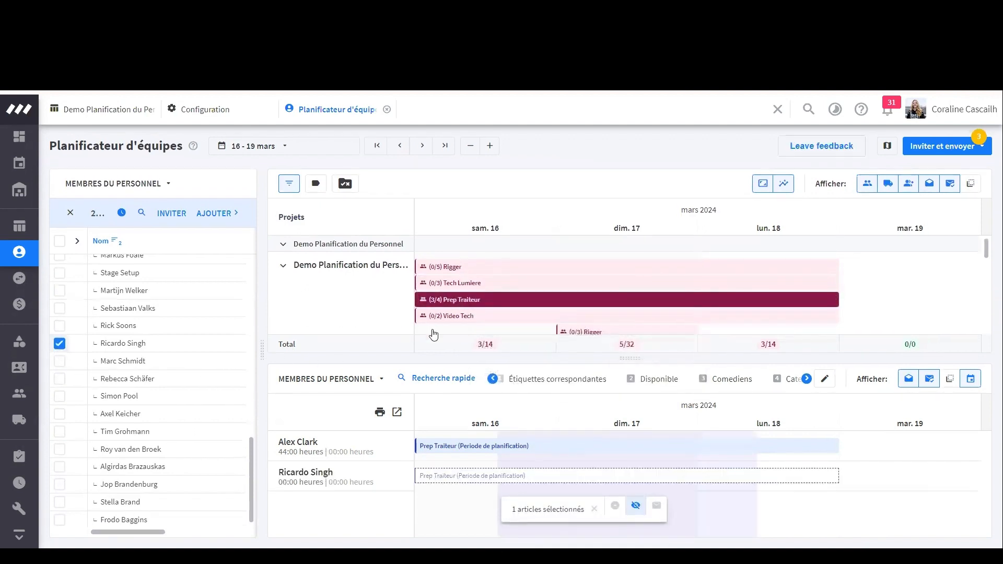
Invite the newly shown staff member to the Prep Traiteur function using the Inviter mode
click(658, 508)
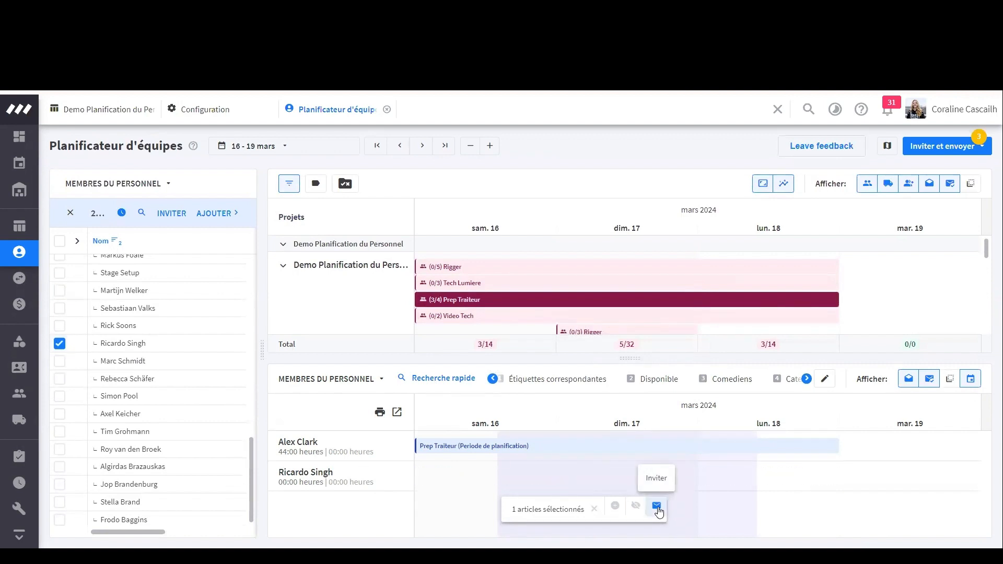
click(467, 474)
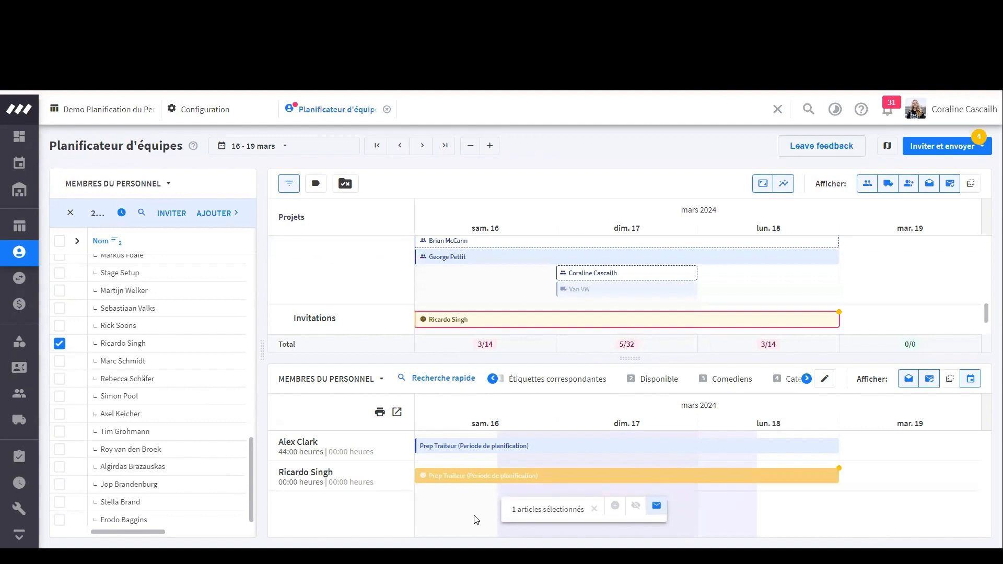
mouse_move(466, 477)
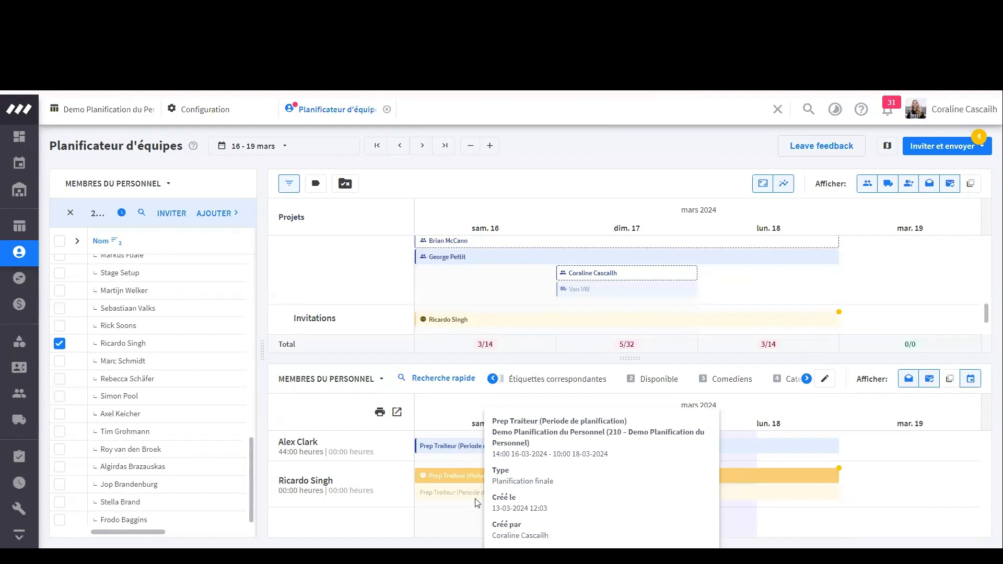
click(492, 491)
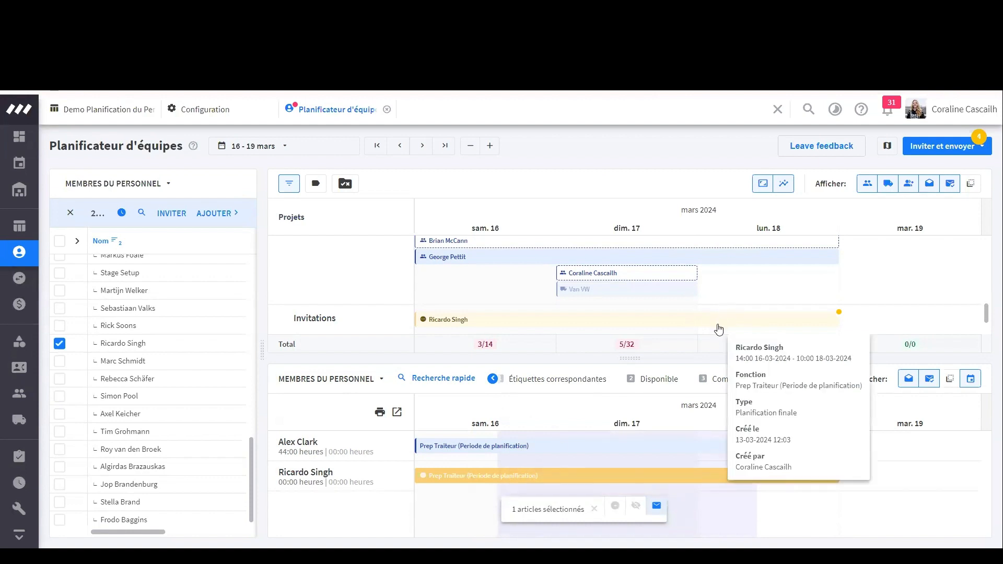
Review the unsent invitation of project 210 and the available invitation types, closing the dialog without sending
click(968, 151)
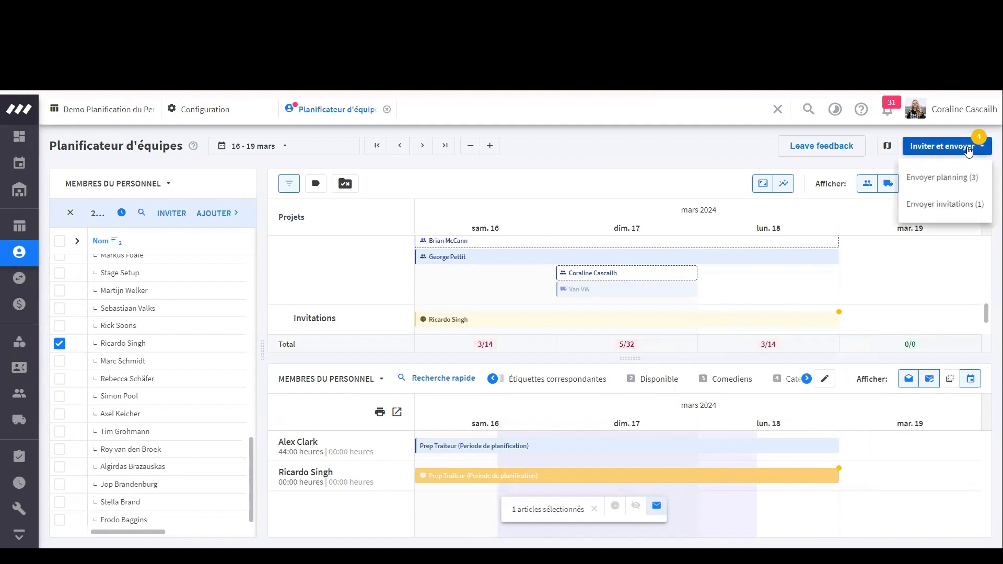
click(954, 207)
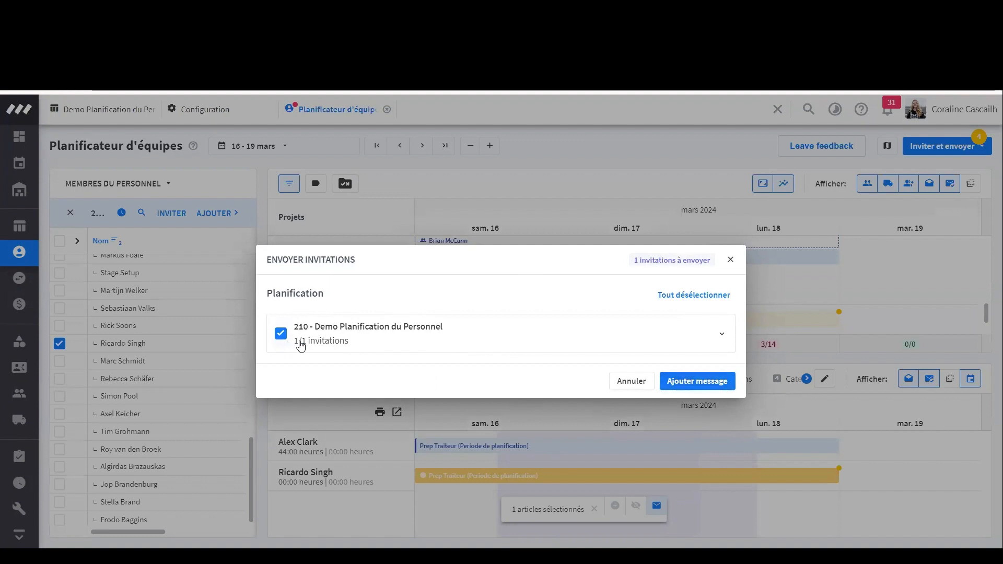
click(723, 334)
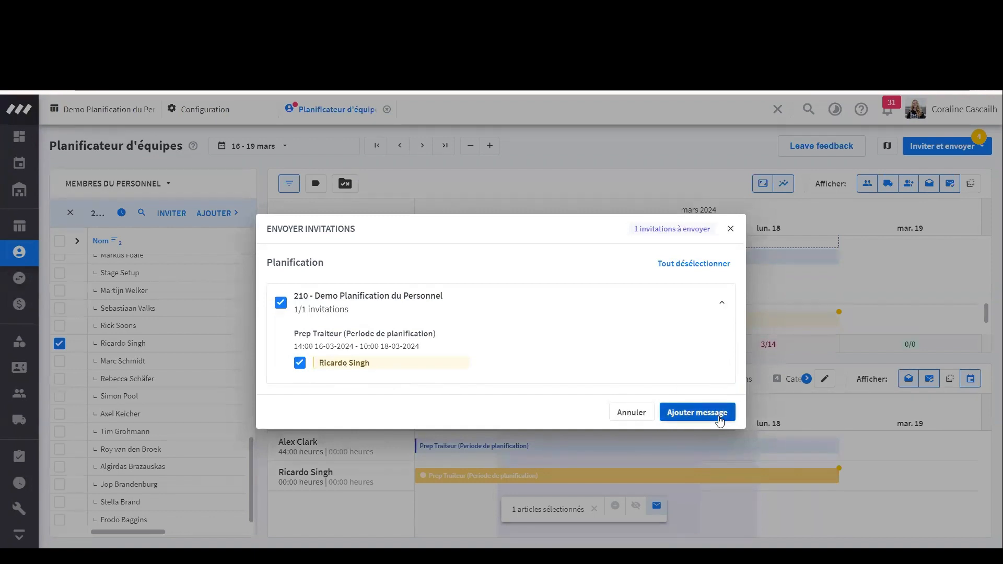
click(719, 416)
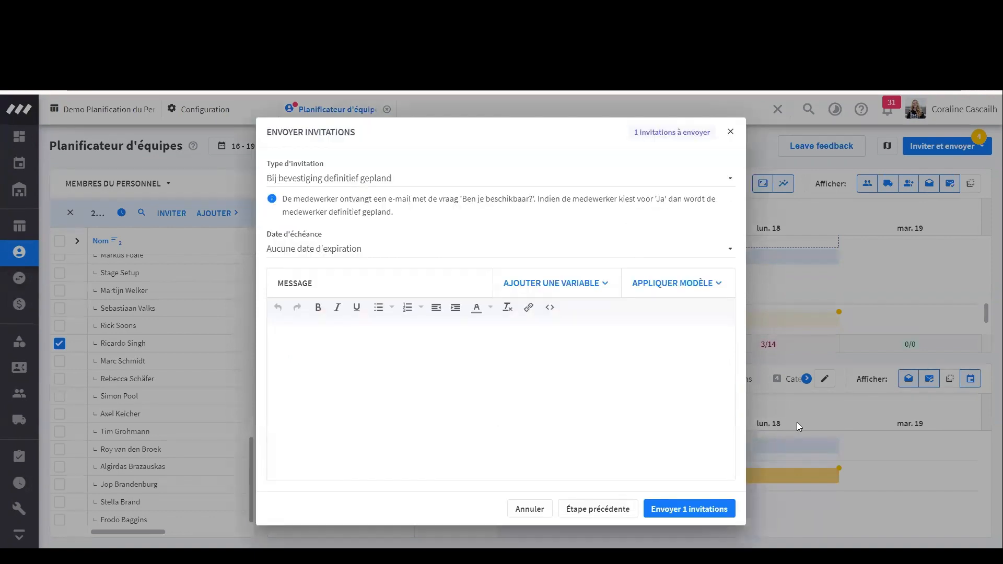
click(385, 180)
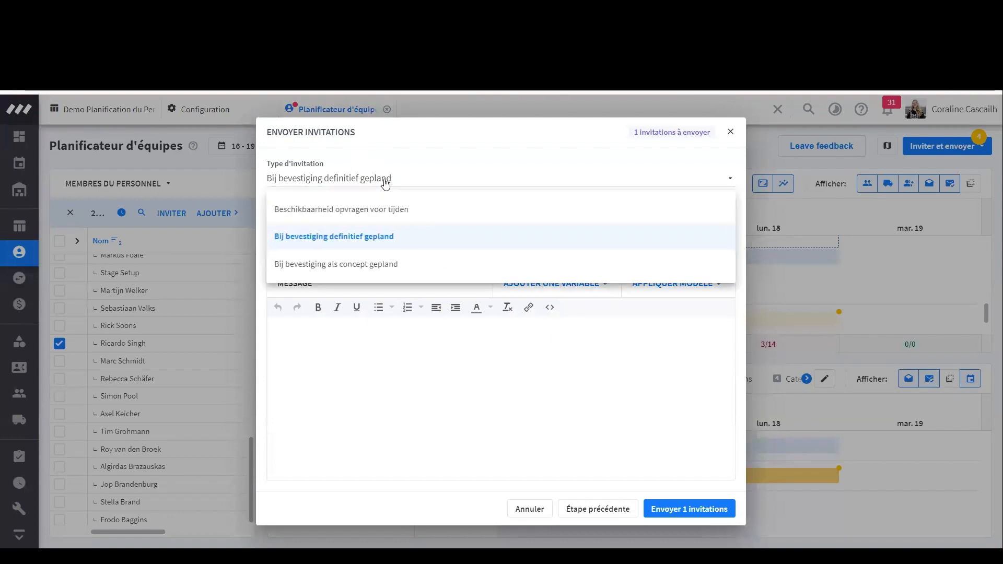
click(412, 177)
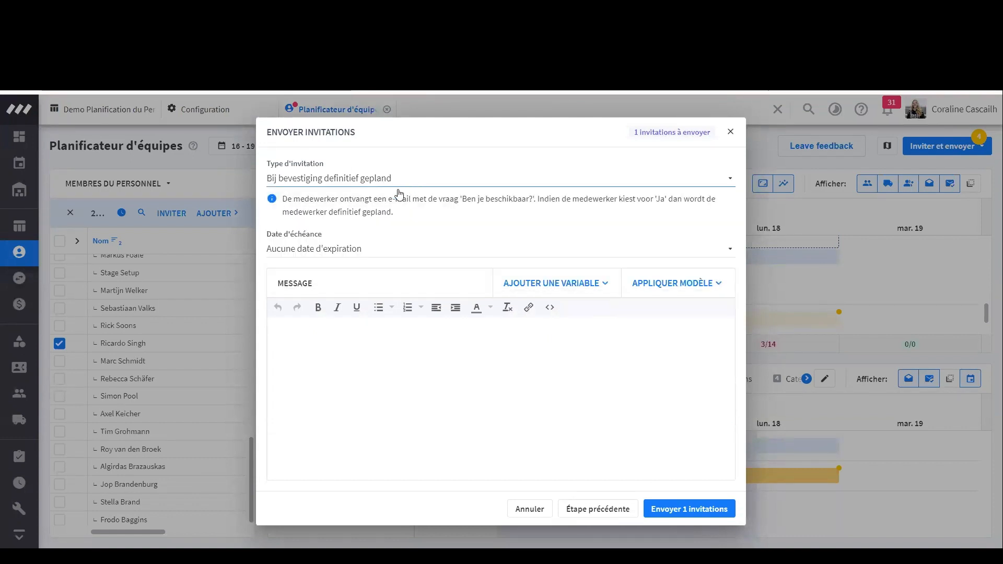
click(363, 187)
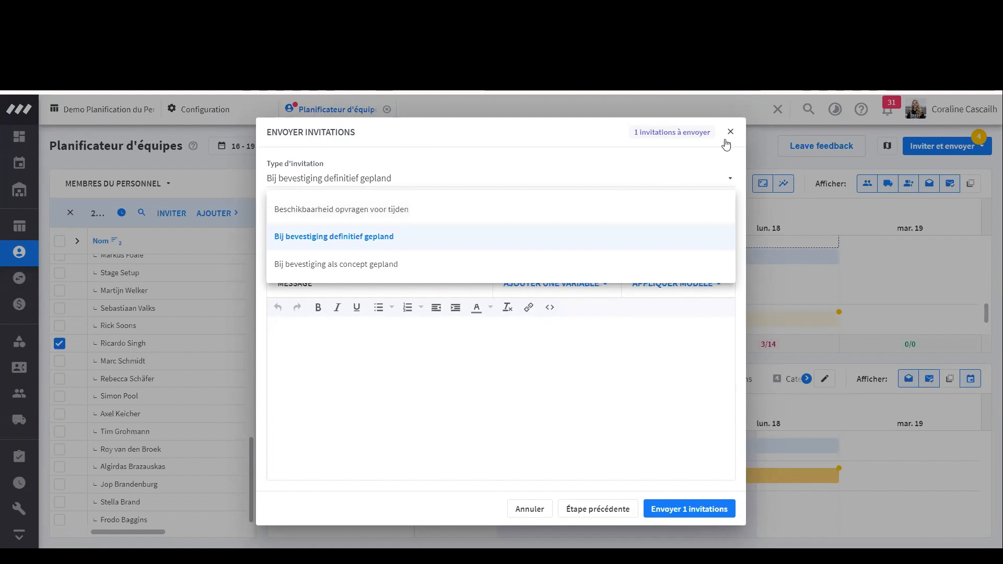
drag(517, 128, 238, 127)
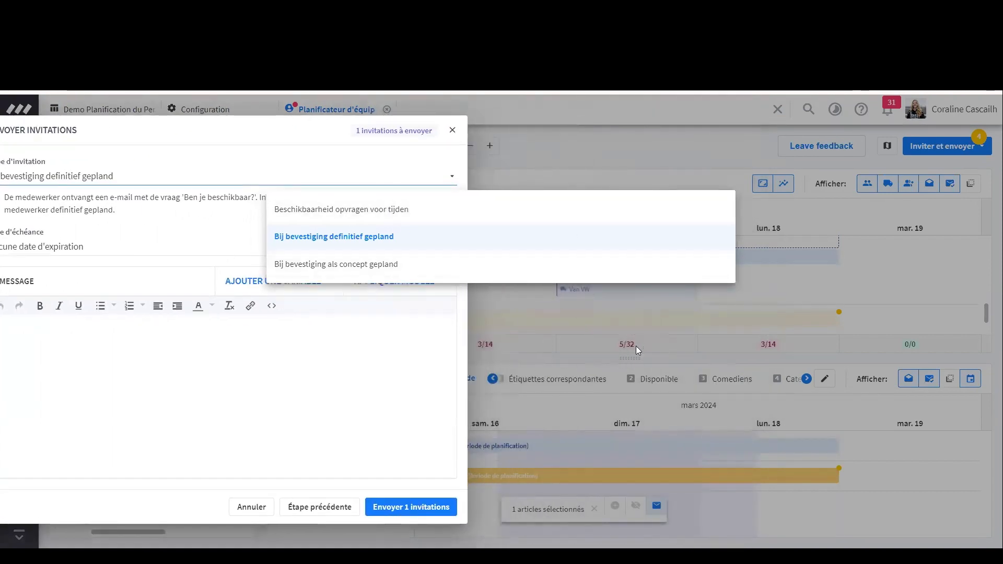
click(452, 131)
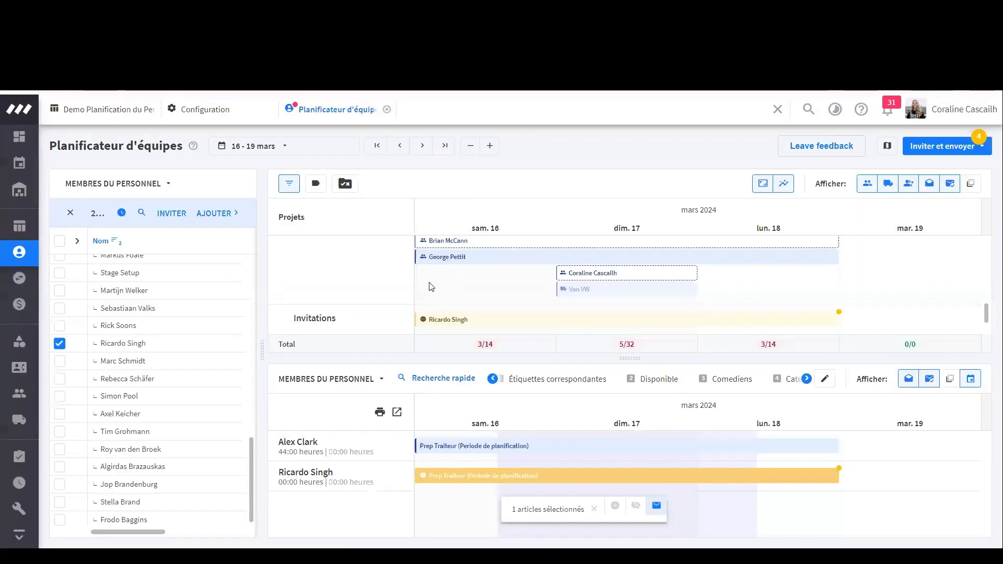
Prepare the project 210 invitation for sending with the type Bij bevestiging definitief gepland
mouse_move(532, 291)
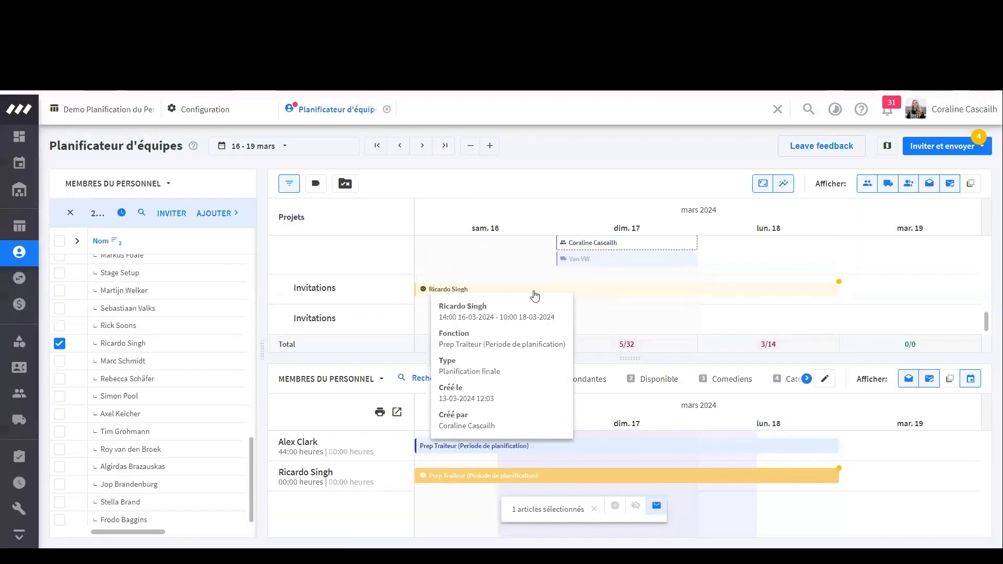
click(981, 149)
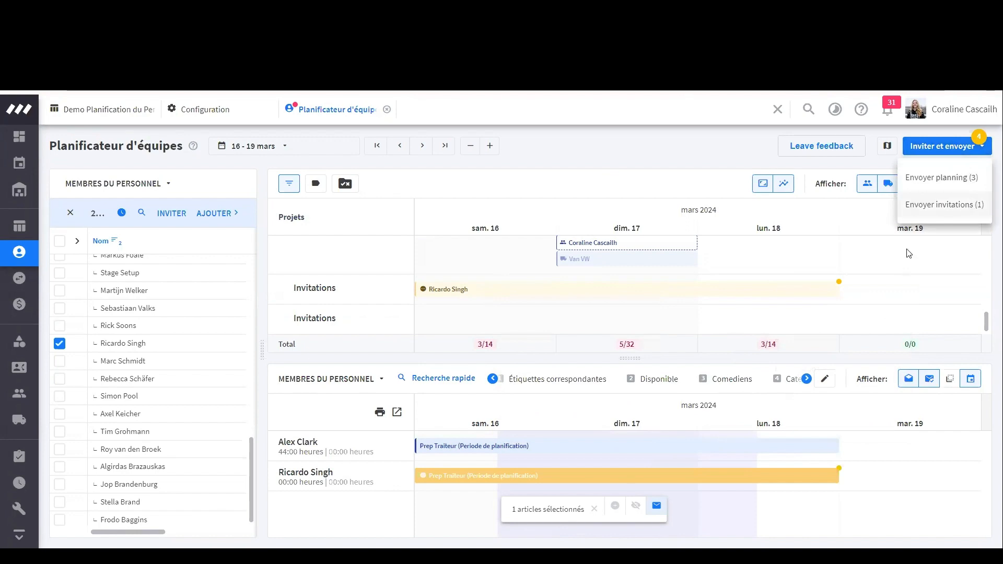
click(941, 204)
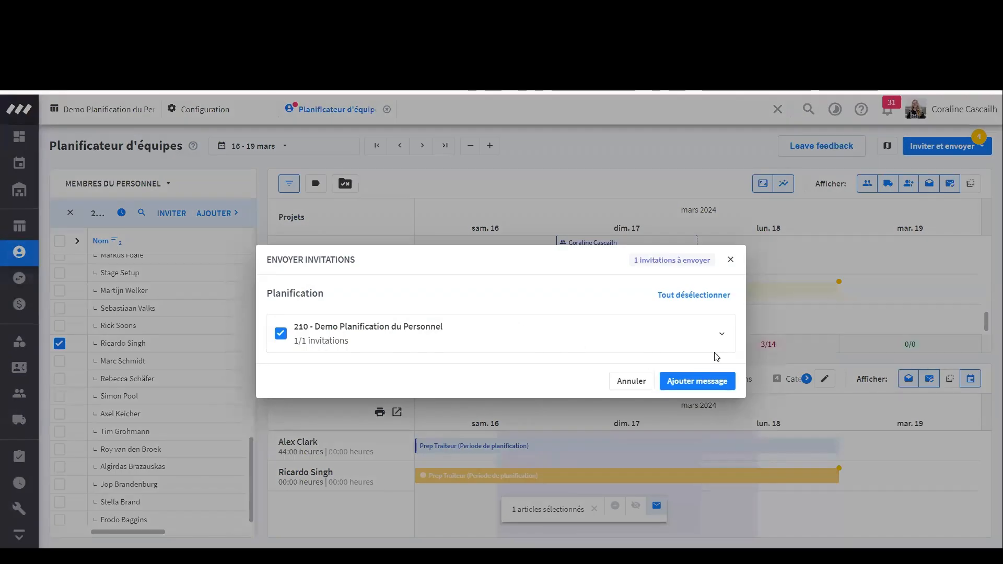
click(703, 411)
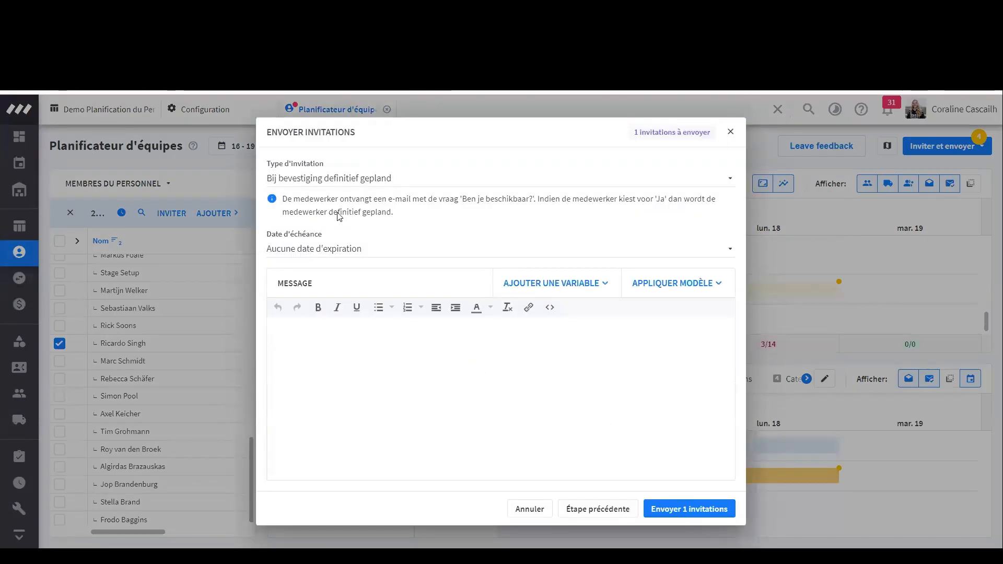
click(339, 179)
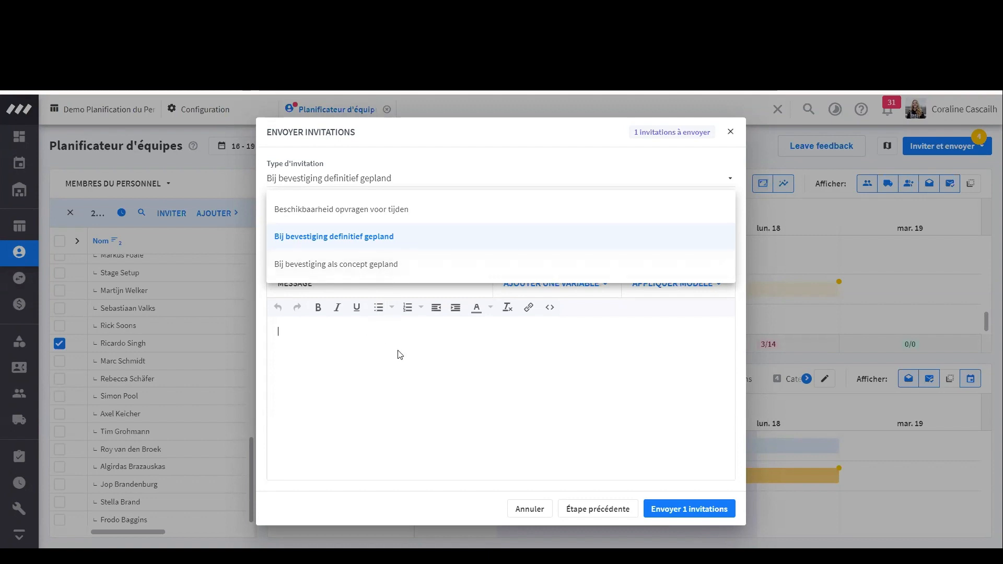
click(372, 236)
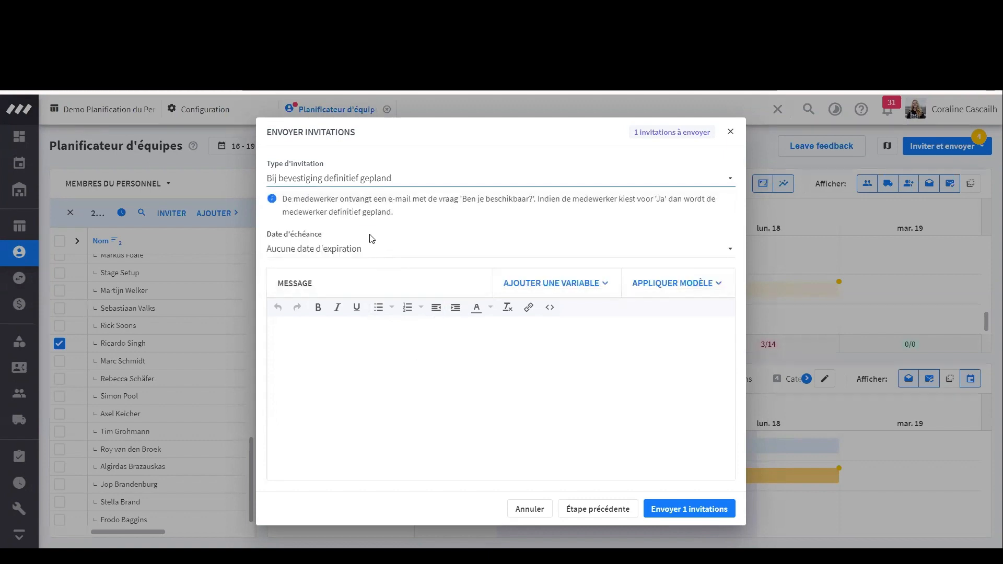
Send the invitation without an expiration date (Aucune date d'expiration) and check its entry in the Invitations row
click(350, 250)
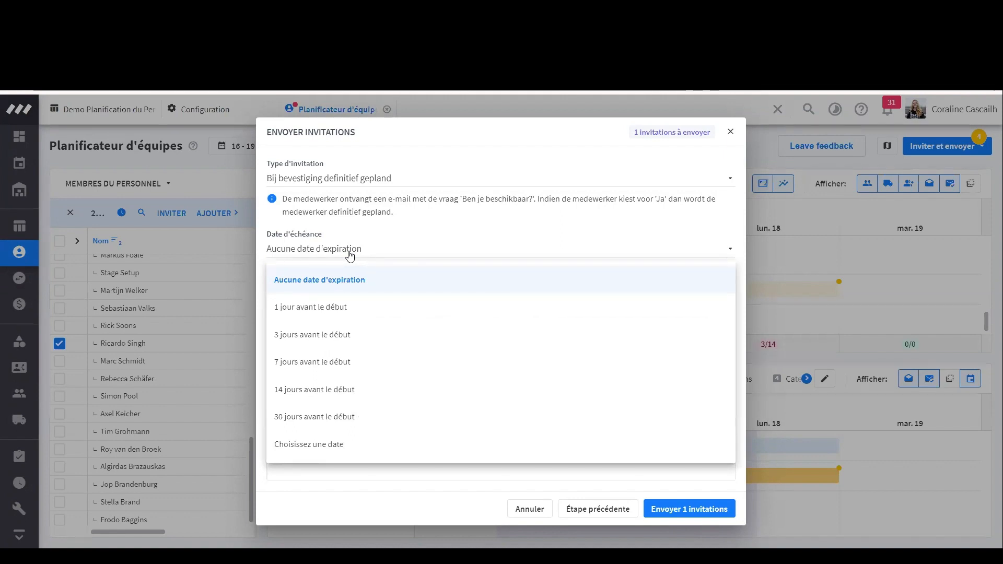
click(439, 238)
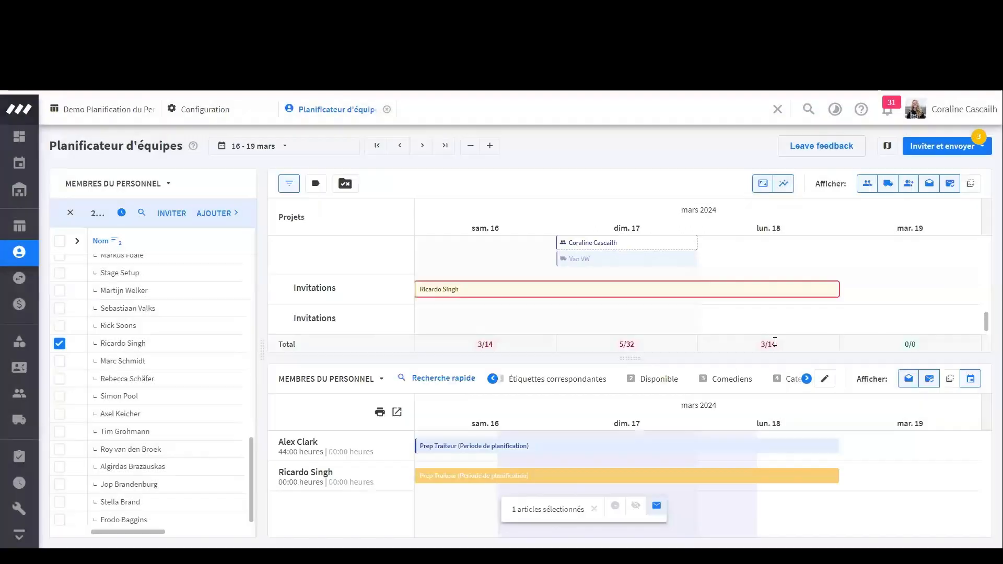
mouse_move(448, 296)
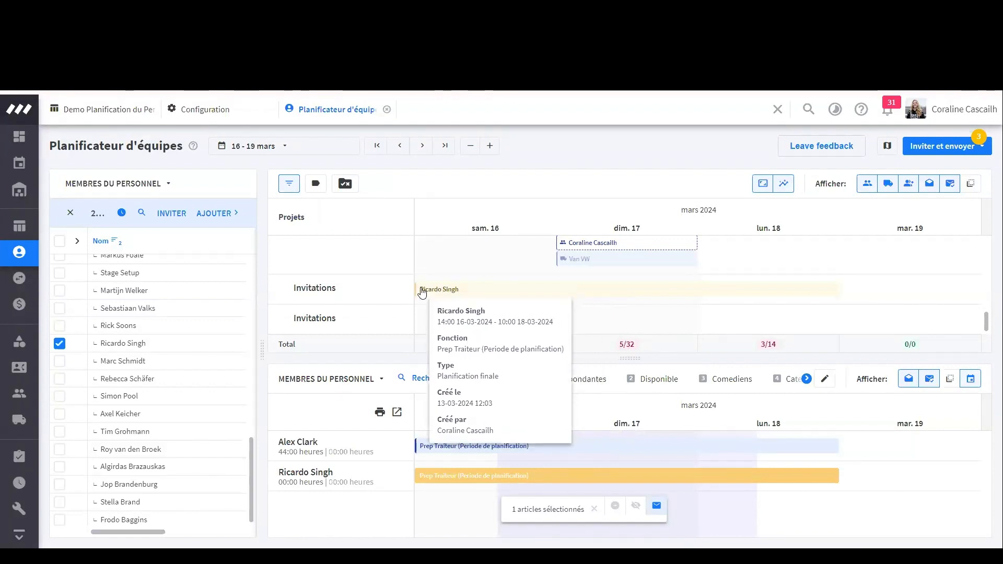
Review the accept, reject and withdraw options and the details of the Prep Traiteur invitation in the Invitations row
click(466, 290)
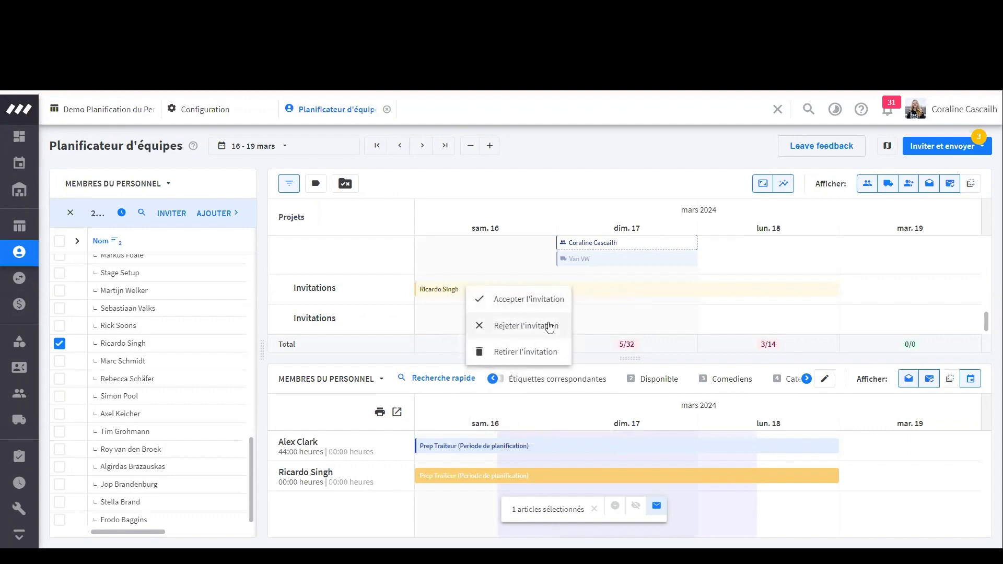
click(519, 363)
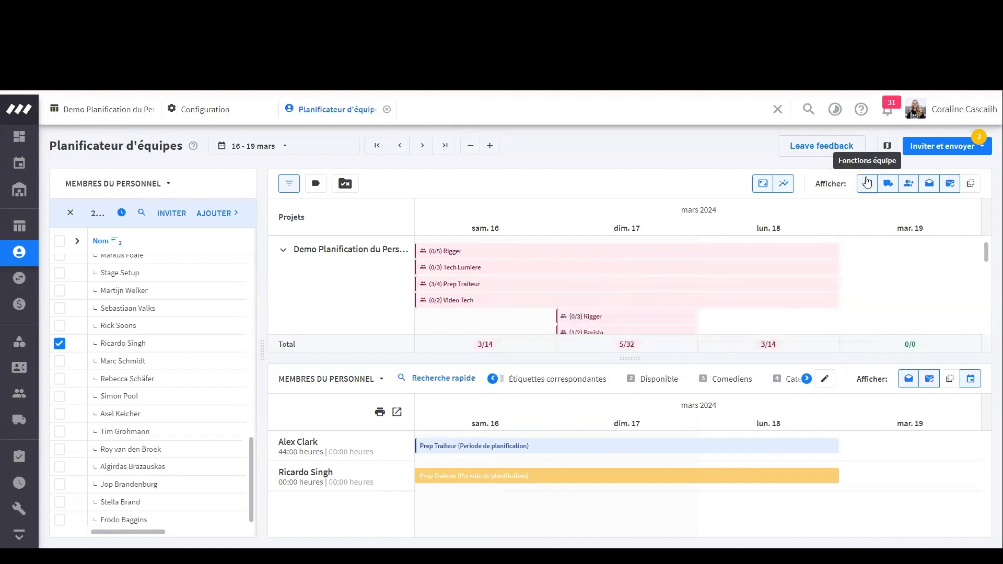
scroll(491, 267, down, 5)
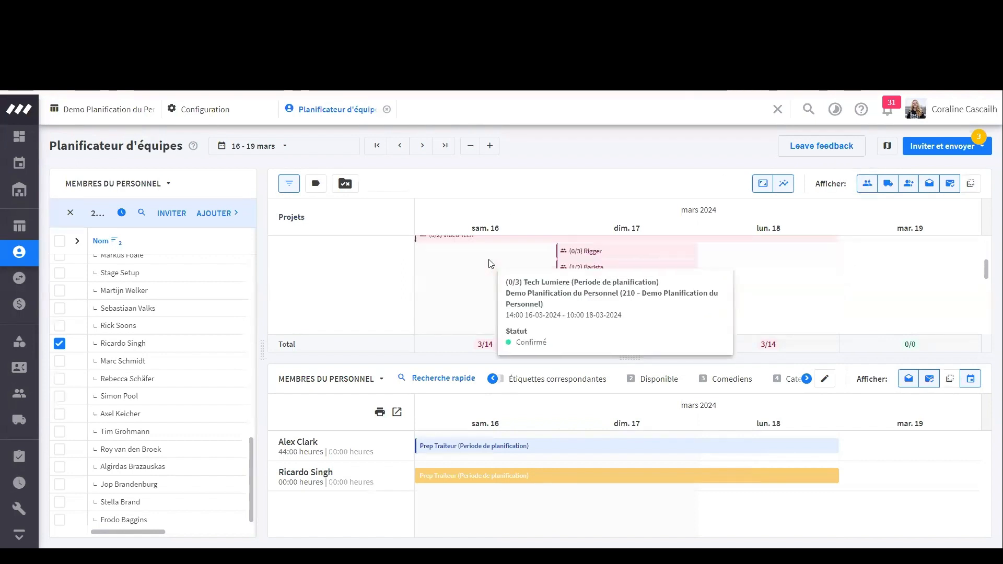
scroll(499, 276, down, 3)
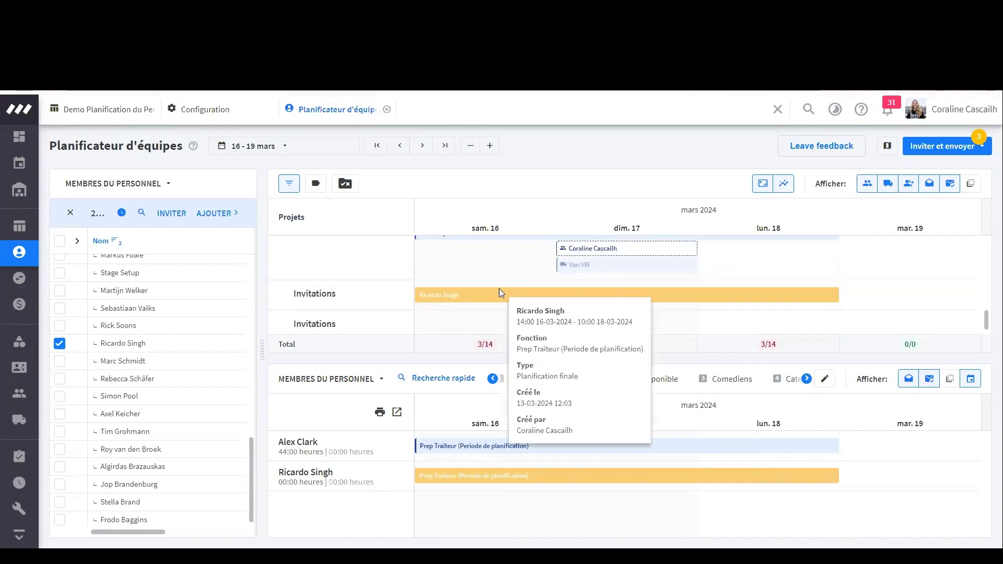
scroll(500, 290, up, 10)
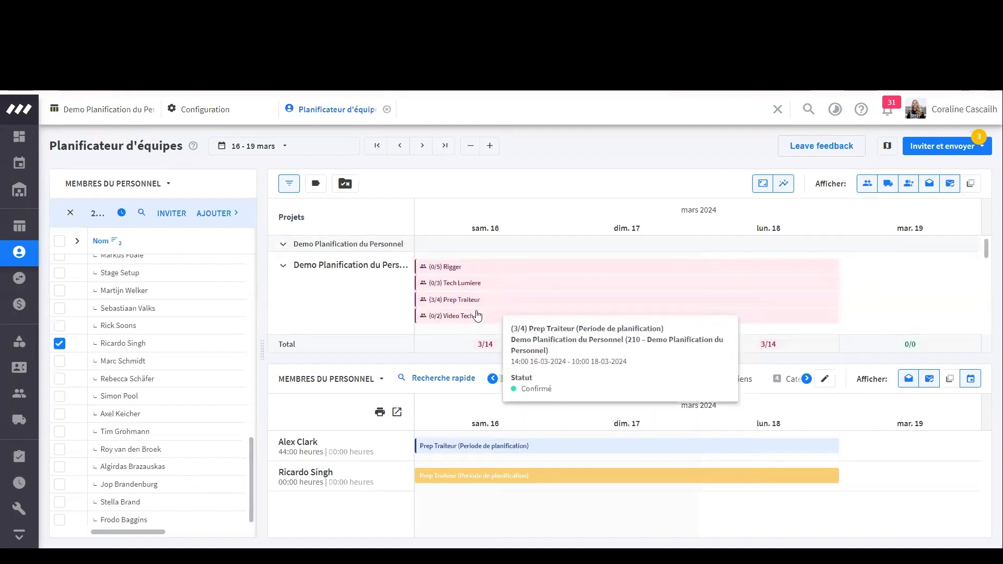
Replace the invited staff member in the selection with the five members listed below, and schedule everyone selected provisionally on the Rigger planning-period function
click(60, 344)
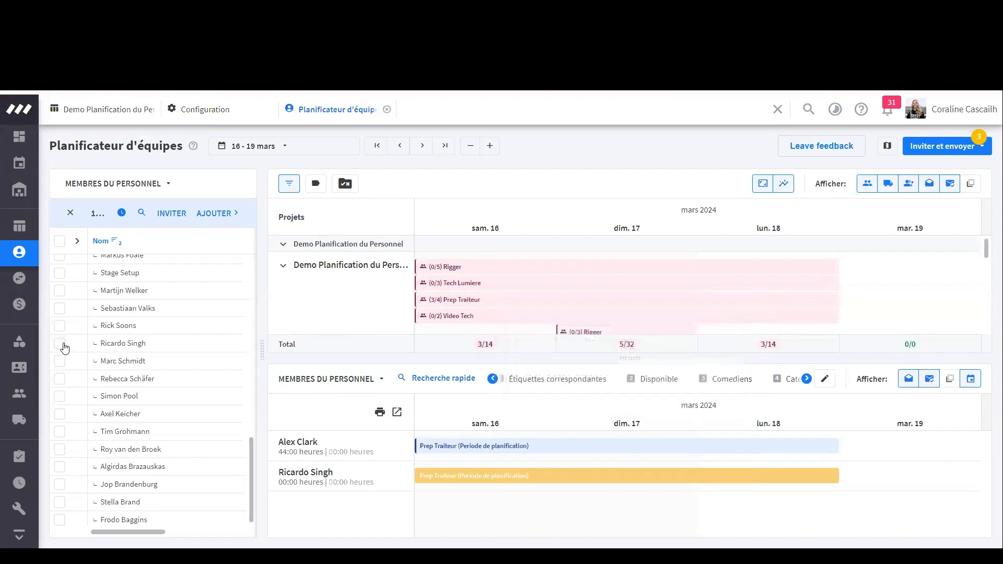
click(60, 361)
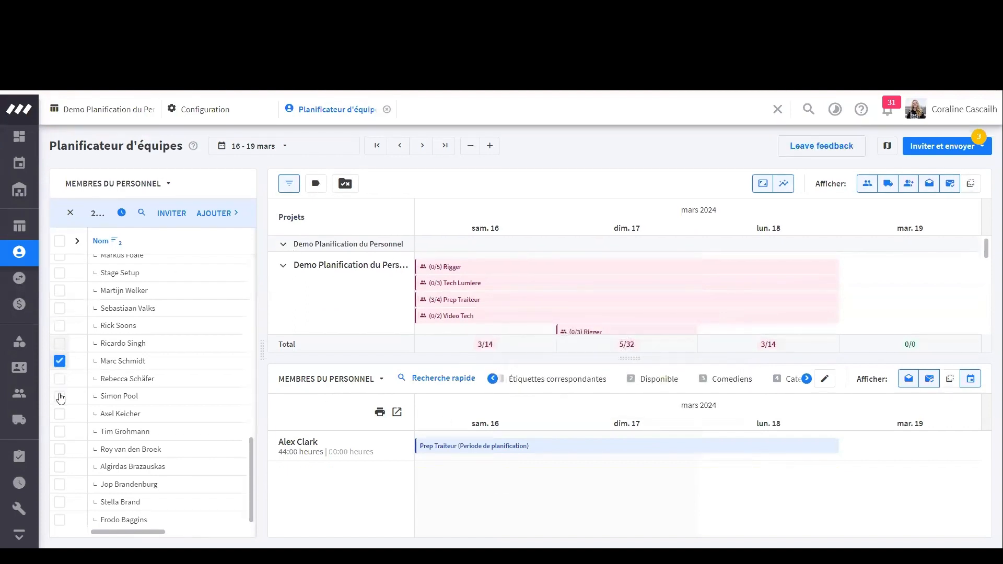
click(60, 379)
click(59, 396)
click(59, 414)
click(60, 431)
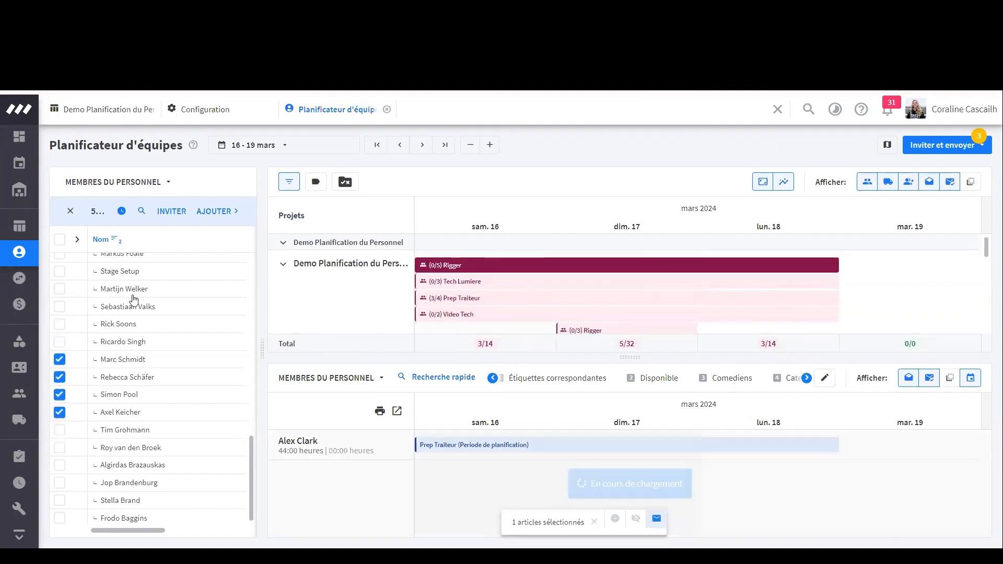
click(219, 214)
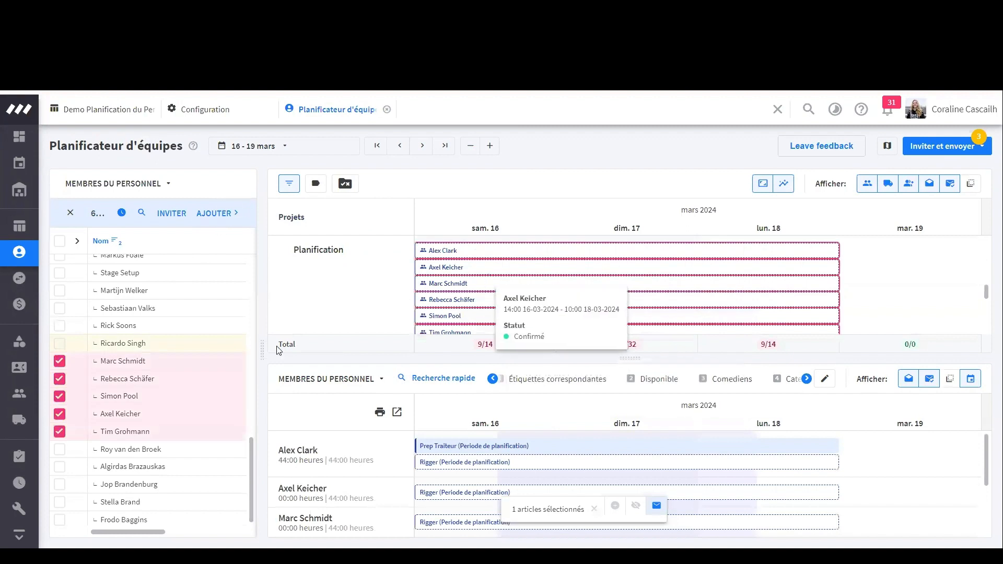
Deselect the five newly scheduled Rigger members in the staff list and select the planning-period Tech Lumiere function instead
click(59, 361)
click(60, 379)
click(59, 397)
click(59, 414)
click(59, 431)
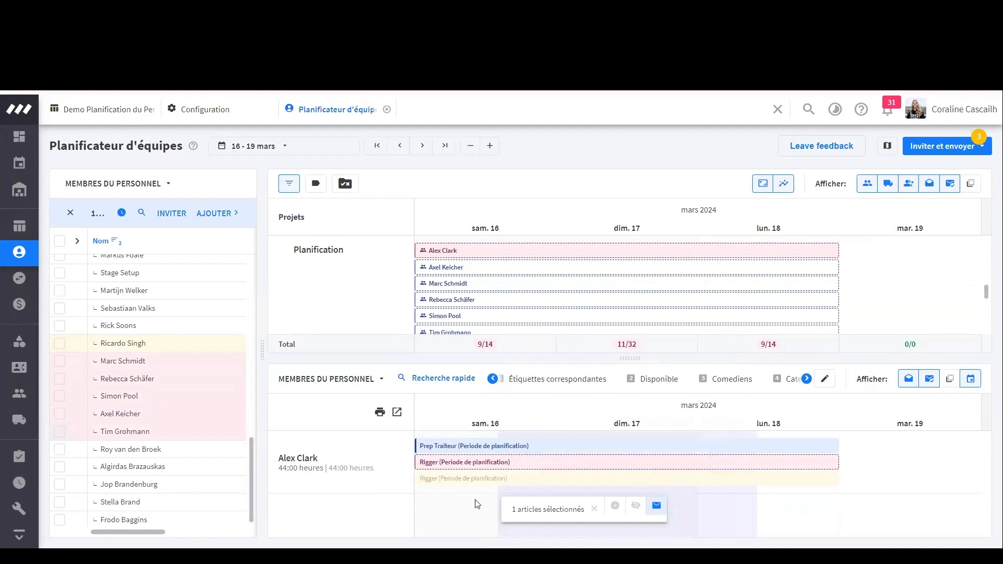
scroll(454, 276, up, 5)
click(449, 255)
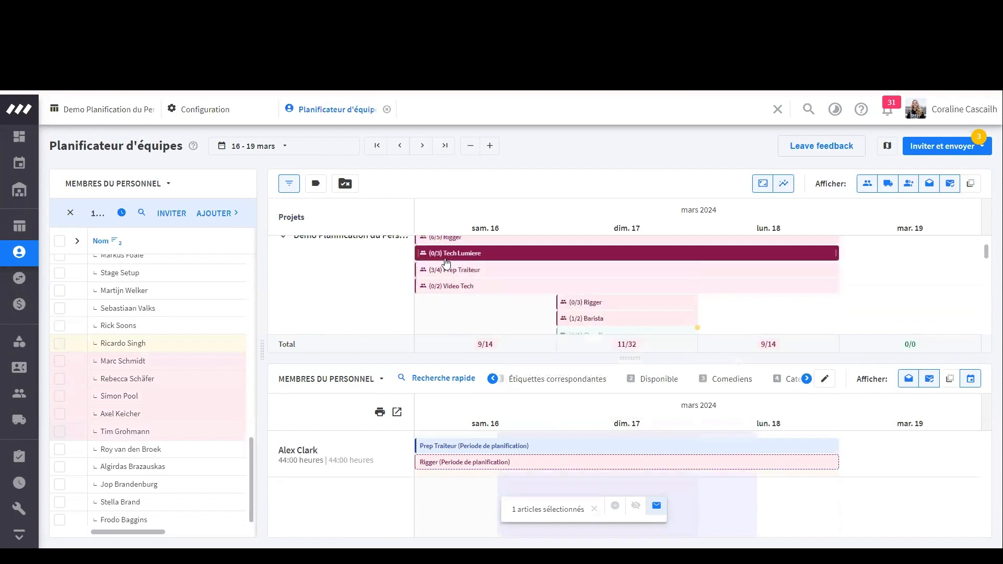
Add another staff member to the selection and prepare a Tech Lumiere invitation of type Beschikbaarheid opvragen voor tijden
click(59, 291)
click(175, 216)
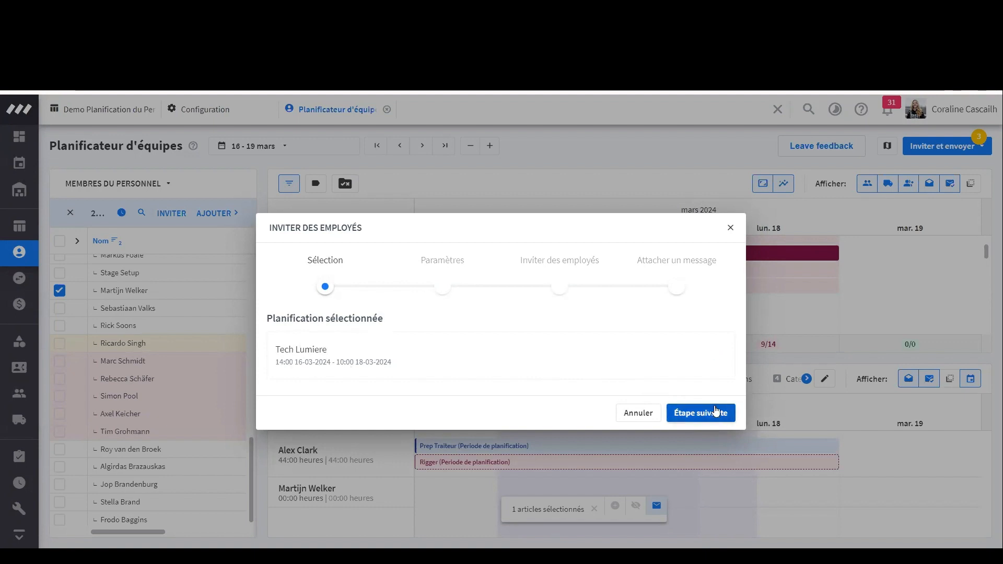
click(715, 412)
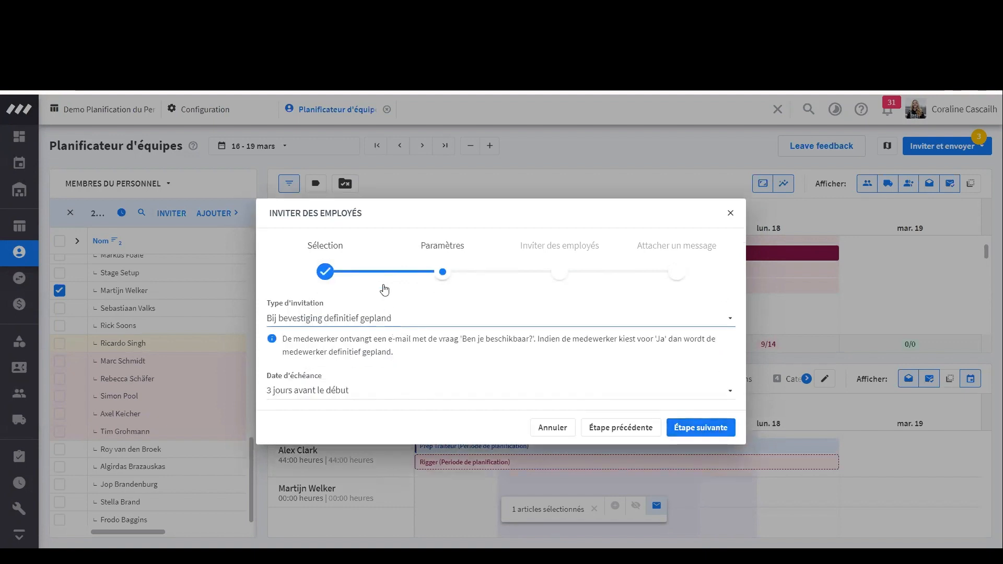
click(382, 308)
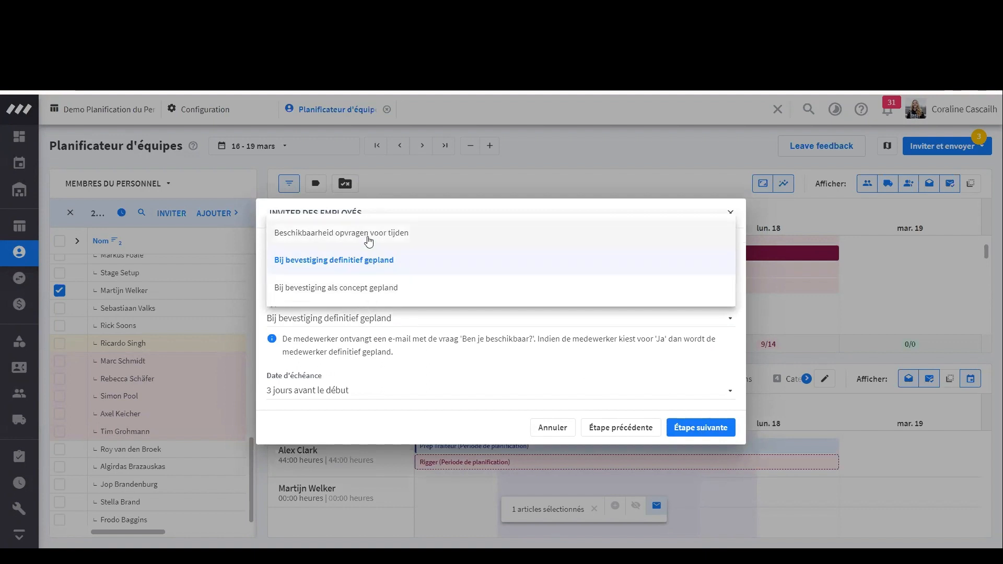
click(366, 233)
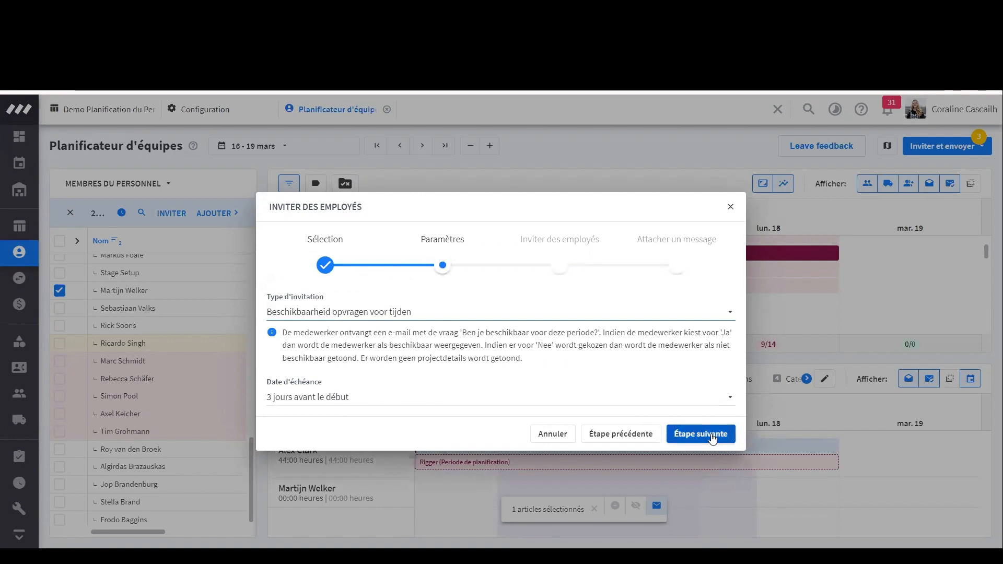
click(712, 437)
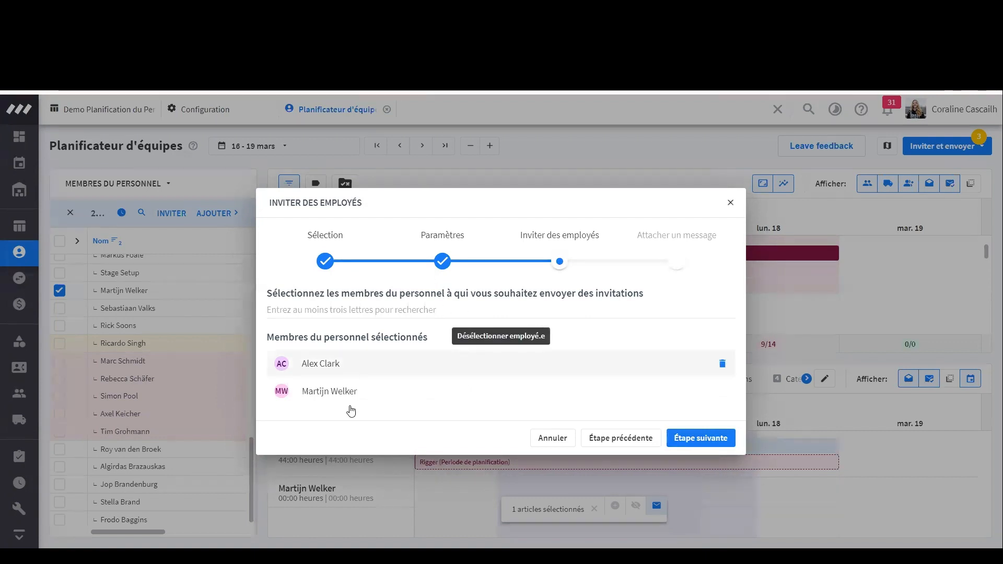
Add a third recipient through the staff search, view the message stage, and close the invitation unsent, deselecting the extra staff member
click(357, 311)
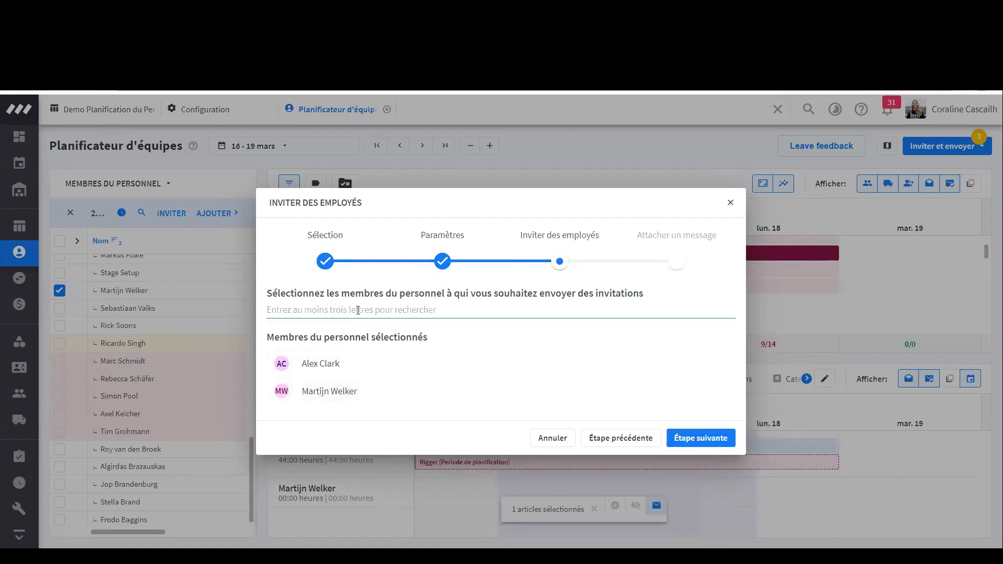
text(seb)
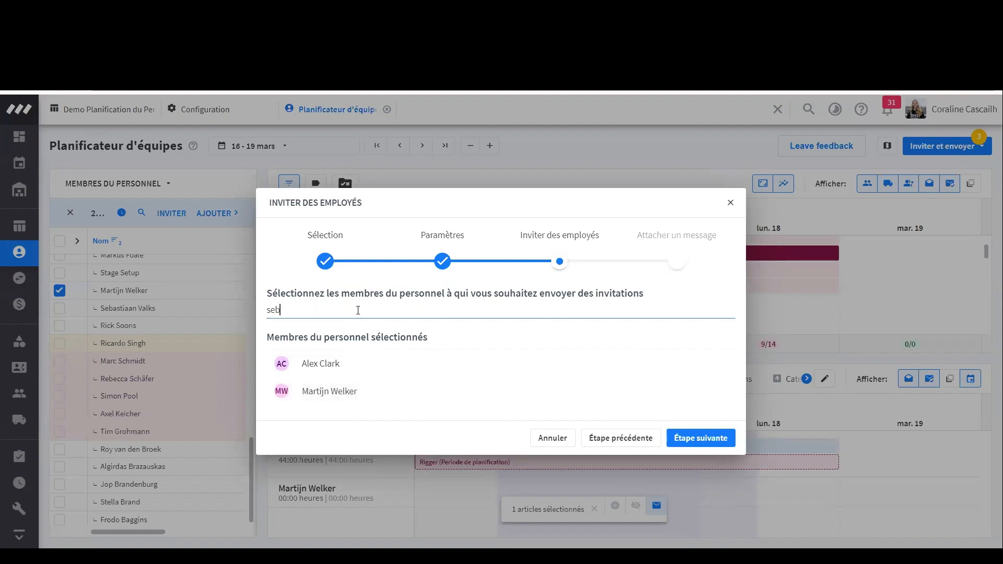
click(385, 285)
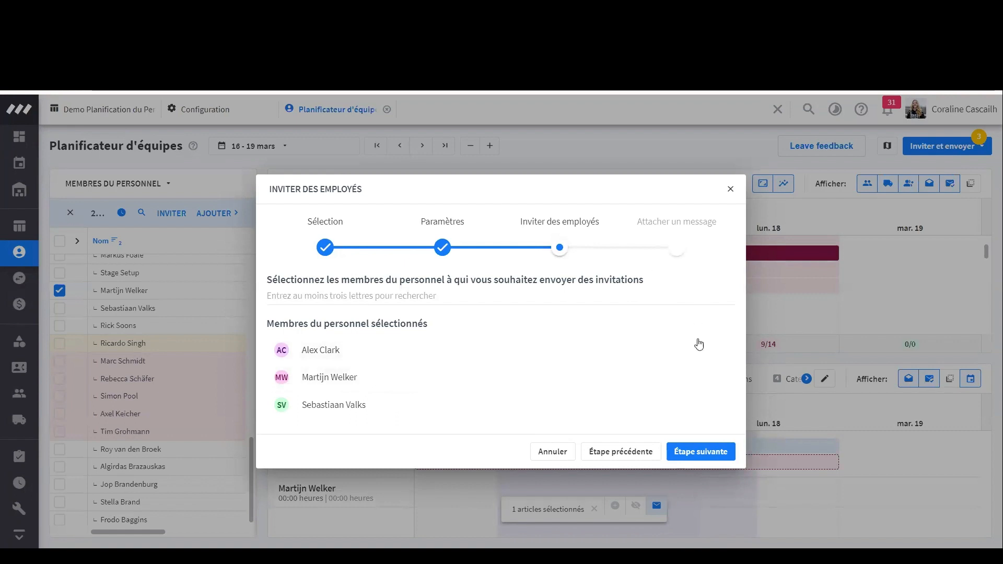
click(703, 453)
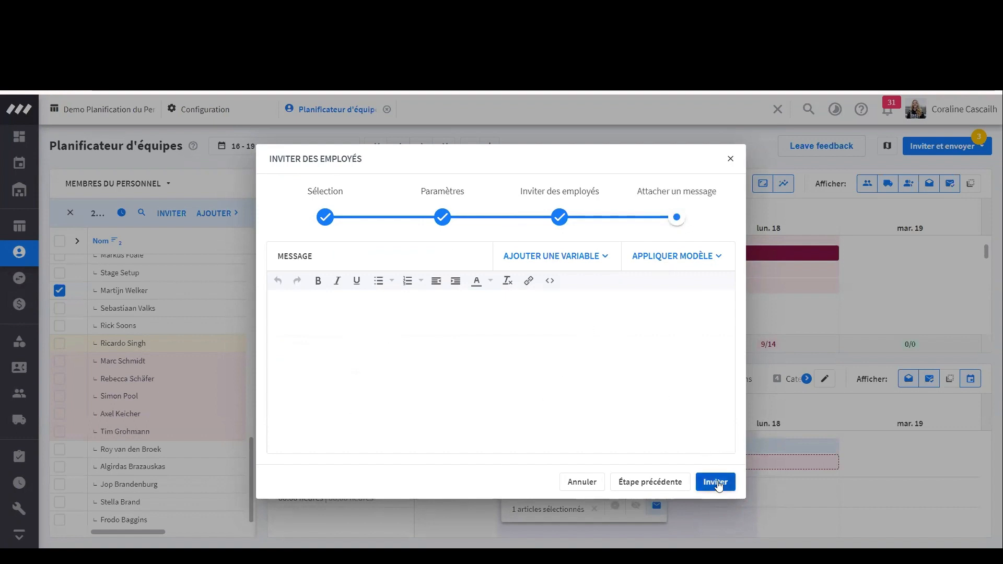
click(731, 159)
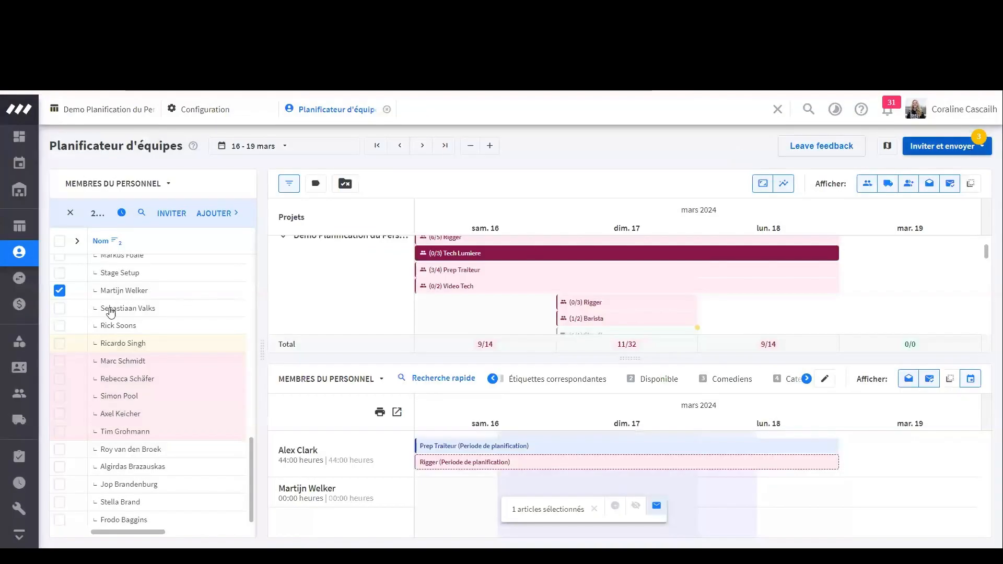
click(63, 293)
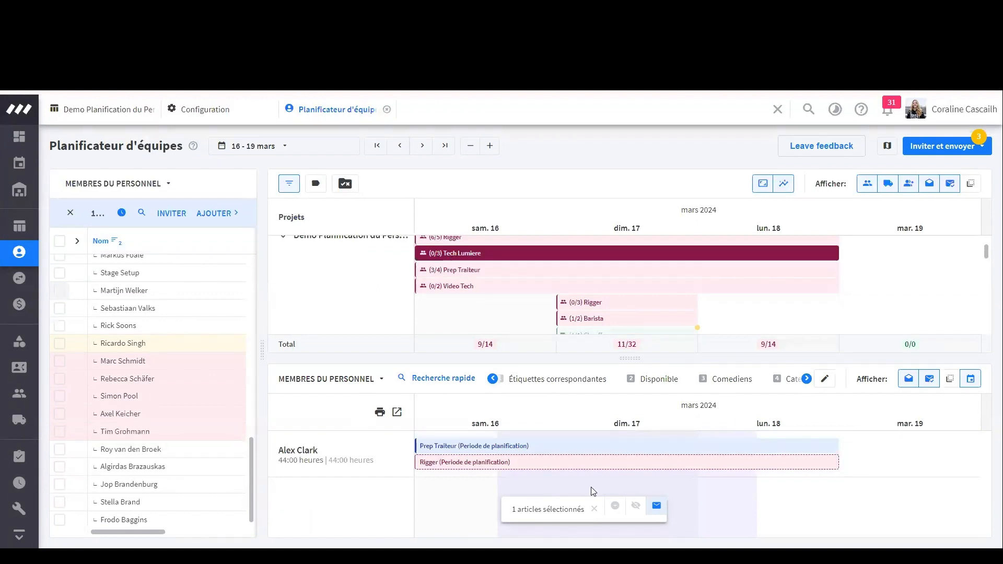
Select the five provisionally scheduled Rigger members and the invited Prep Traiteur member in the staff list
click(540, 454)
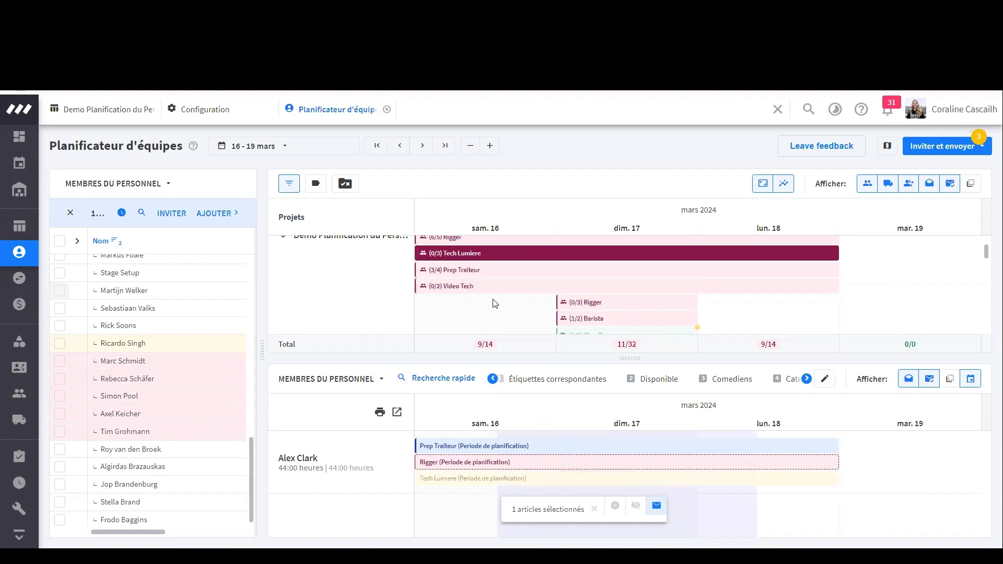
scroll(494, 302, up, 1)
scroll(493, 302, down, 5)
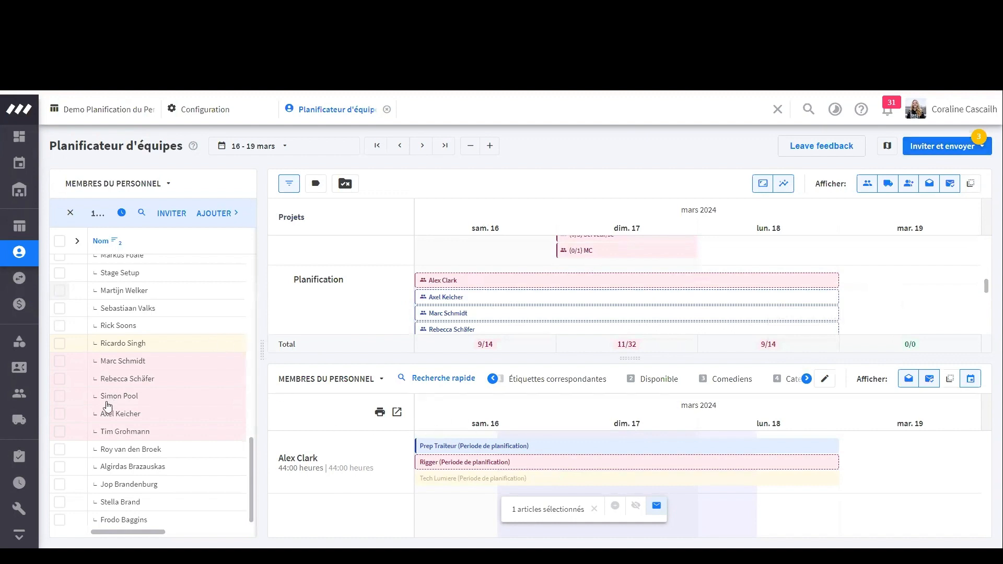
click(60, 343)
click(61, 360)
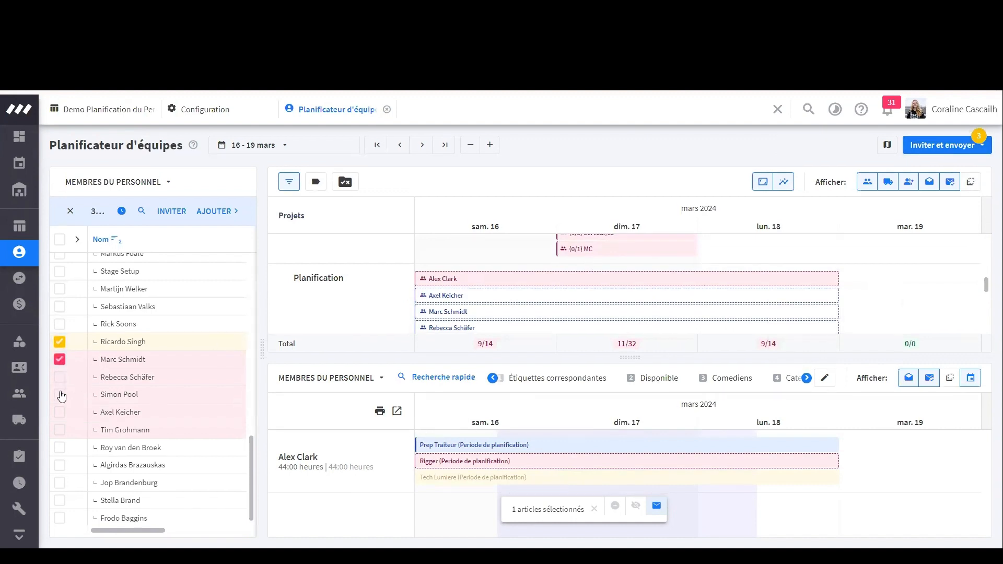
click(60, 377)
click(59, 394)
click(60, 413)
click(59, 429)
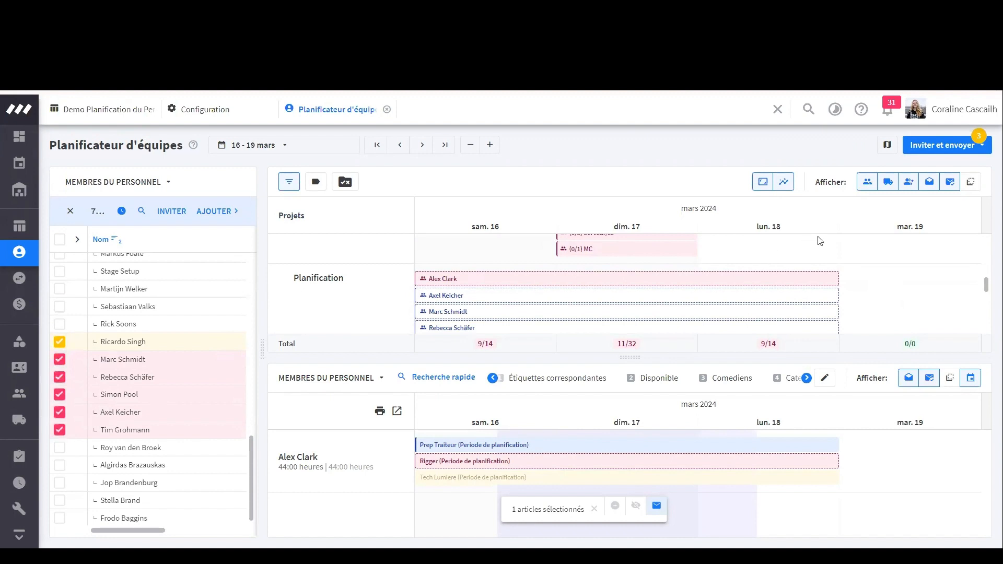
Check the Envoyer planning option with these members selected, and clear the entire staff selection
click(954, 152)
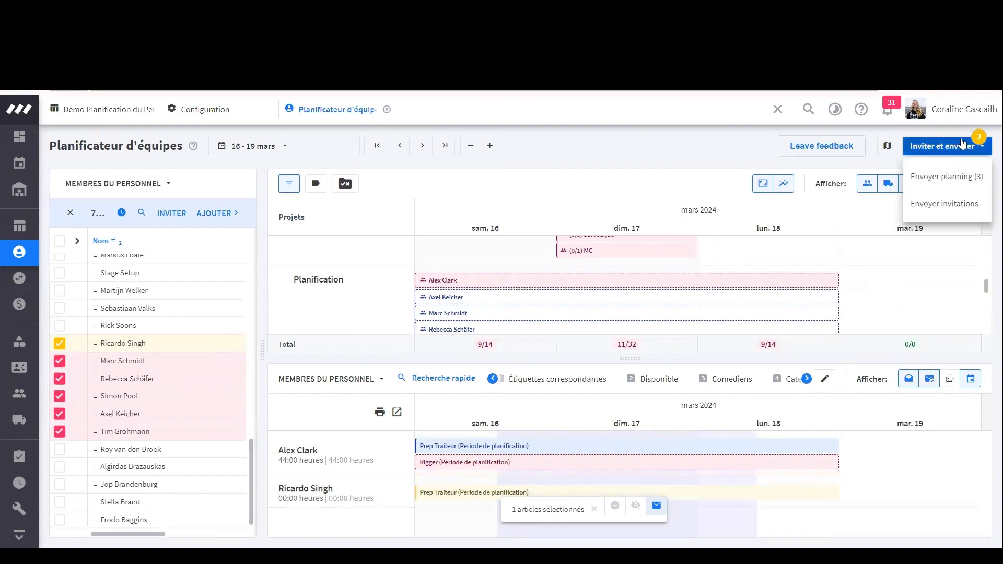
click(964, 178)
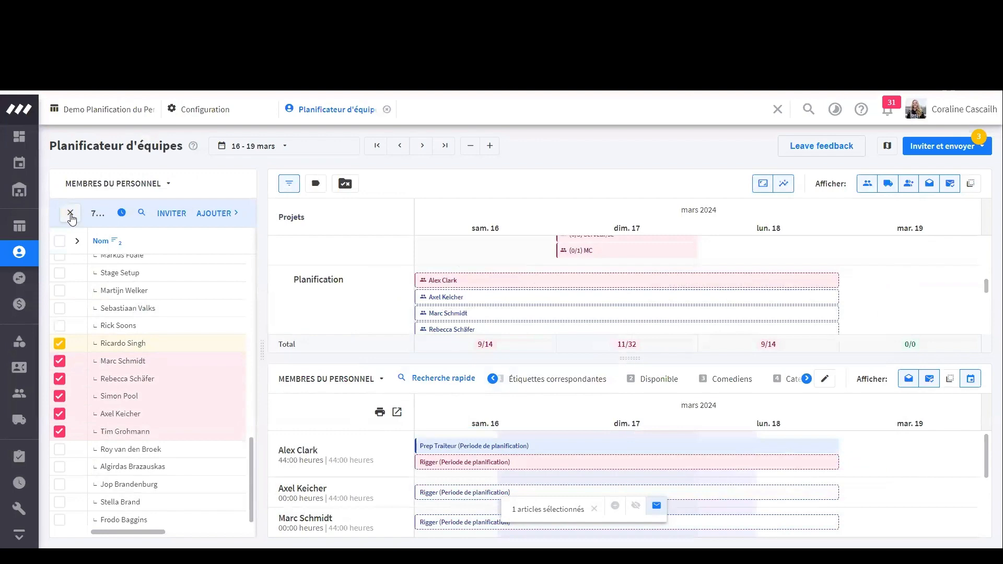
click(70, 212)
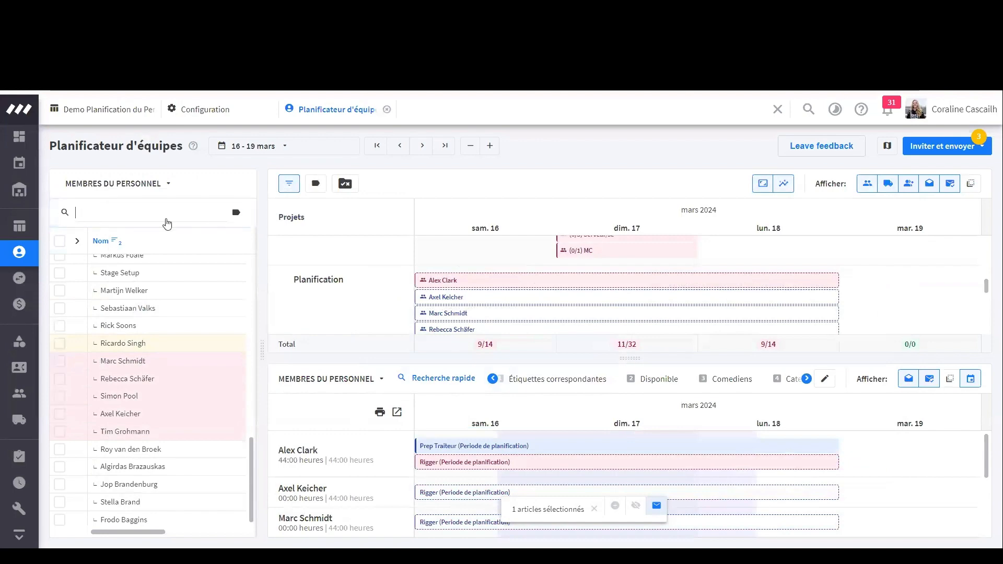
Open the Communiquer la planification dialog with Envoyer planning and preview the first team member's schedule
click(966, 143)
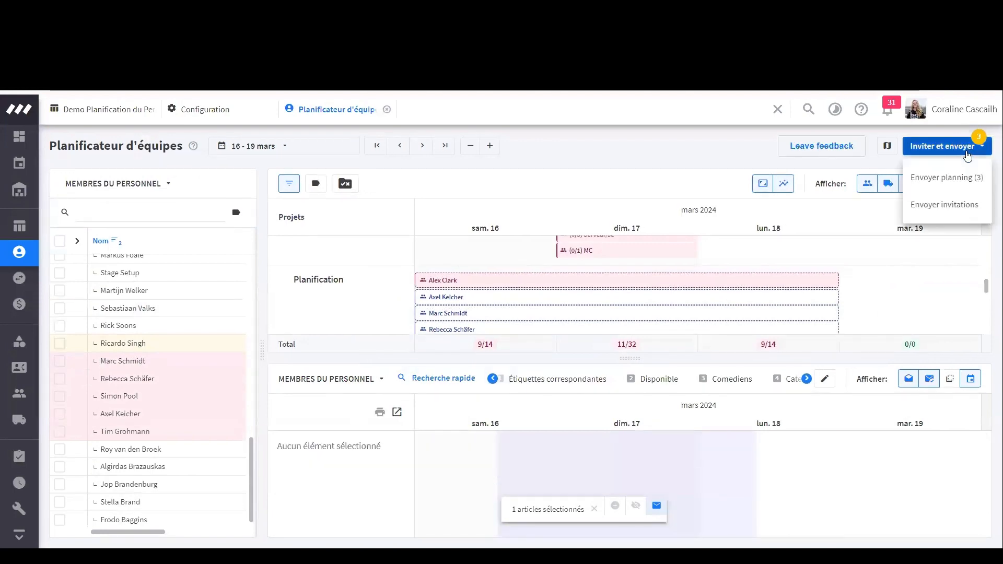
click(966, 185)
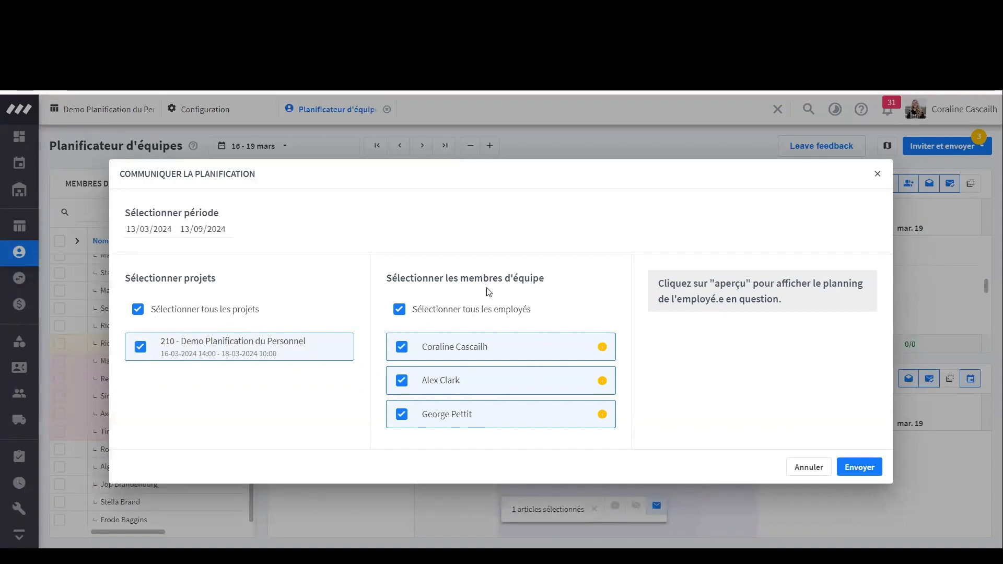
click(572, 353)
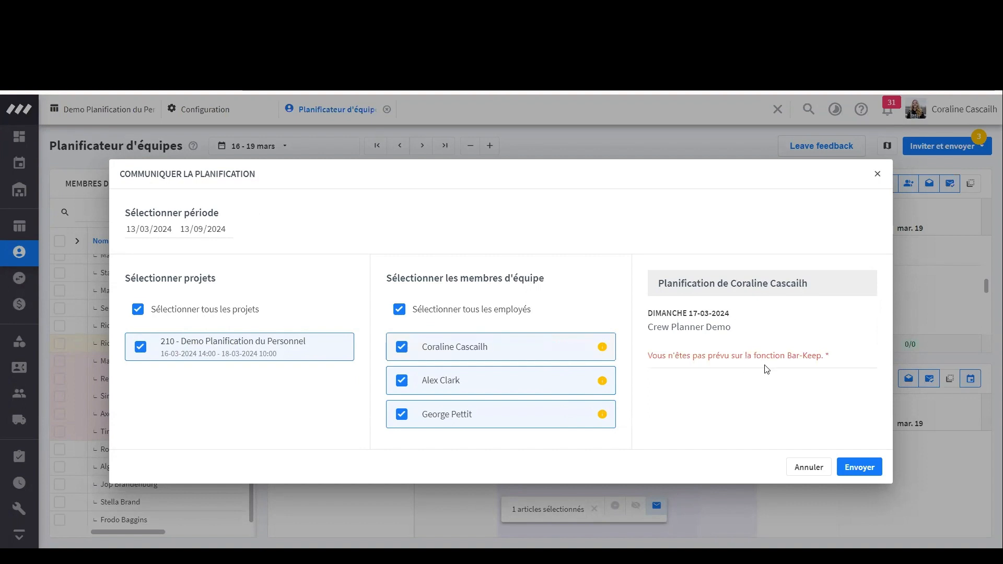
Preview the second team member's Prep Traiteur schedule for project 210, examining the function, times, location and transport for each day
click(575, 381)
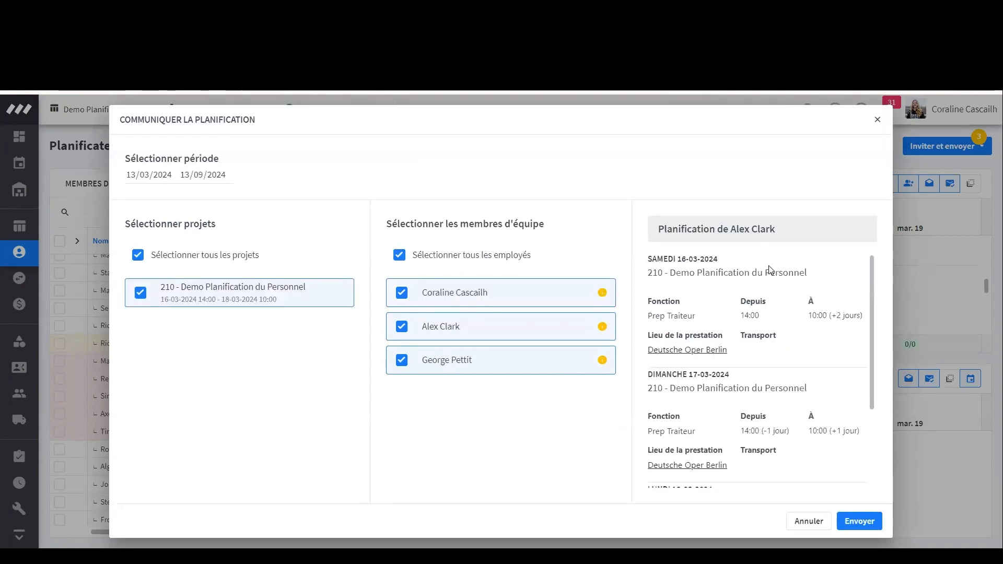
scroll(774, 321, down, 3)
scroll(766, 380, up, 3)
triple_click(759, 275)
click(649, 317)
scroll(743, 365, down, 3)
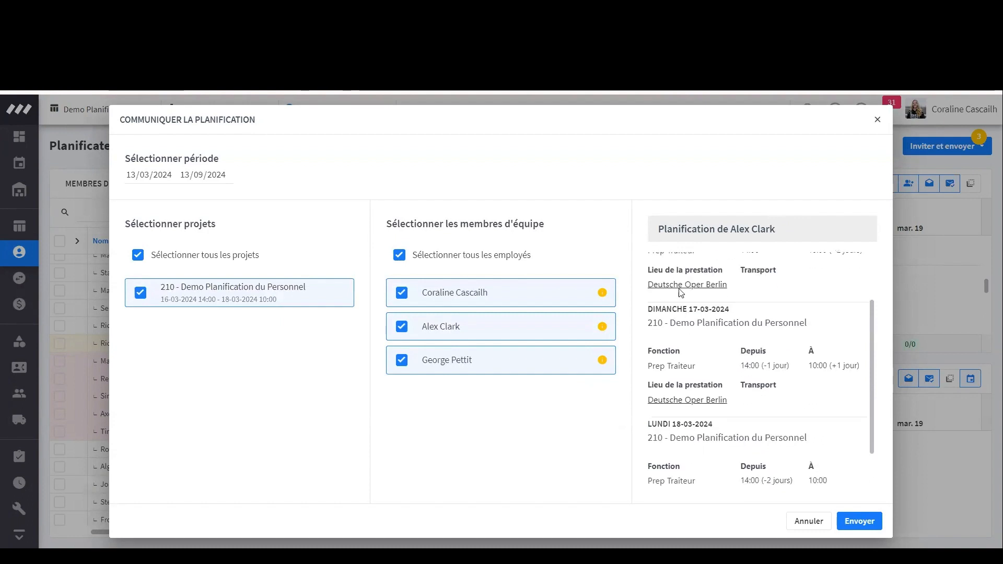
scroll(695, 335, down, 2)
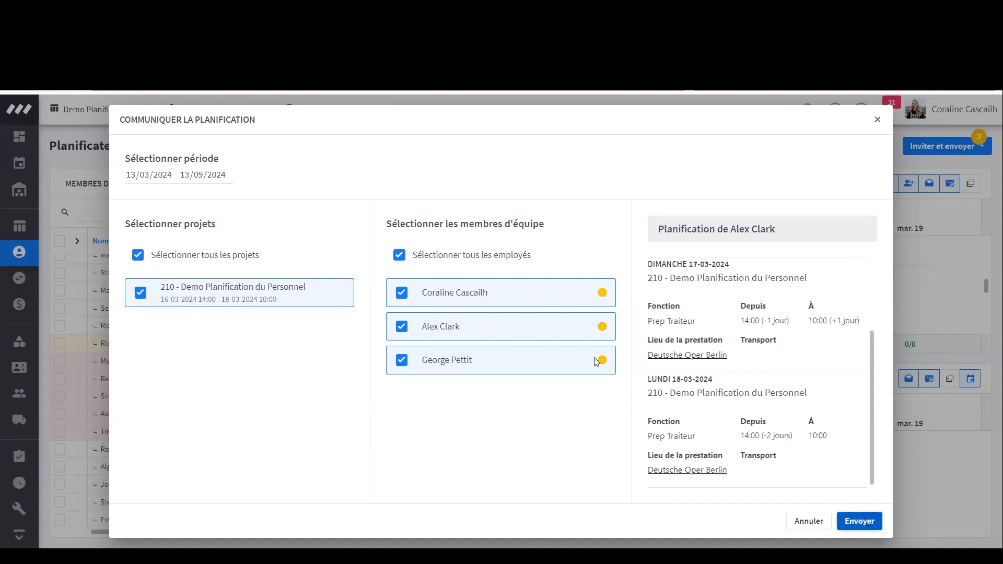
Send the planning by e-mail only to the first listed team member, excluding the other two and adding no text to the message
scroll(771, 397, up, 3)
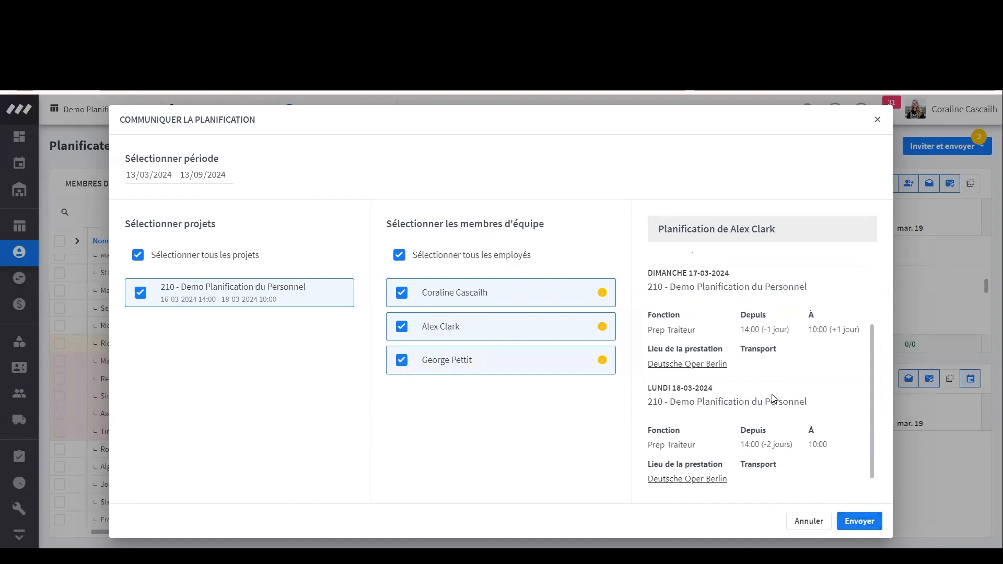
right_click(857, 501)
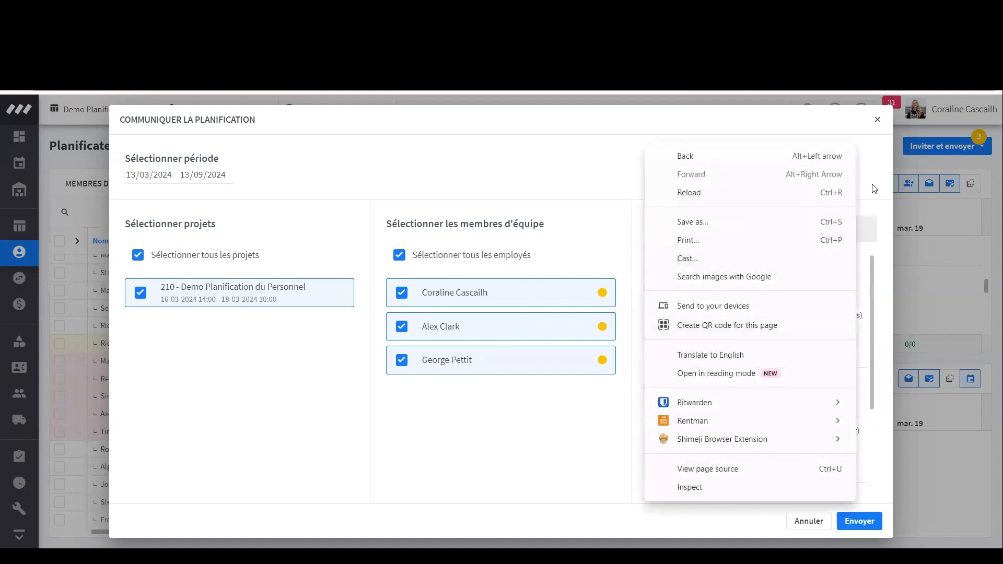
click(809, 131)
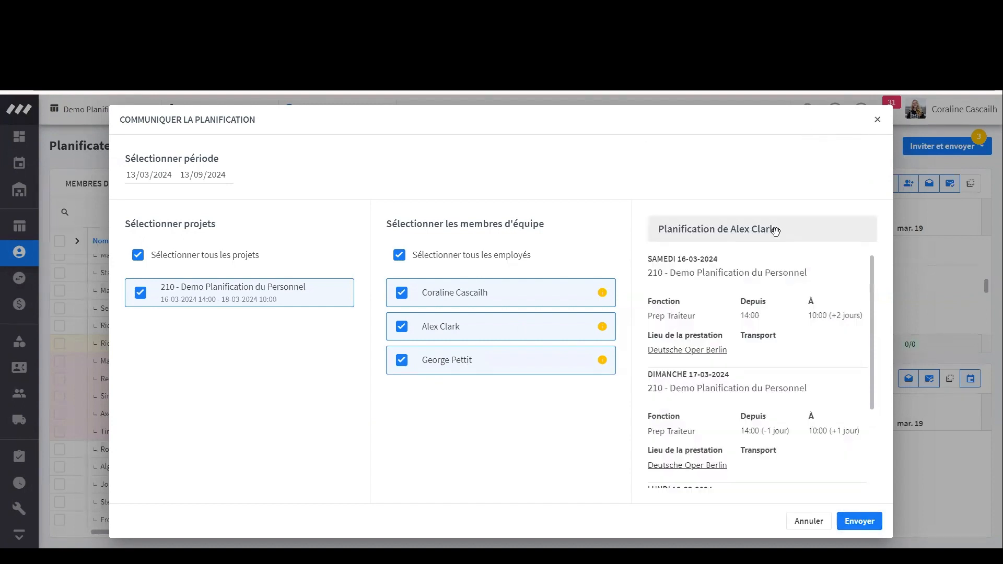
click(402, 360)
click(401, 326)
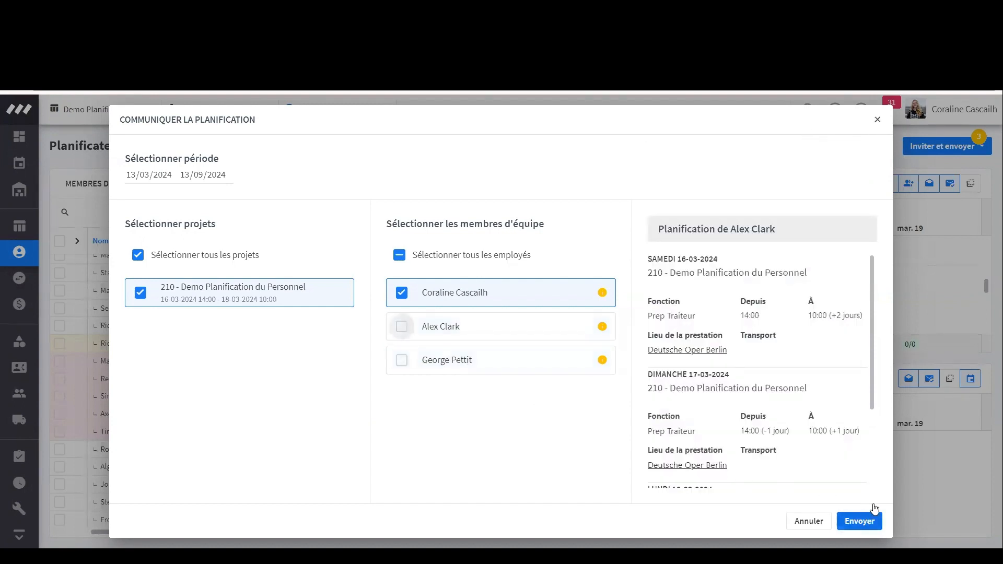
click(859, 521)
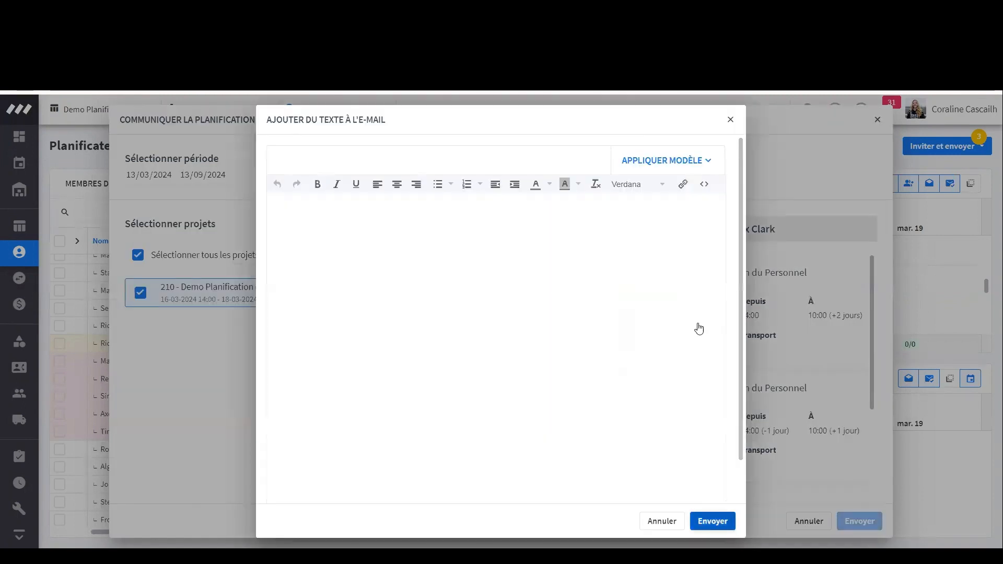
click(716, 521)
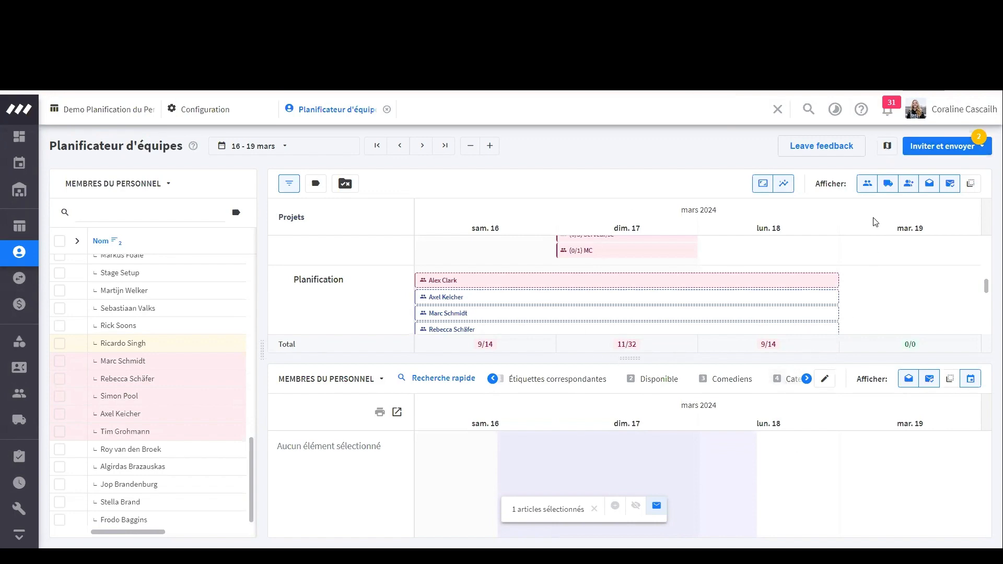
Examine the team planner's legend for its background colours, effects, icons and status bars, and close it
click(887, 146)
scroll(361, 311, down, 1)
scroll(360, 311, down, 2)
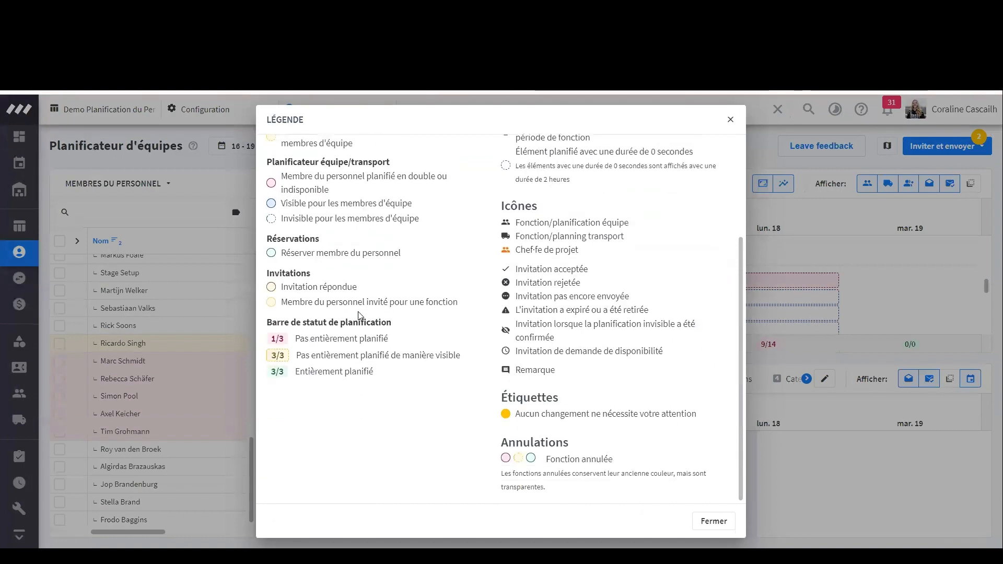
scroll(360, 313, up, 3)
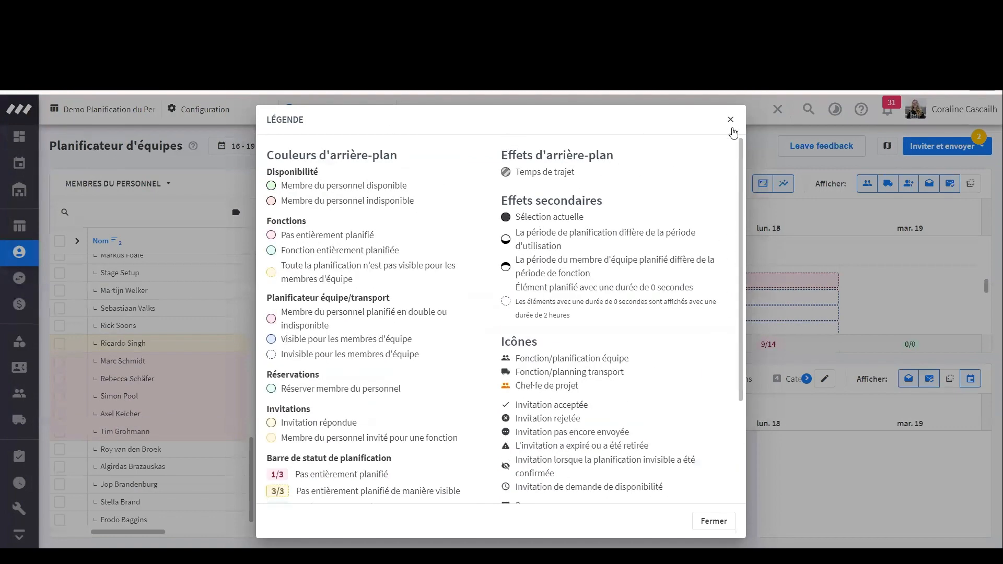
click(927, 484)
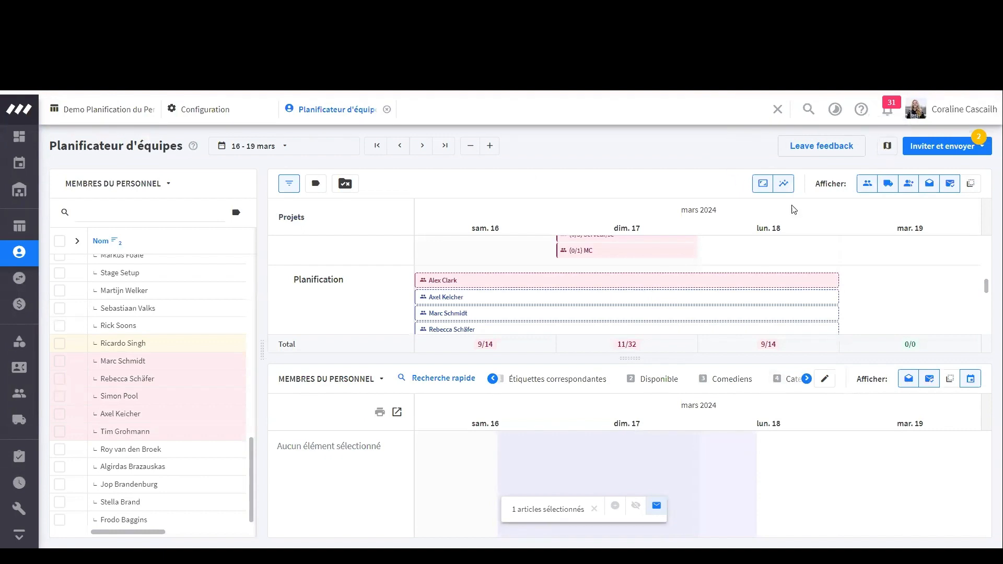
Open the crew scheduler feedback form, close it without sending anything, and look over the planned assignments
click(811, 156)
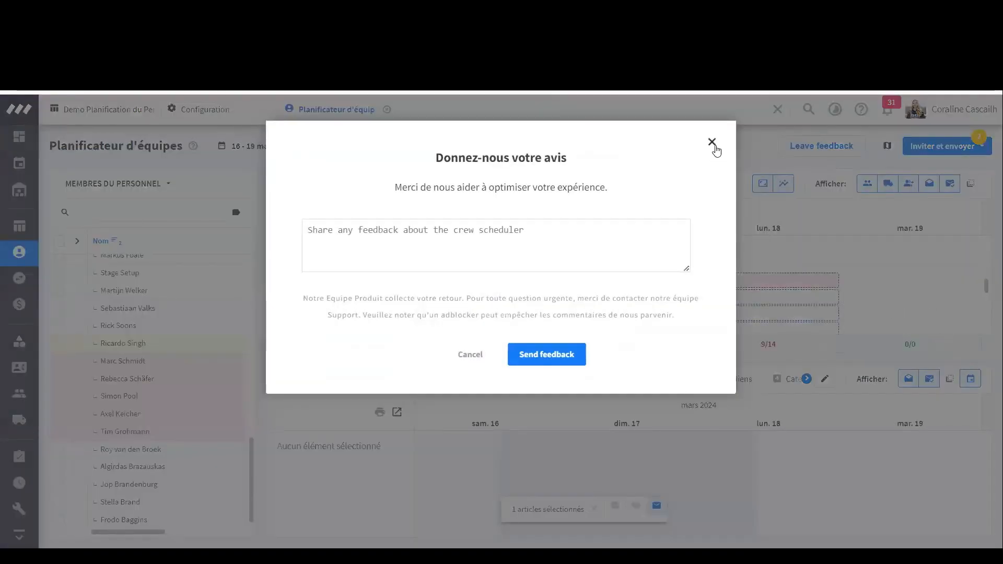
click(712, 142)
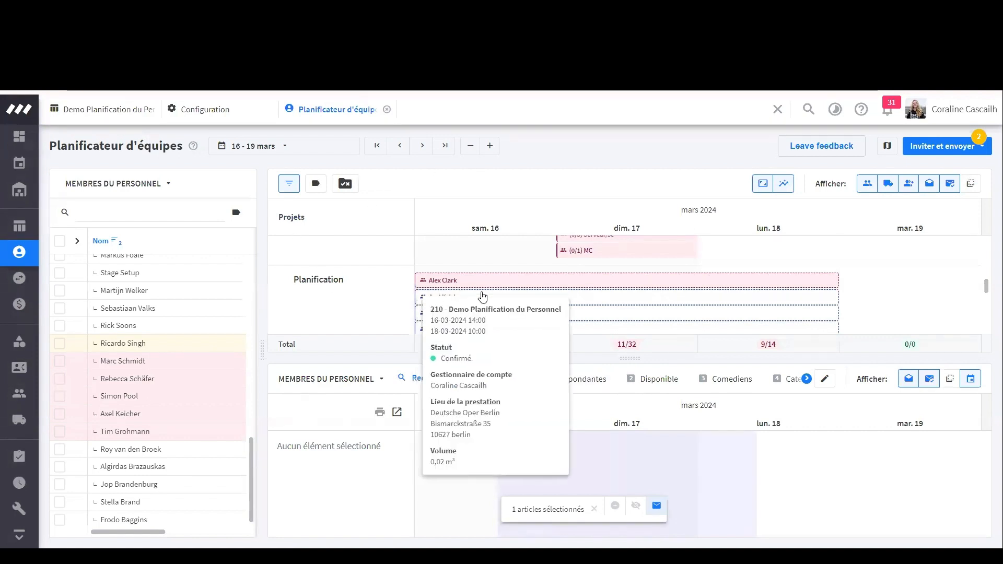
scroll(643, 298, up, 3)
scroll(784, 292, down, 5)
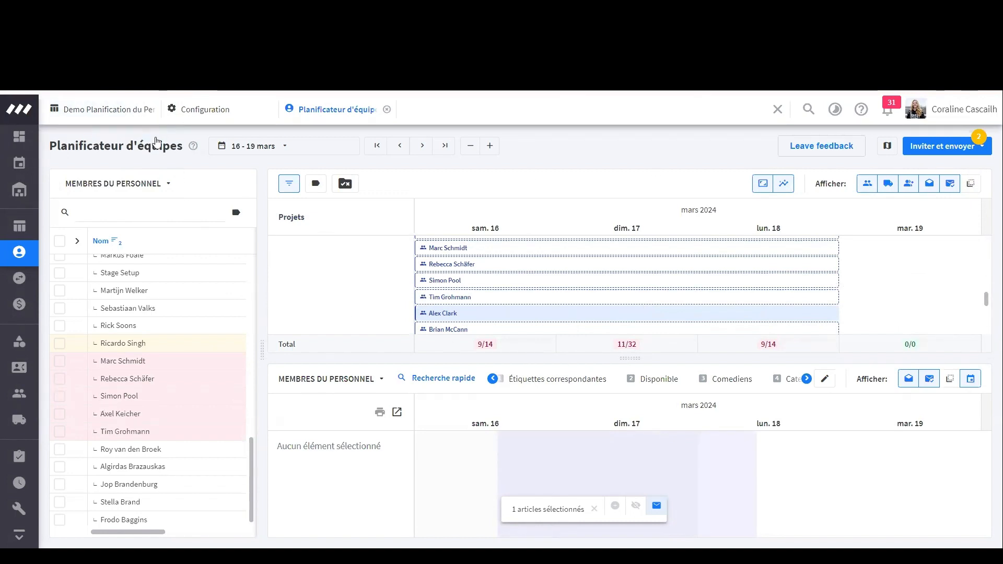
Return to the Demo Planification du Personnel project, review its crew functions, and set the default planning to Planification finale
click(108, 108)
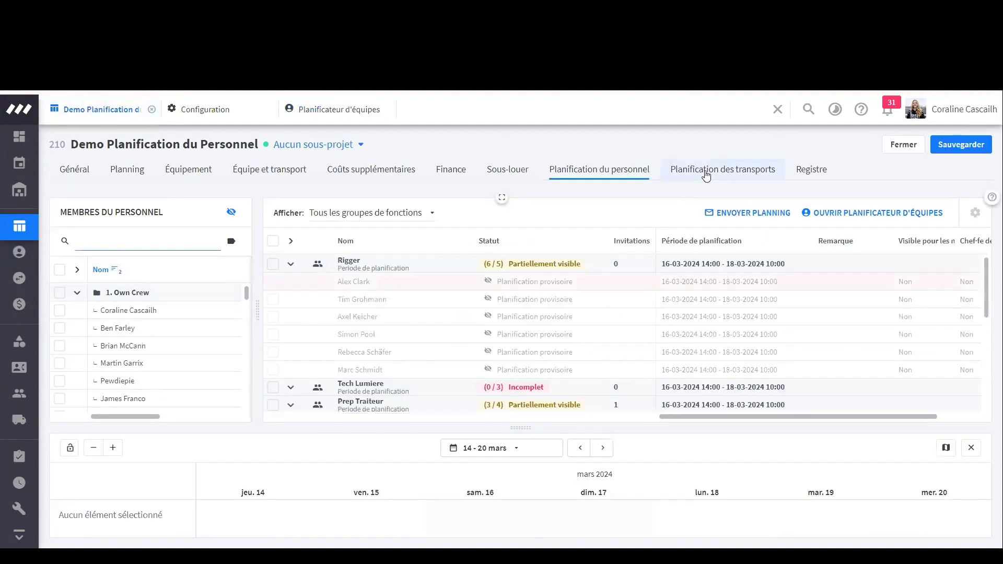
scroll(629, 324, down, 3)
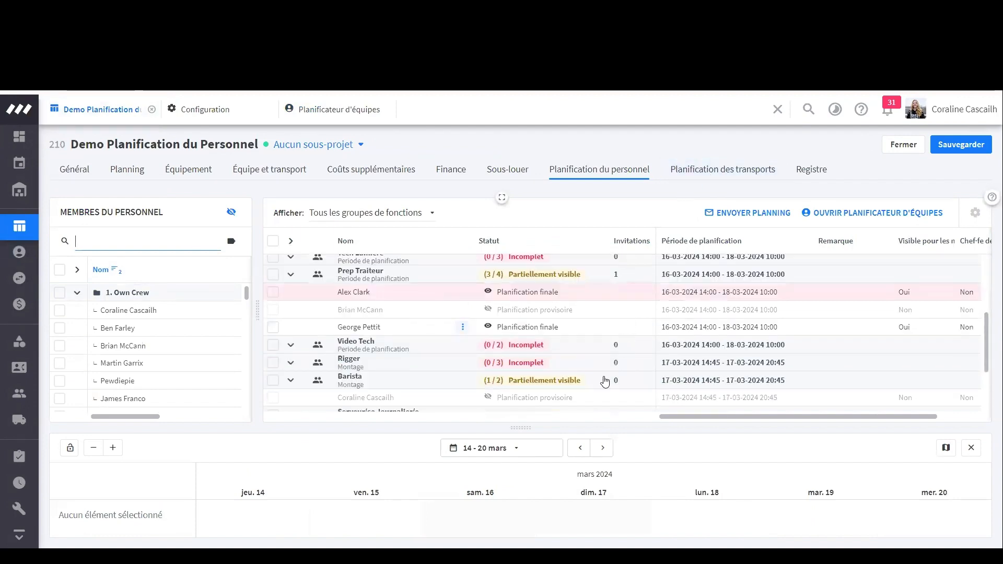
scroll(608, 348, up, 3)
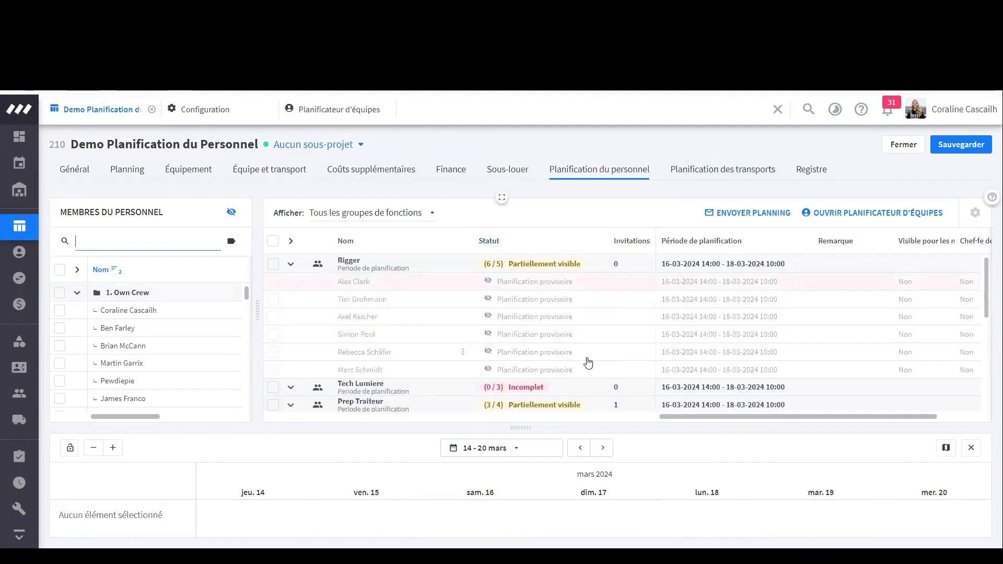
scroll(596, 355, down, 3)
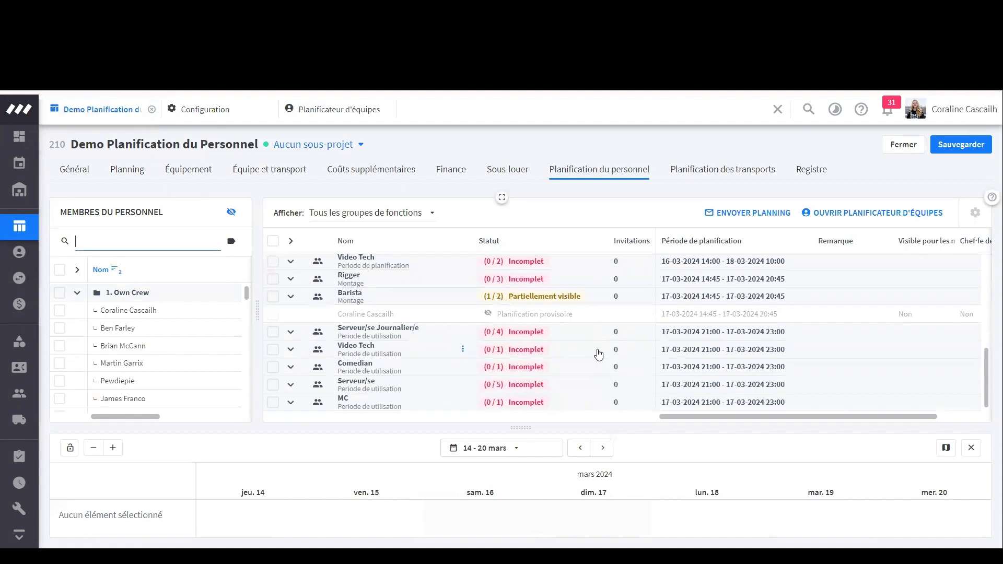
scroll(596, 355, up, 3)
click(272, 264)
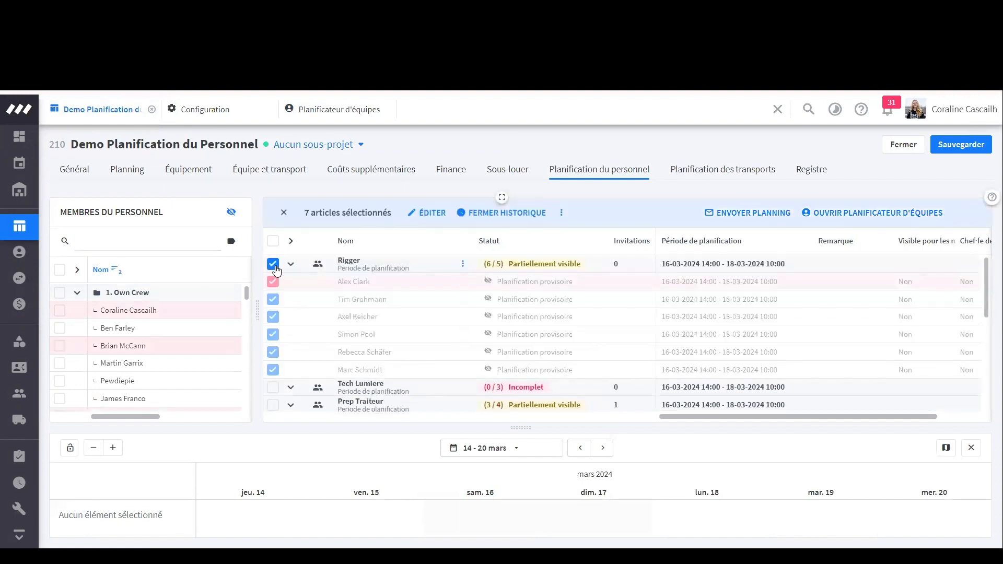
click(232, 212)
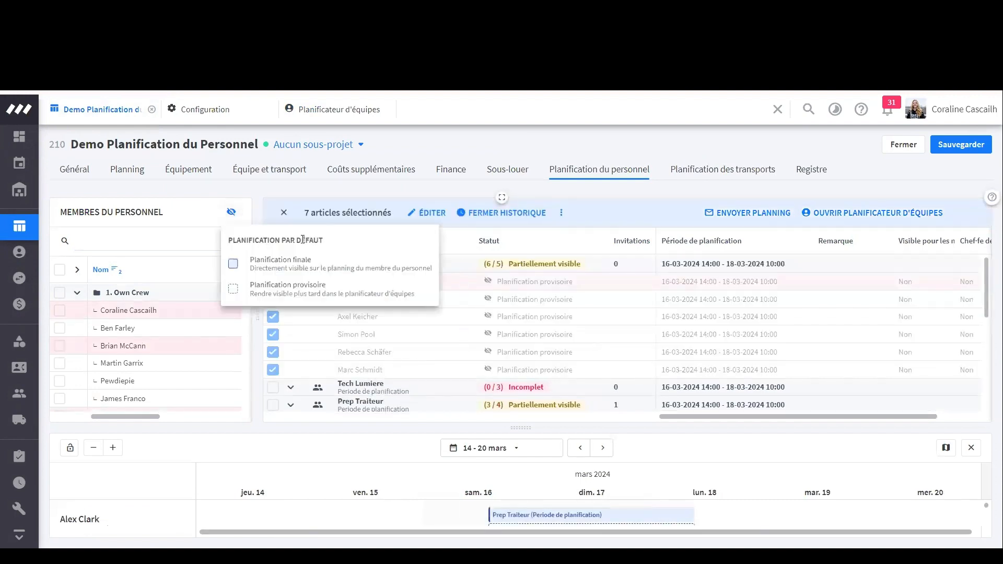
click(317, 264)
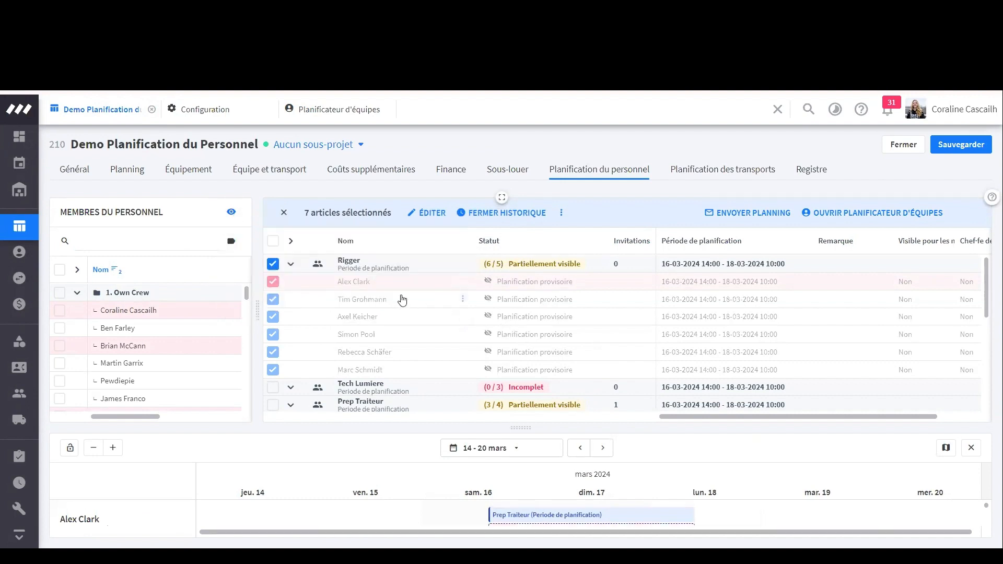
Select the six provisionally planned Rigger members, change their planning visibility to final, and save the project
click(437, 282)
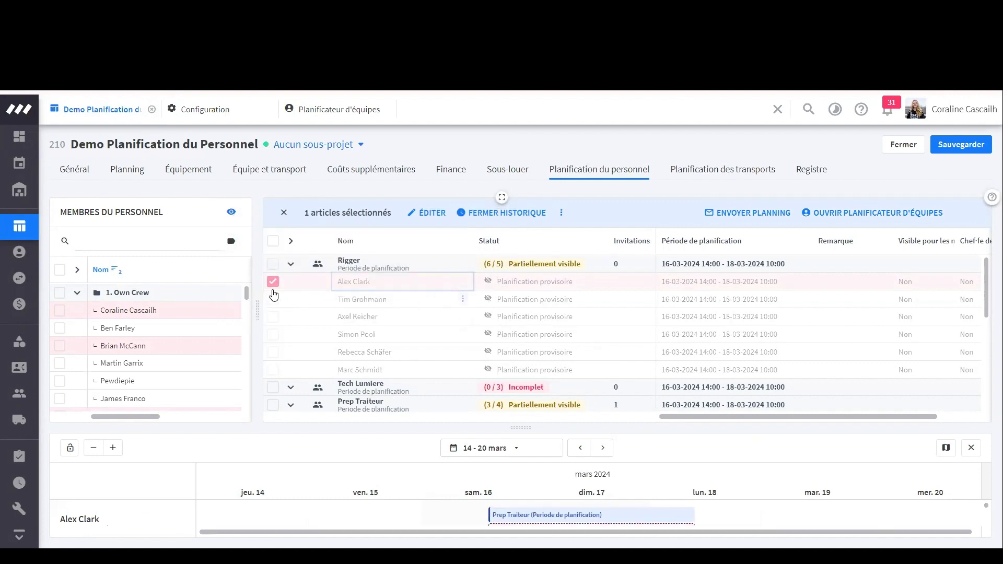
click(273, 317)
click(272, 334)
click(273, 352)
click(273, 369)
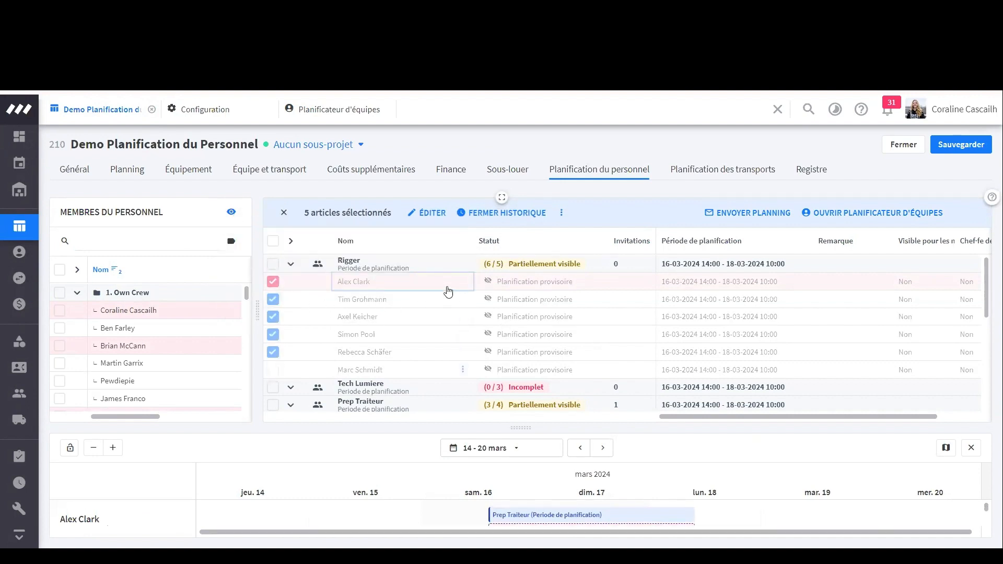
click(561, 215)
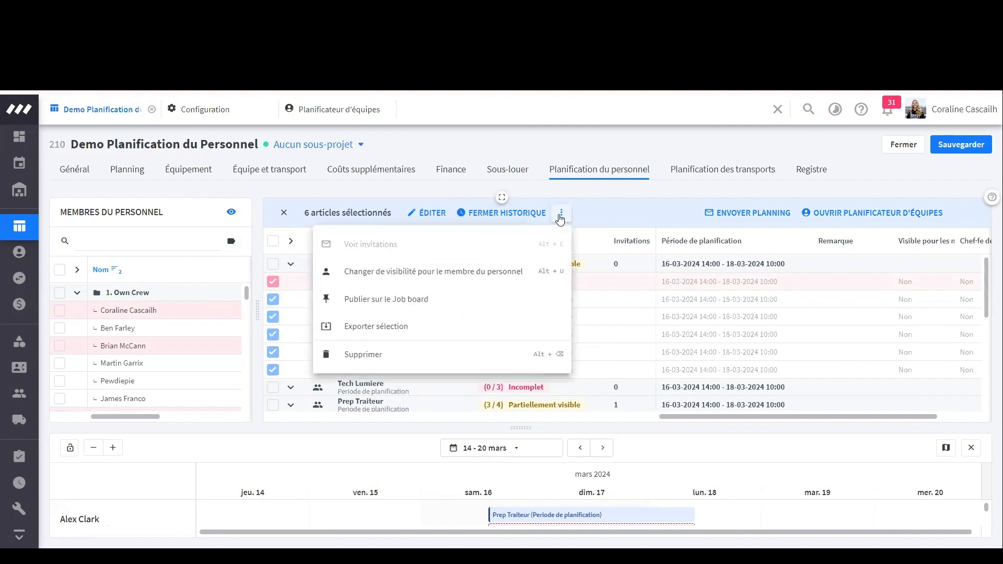
click(494, 282)
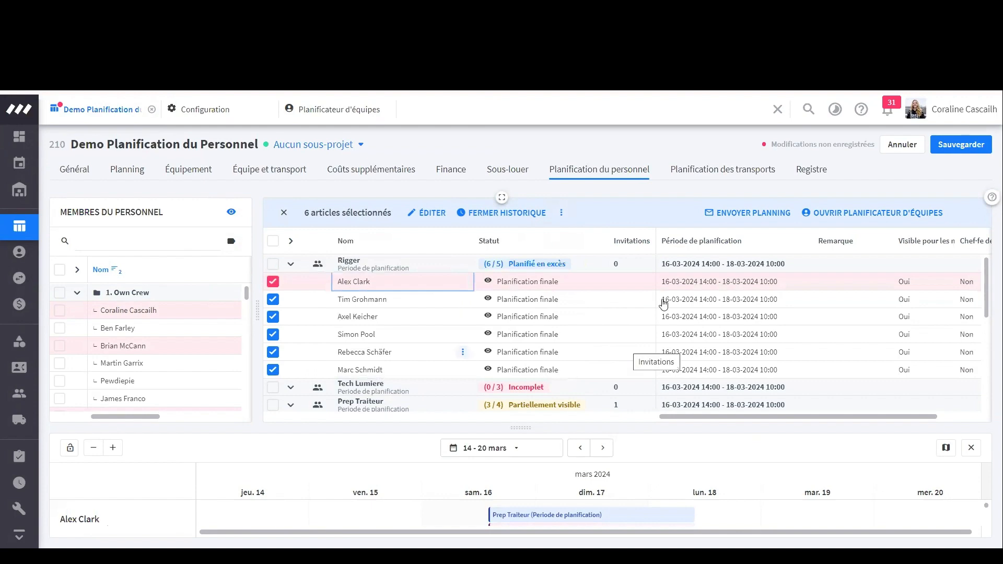
key(ctrl+s)
Preview the second team member's schedule from the project's Envoyer planning option, close the dialog without sending, and clear the crew selection
click(745, 217)
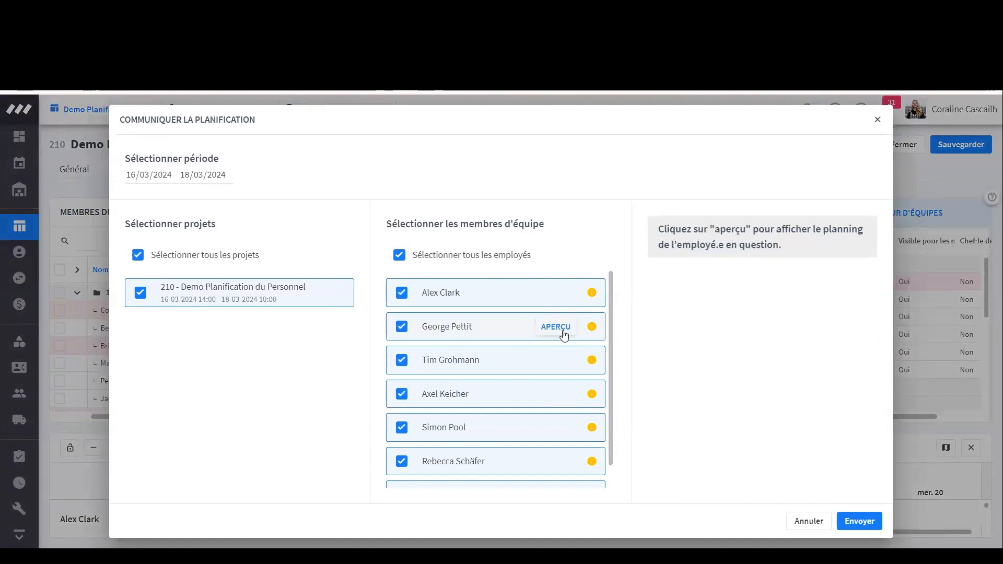
click(558, 328)
scroll(680, 313, down, 3)
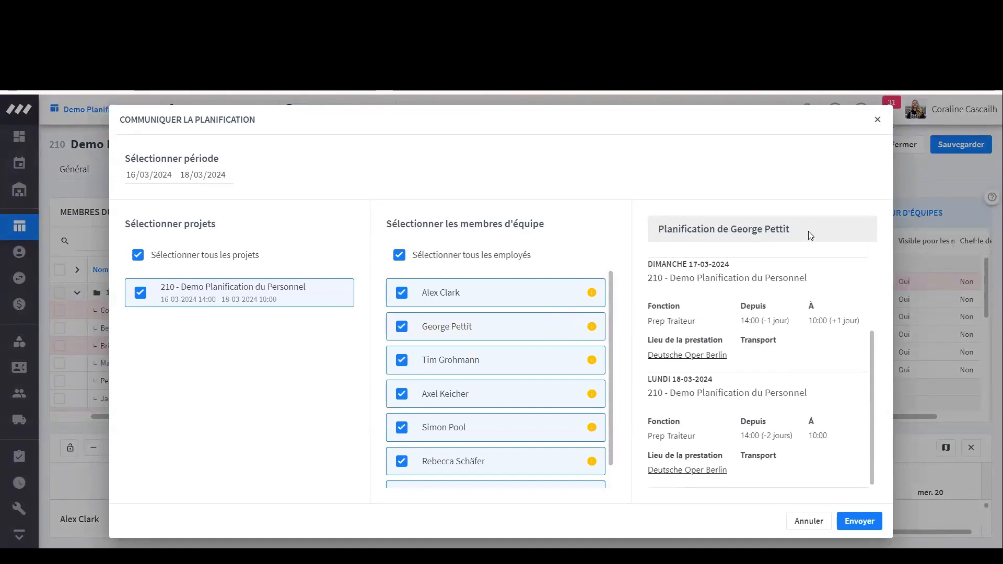
click(878, 120)
scroll(860, 254, down, 3)
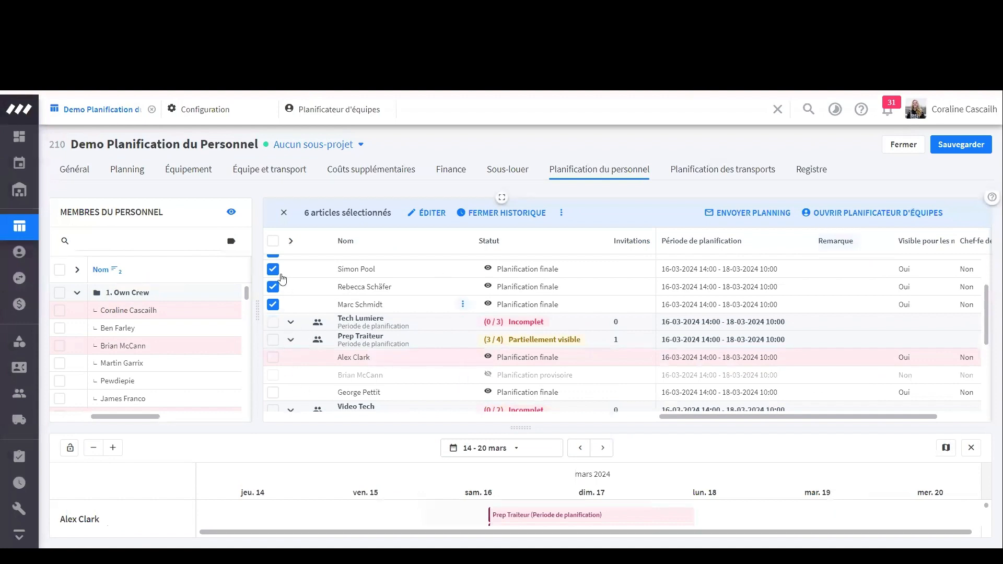
scroll(276, 298, up, 2)
key(Escape)
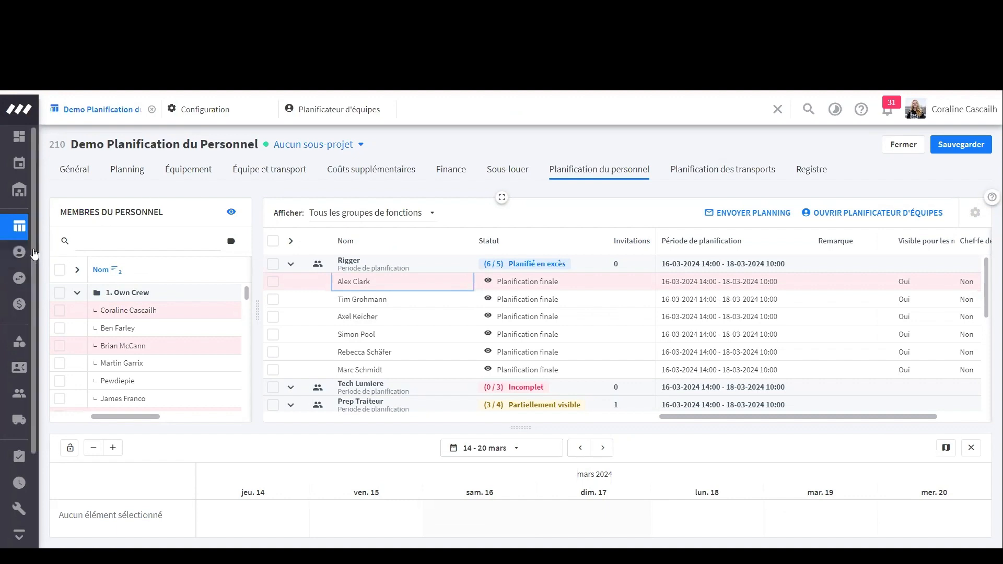
Switch to the Planificateur d'équipes and check the actions available for a scheduled Rigger member's assignment
click(315, 111)
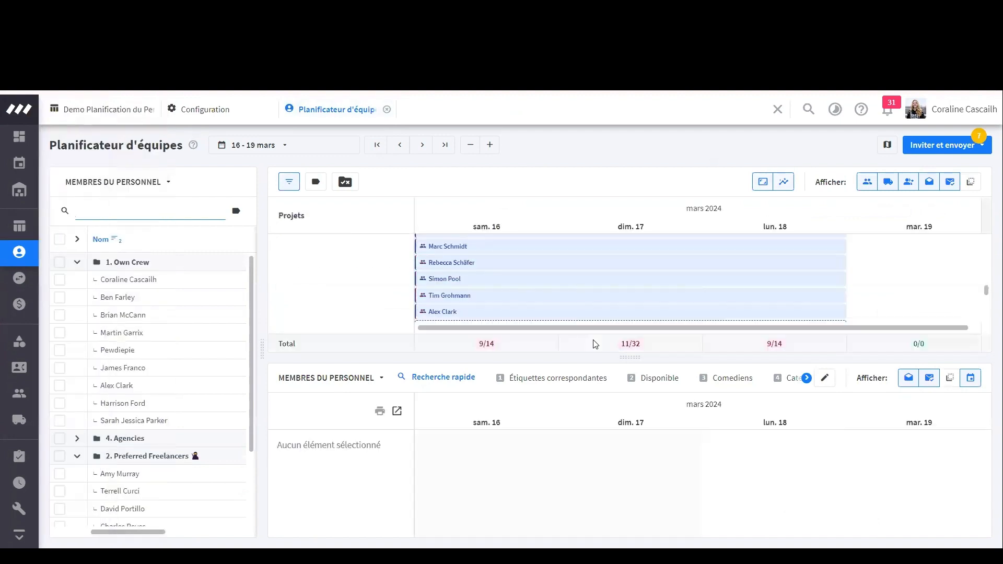
mouse_move(544, 269)
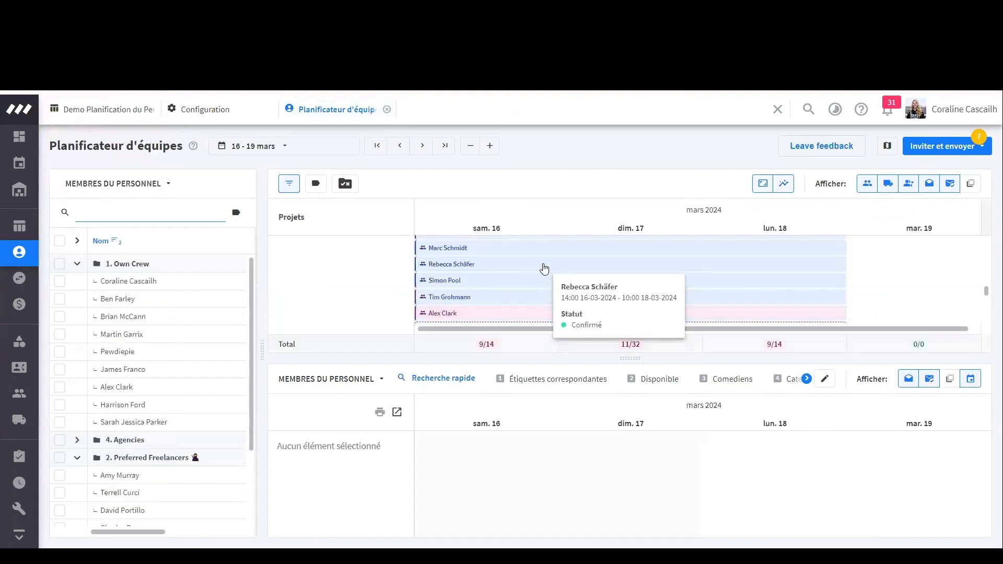
right_click(543, 269)
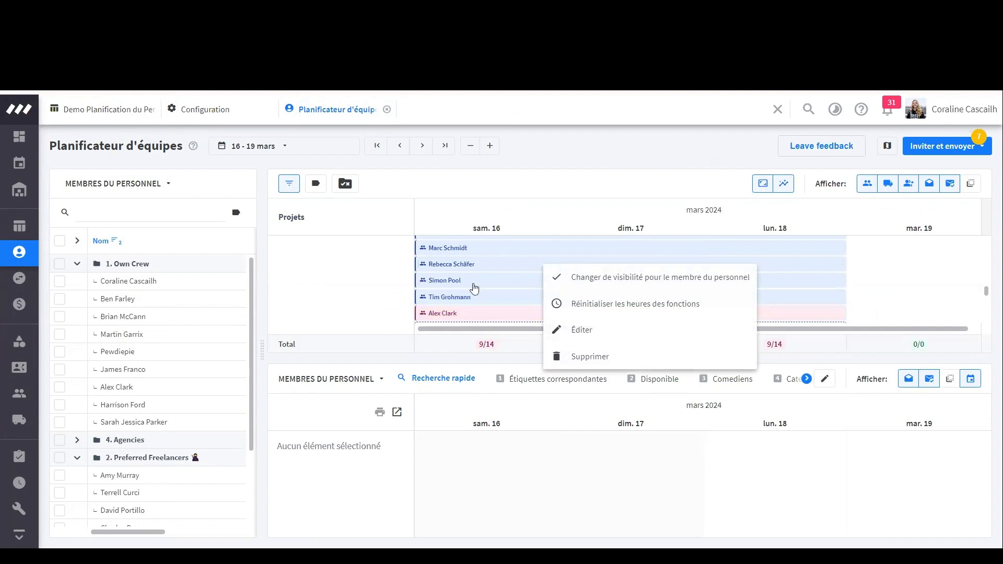
Check the modifications recorded for the Tech Lumiere and Prep Traiteur functions, closing each dialog
scroll(473, 288, up, 5)
mouse_move(589, 302)
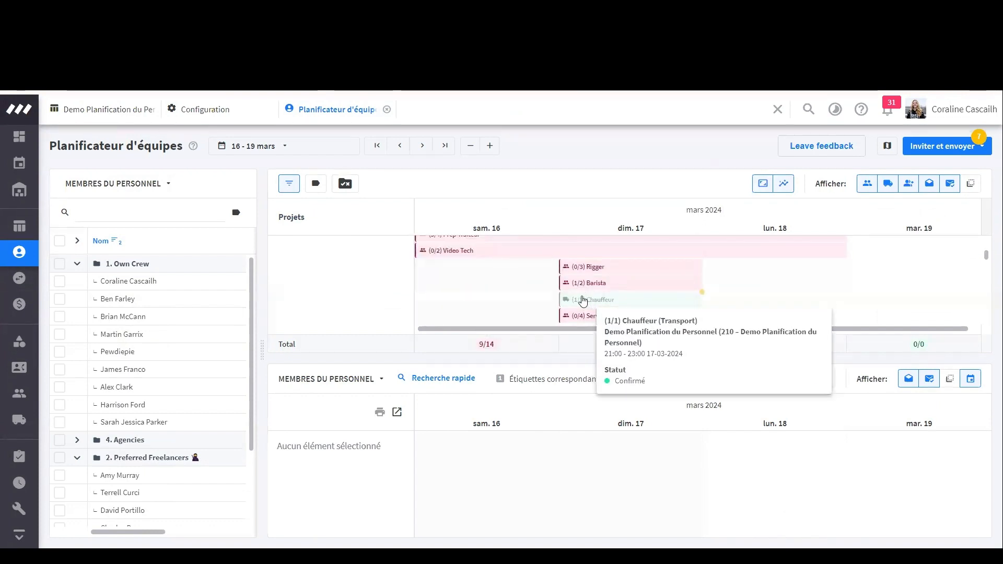
scroll(580, 298, up, 3)
right_click(463, 290)
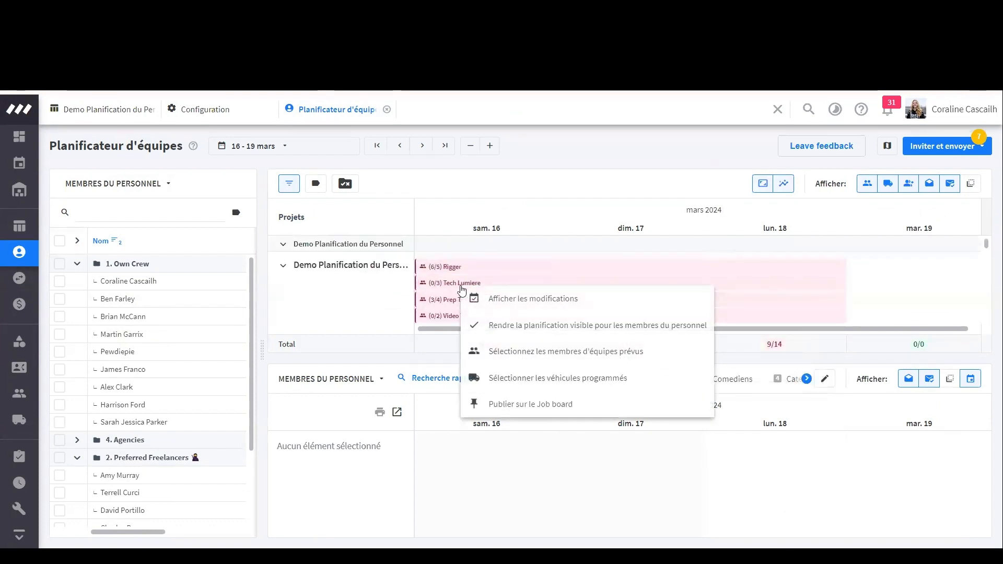
click(599, 307)
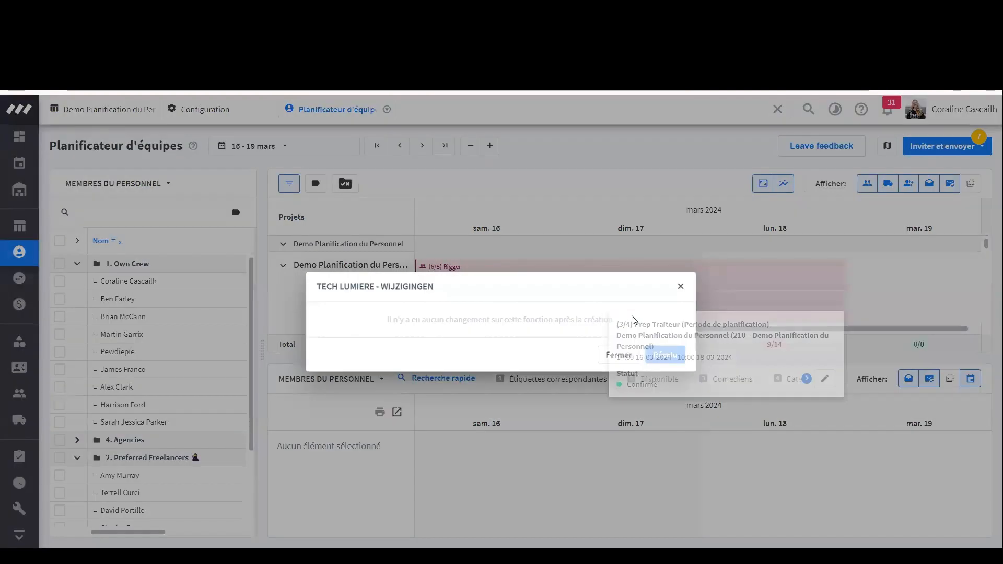
click(682, 286)
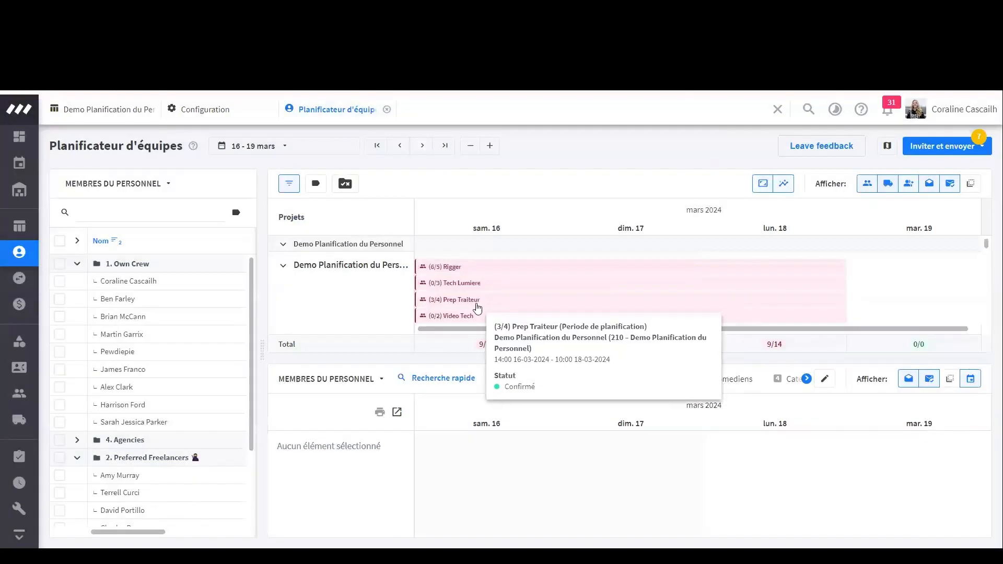
right_click(477, 308)
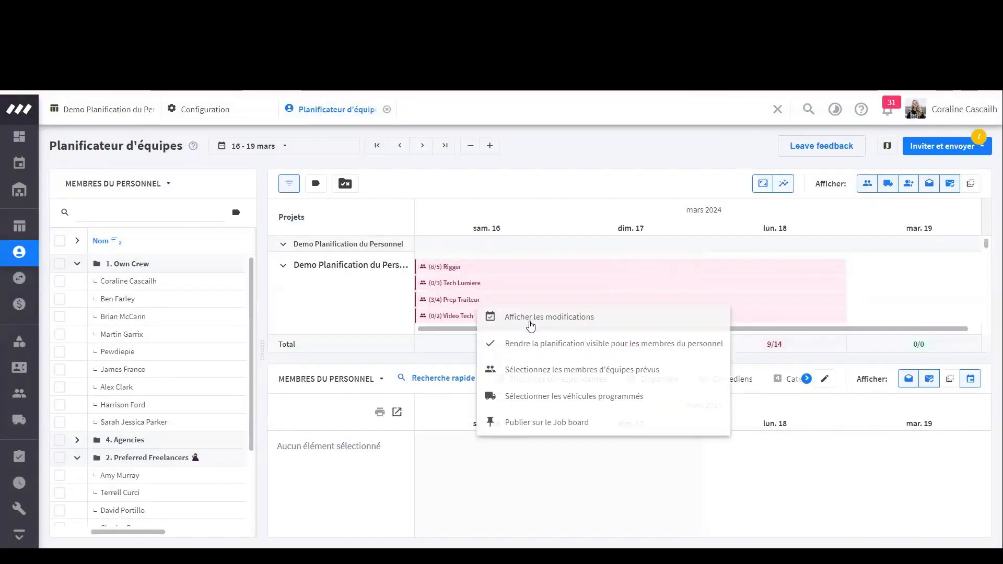
click(535, 317)
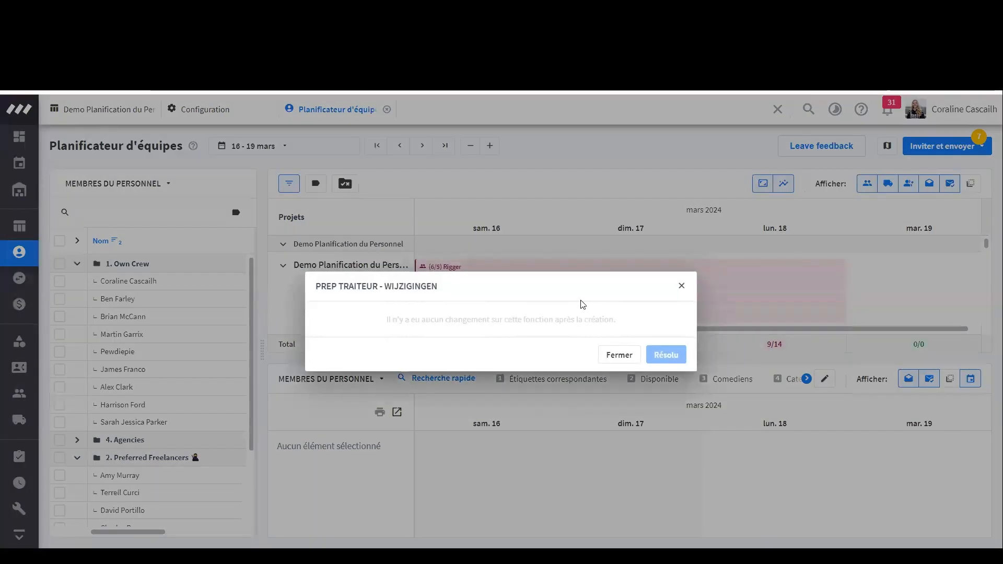
click(682, 286)
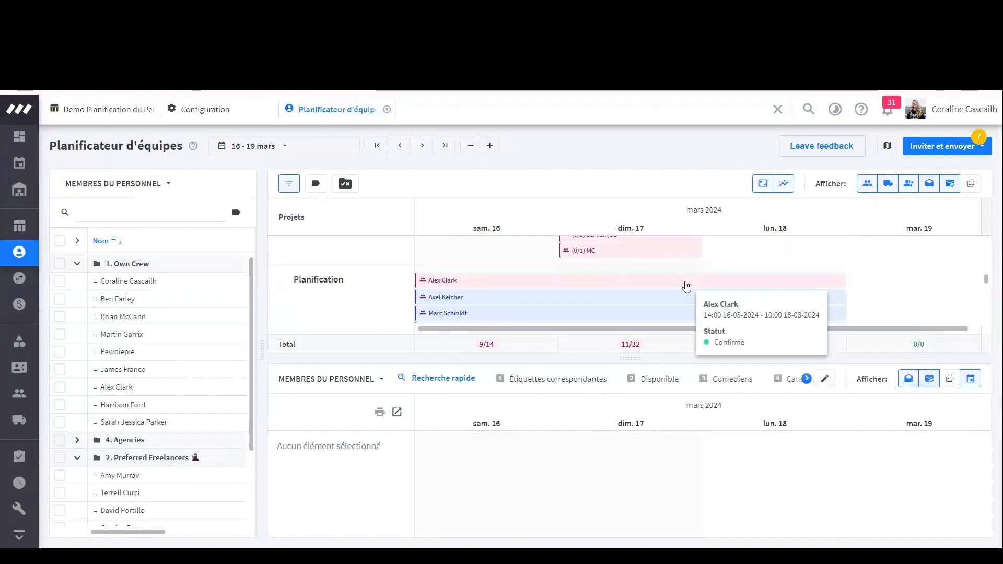
mouse_move(687, 286)
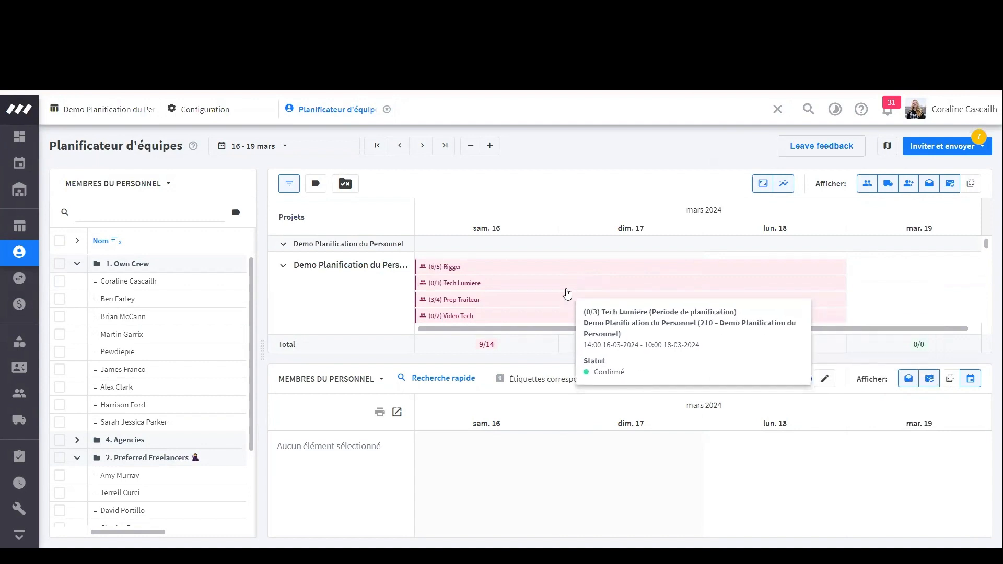
Start publishing the Tech Lumiere function on the Job board with its due date set to 3 jours avant le début
right_click(523, 284)
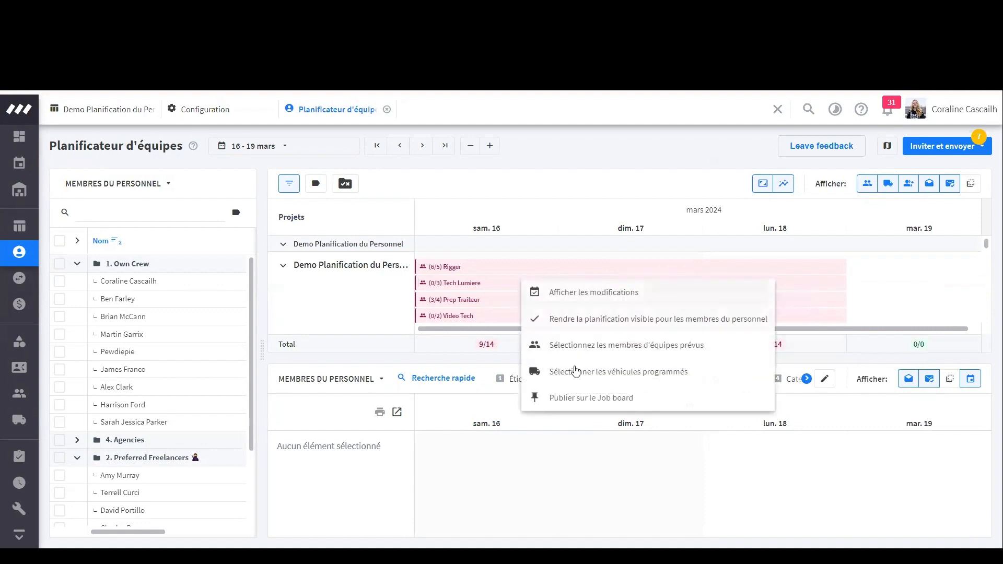
click(578, 399)
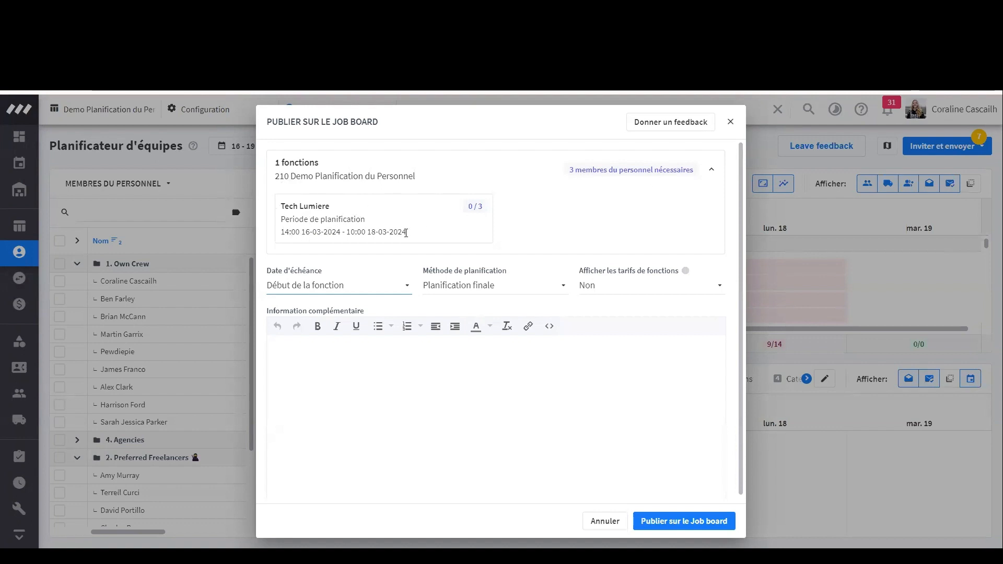
click(332, 285)
click(331, 399)
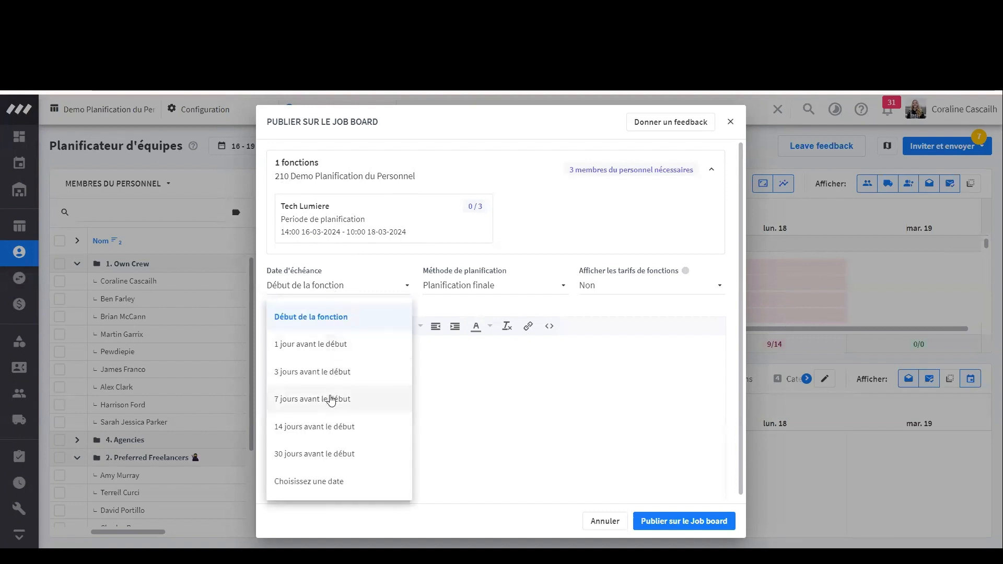
click(366, 286)
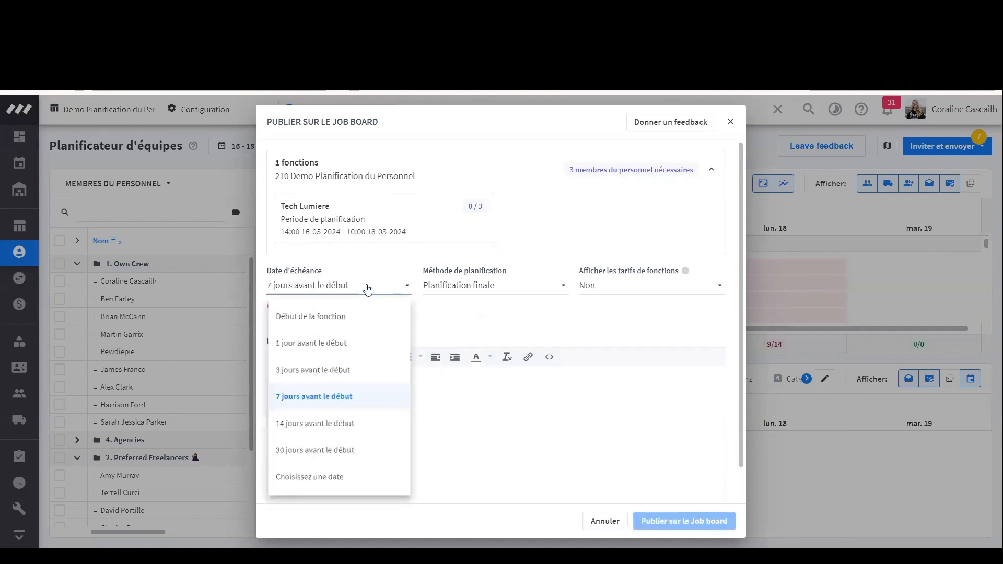
click(351, 372)
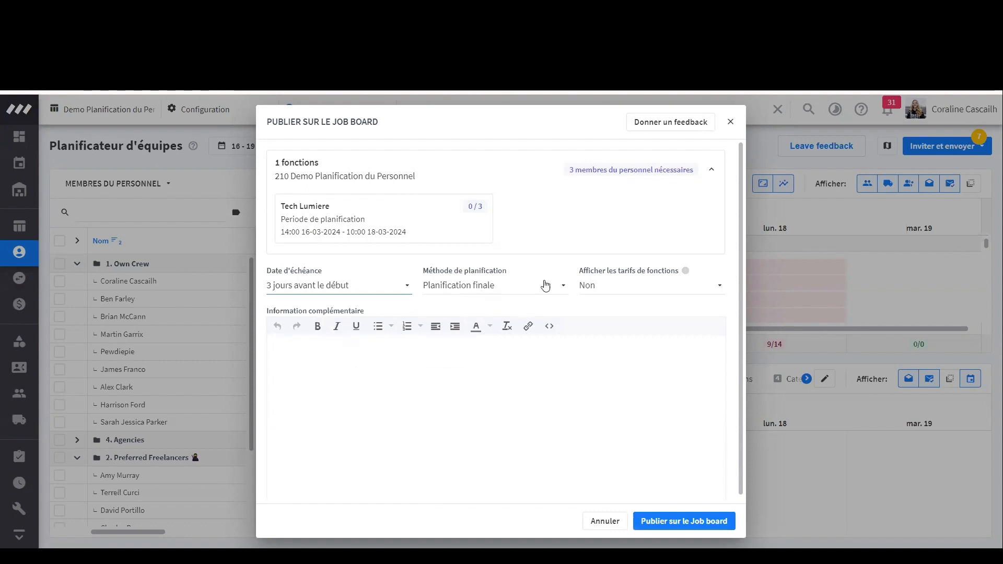
Set the posting's planning method to Planification provisoire and keep the display of function rates at Non
click(489, 287)
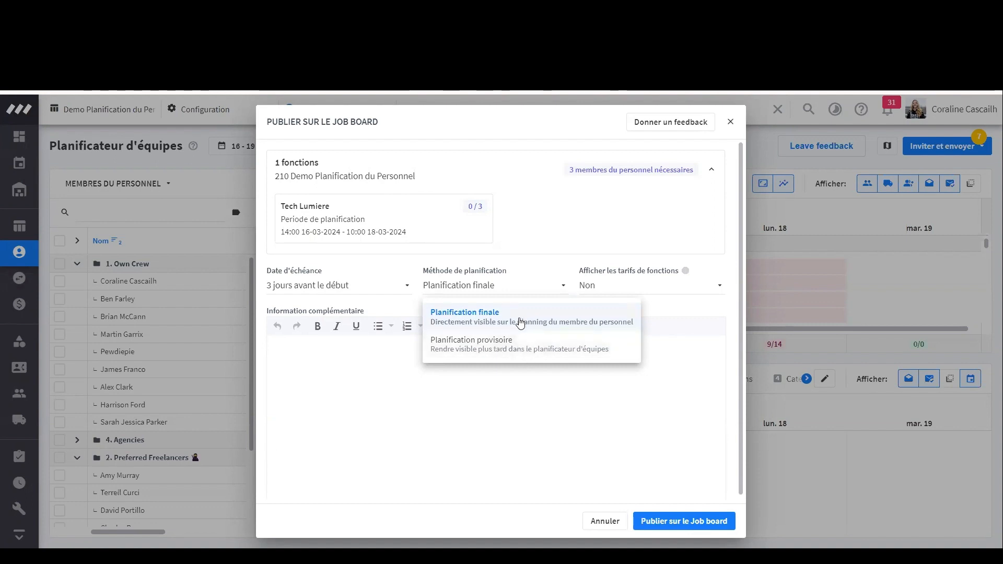
click(508, 343)
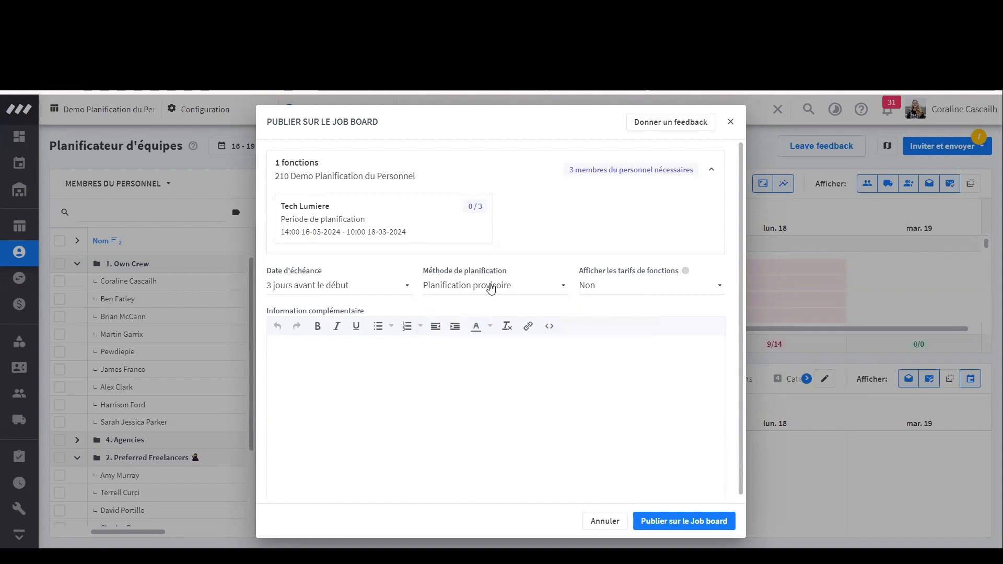
click(630, 290)
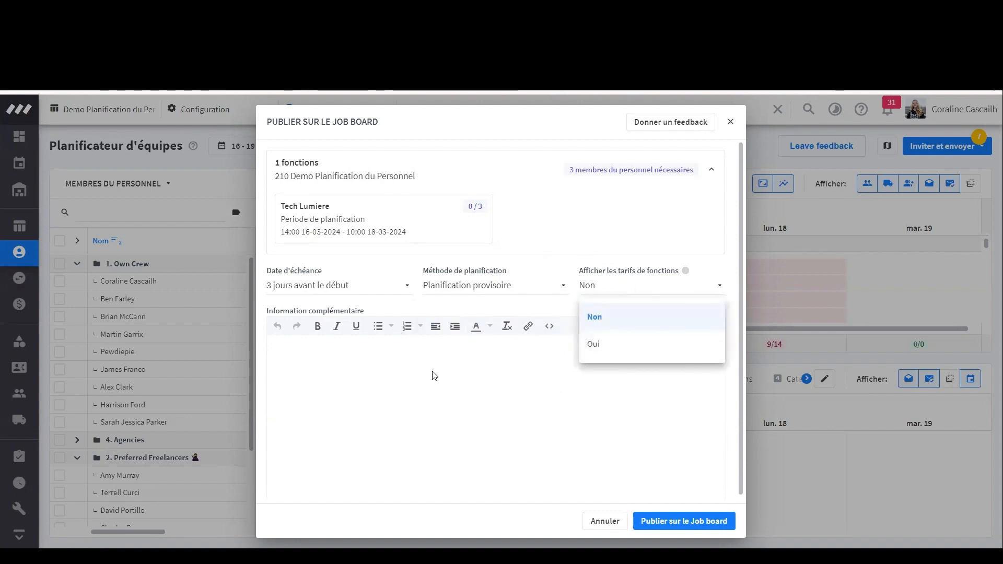
click(605, 317)
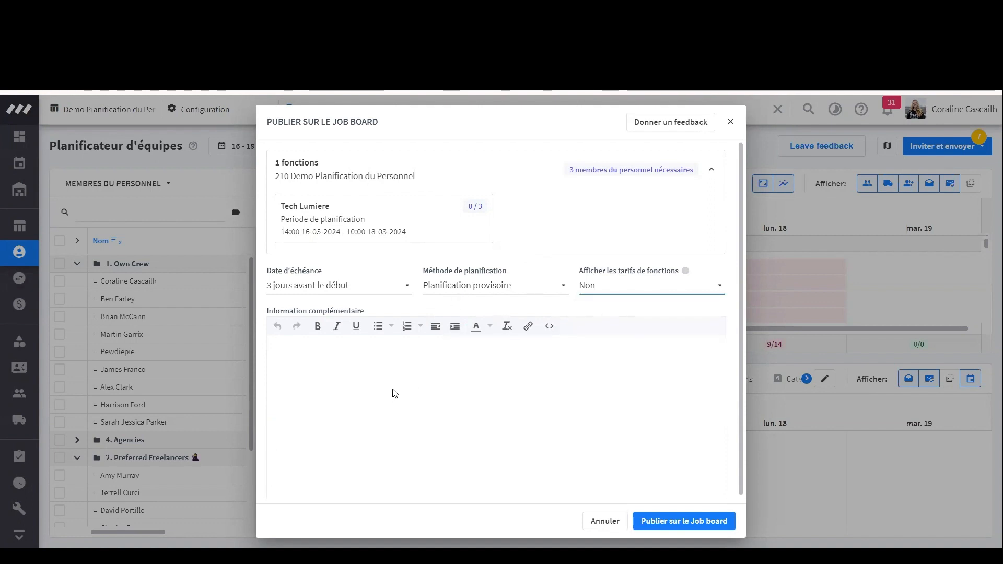
Add the additional information TEST in bold and publish the Tech Lumiere function on the Job board
scroll(395, 394, down, 1)
click(390, 372)
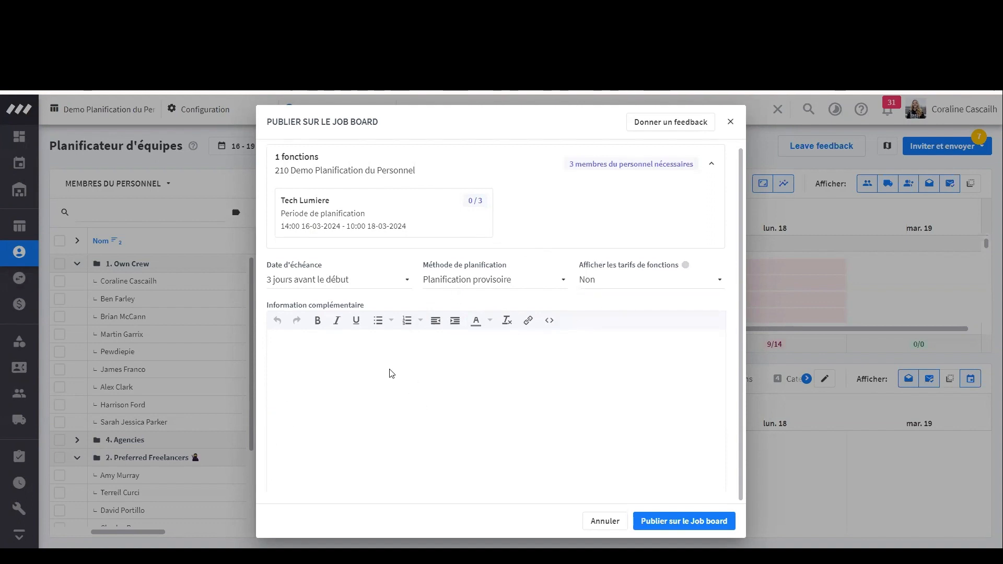
text(TEST)
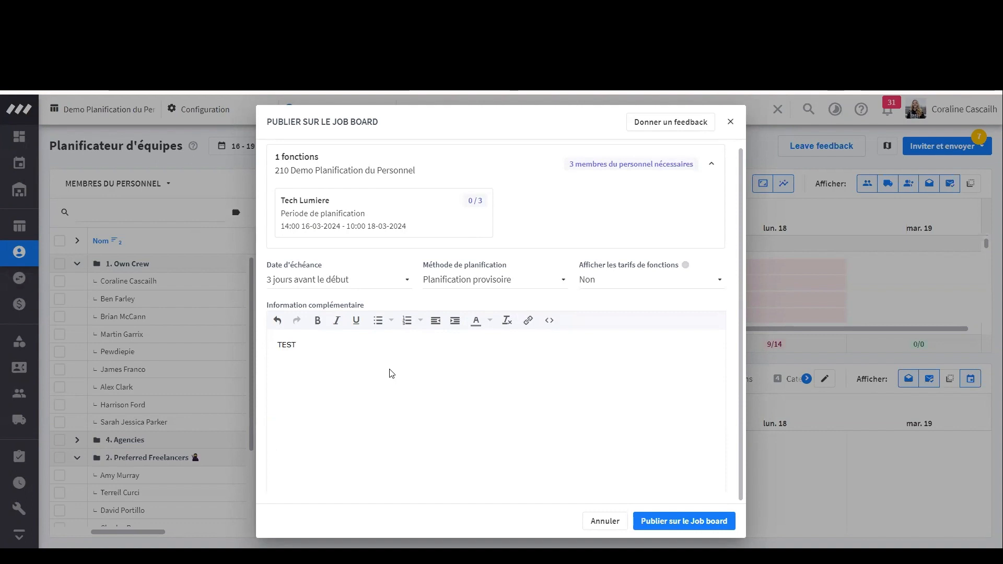
key(ctrl+a)
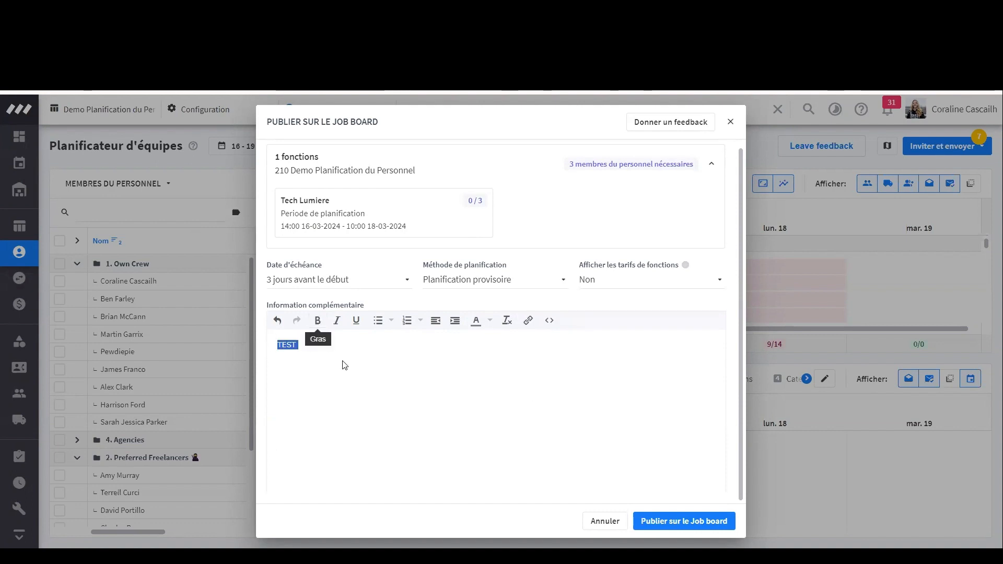
click(317, 320)
click(695, 521)
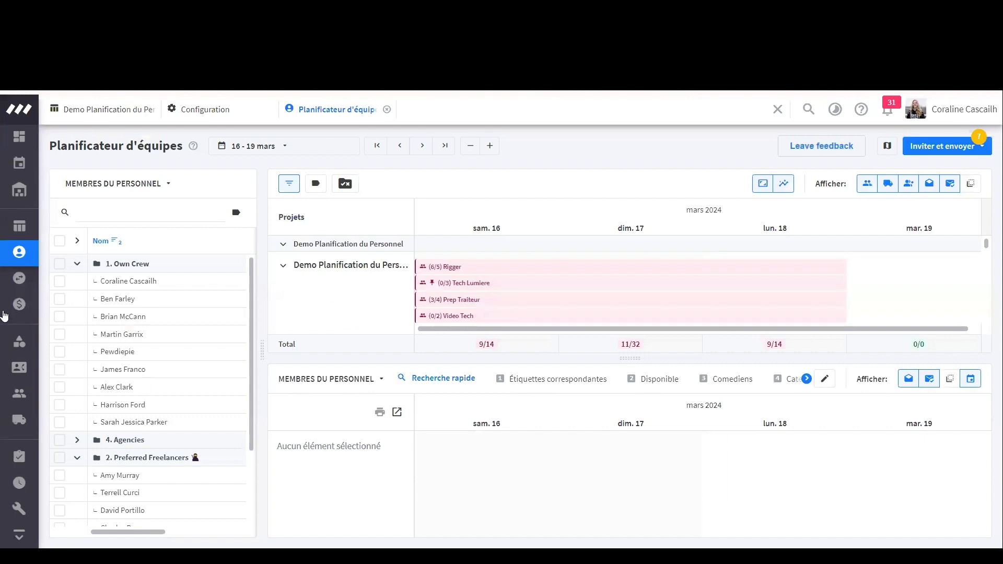
Go to the Job board and open the Tech Lumiere posting of Demo Planification du Personnel
mouse_move(29, 177)
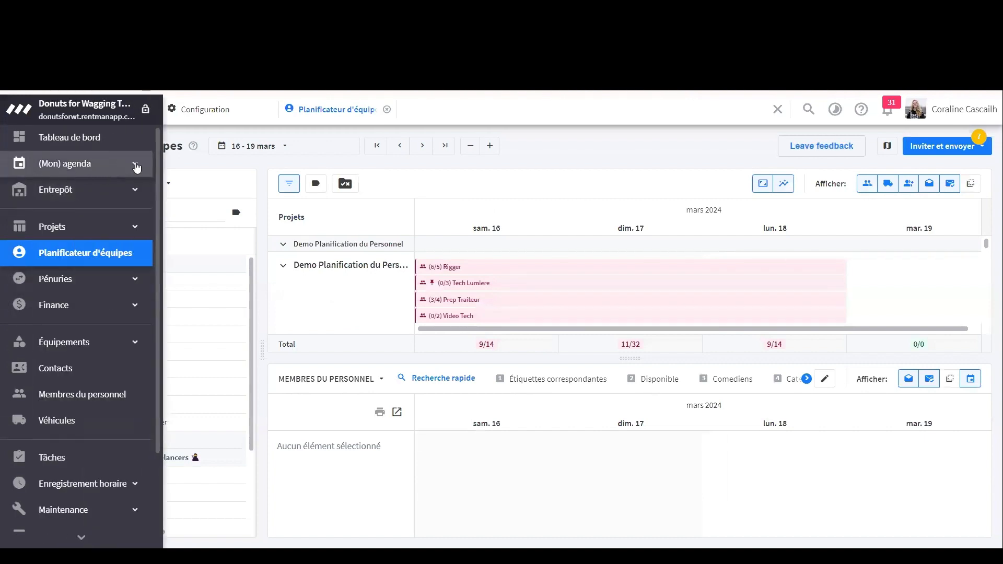
click(137, 167)
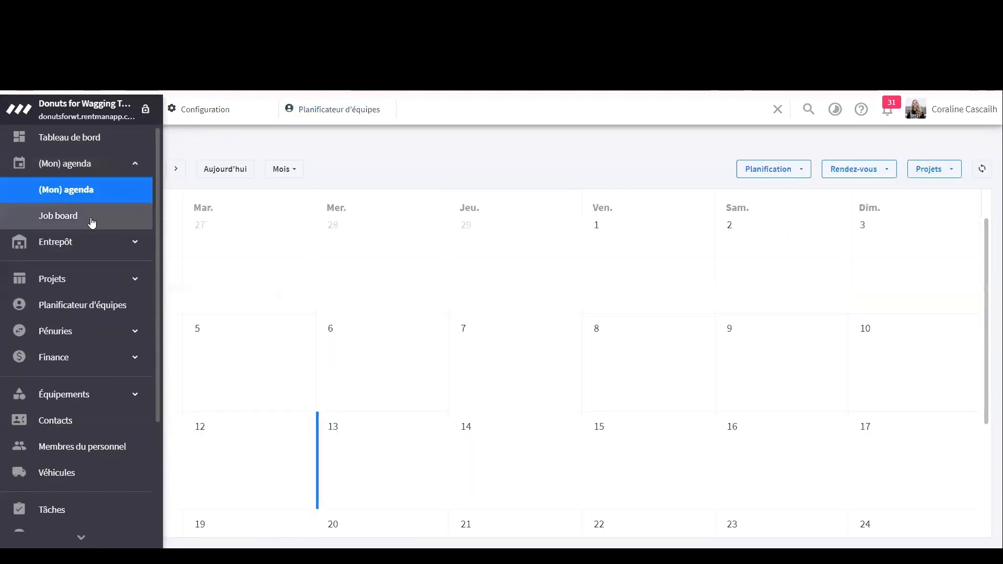
click(90, 218)
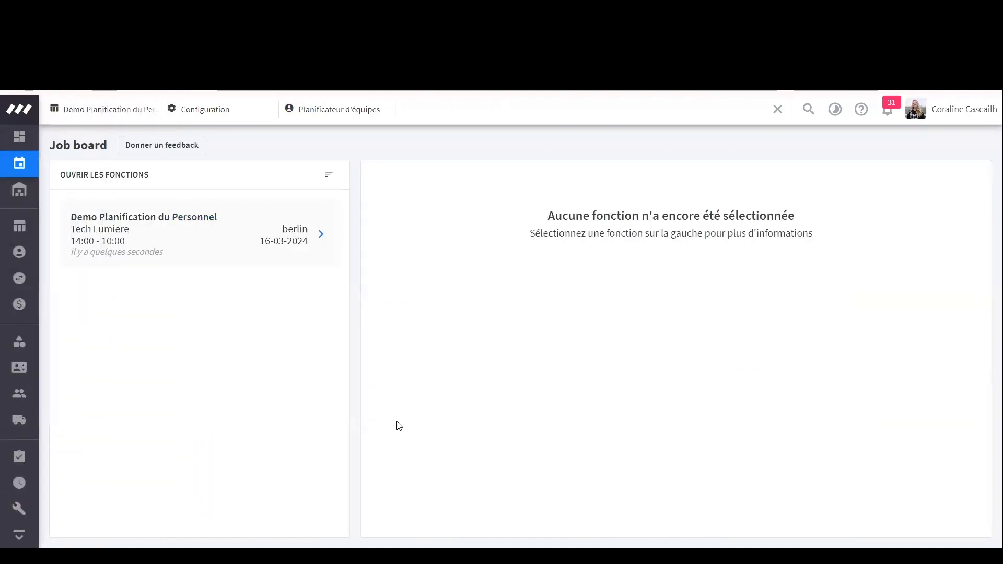
click(278, 237)
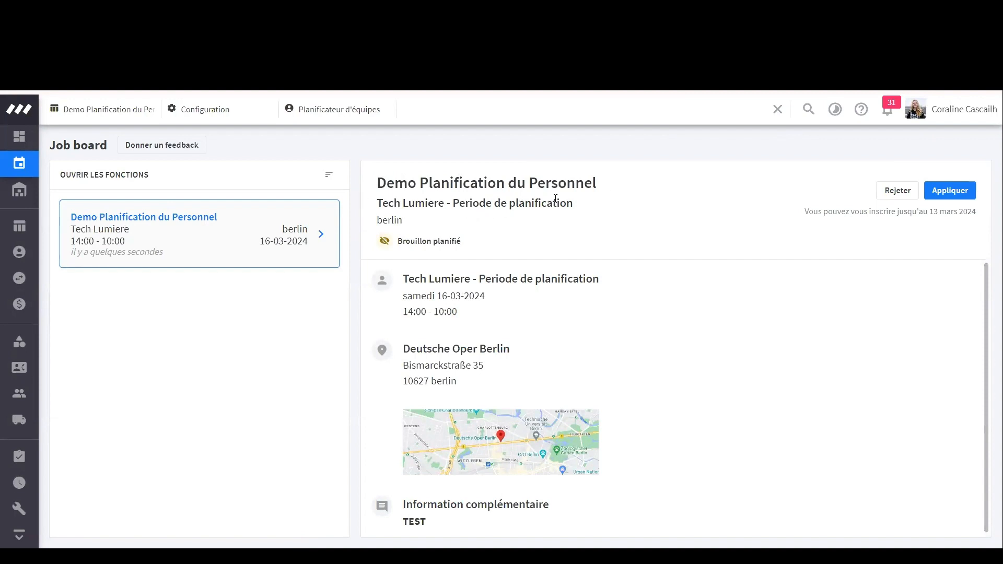
Review the posting's registration deadline and additional information, and reject the Tech Lumiere job
drag(801, 219, 988, 219)
click(984, 223)
scroll(910, 305, down, 1)
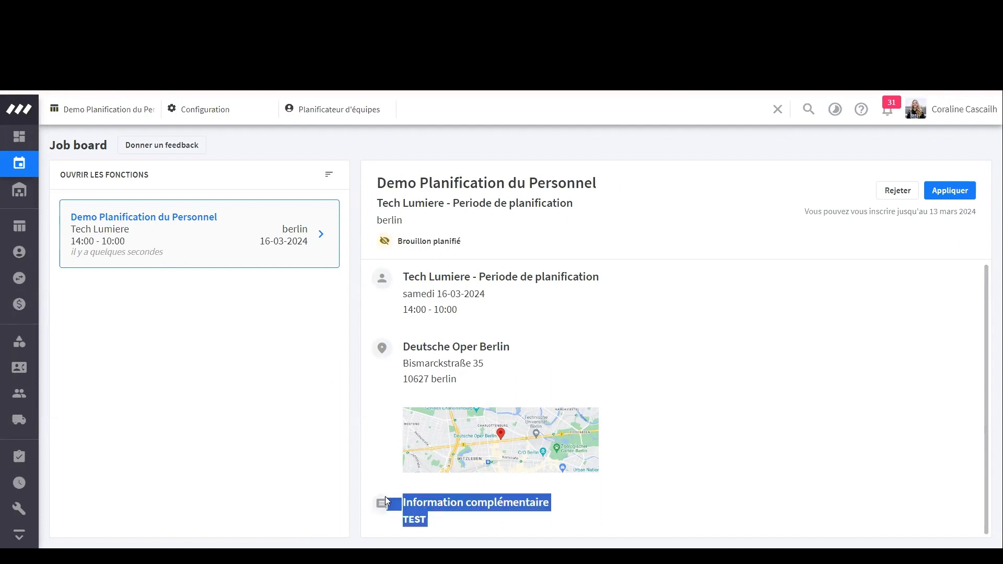
drag(443, 526, 384, 496)
click(719, 474)
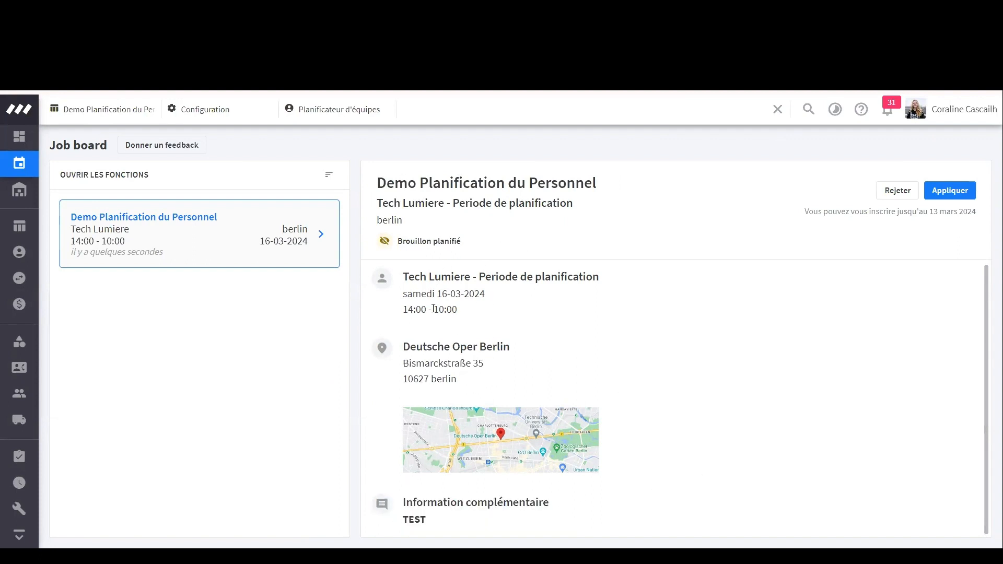
click(896, 191)
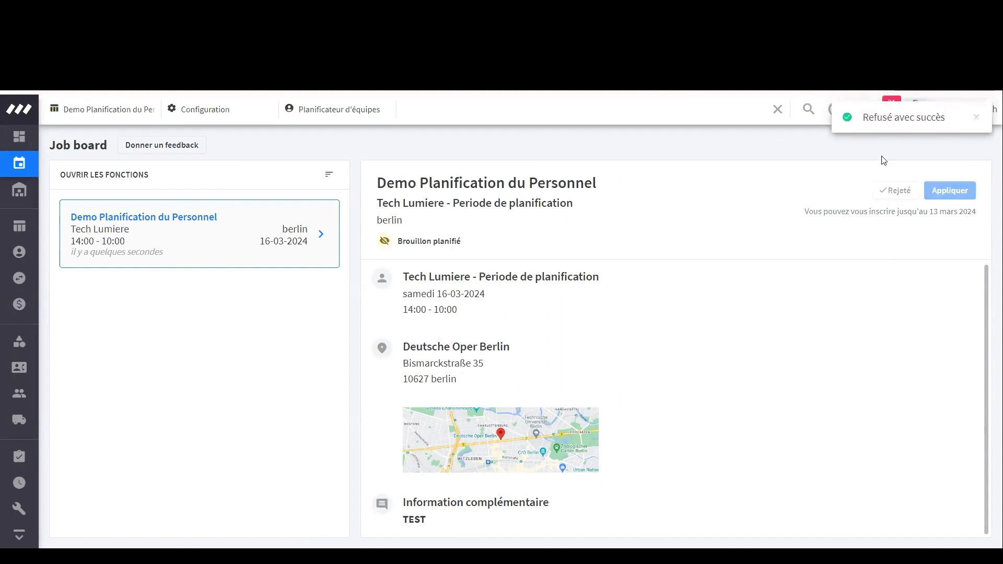
Return to the Planificateur d'équipes by way of the project and remove the Demo Planification du Personnel sub-project filter
click(109, 114)
click(109, 114)
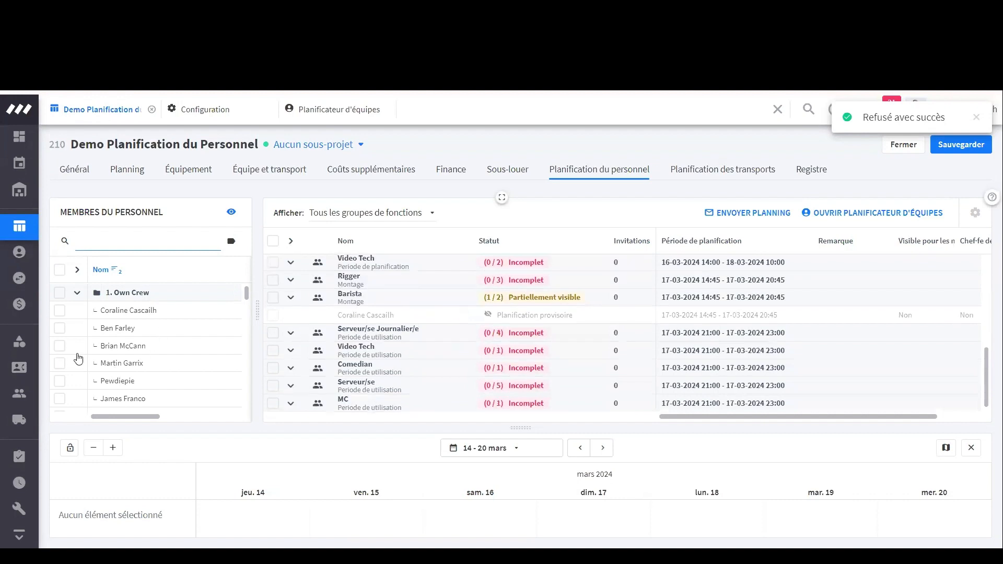
click(21, 260)
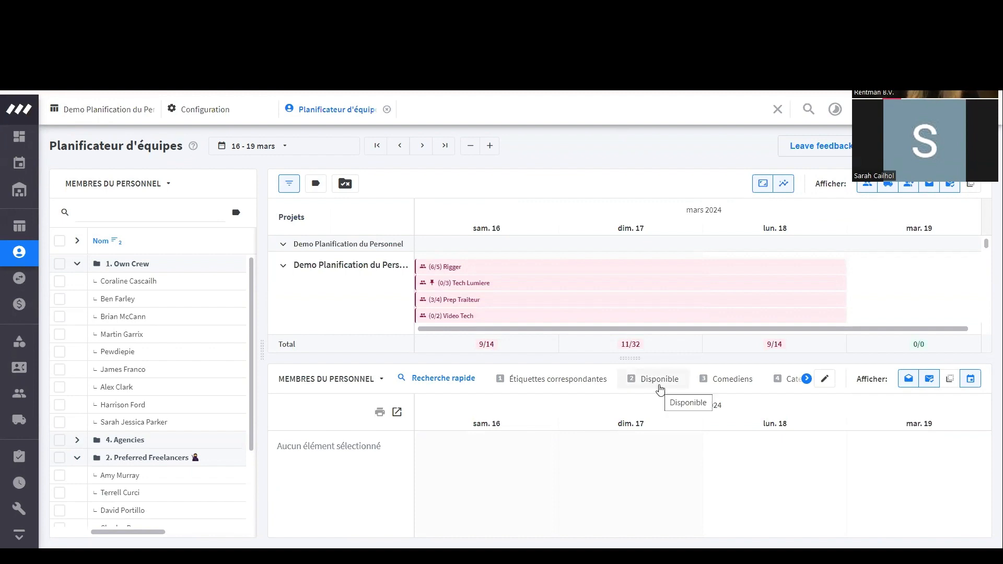
scroll(168, 415, down, 2)
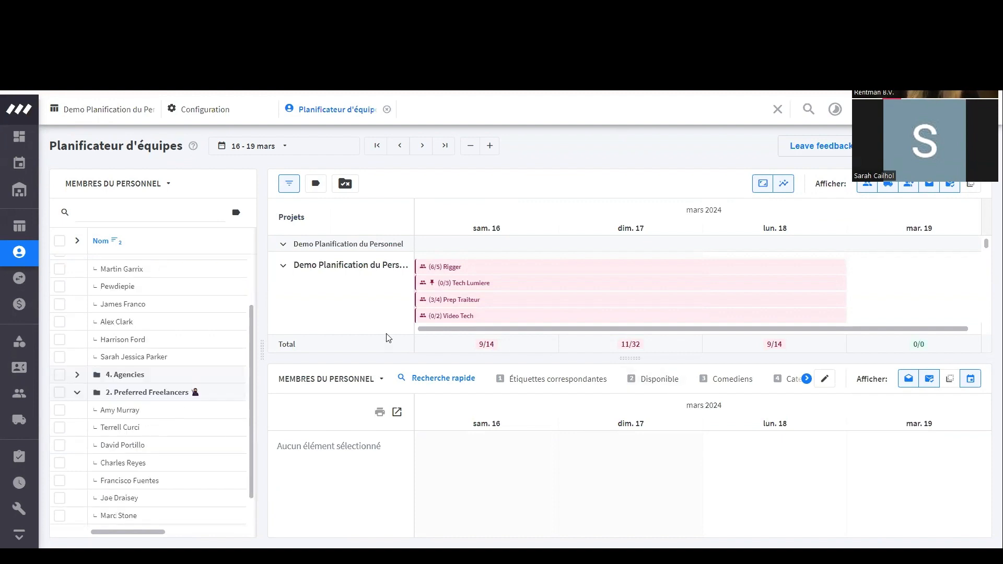
scroll(201, 340, up, 2)
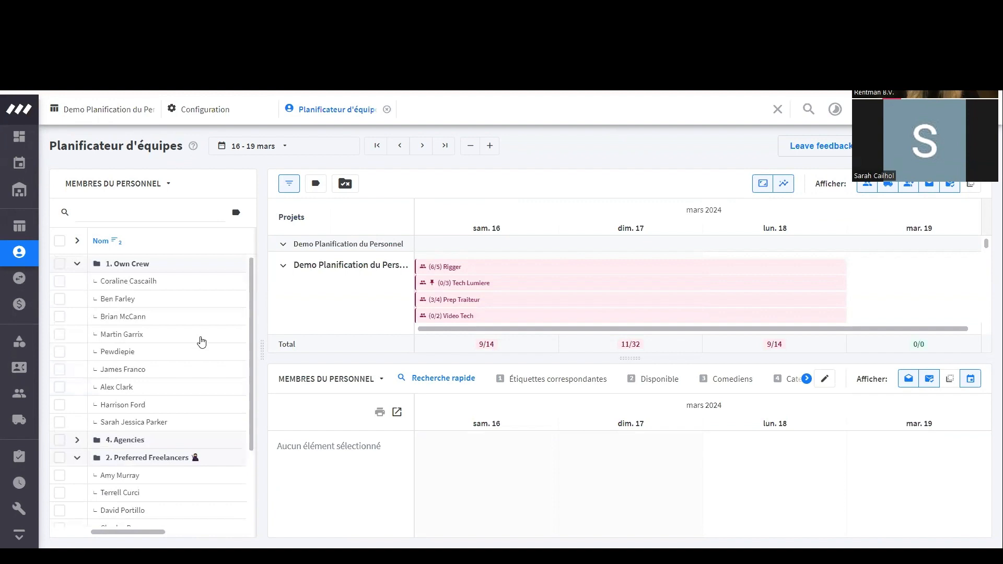
click(289, 183)
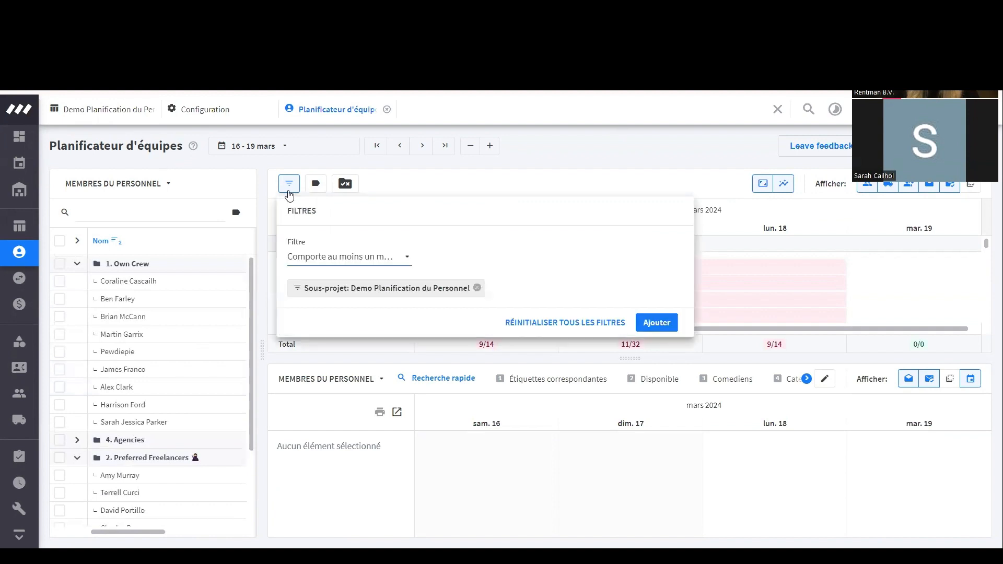
click(477, 289)
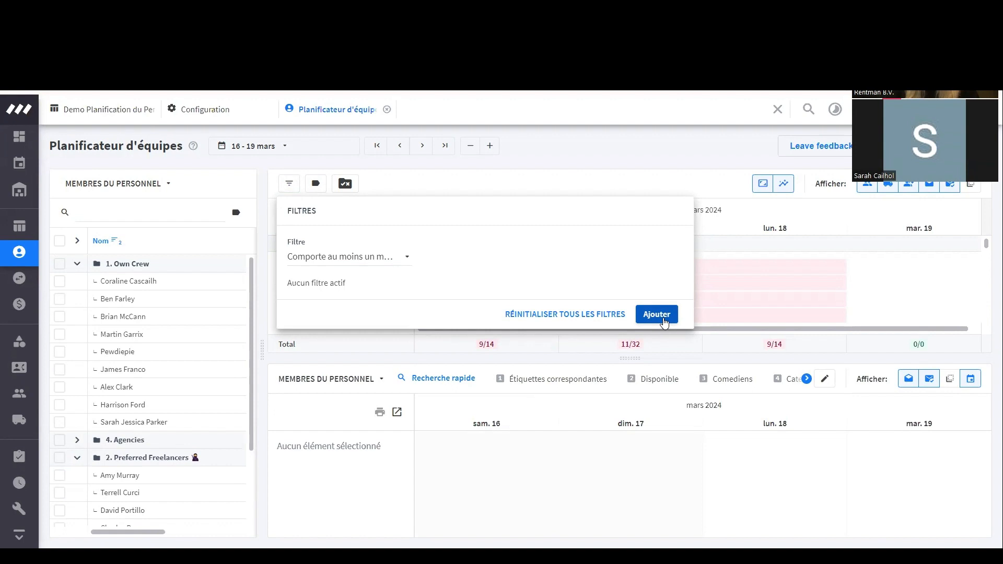
click(617, 319)
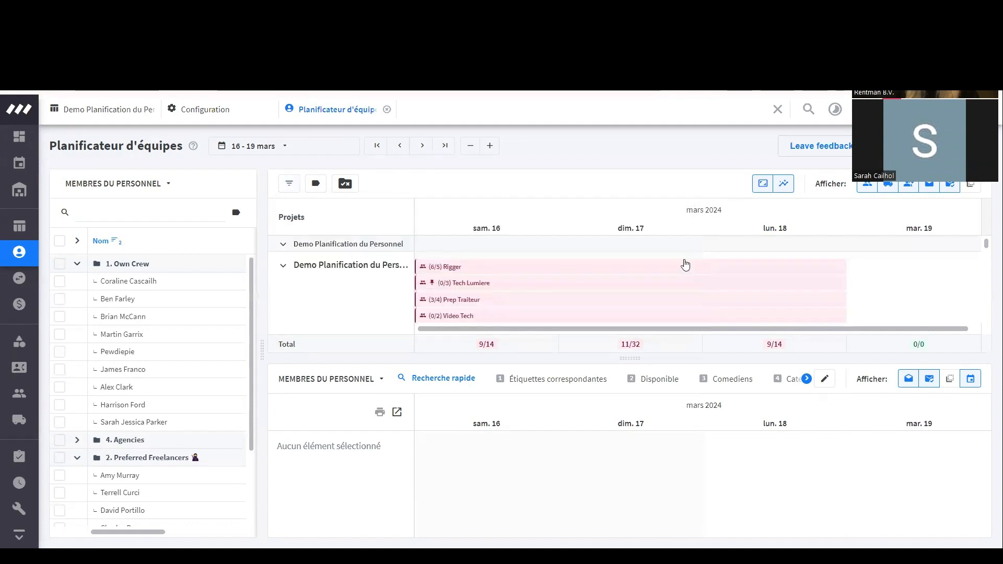
Set the team planner's date range from 11/03/2024 to 16/03/2024
click(312, 151)
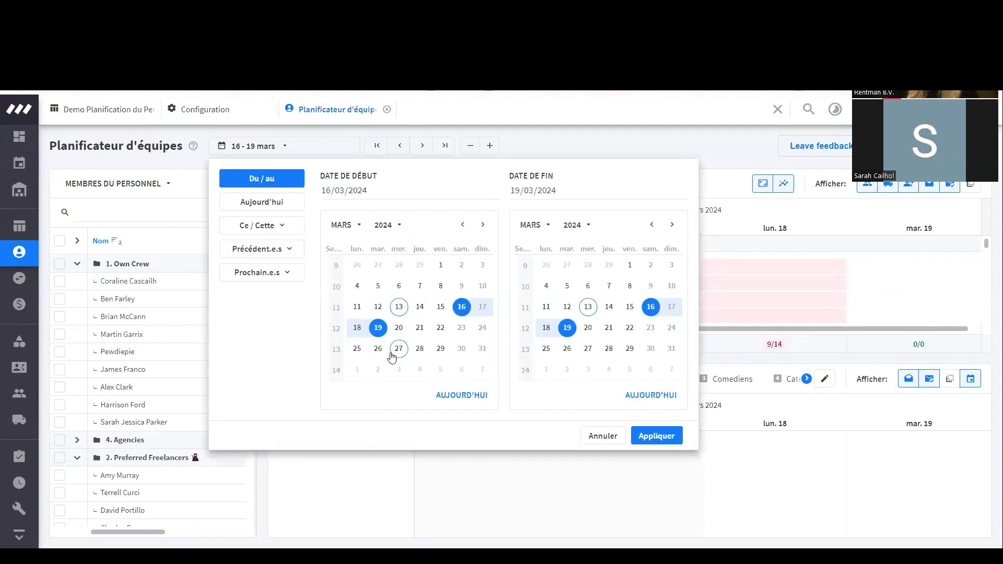
click(357, 307)
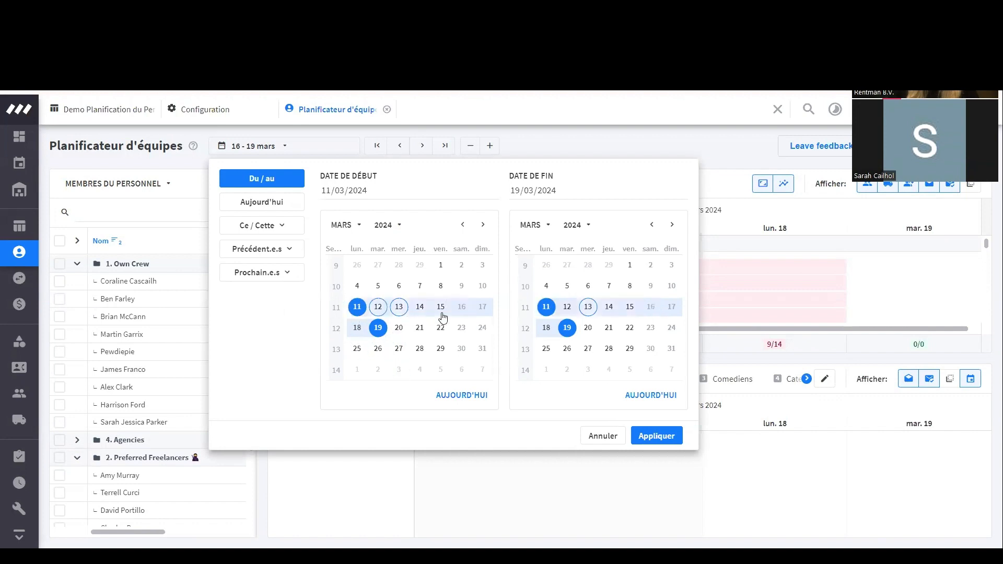
click(462, 308)
click(659, 435)
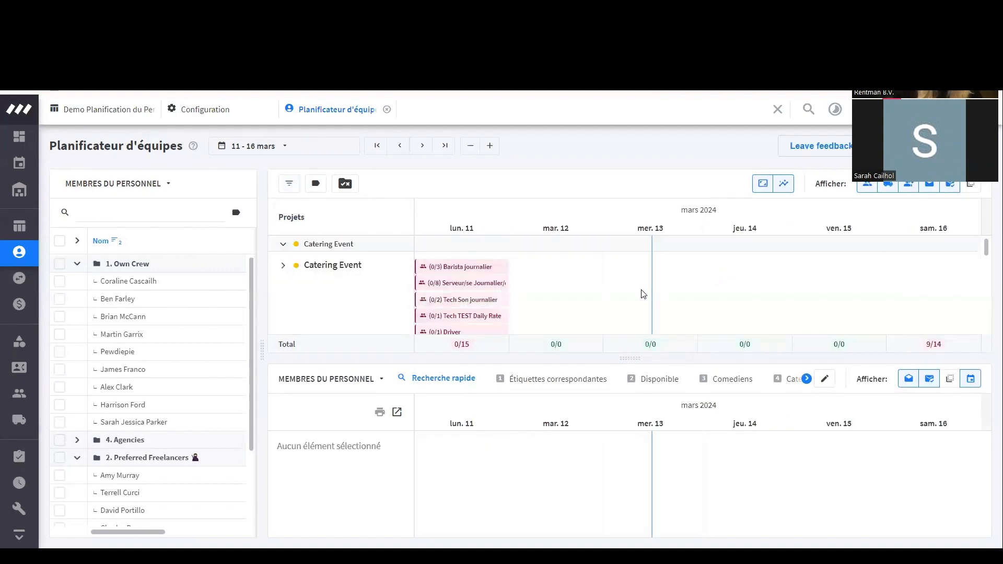
Enlarge the project timeline by shrinking the lower crew schedule and the crew list, and look through the planned functions
drag(632, 358, 622, 472)
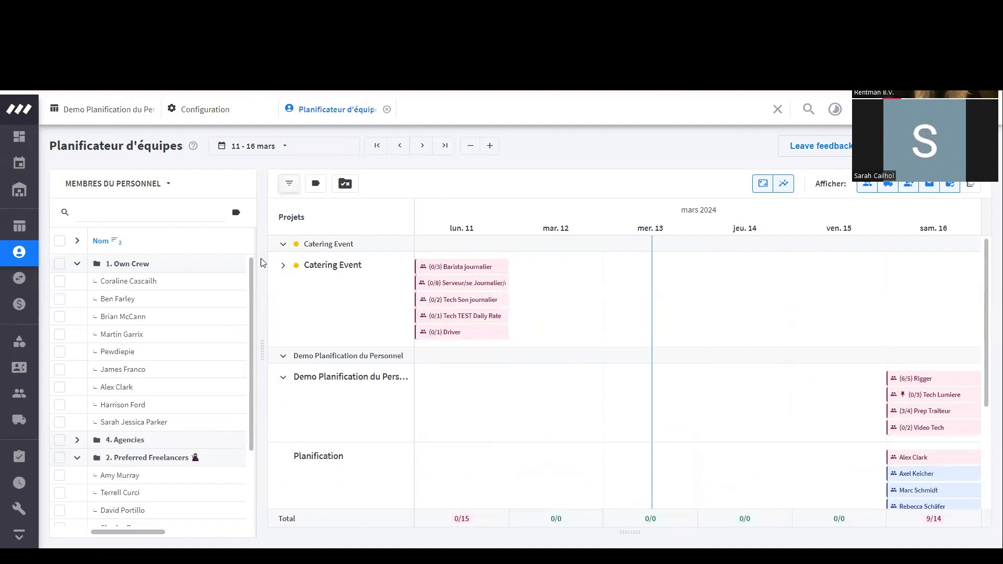
drag(260, 340, 146, 340)
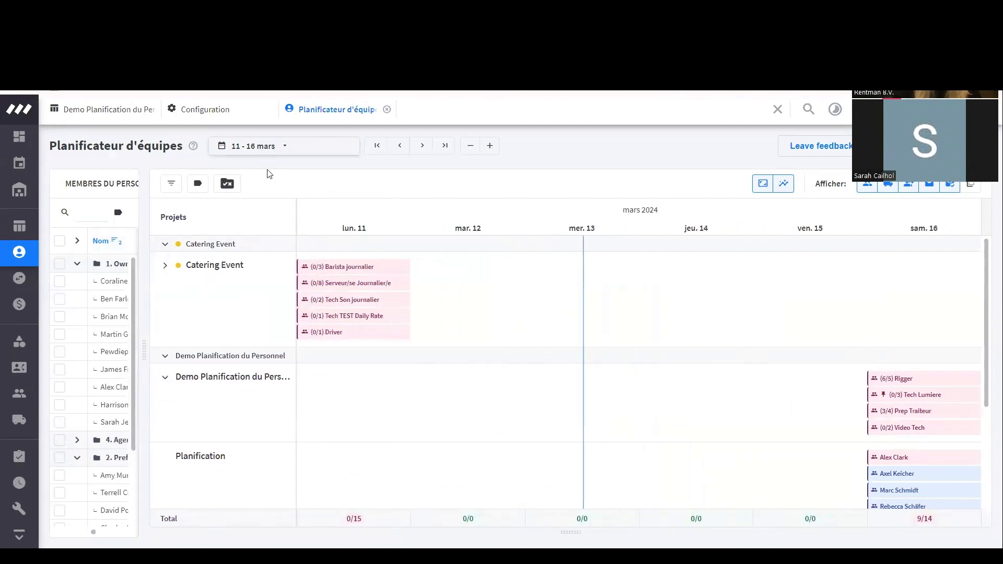
scroll(204, 340, down, 3)
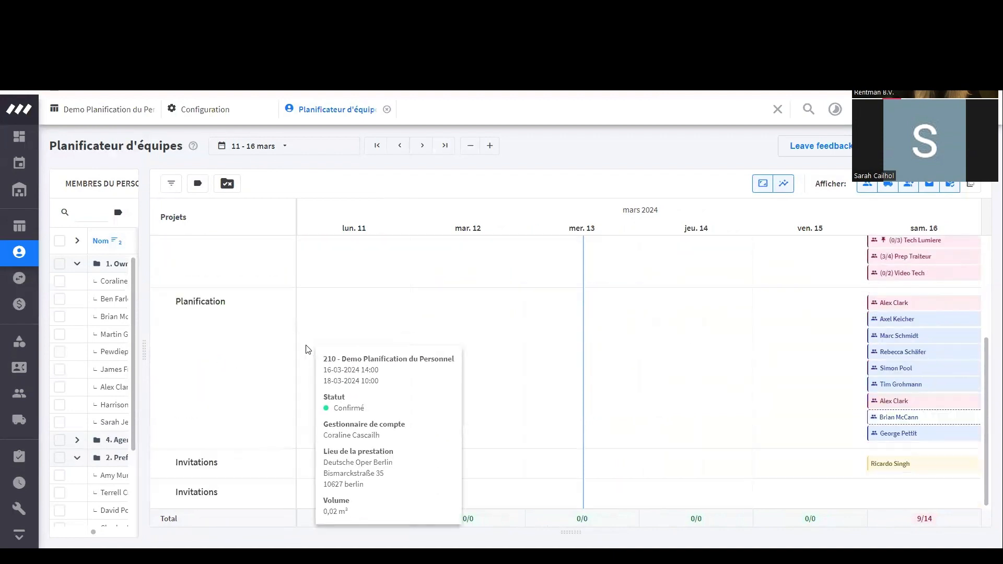
scroll(214, 334, up, 3)
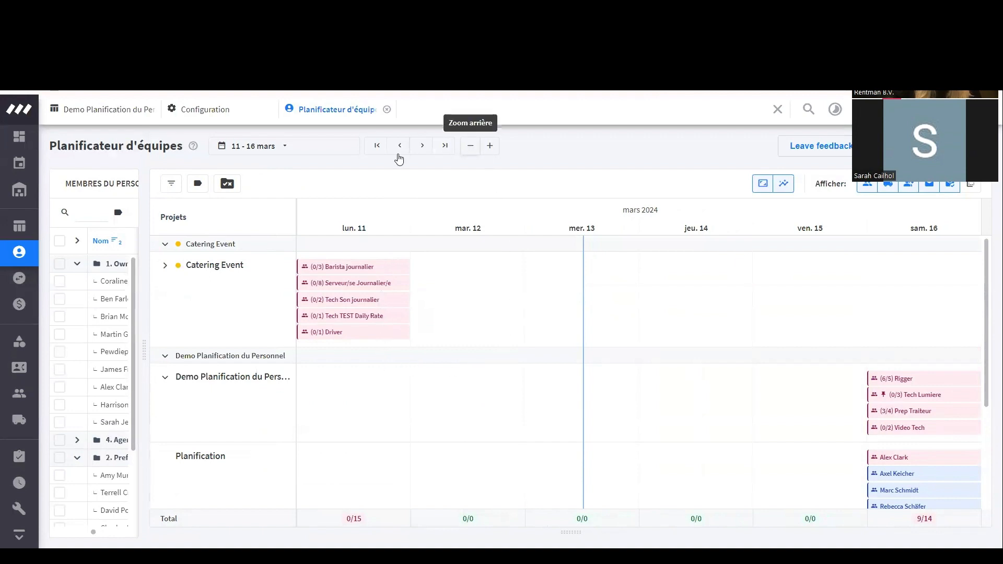
Widen the crew list beside the project timeline so the full crew names are readable
click(346, 152)
click(346, 152)
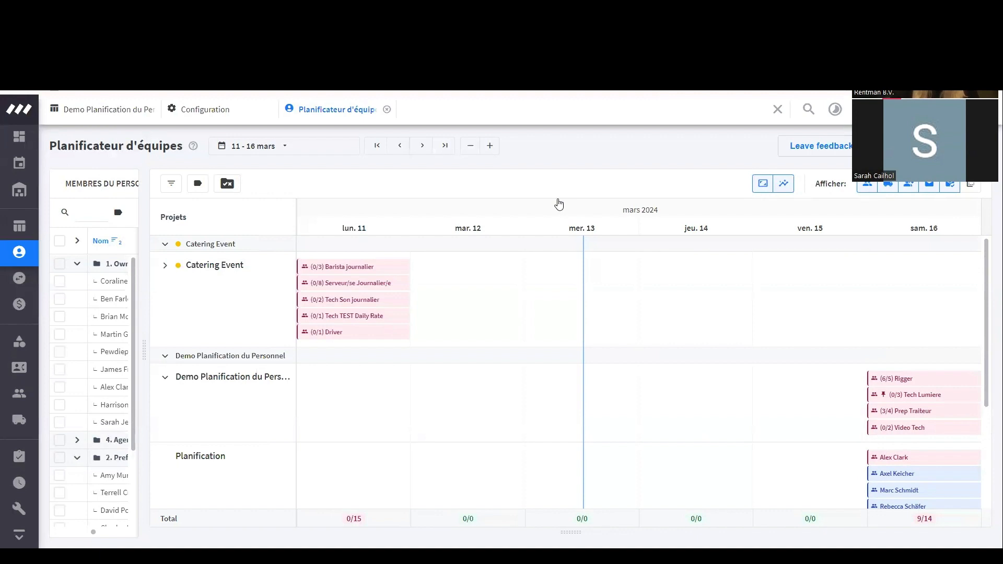
drag(144, 348, 267, 345)
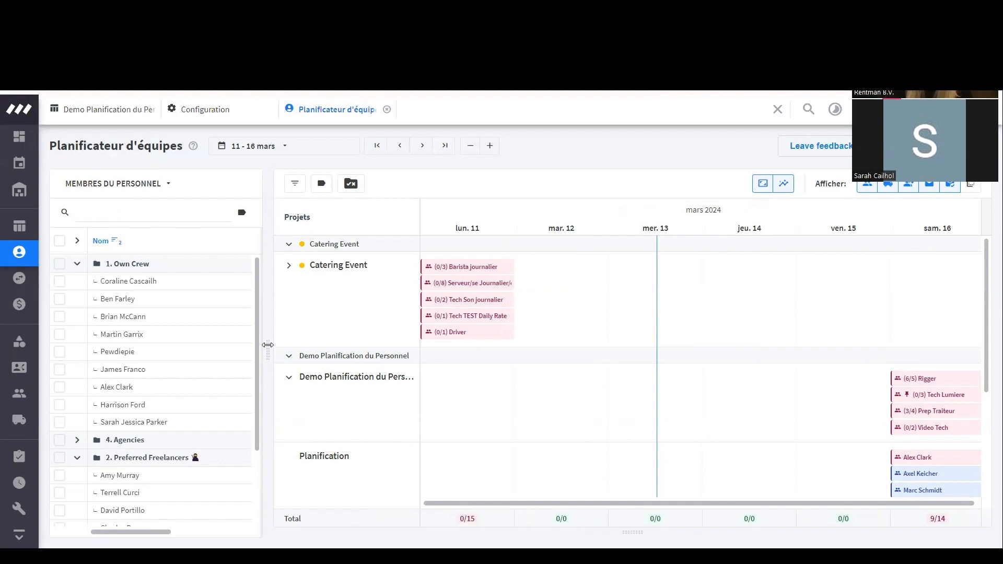
Open Membres du personnel, lock the folder filter as a sidebar, and filter the list to the 4. Agencies folder
mouse_move(21, 342)
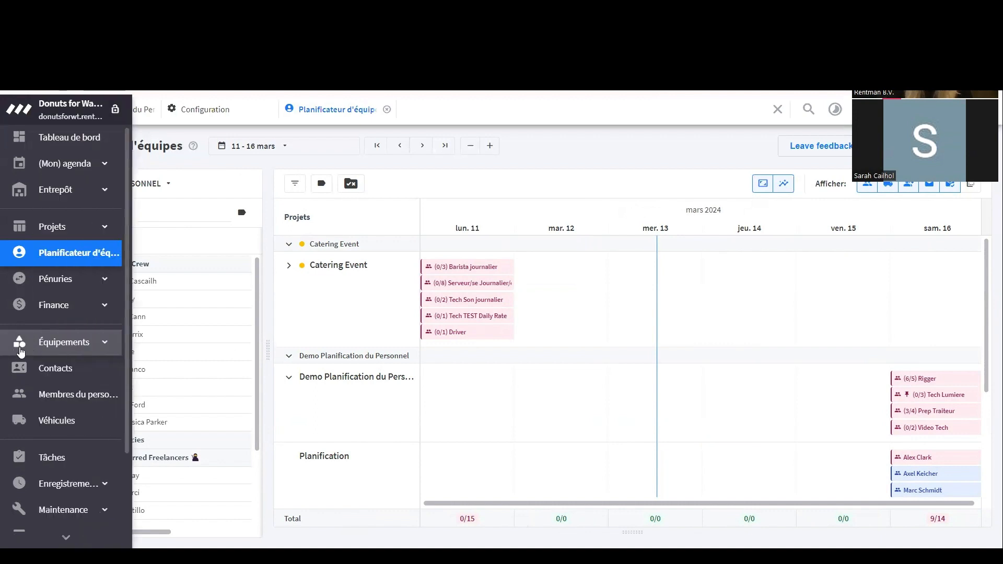
click(82, 395)
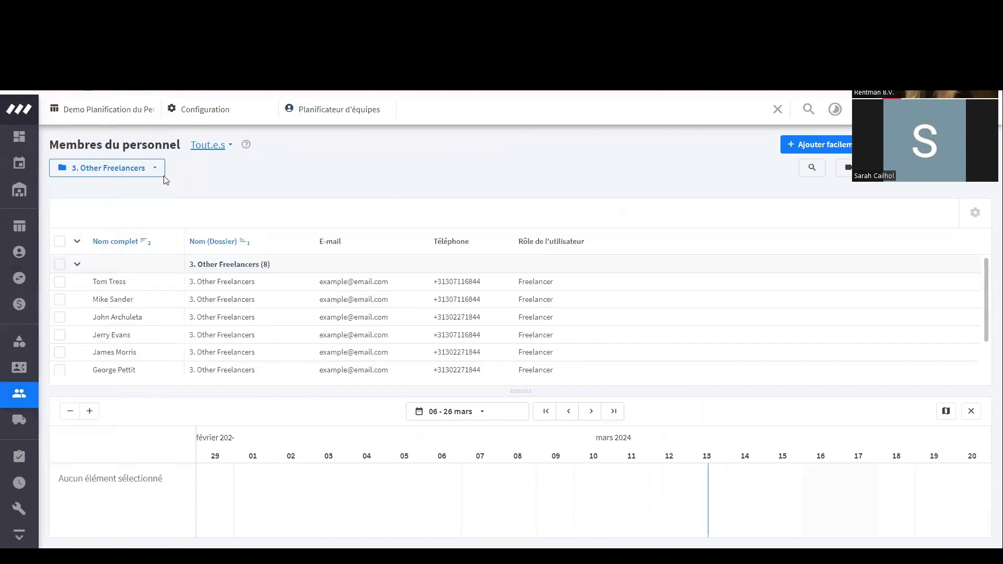
click(153, 168)
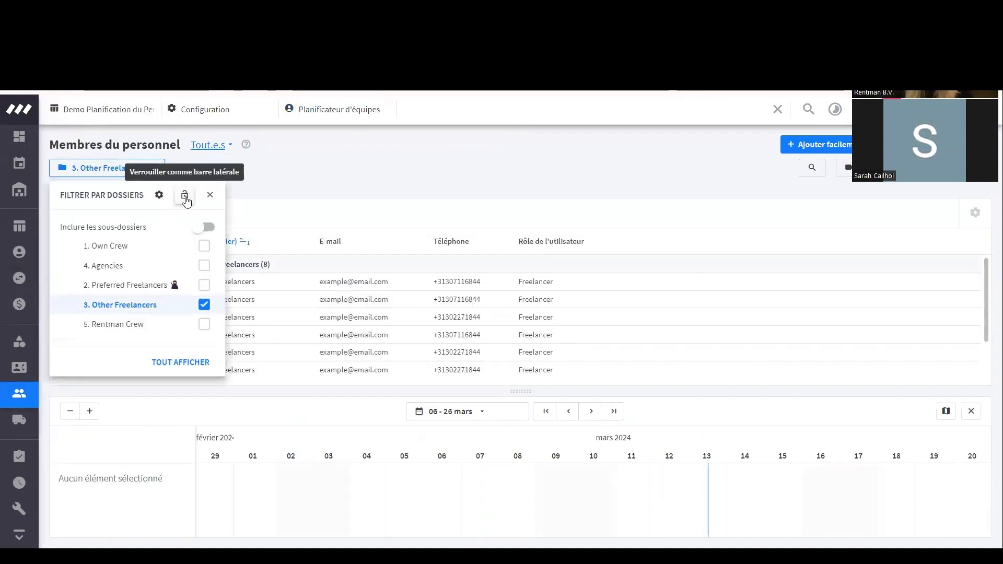
click(186, 198)
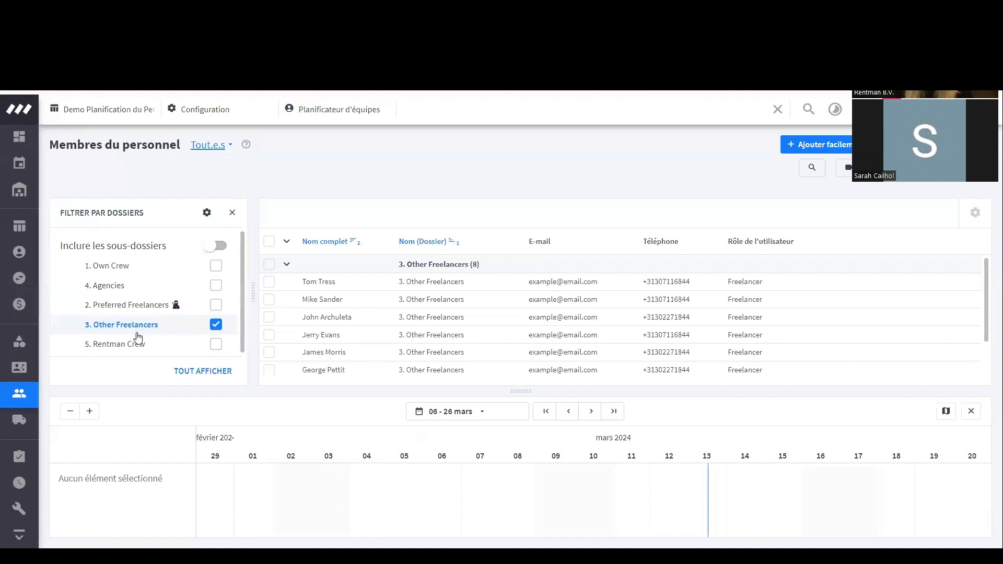
click(125, 290)
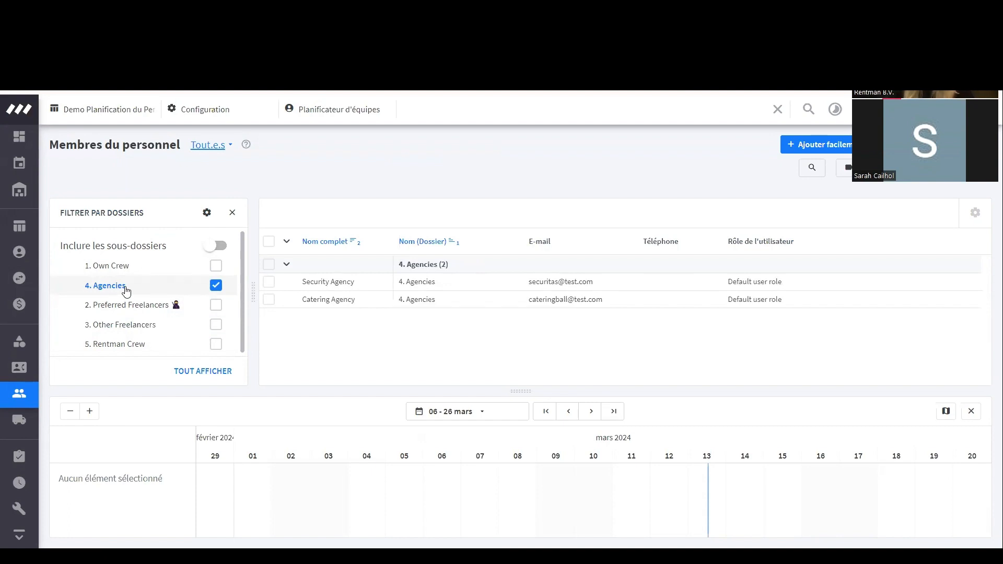
Open the Security Agency record and examine the Employabilité options in its parameters without changing the setting
mouse_move(372, 296)
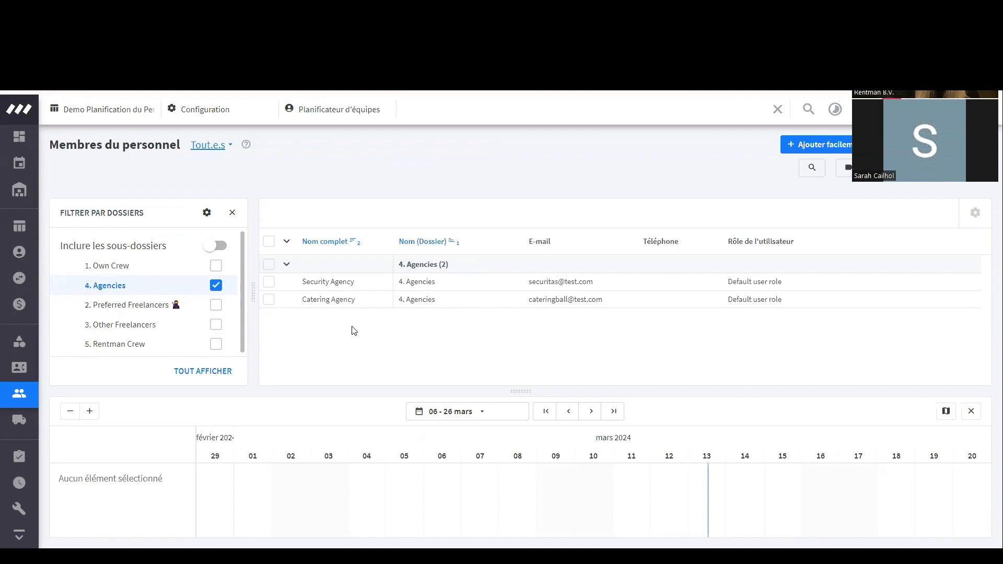
mouse_move(340, 286)
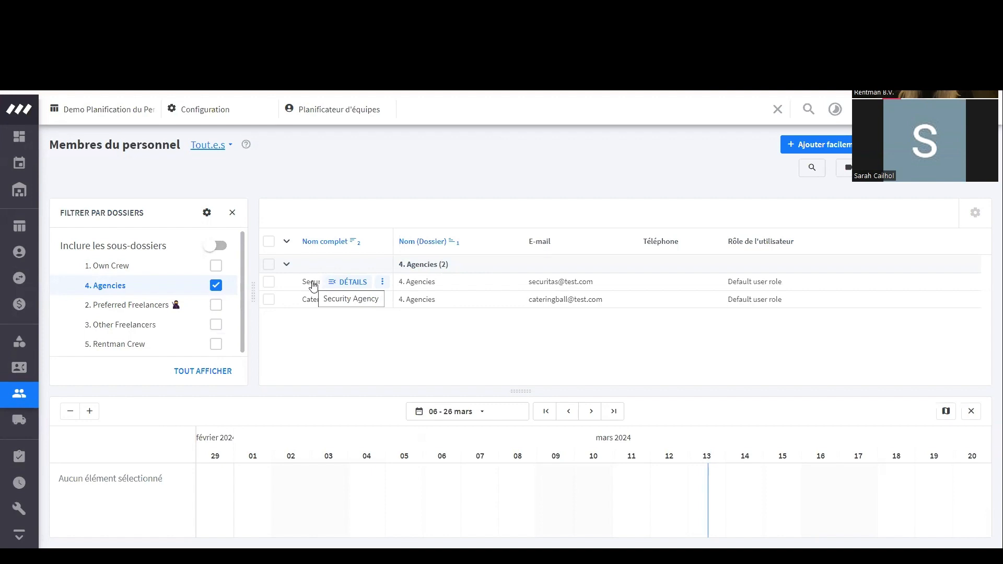
double_click(313, 286)
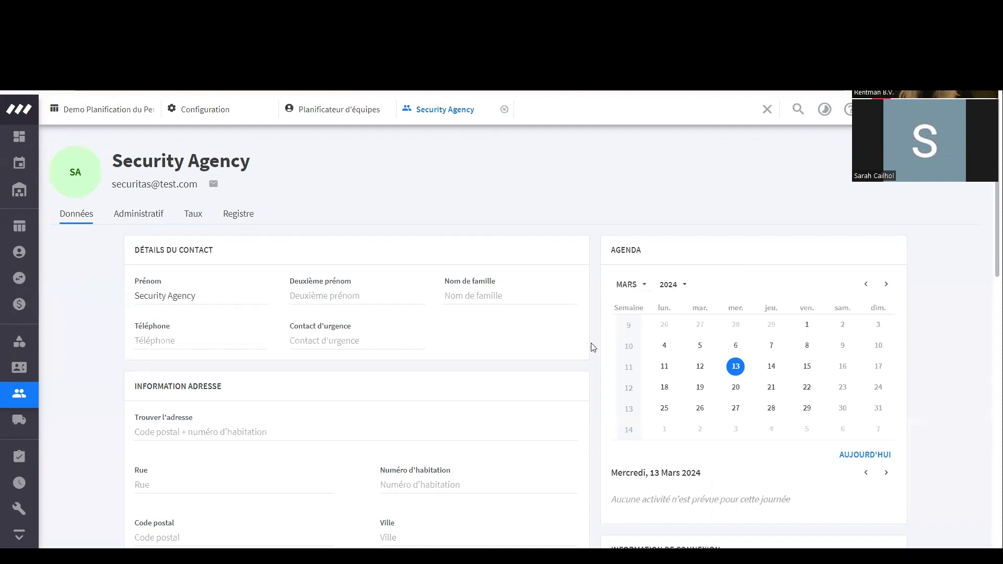
scroll(591, 347, down, 5)
scroll(694, 371, down, 2)
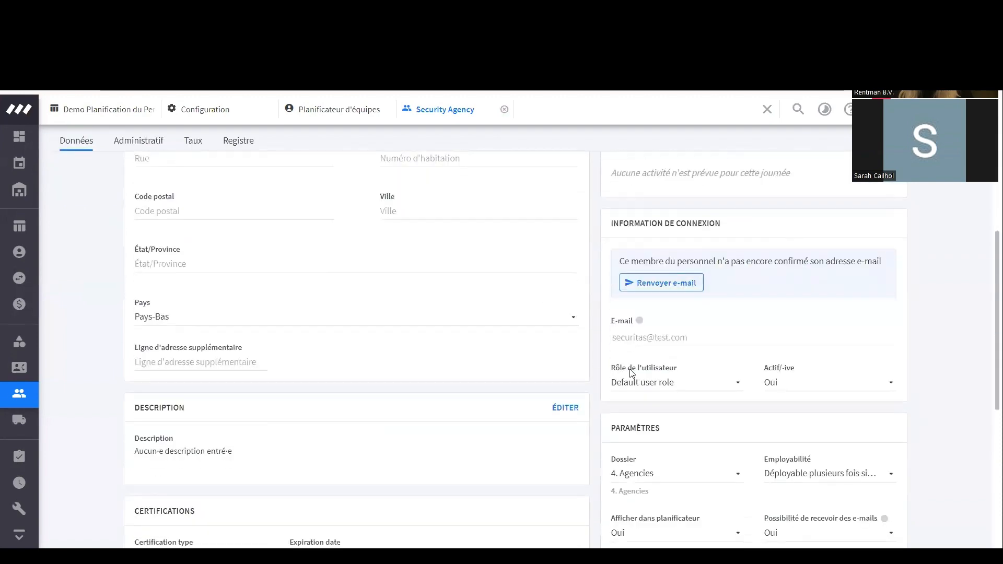
scroll(800, 402, down, 2)
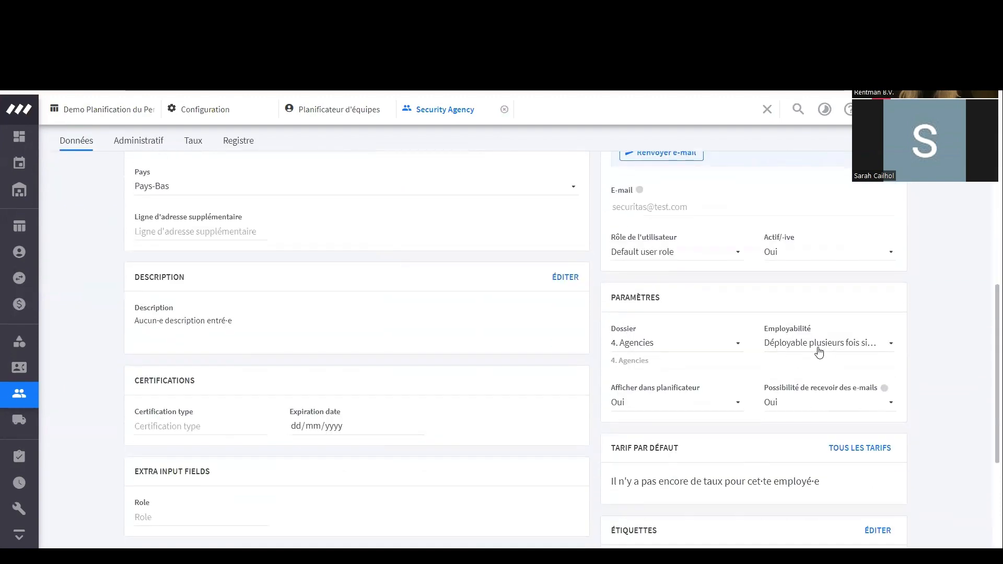
click(818, 346)
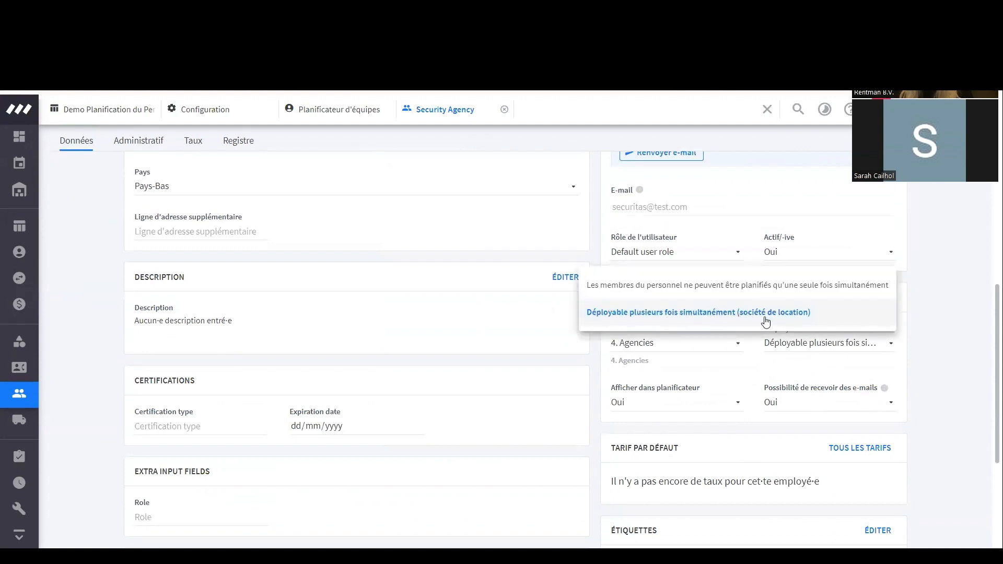
click(937, 369)
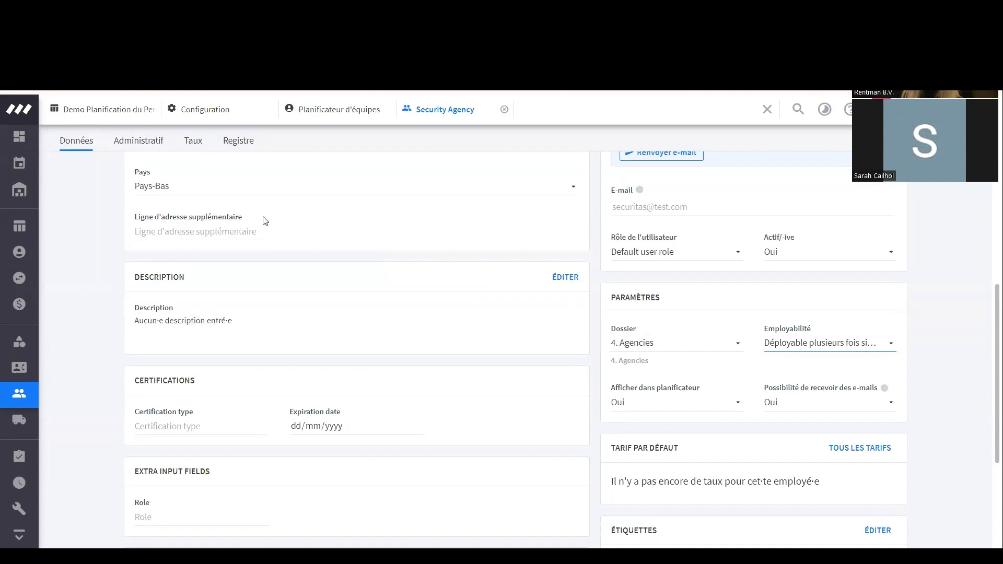
scroll(169, 225, up, 7)
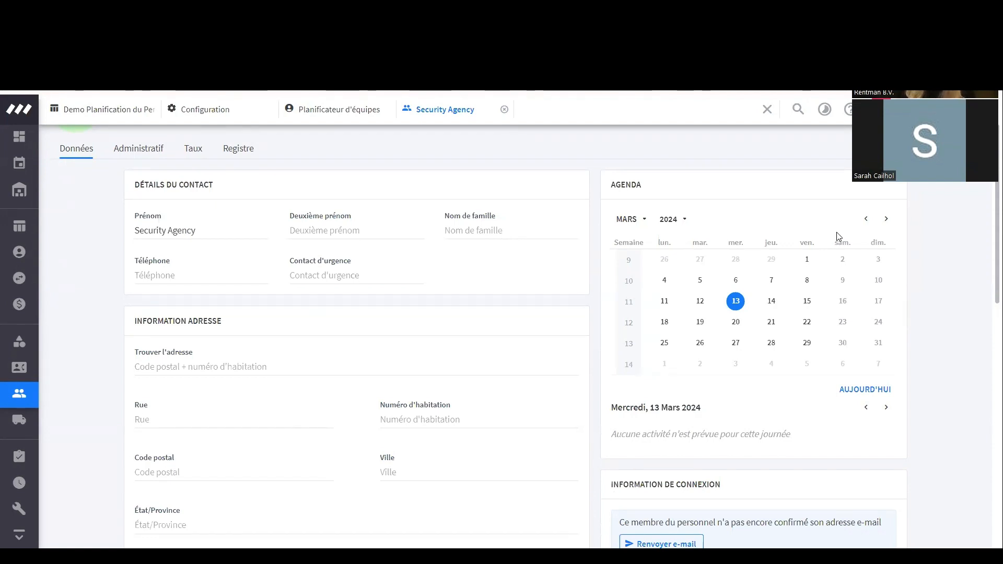
Switch to the Rentman Support Center and search its articles for "planification"
mouse_move(39, 386)
click(334, 12)
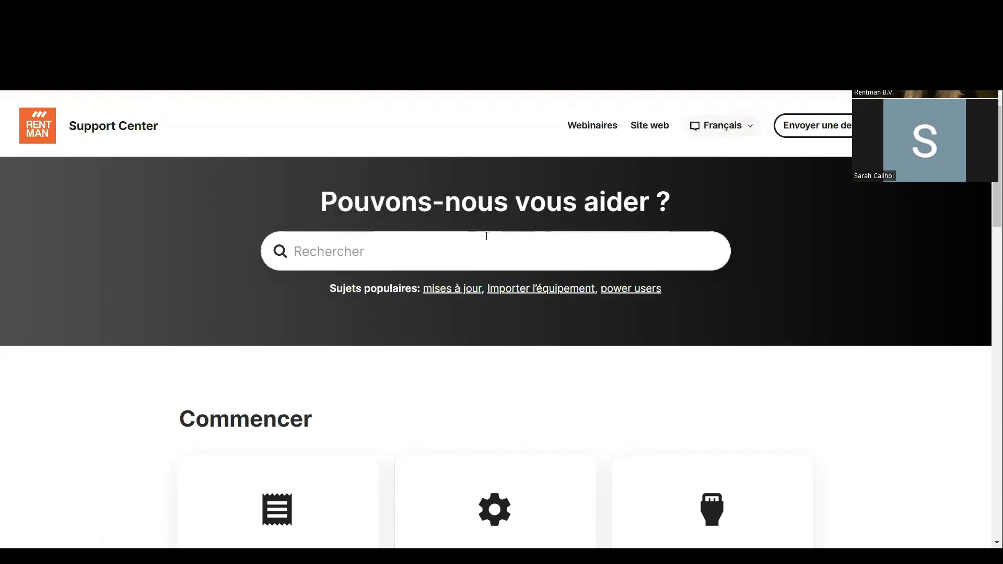
scroll(365, 225, down, 3)
scroll(345, 196, down, 3)
scroll(413, 253, up, 5)
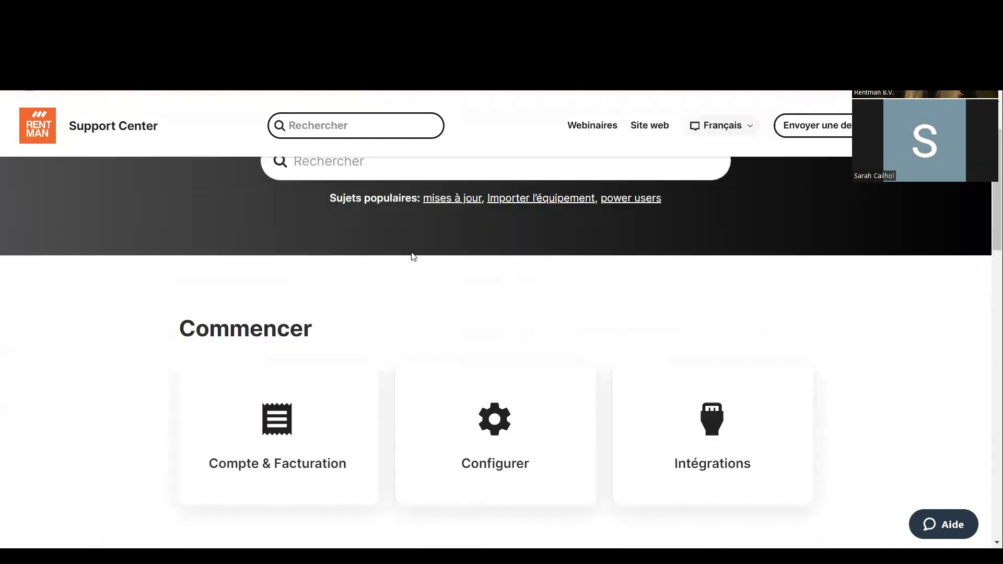
click(387, 257)
text(planification)
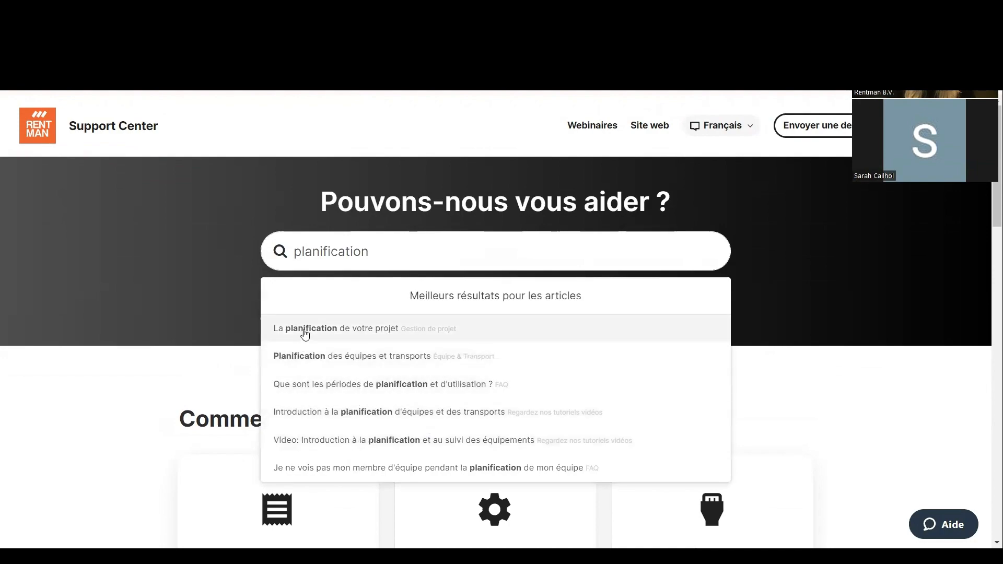
Open the article "La planification de votre projet", skim it, and return to the Security Agency record in Rentman
click(366, 330)
scroll(220, 322, down, 15)
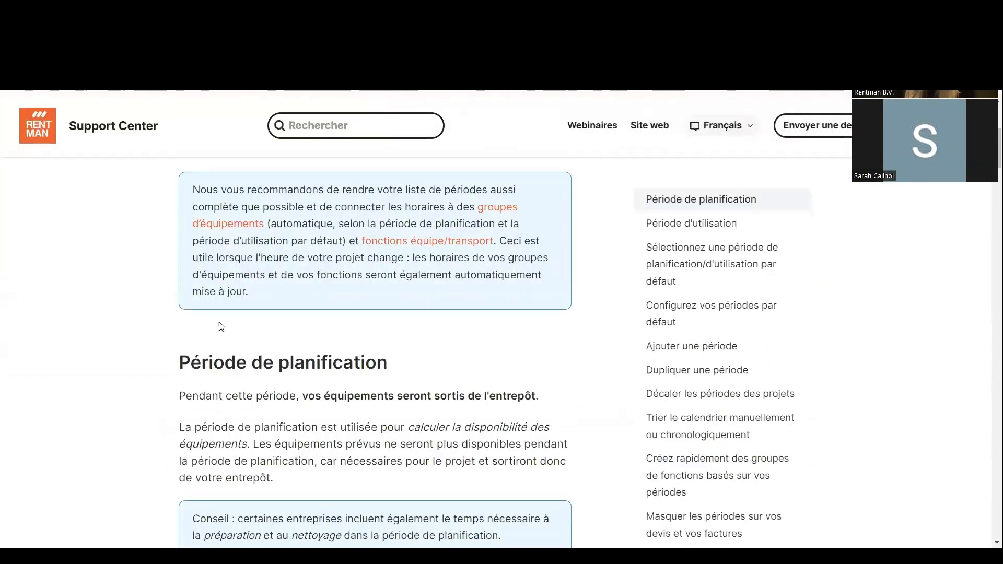
scroll(220, 322, up, 10)
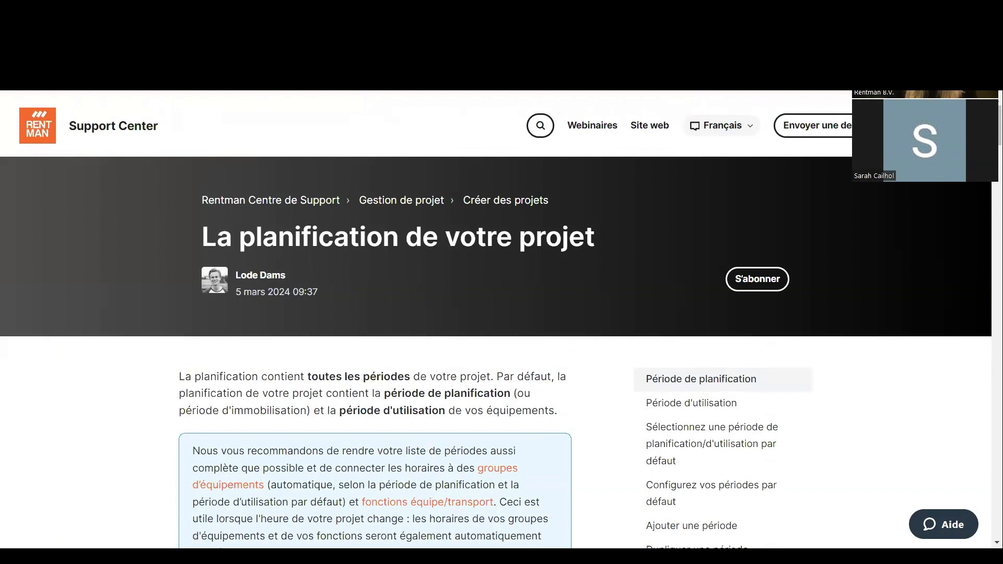
key(alt+Tab)
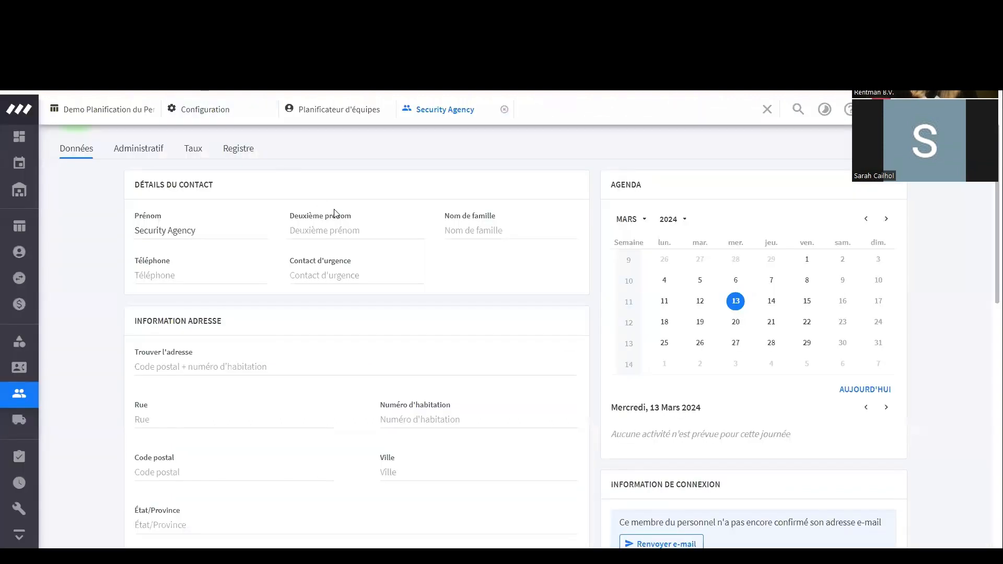